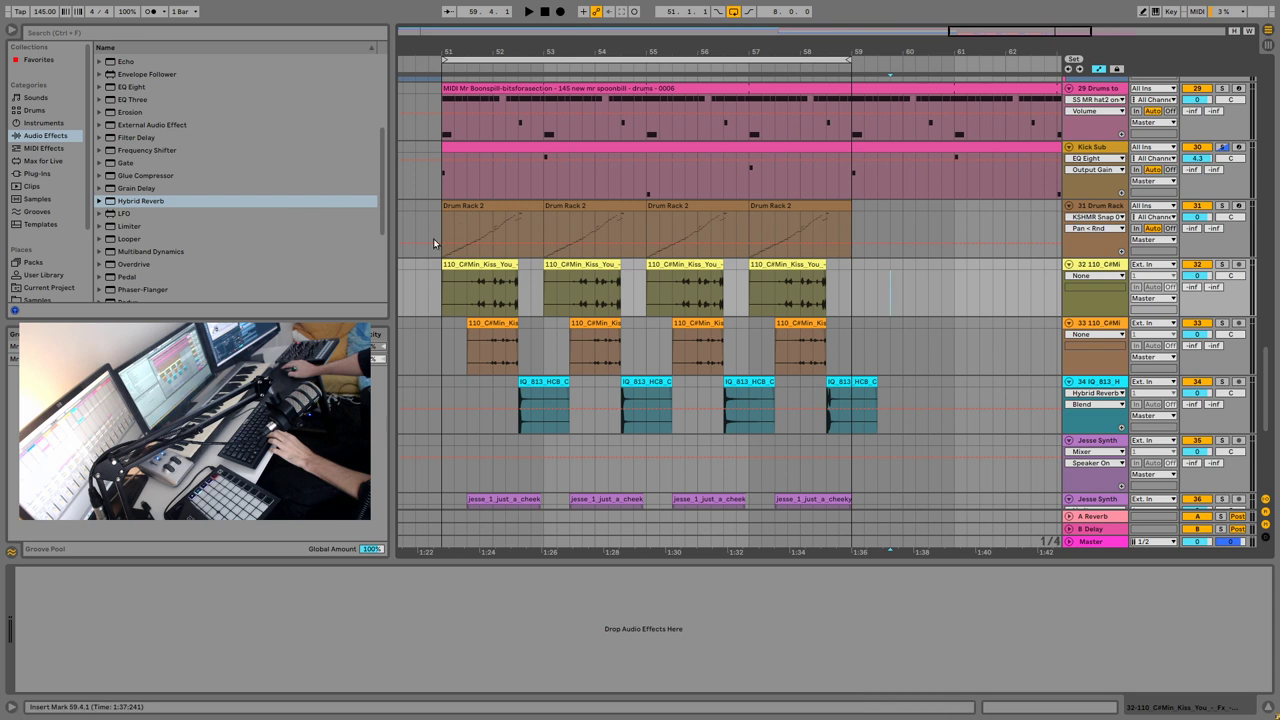
Step: Play the section from bar 51, and examine the notes in the first Drum Rack 2 clip
left_click(433, 238)
key("space")
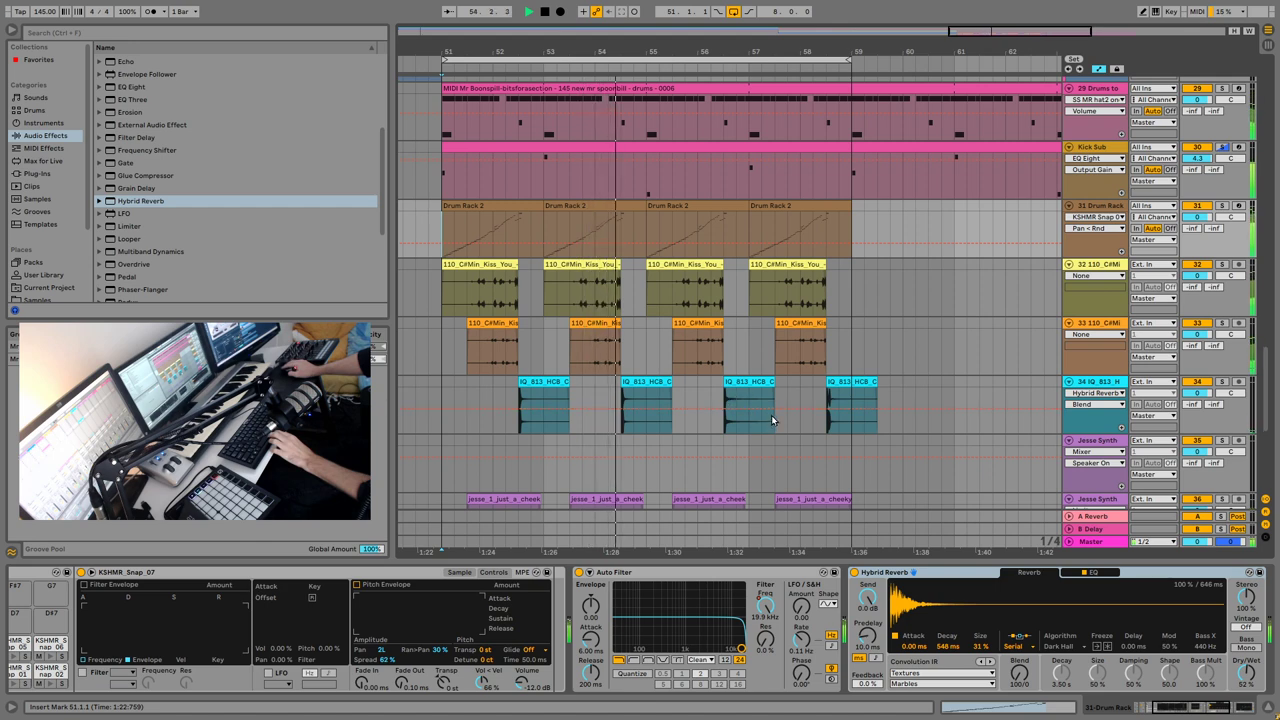
double_click(494, 210)
scroll(645, 495, "down", 2)
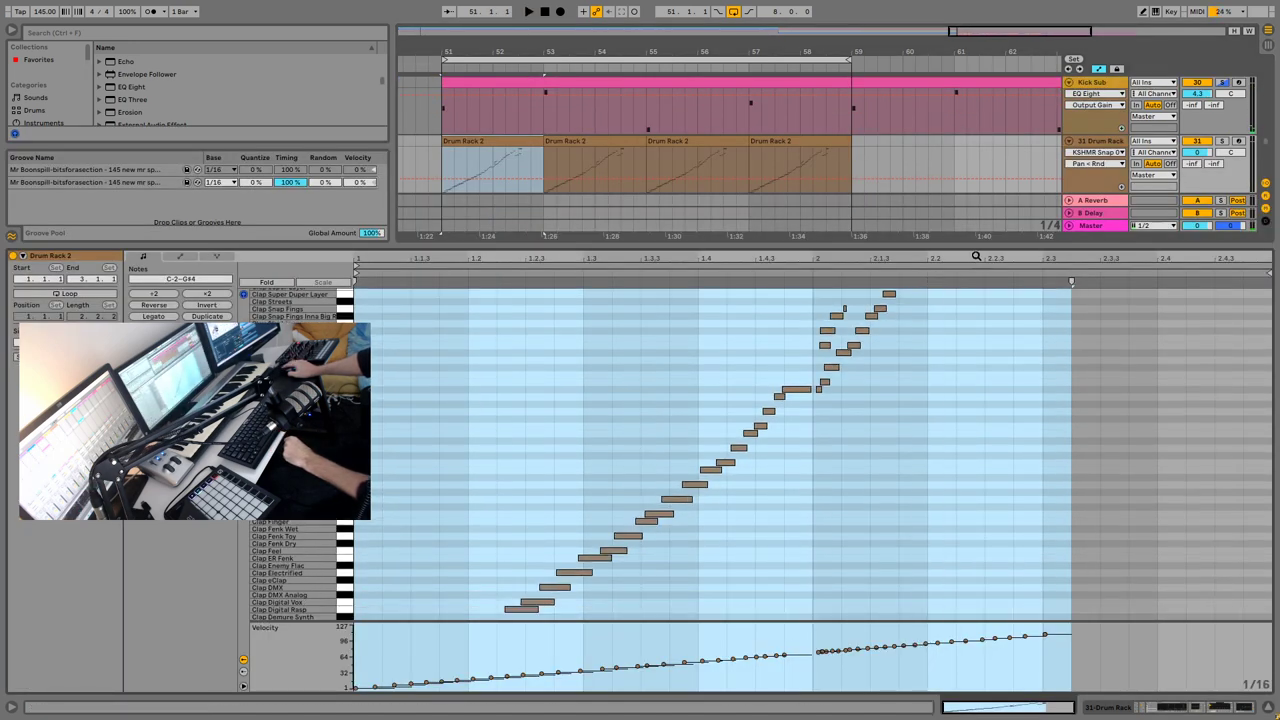
left_click_drag(964, 242, 900, 472)
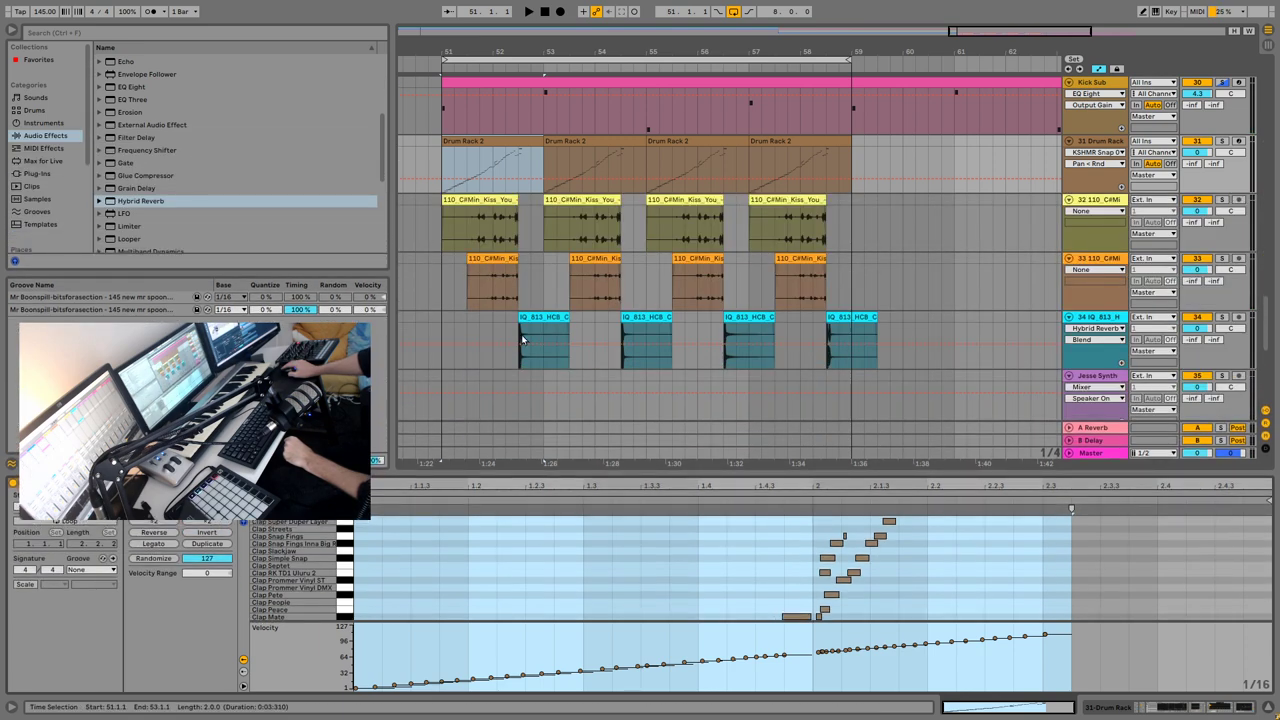
Step: Inspect the waveforms of the four IQ_813_HCB clap clips on track 34 one after another
left_click(522, 316)
left_click(652, 317)
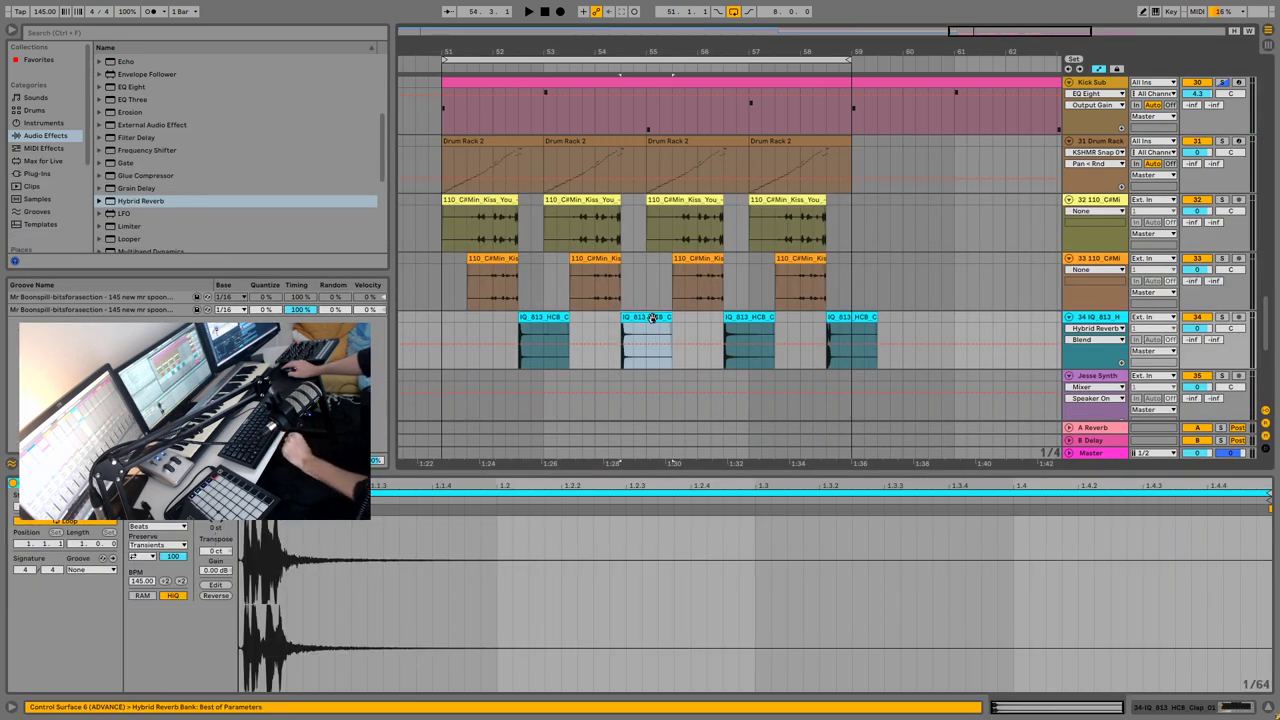
left_click(742, 318)
left_click(853, 317)
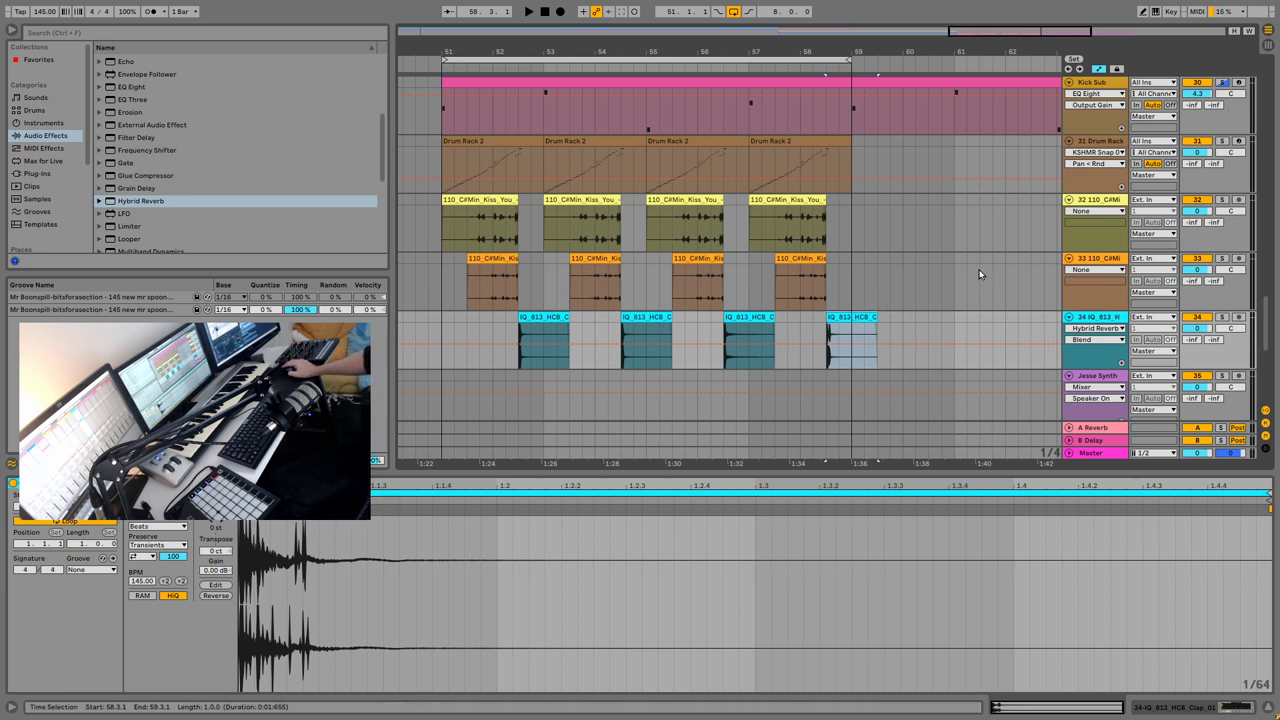
scroll(938, 318, "up", 1)
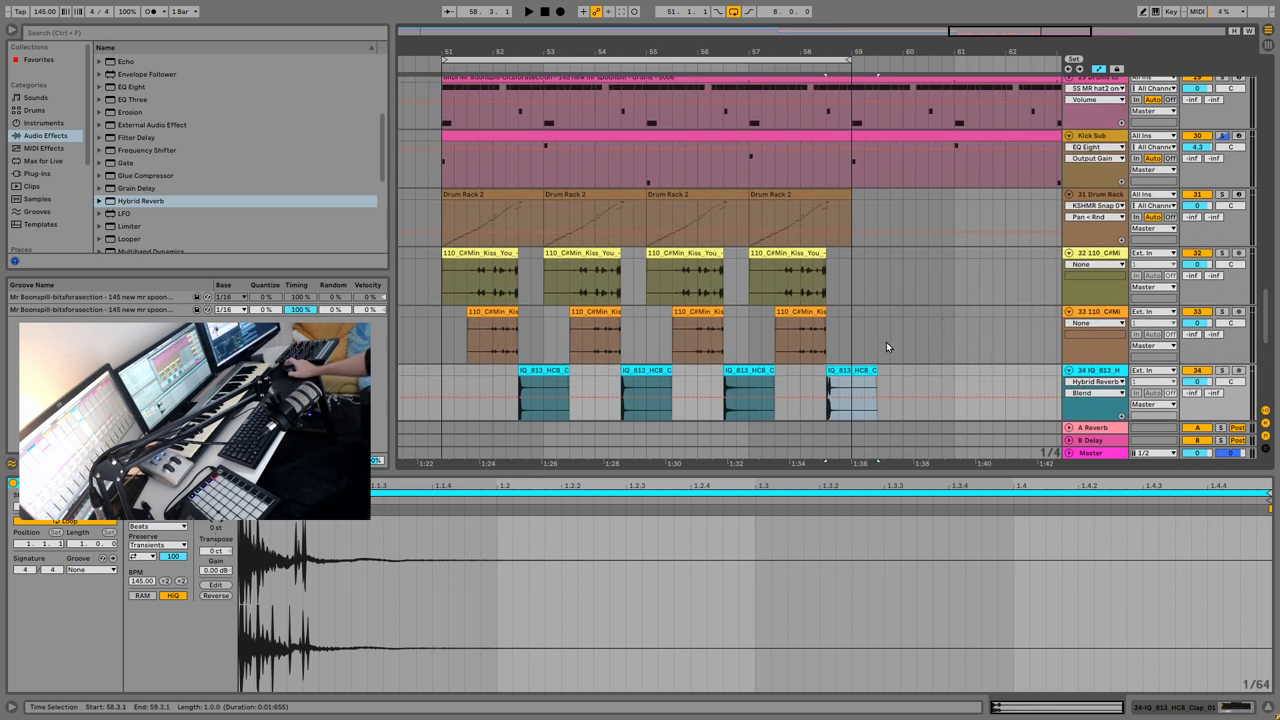
scroll(887, 342, "up", 1)
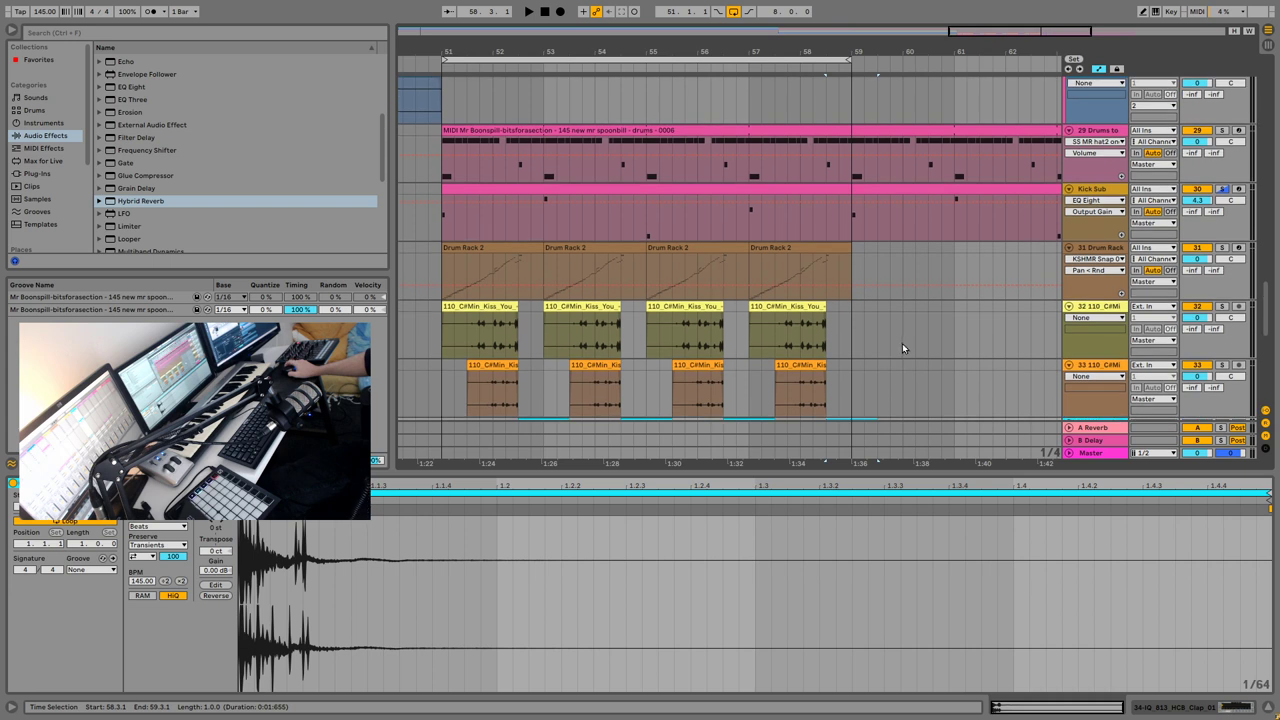
Step: Play the arrangement from bar 51 and review the drum, vocal, clap and synth tracks
left_click(487, 176)
key("space")
scroll(600, 280, "down", 2)
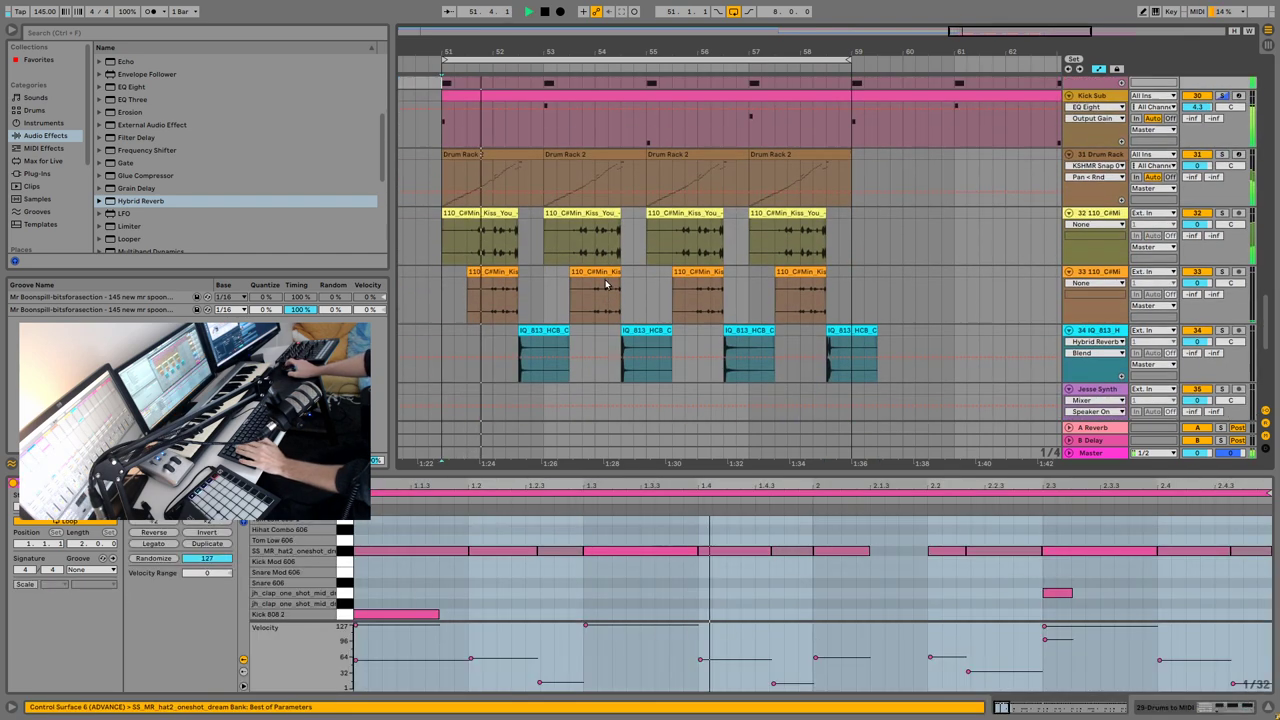
scroll(606, 286, "down", 1)
scroll(621, 340, "down", 1)
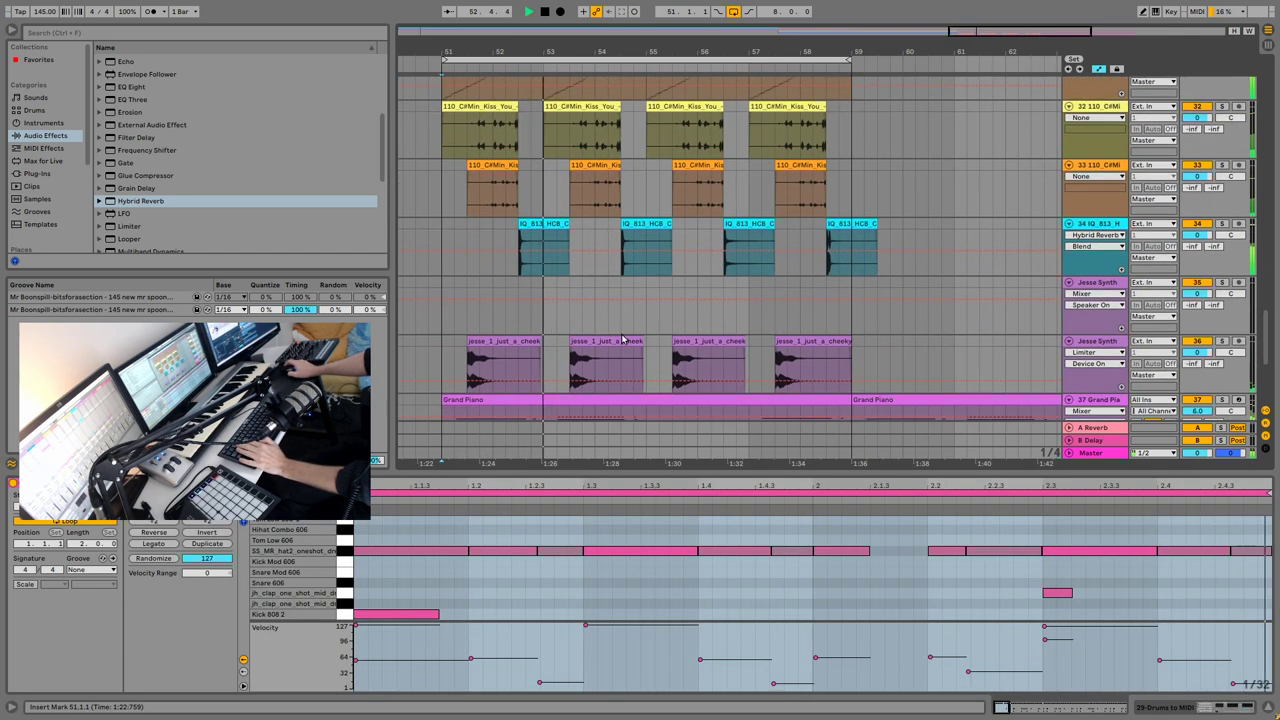
Step: Insert a MIDI track directly below the IQ_813 clap track and name it Snare High
left_click(1097, 229)
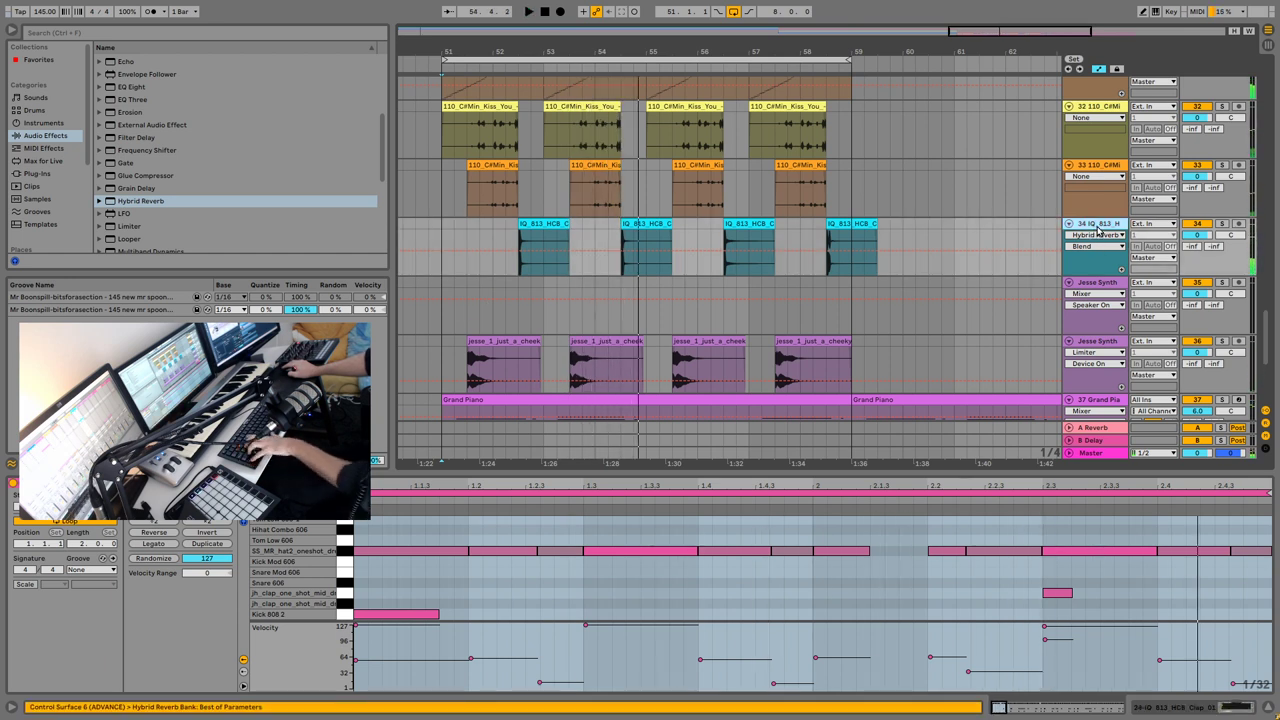
key("ctrl+shift+t")
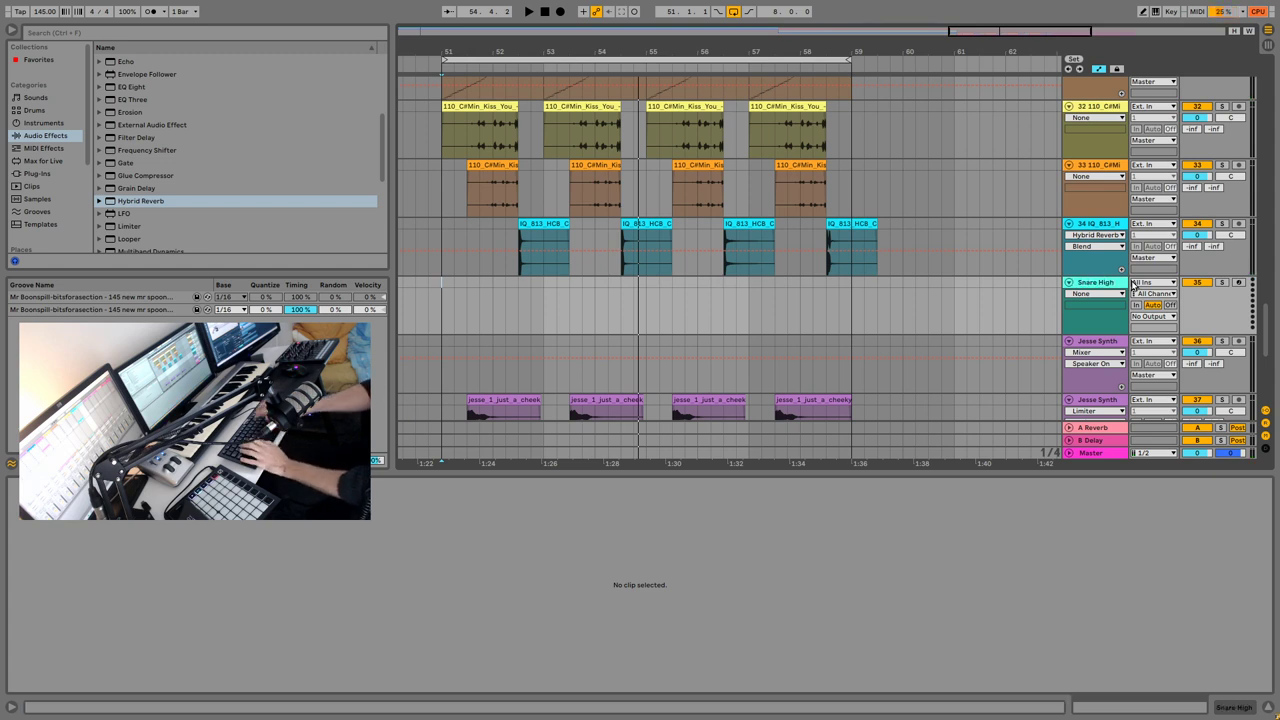
Step: Search all browser results for "snare high" and audition the samples at the end of the list
left_click(65, 32)
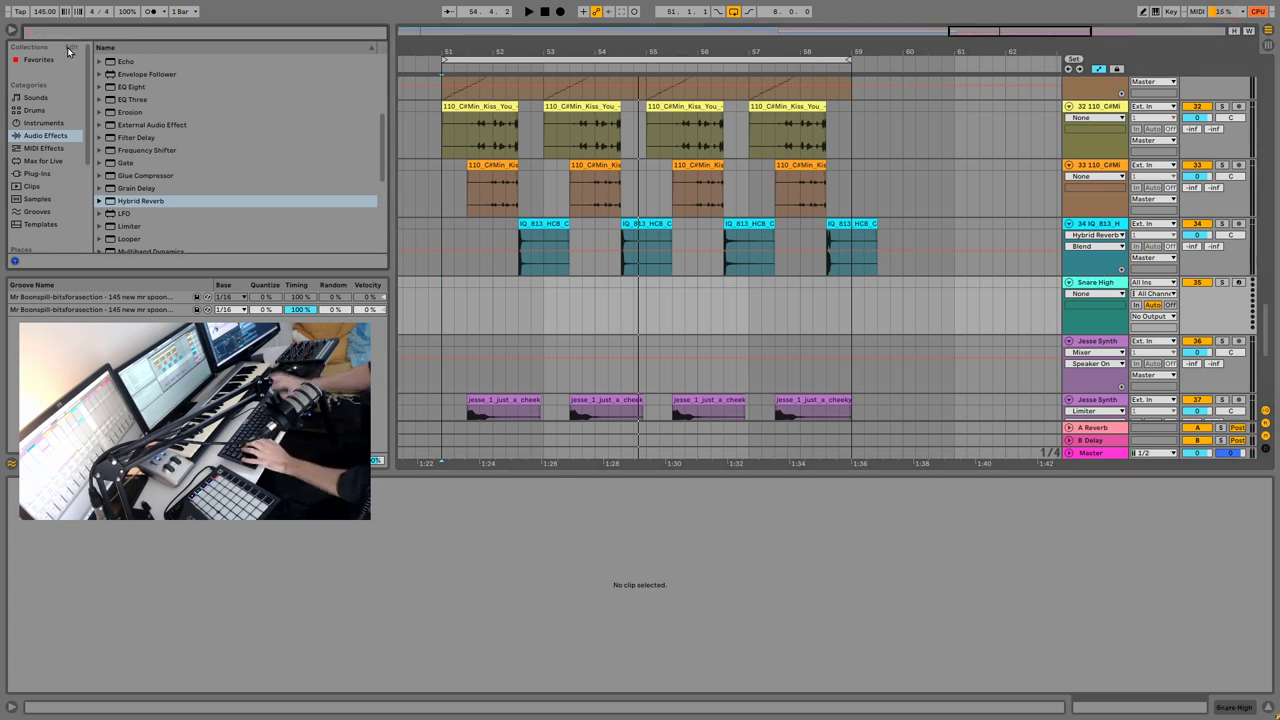
type("snare high")
scroll(85, 250, "down", 2)
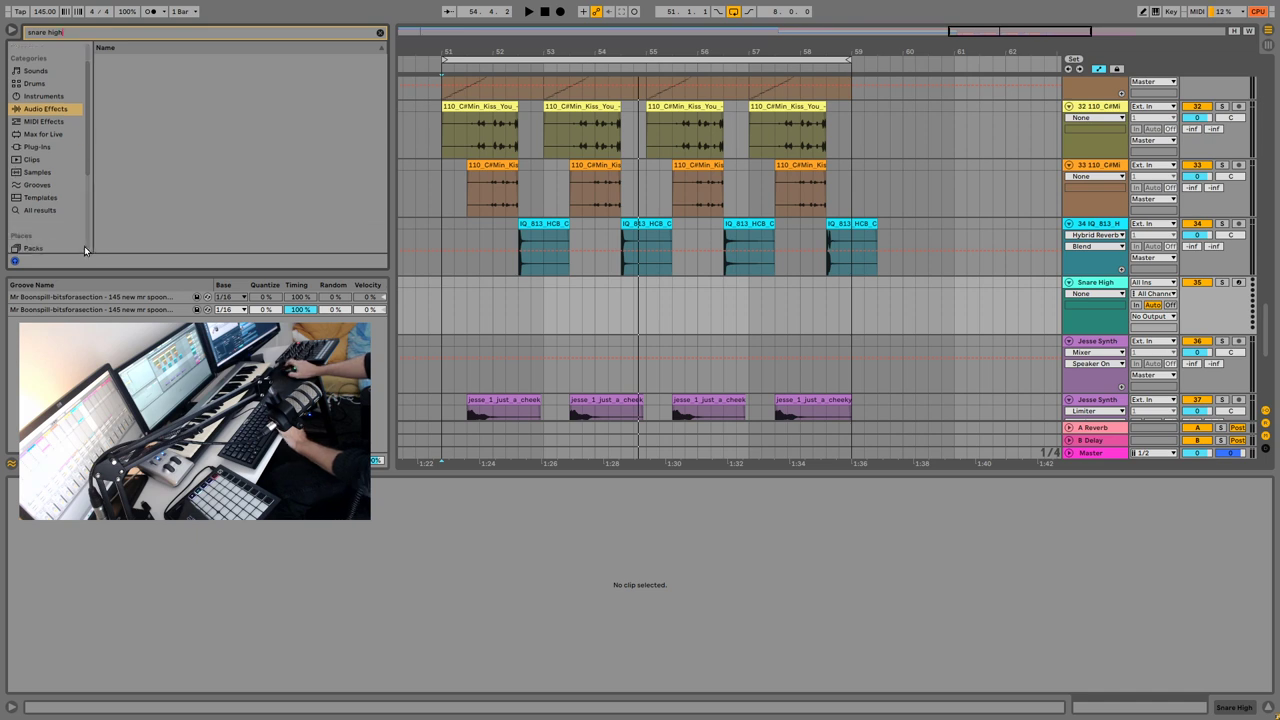
left_click(38, 208)
key("Down")
key("Down")
key("Down")
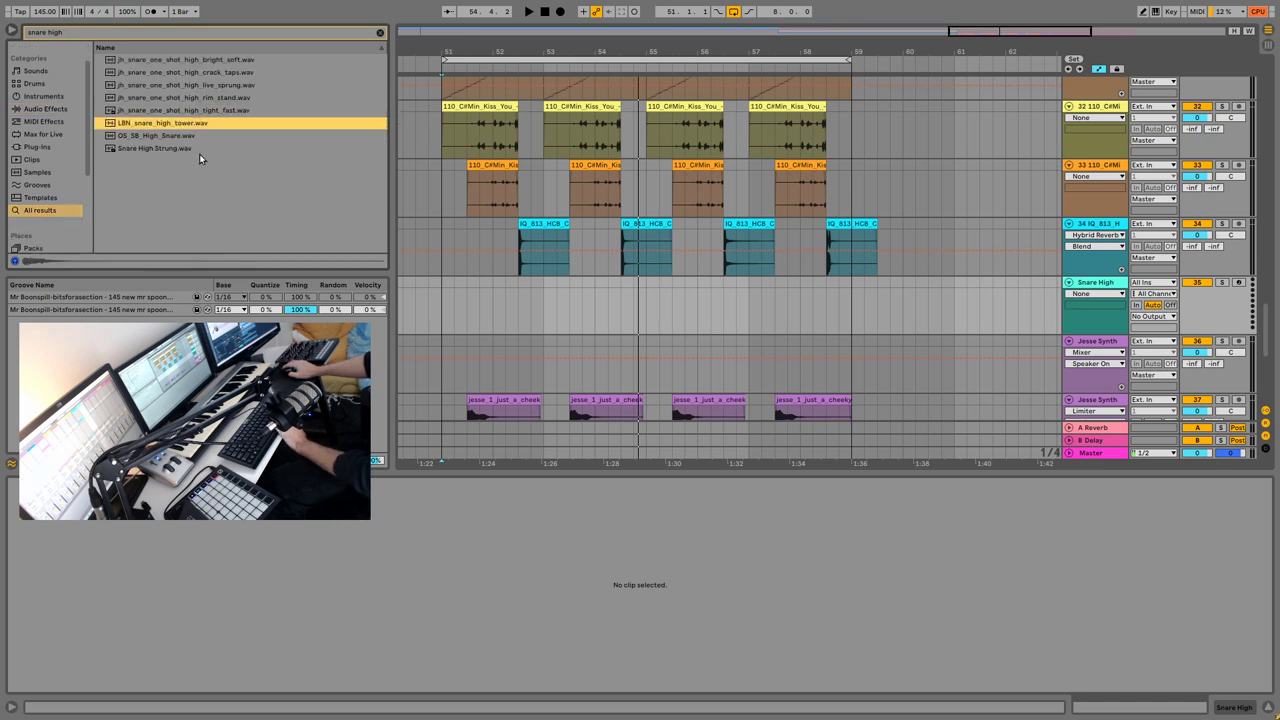
key("Down")
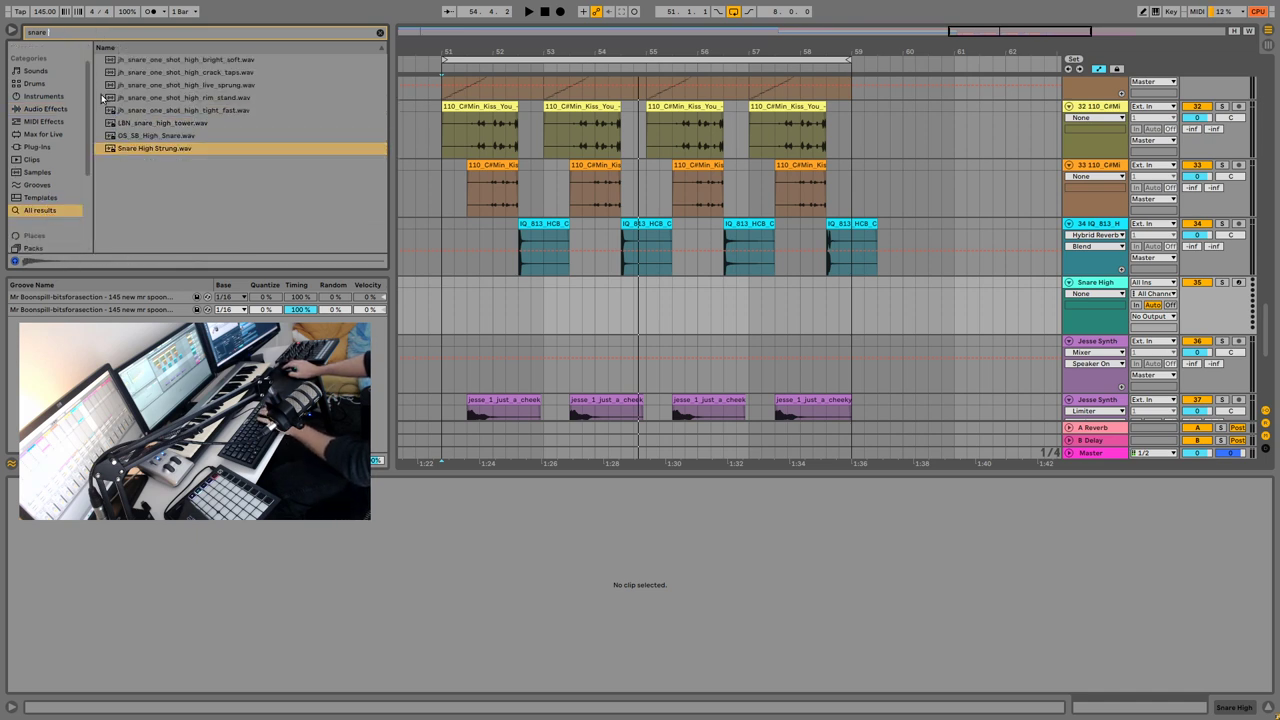
Step: Broaden the browser search to "snare" and audition samples among the CLF, DigiDrums and DLF kit files
scroll(103, 97, "up", 10)
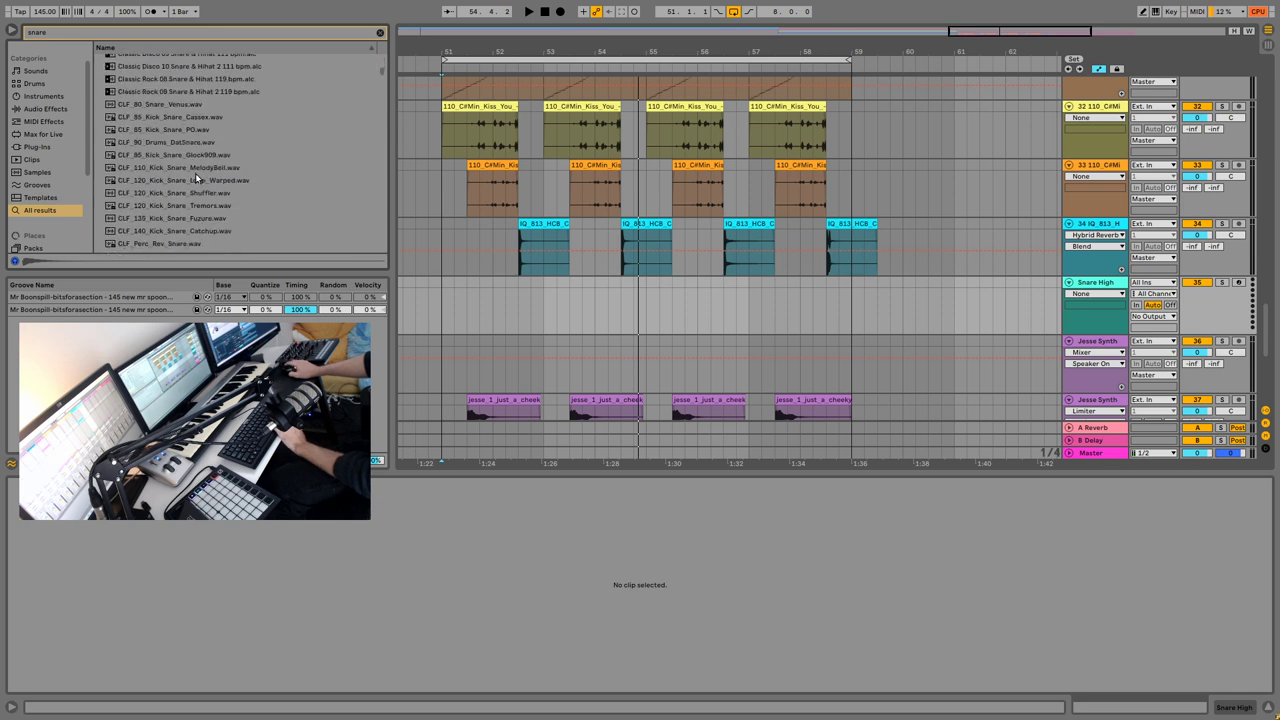
left_click(193, 168)
scroll(181, 164, "down", 5)
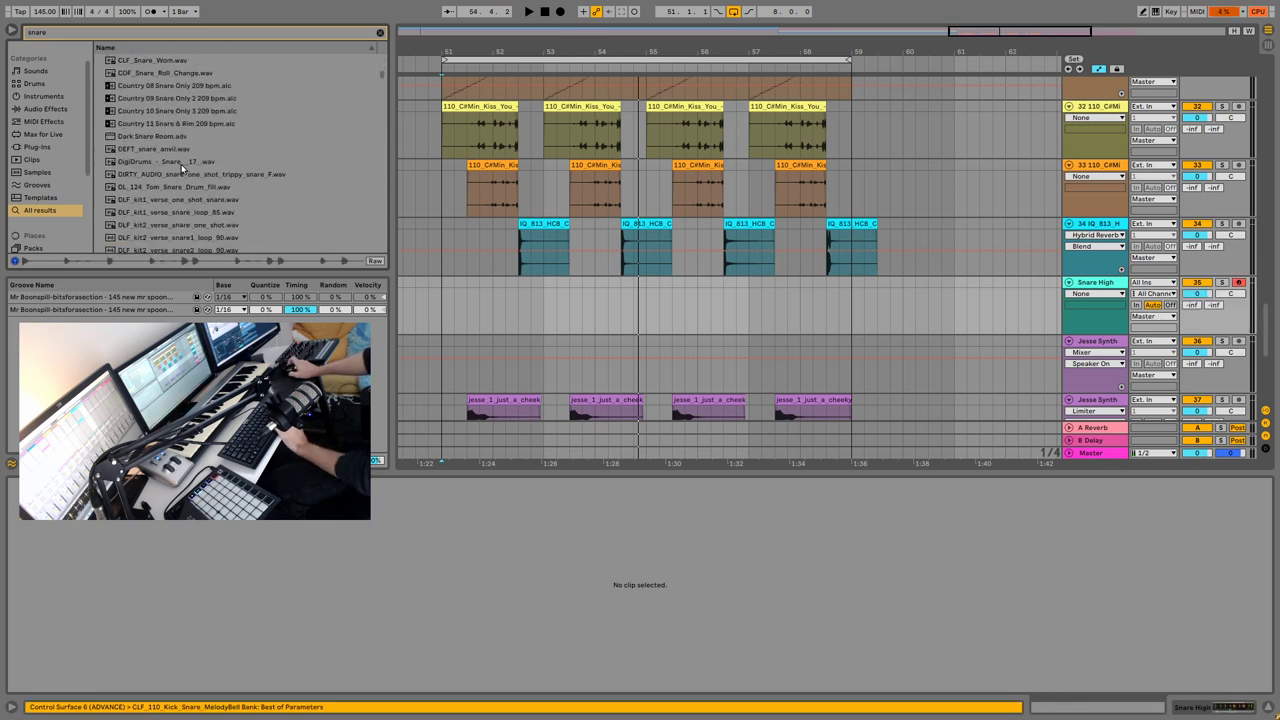
left_click(179, 160)
key("Down")
key("Down")
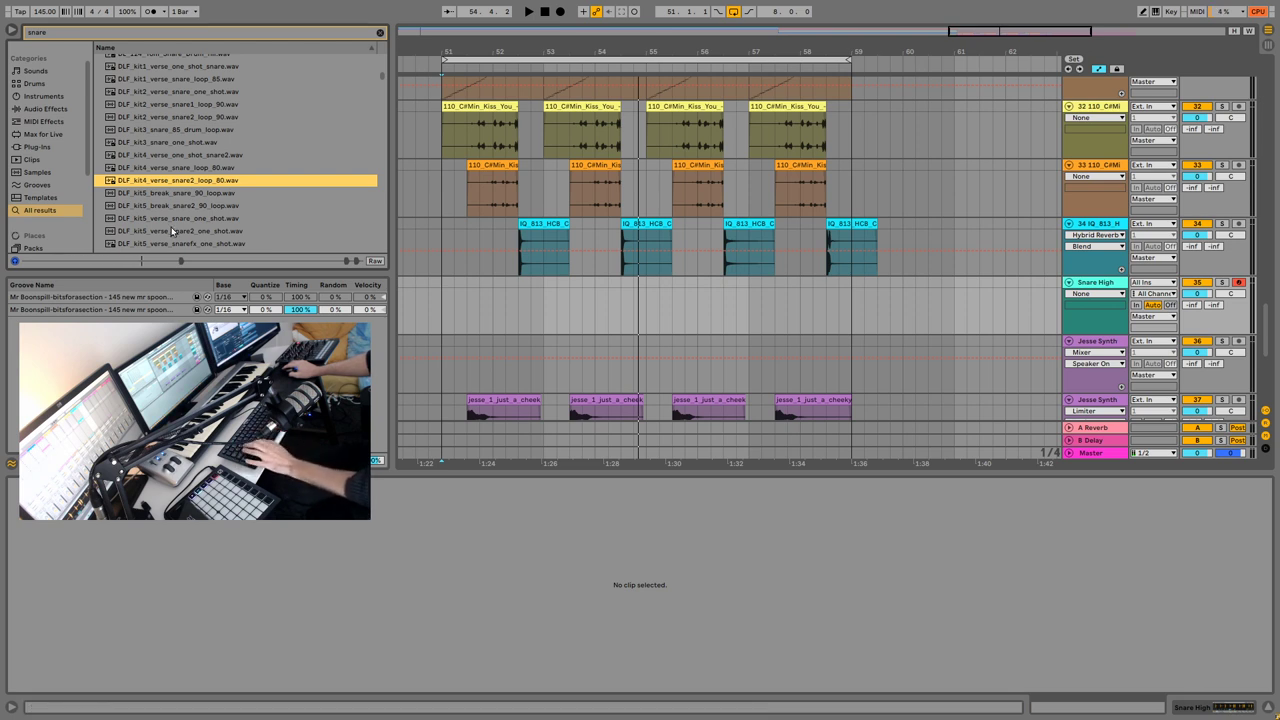
key("Up")
scroll(170, 210, "down", 5)
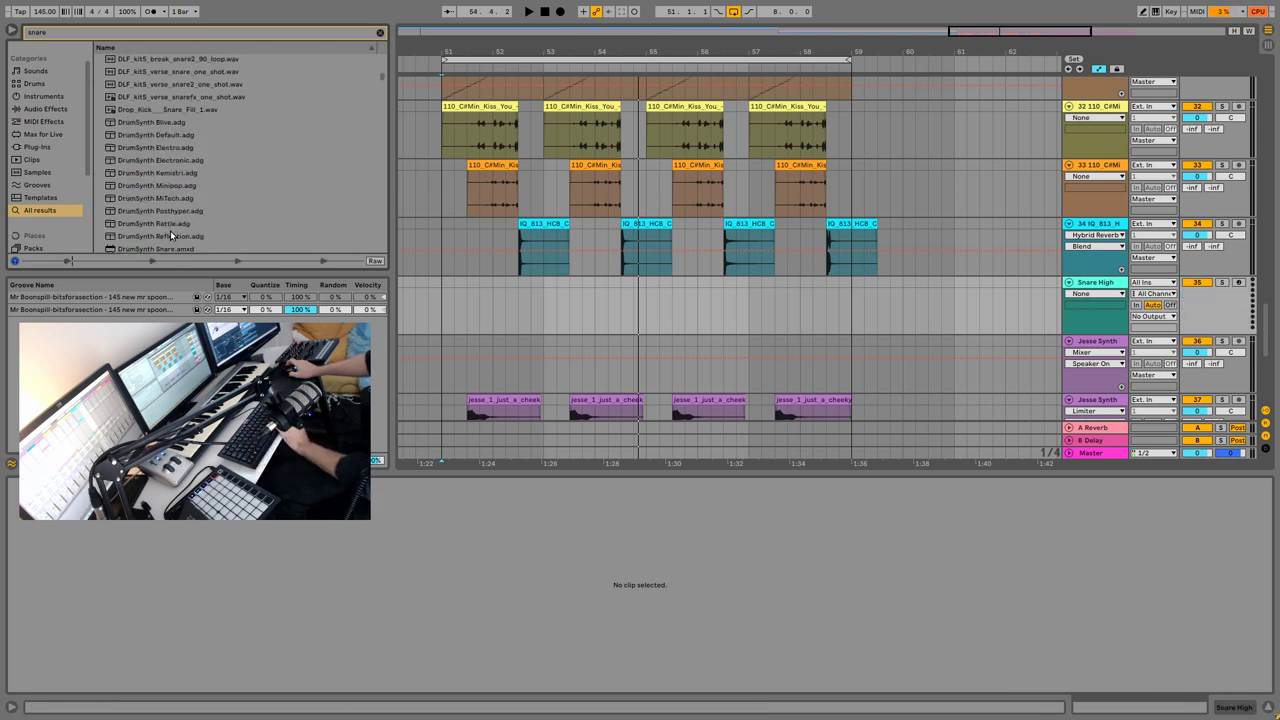
left_click(160, 104)
left_click(167, 116)
scroll(177, 126, "down", 6)
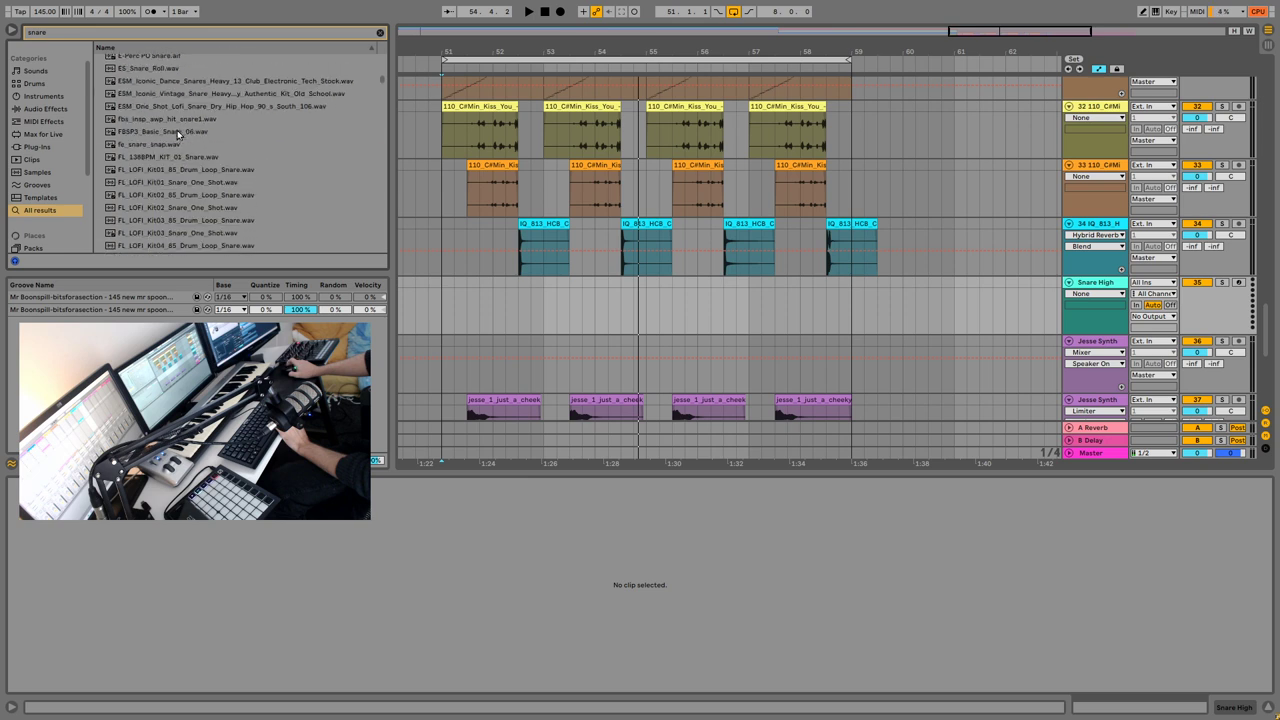
Step: Audition the FBSP3_Basic_Snare sample and the snare samples that follow it in the results
left_click(177, 130)
scroll(190, 145, "down", 2)
key("Down")
key("Down")
key("Down")
scroll(195, 148, "down", 10)
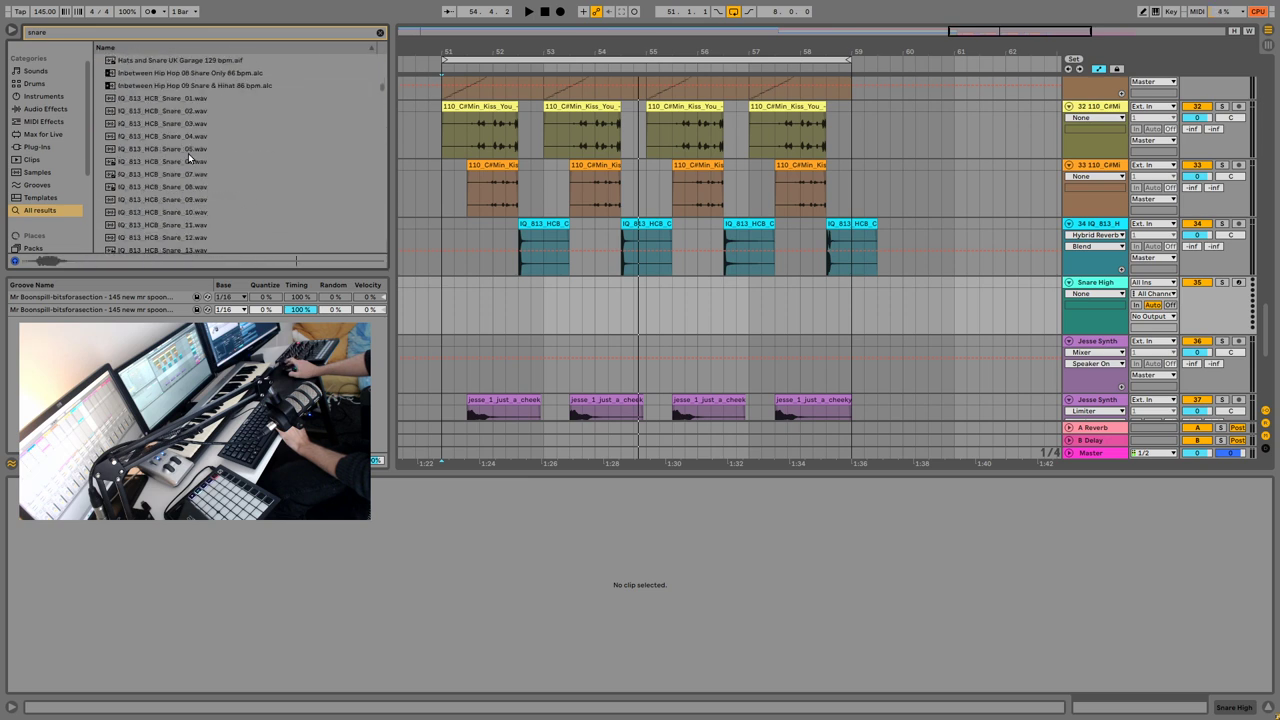
Step: Audition the IQ_813_HCB_Snare samples and select IQ_813_HCB_Snare_50.wav
left_click(188, 152)
scroll(188, 152, "down", 2)
key("Down")
key("Down")
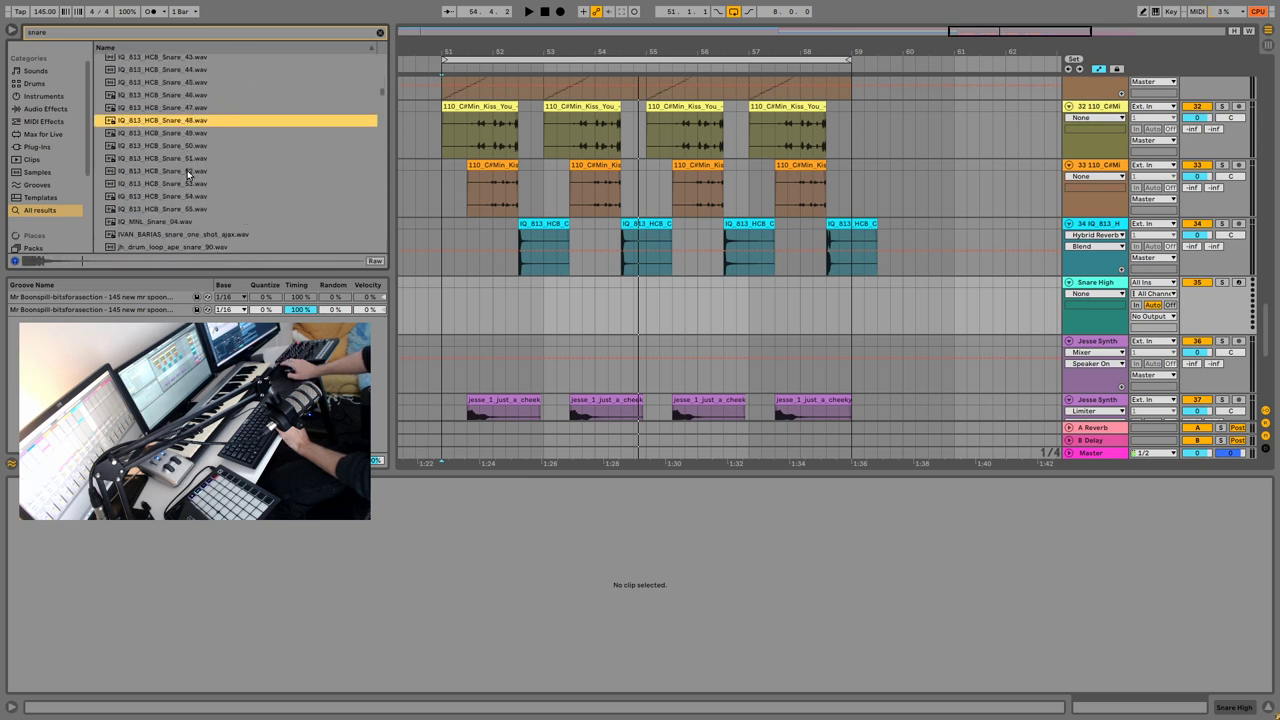
key("Up")
key("Down")
key("Down")
key("Down")
key("Down")
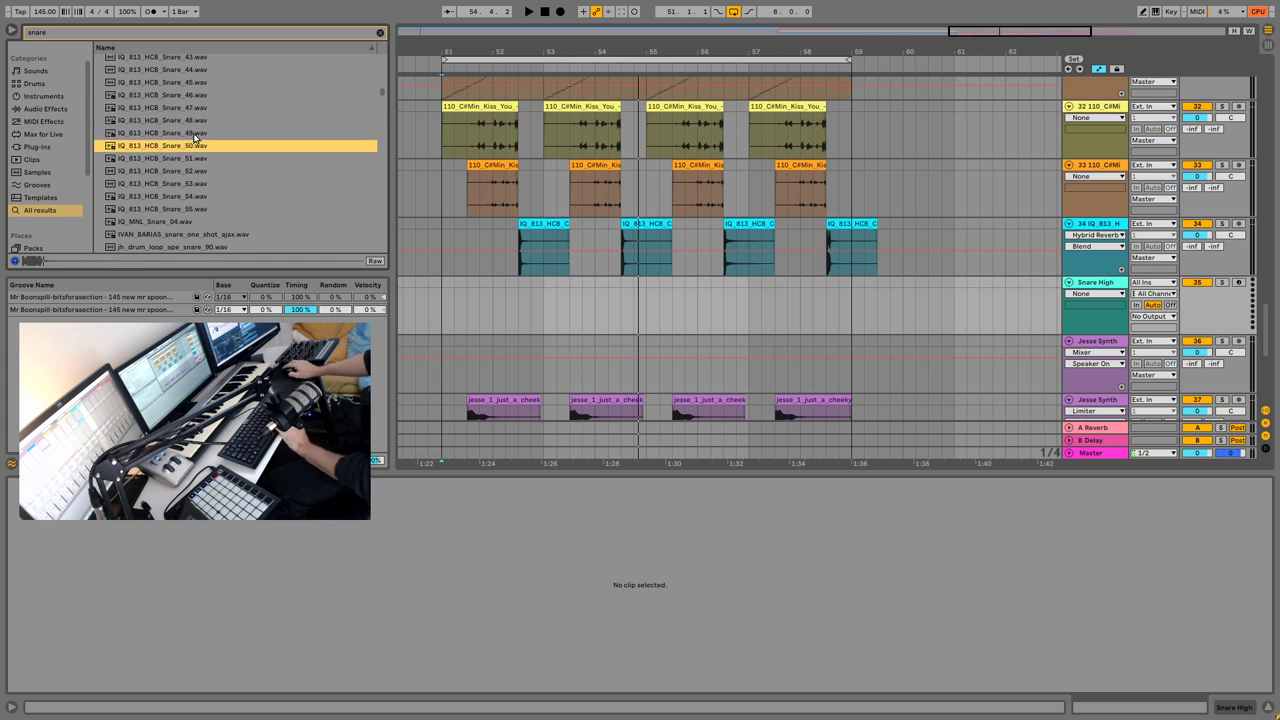
key("Up")
left_click_drag(165, 150, 303, 300)
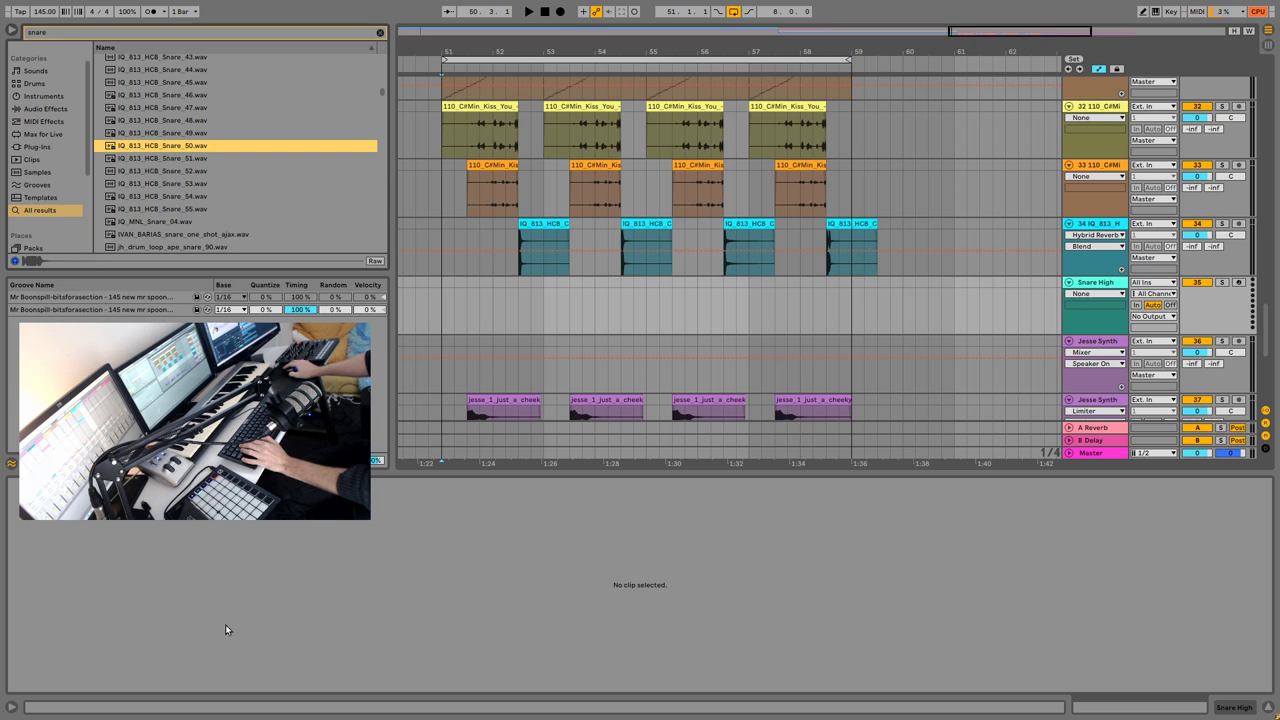
left_click(62, 97)
left_click(55, 87)
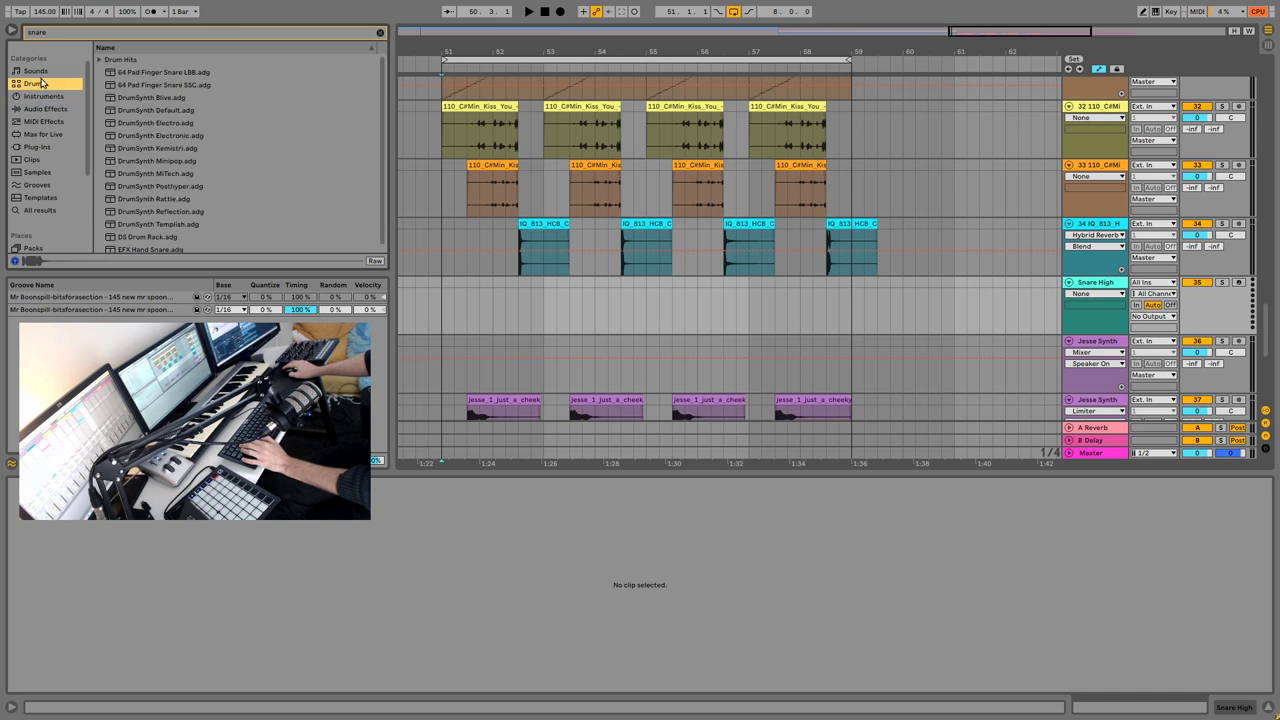
left_click(41, 76)
left_click(43, 84)
left_click(46, 107)
left_click(46, 97)
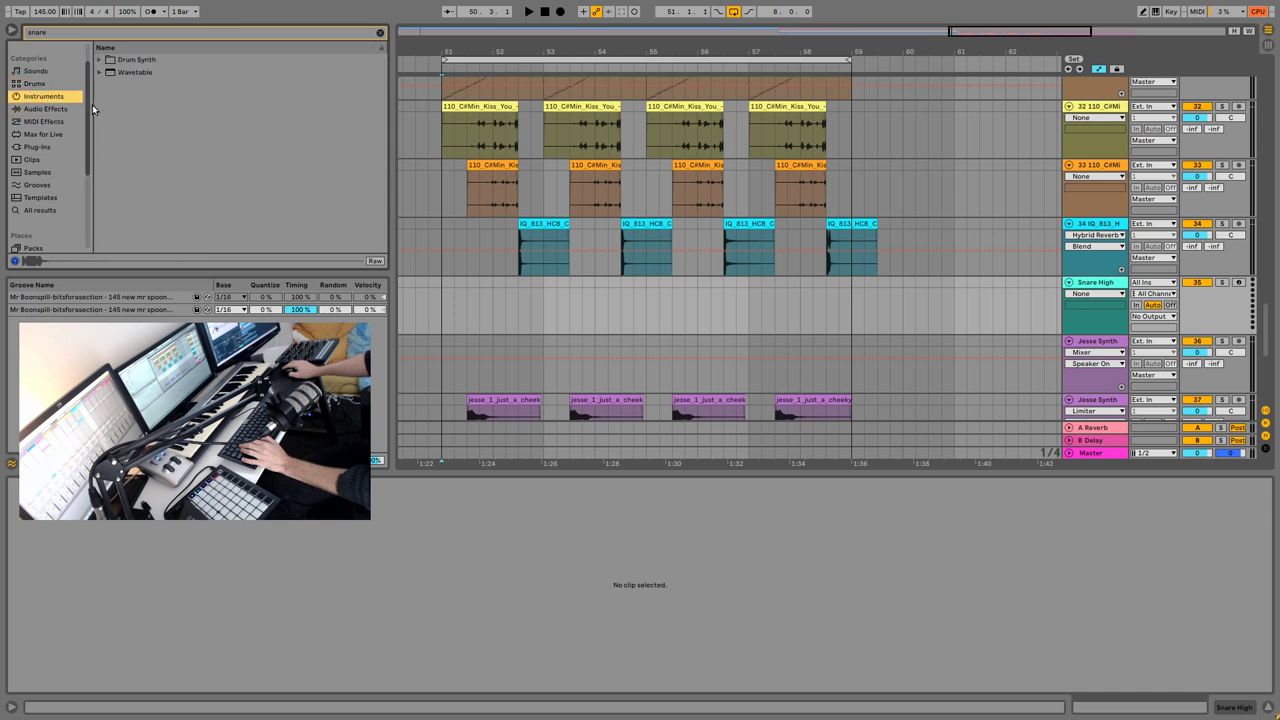
Step: Place IQ_813_HCB_Snare_50.wav from all results on the clap track at 60.4.1
left_click(50, 211)
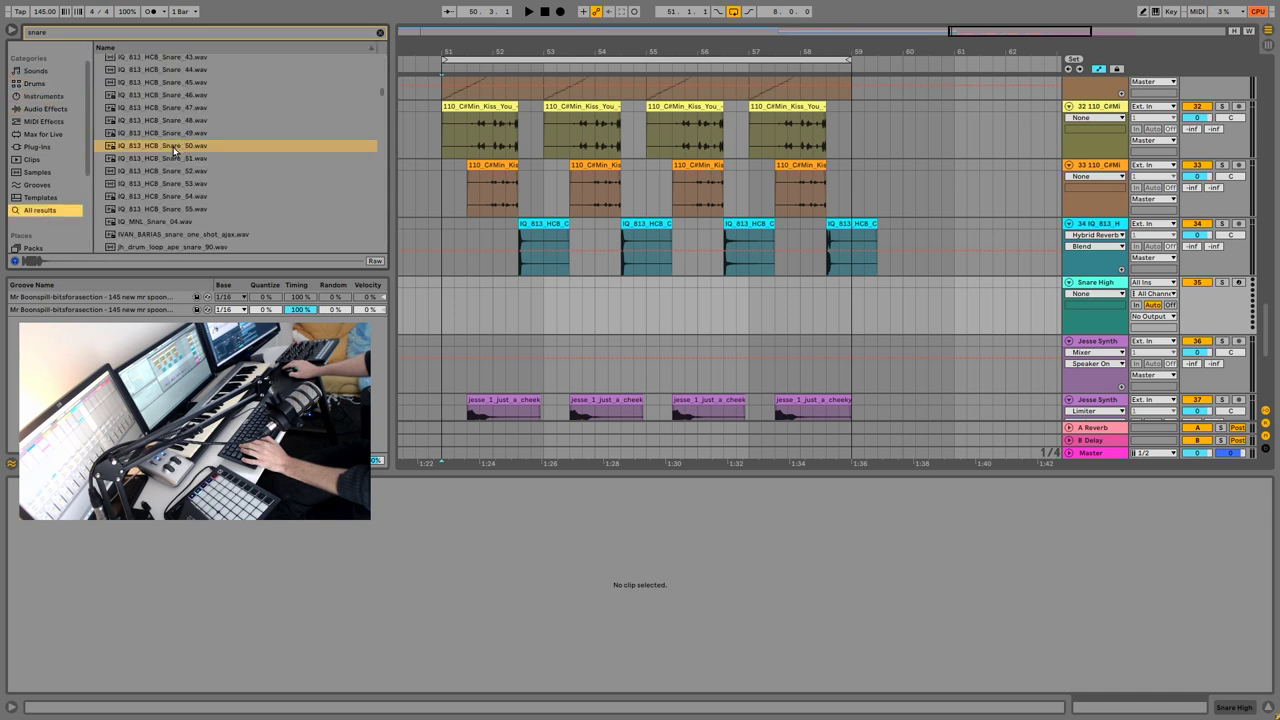
left_click_drag(175, 150, 966, 240)
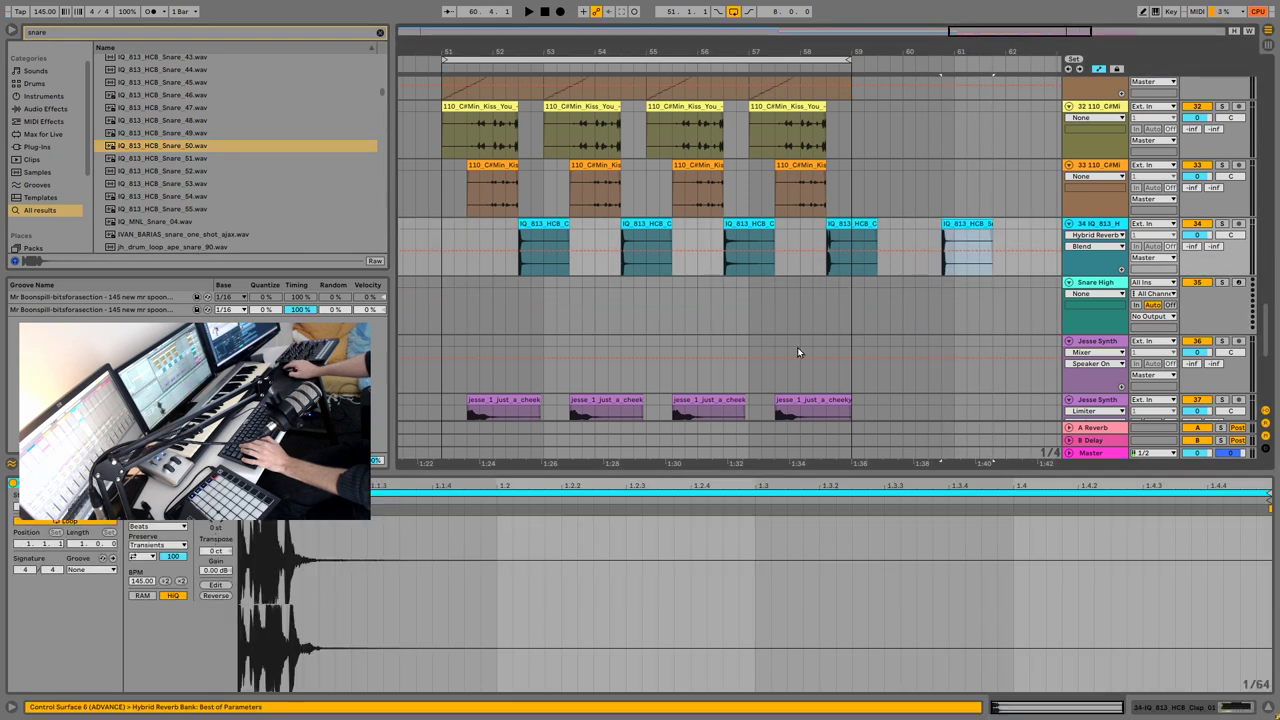
Step: Clear the browser search and load the Sampler instrument onto the Snare High track
left_click(1104, 287)
left_click(52, 109)
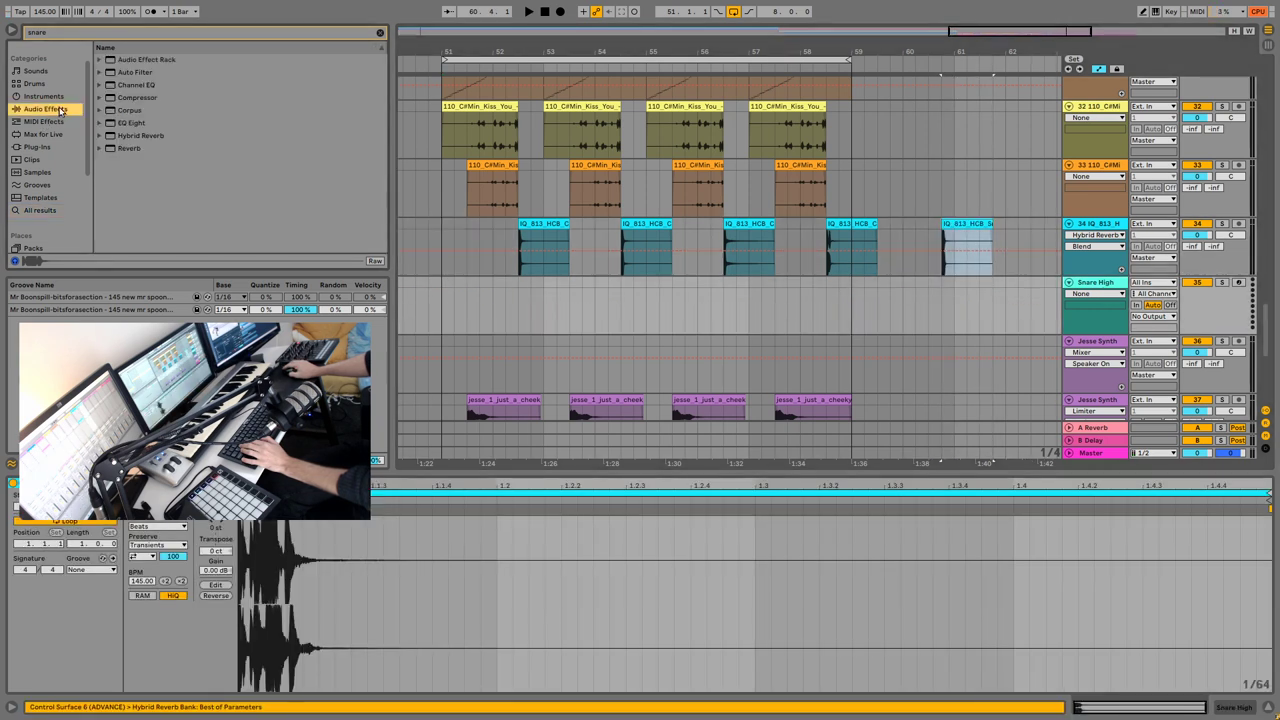
left_click(48, 97)
left_click(380, 34)
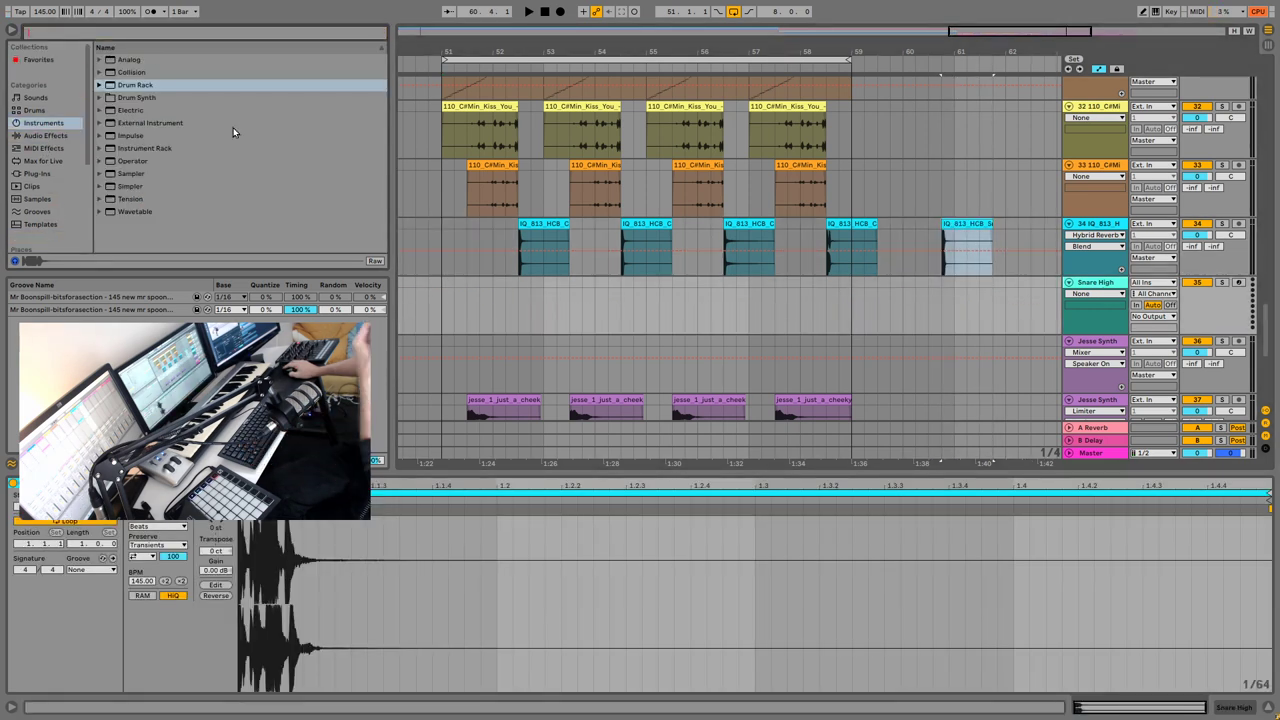
left_click(128, 176)
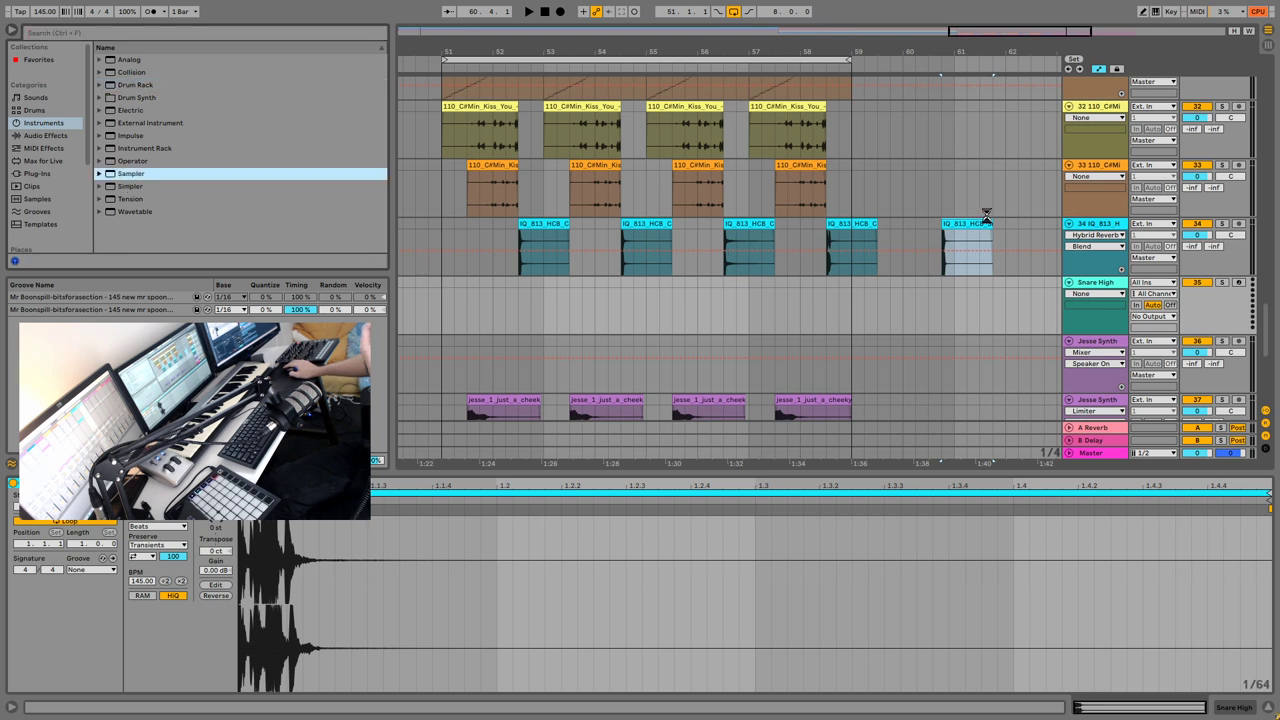
Step: Load the IQ_813_HCB_Snare_50 clip at 60.4.1 into the Sampler on the Snare High track
left_click(958, 224)
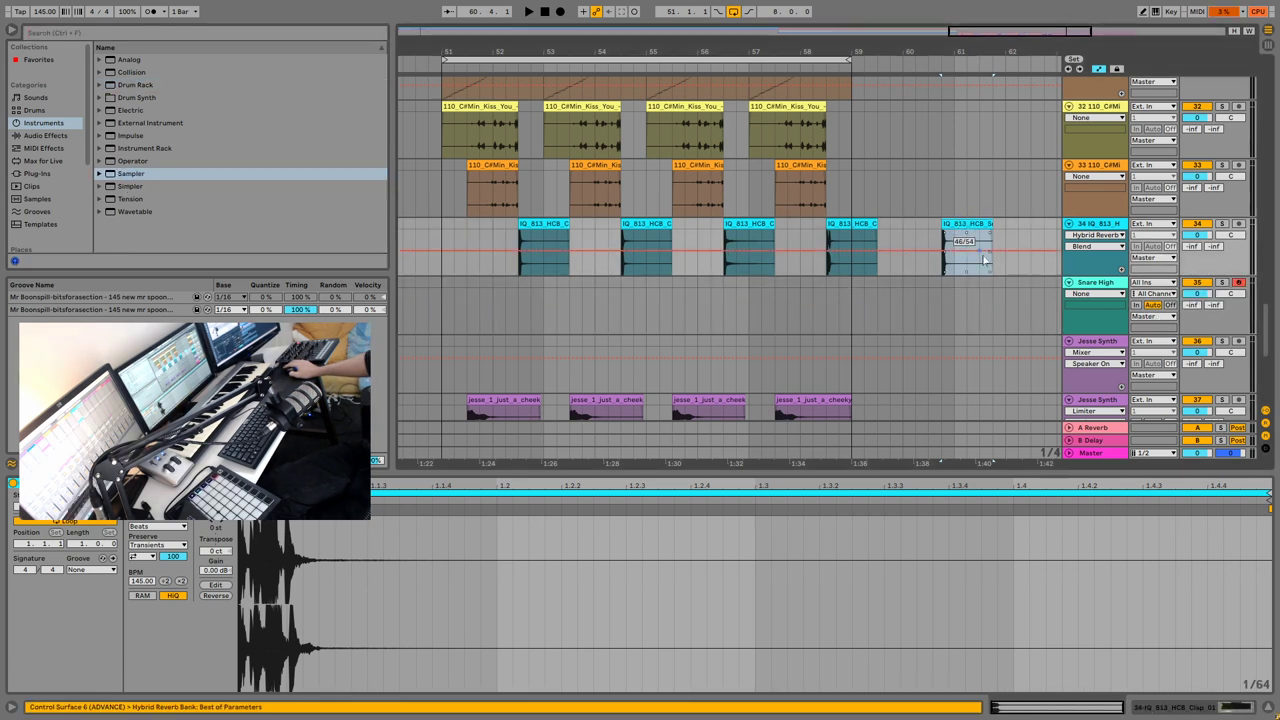
left_click(1095, 295)
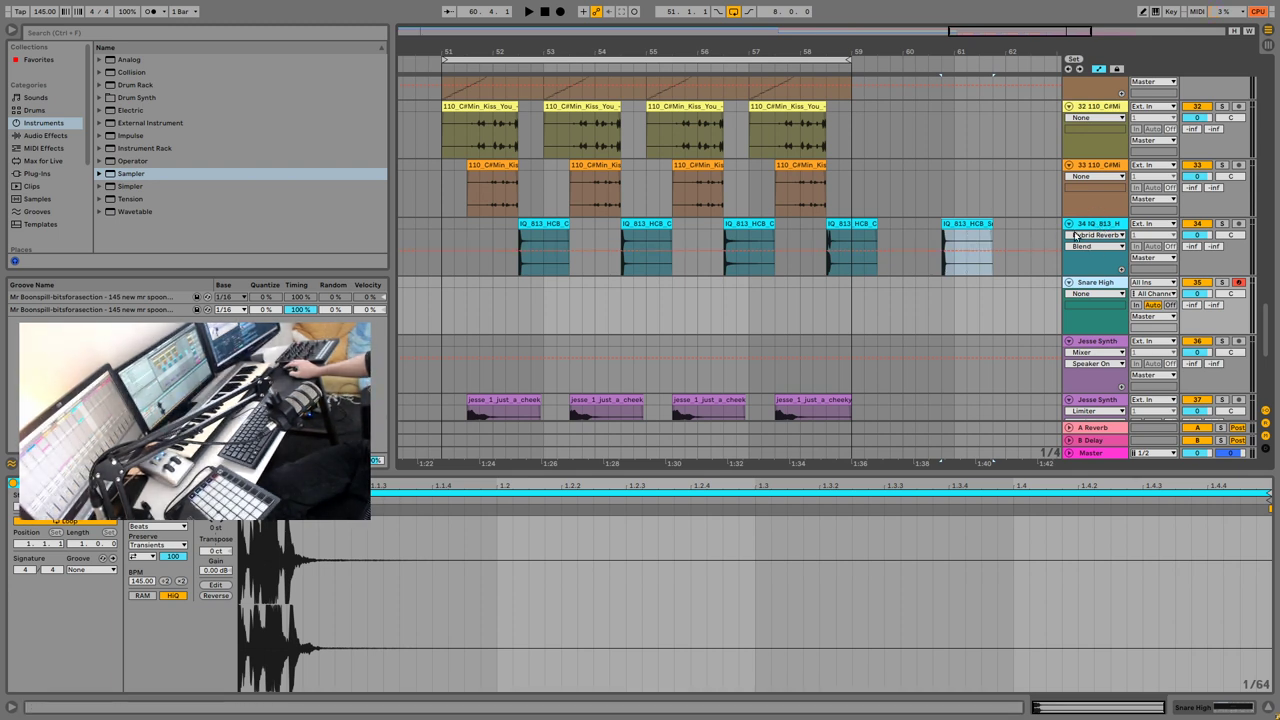
left_click(961, 224)
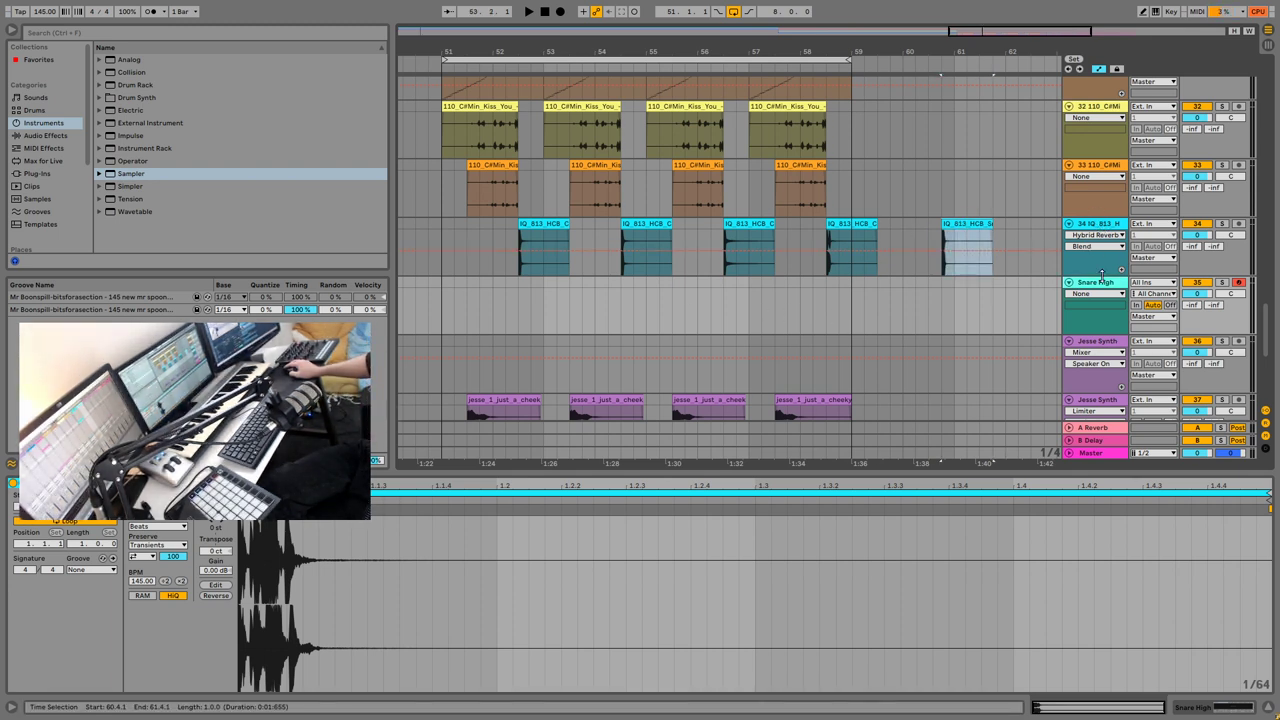
left_click(1103, 287)
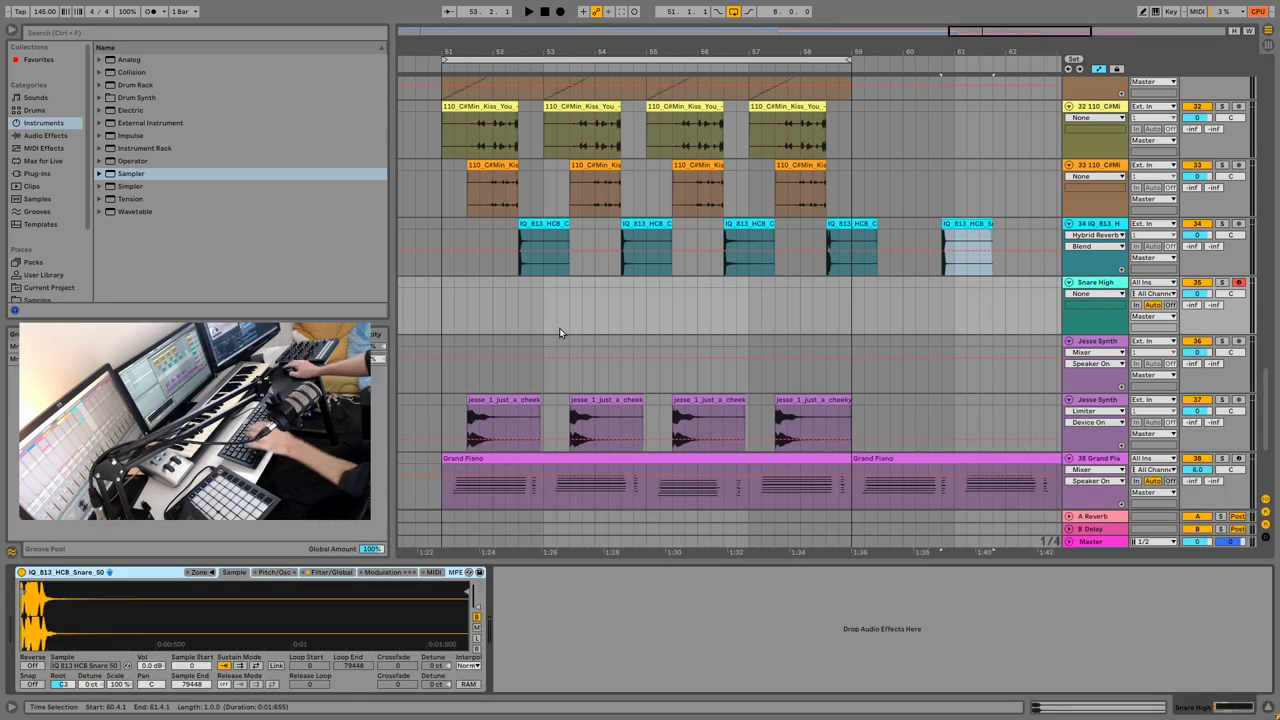
Step: Create an eight-bar MIDI clip on the Snare High track from 51.1.1 to 59.1.1 and open it for note editing
left_click_drag(445, 316, 854, 328)
key("ctrl+shift+m")
key("space")
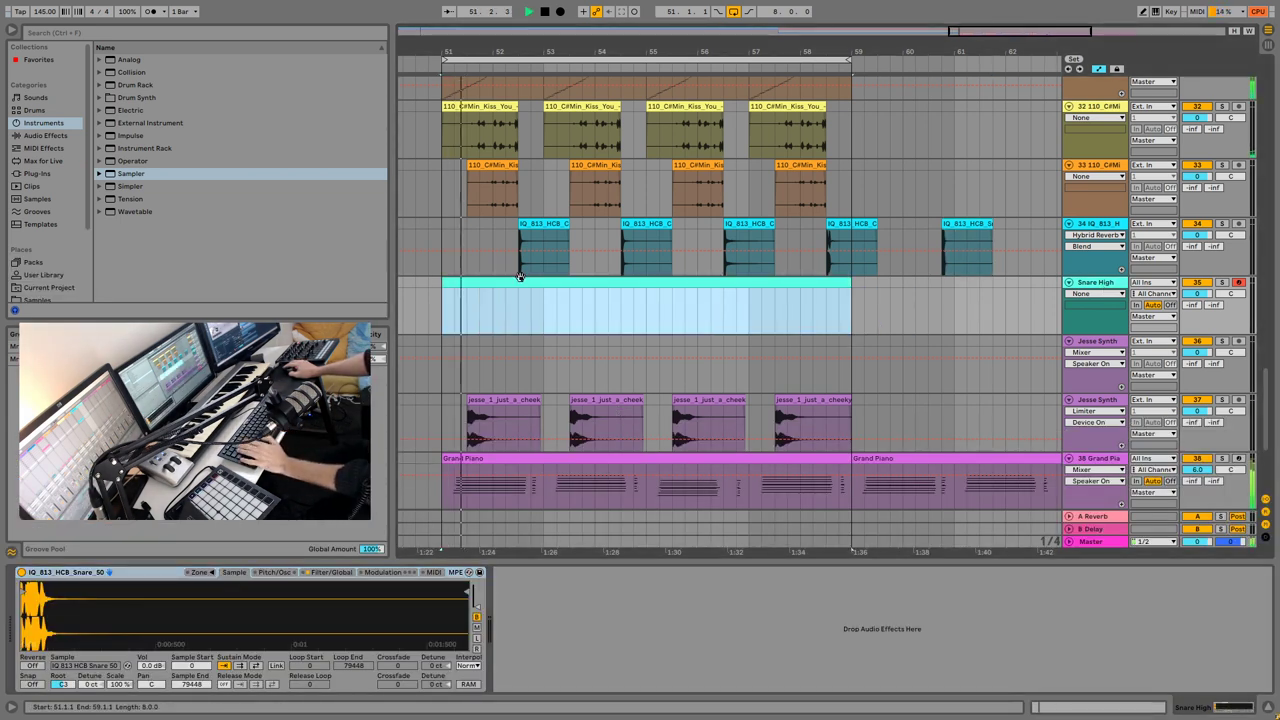
key("shift+Tab")
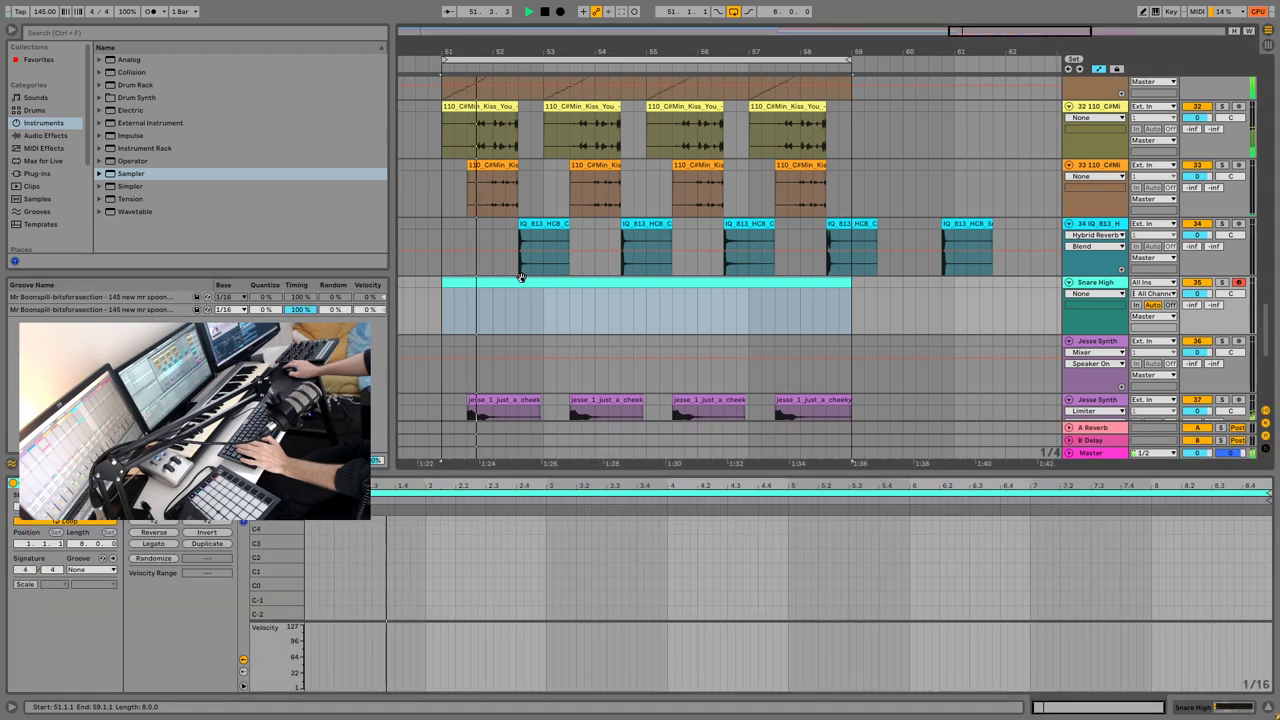
key("space")
Step: Add a sixteenth note at 2.3.1 in the Snare High clip and transpose it to C3
double_click(489, 616)
left_click_drag(528, 591, 485, 634)
key("Up")
key("Up")
key("Up")
key("Up")
key("Up")
key("Up")
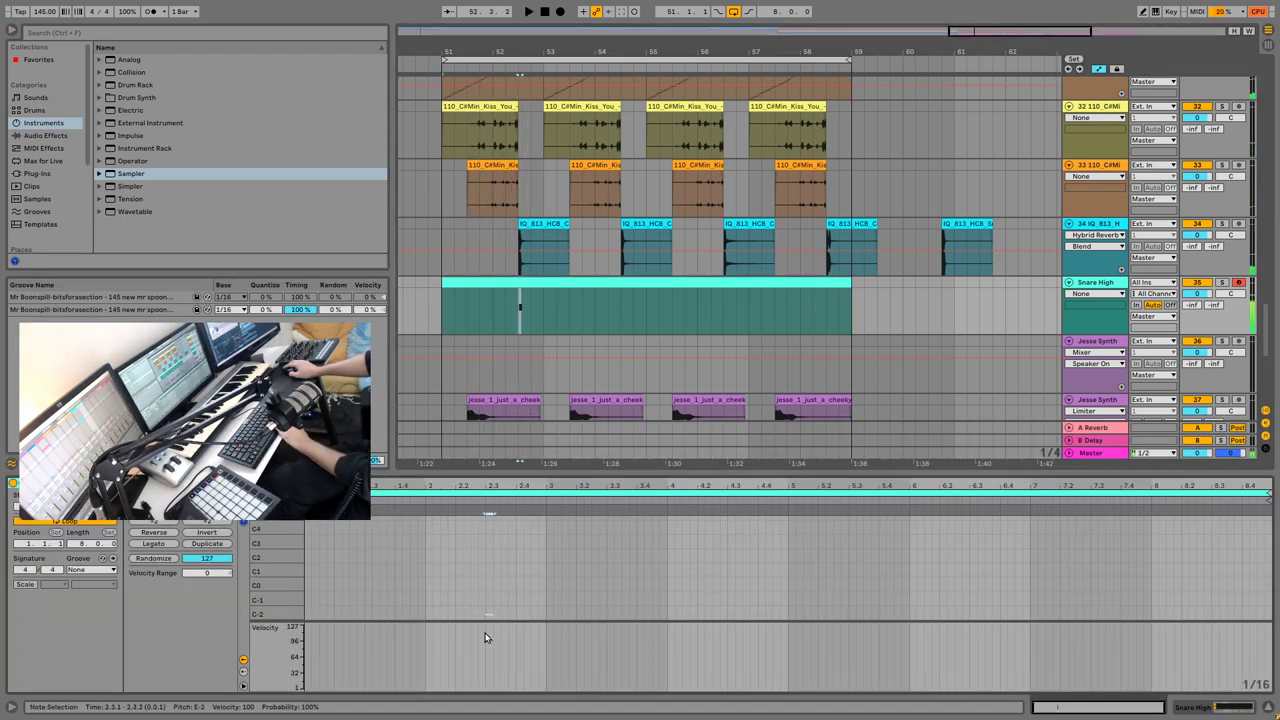
left_click_drag(277, 604, 296, 619)
key("Up")
key("Up")
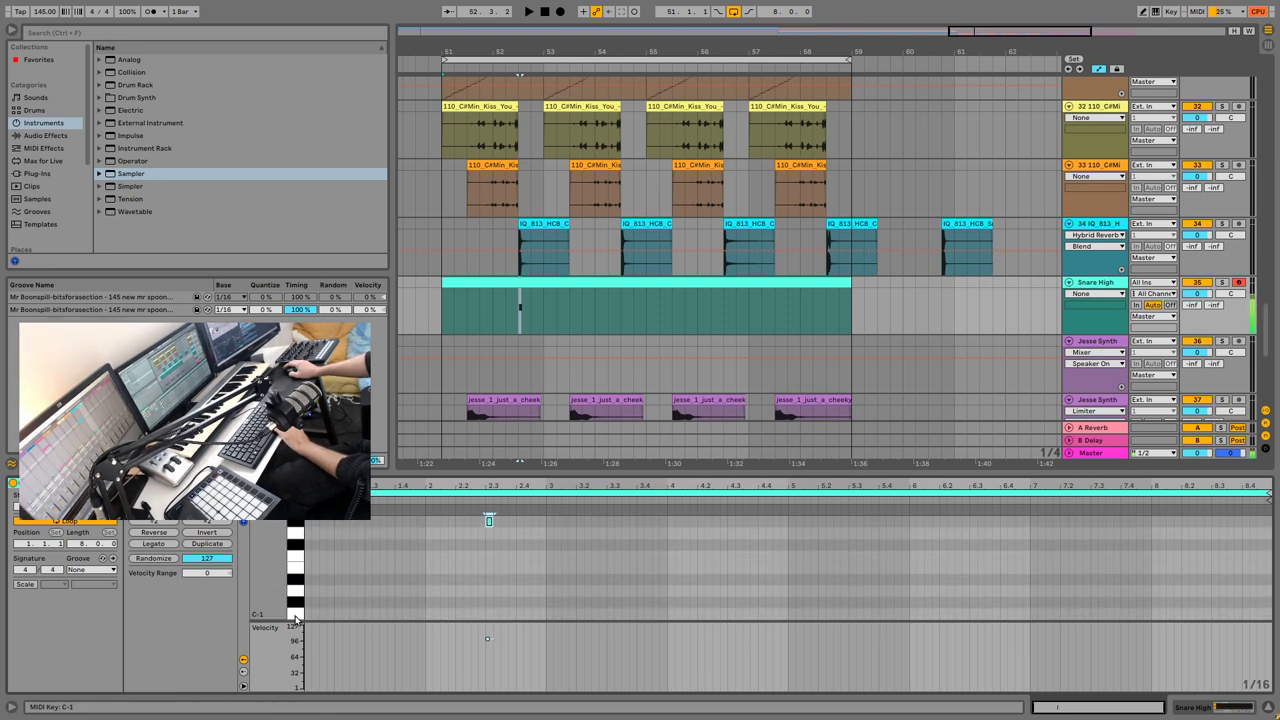
key("Up")
key("Up")
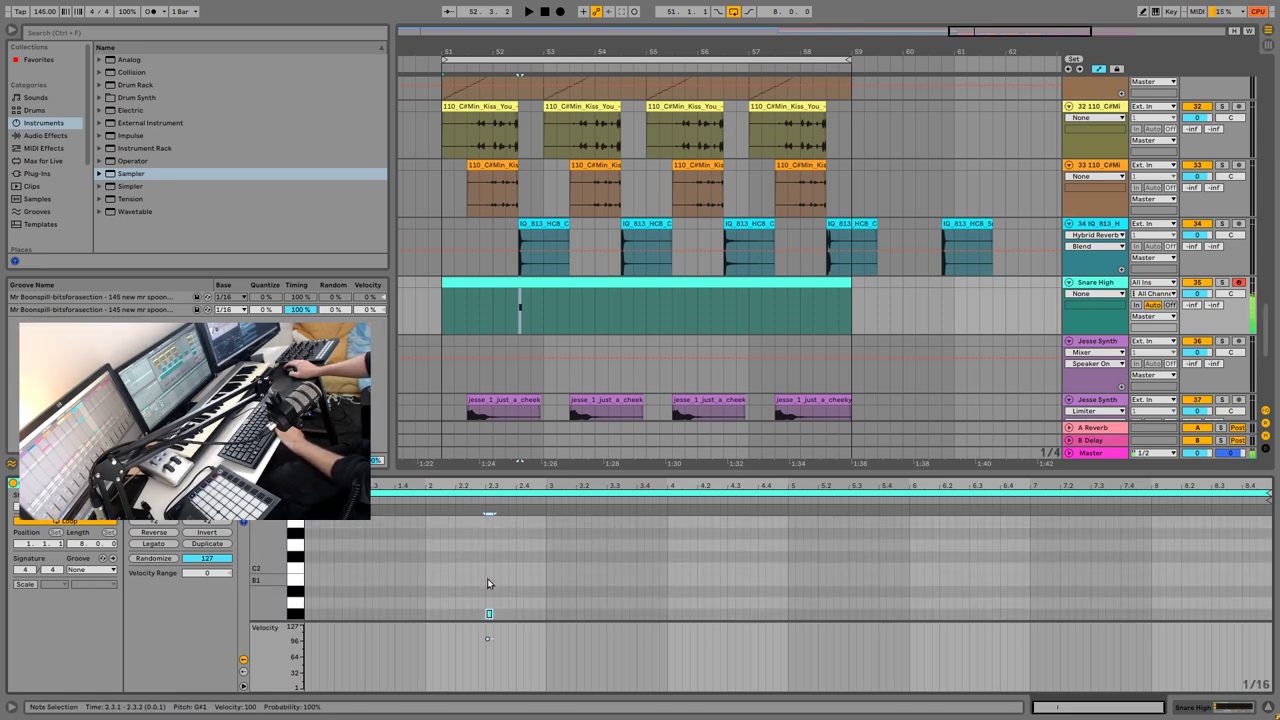
key("Up")
key("Up")
key("Up")
key("Up")
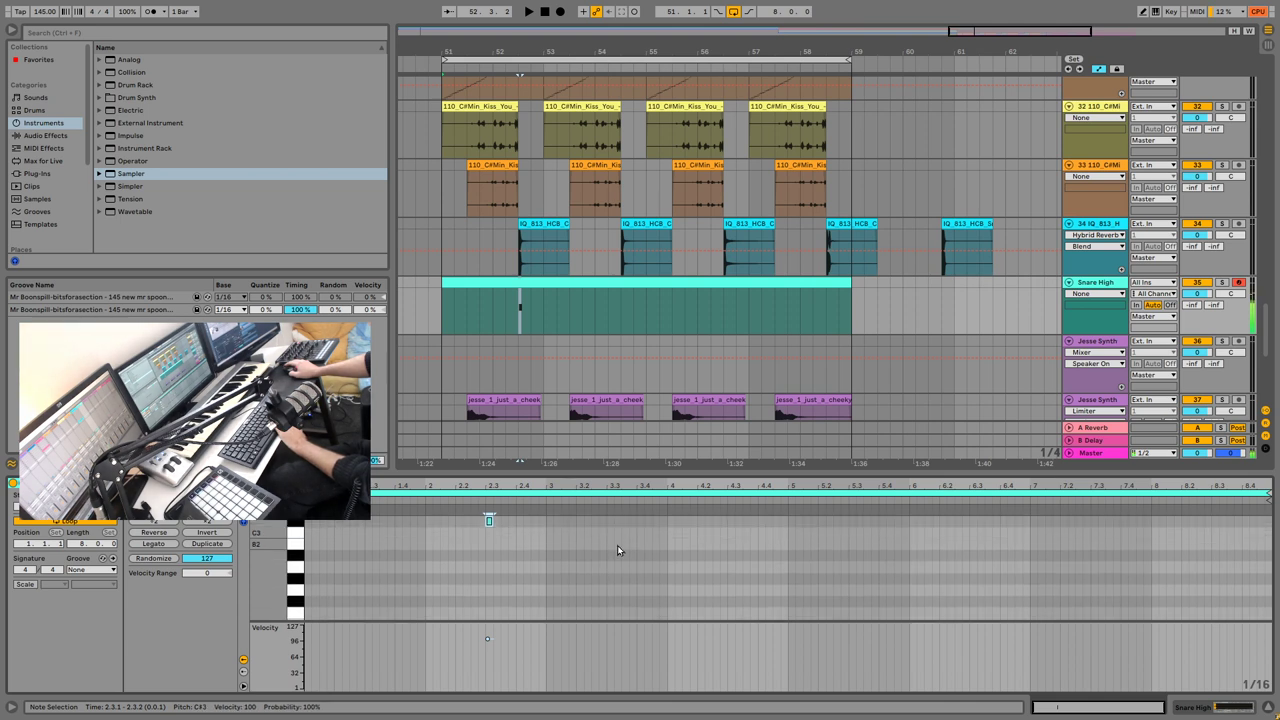
key("Down")
key("Down")
Step: Play the arrangement and set the Snare High clip's loop length to 2 bars
key("space")
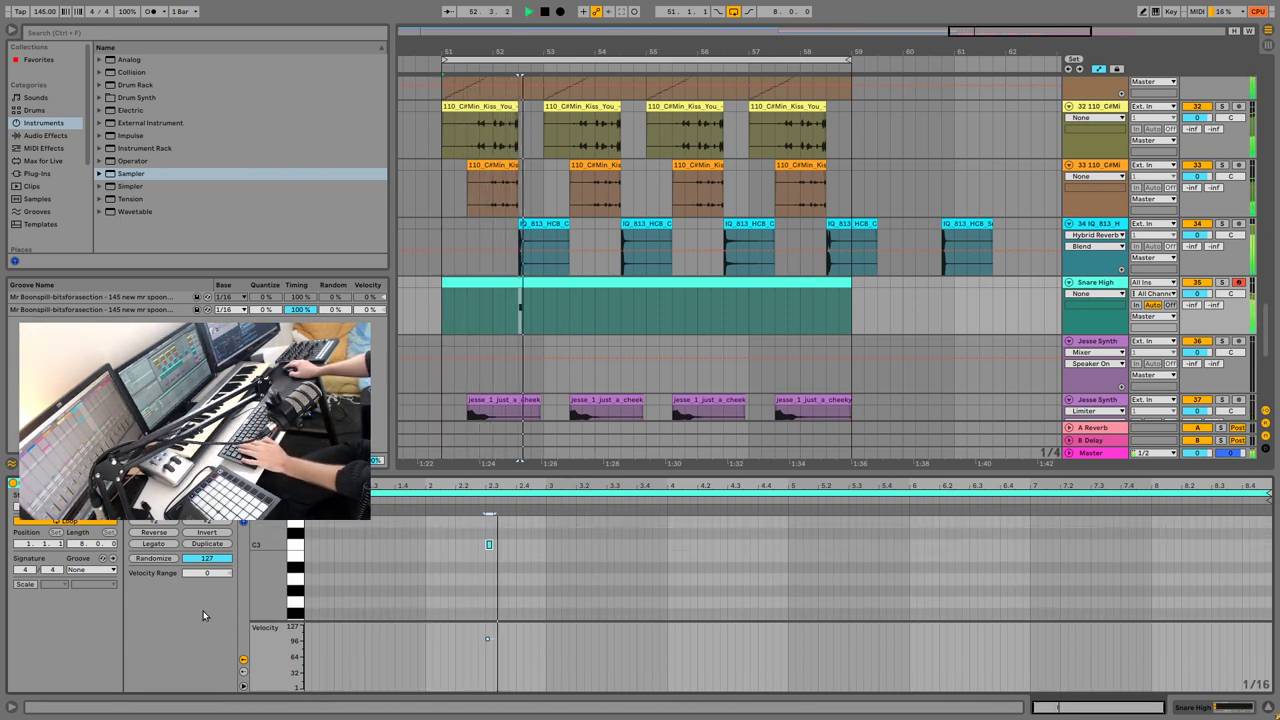
left_click(83, 544)
type("2")
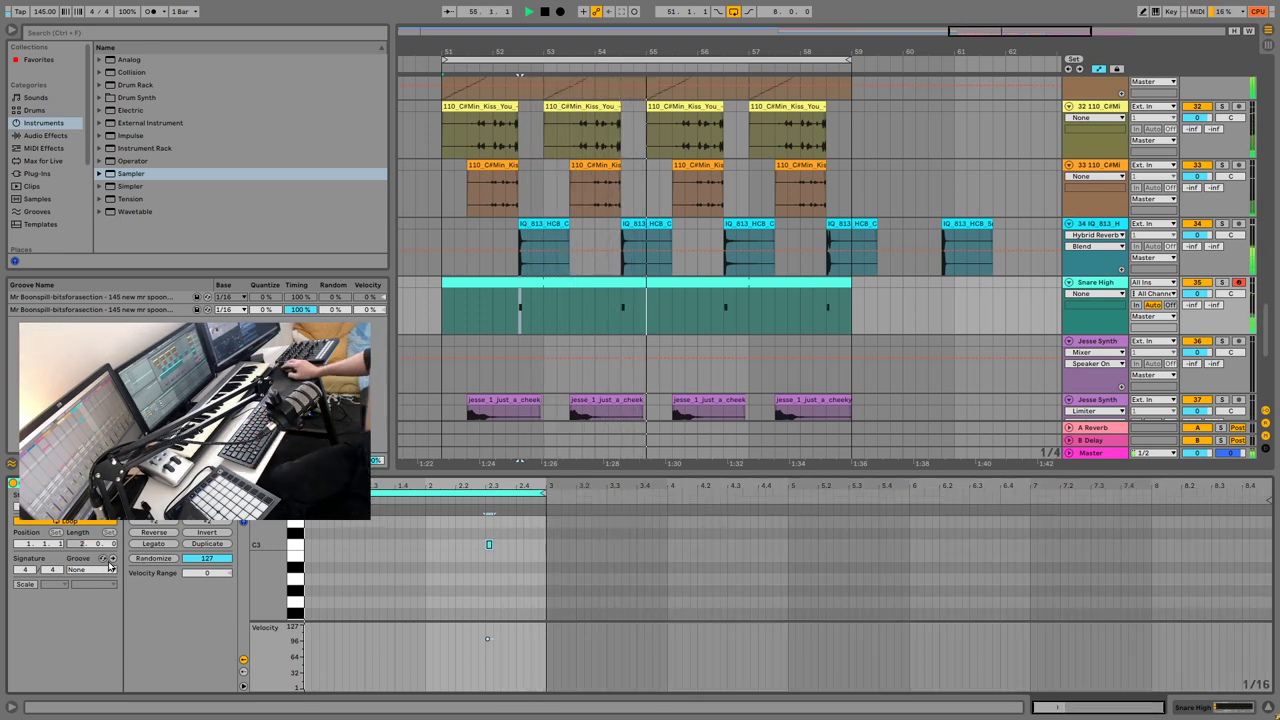
Step: Raise the Sampler's root key to D#3 and audition the snare hit repeatedly from 52.3.1
left_click(1050, 306)
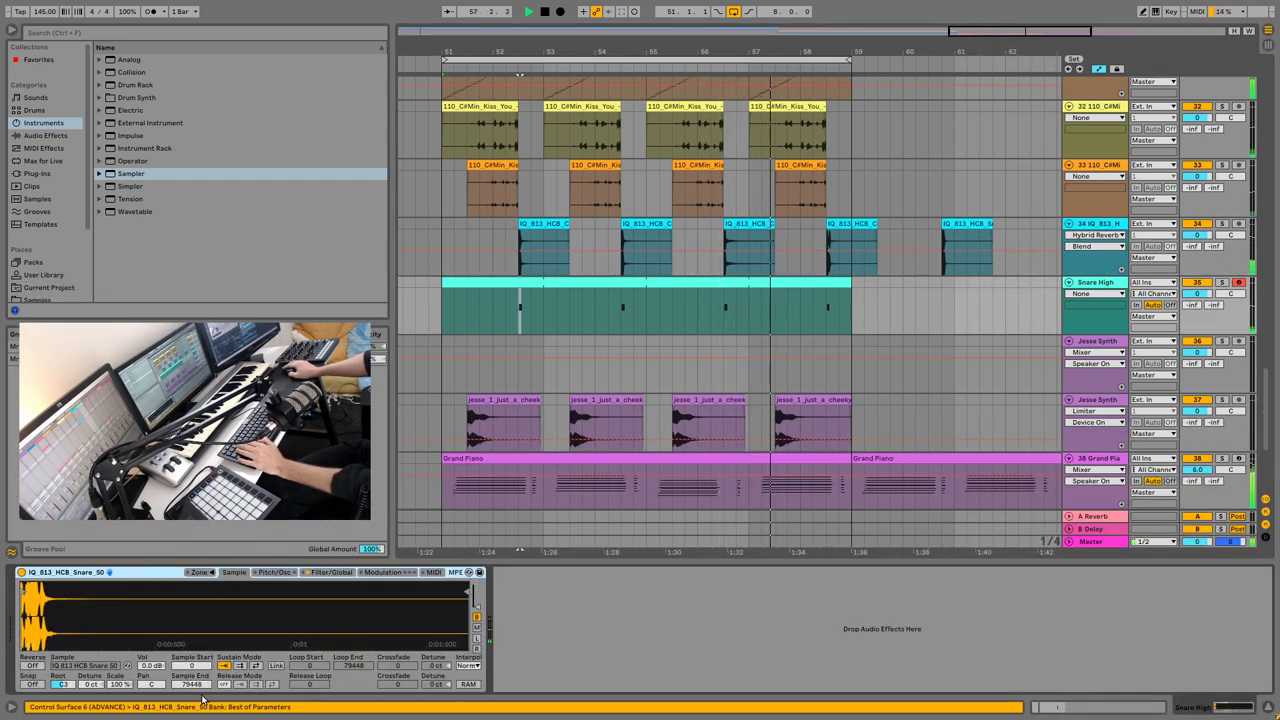
mouse_move(62, 684)
left_mouse_down()
mouse_move(62, 715)
mouse_move(63, 650)
left_mouse_up()
left_click(520, 310)
key("space")
key("space")
key("space")
key("space")
key("space")
key("space")
key("space")
key("space")
key("space")
key("space")
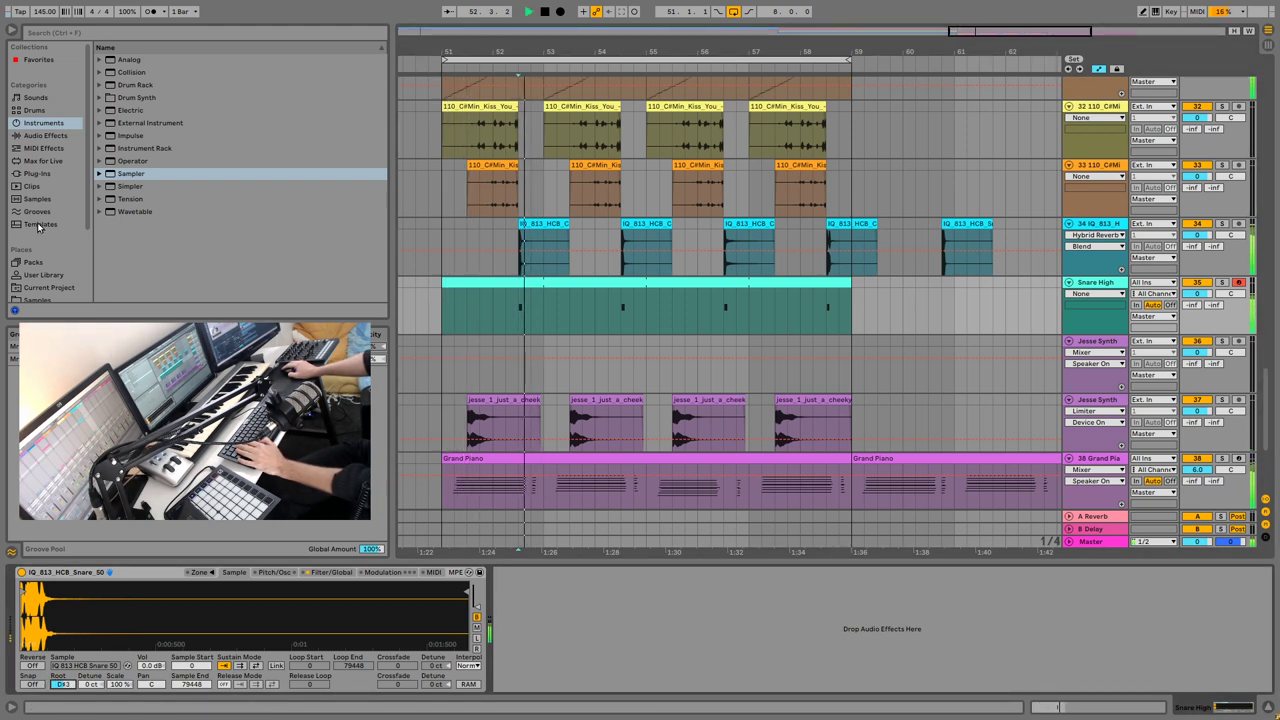
Step: Show the Samples category in the browser and search it for "snare"
left_click(39, 225)
left_click(40, 199)
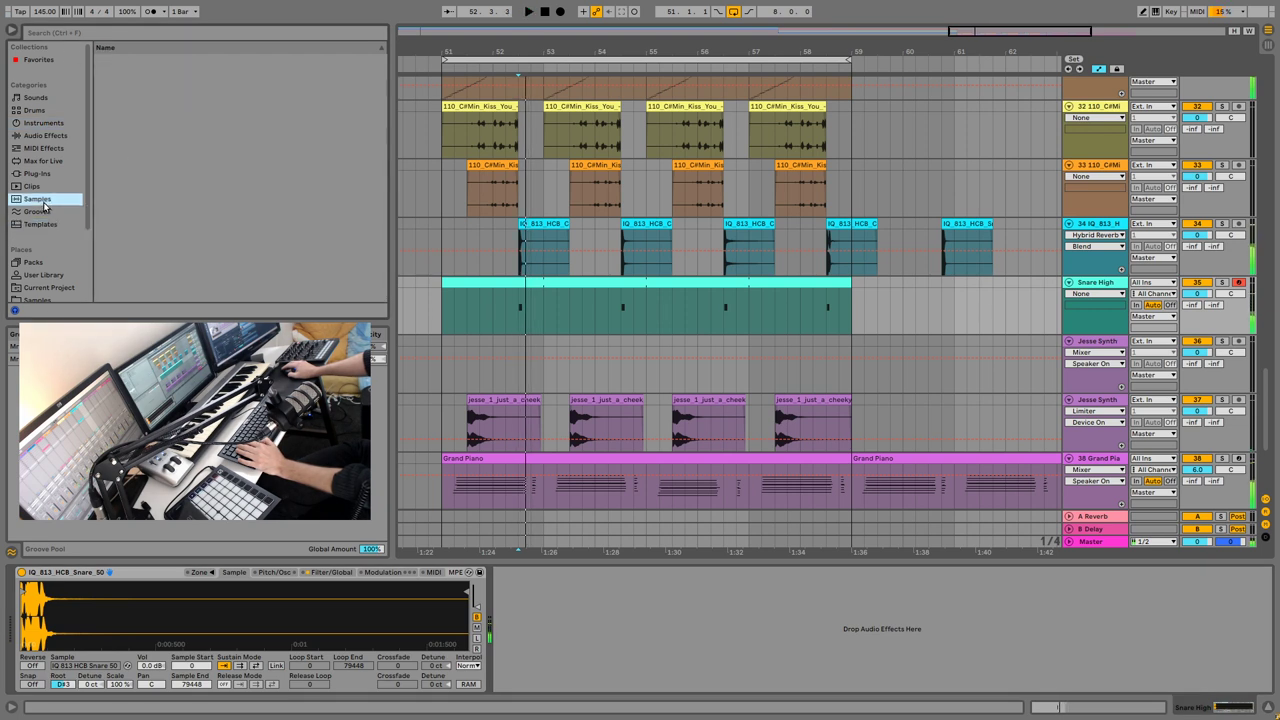
left_click(76, 34)
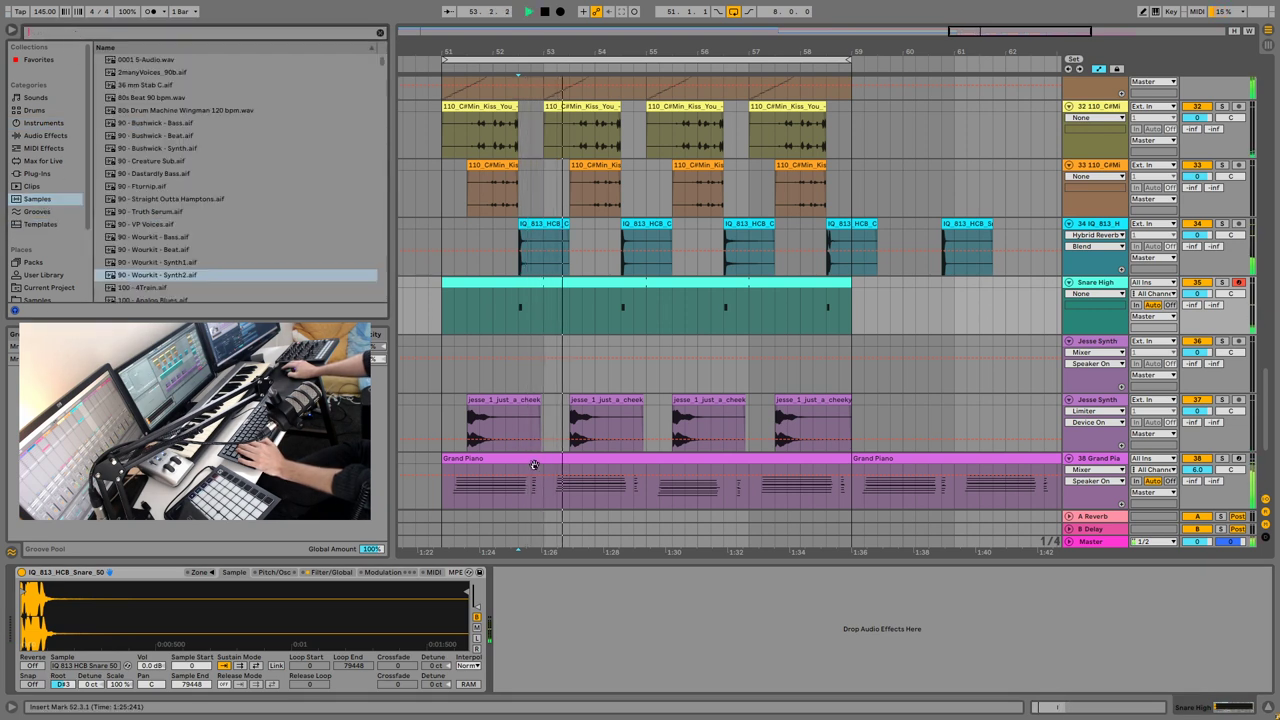
left_click(158, 250)
left_click(161, 264)
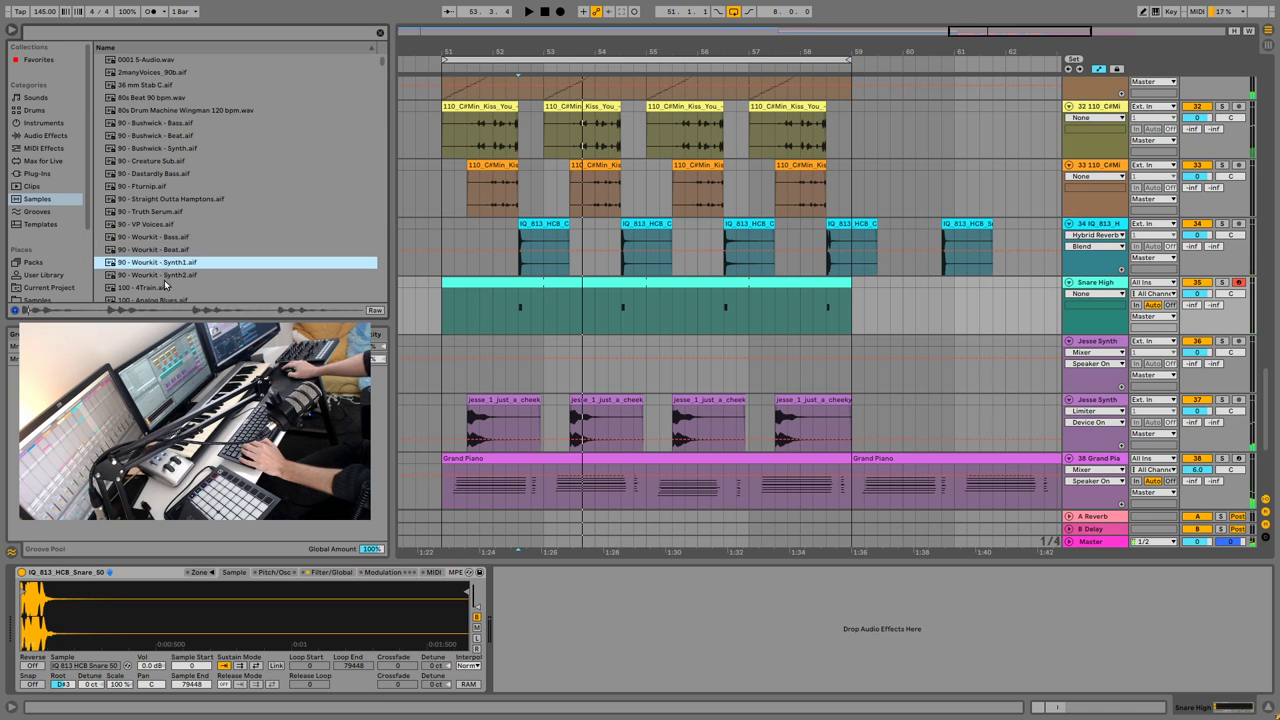
left_click(162, 276)
left_click(81, 34)
type("isnare")
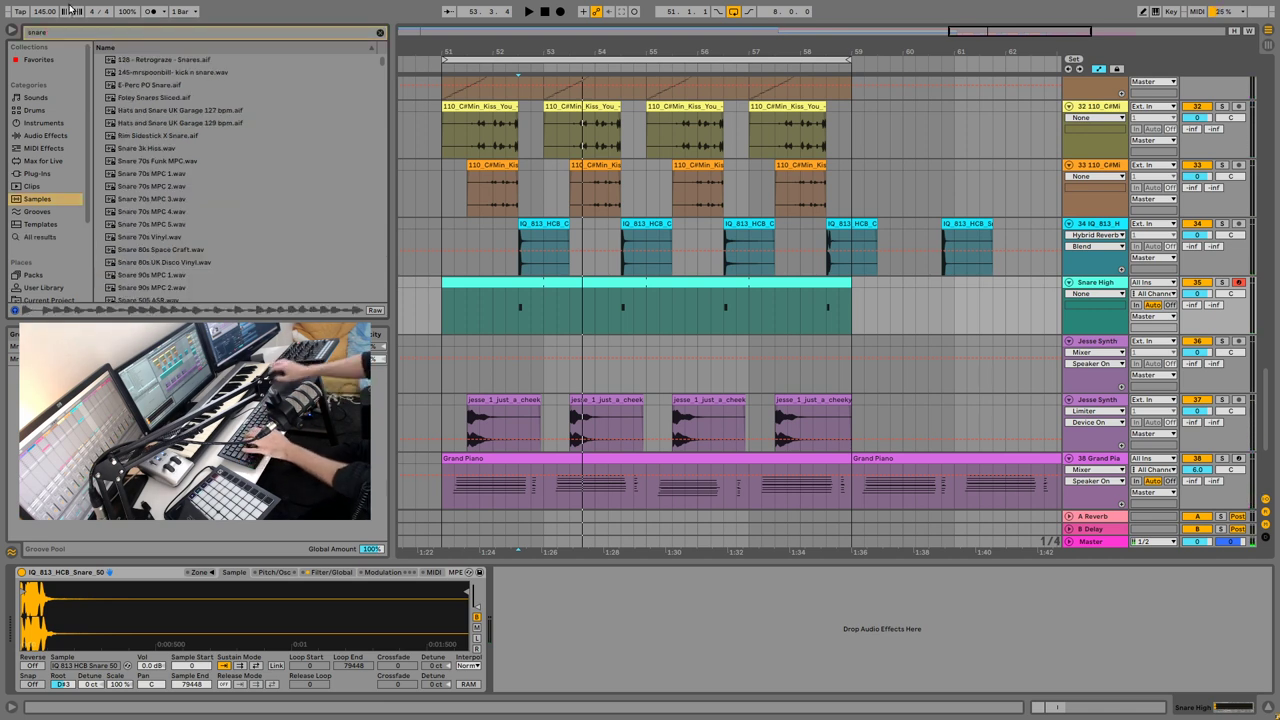
Step: Audition snare samples in the search results, working upwards from the SNARE LBB group
scroll(190, 213, "down", 15)
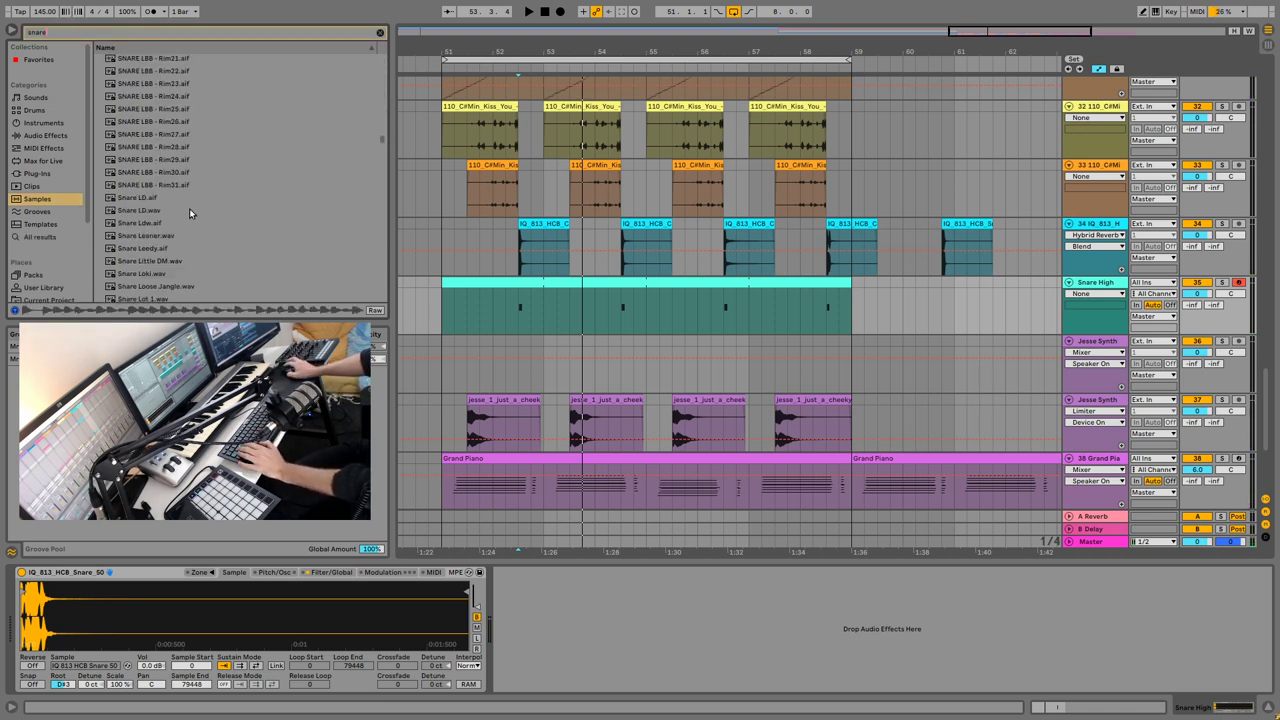
left_click(169, 149)
scroll(202, 168, "up", 2)
scroll(205, 150, "up", 10)
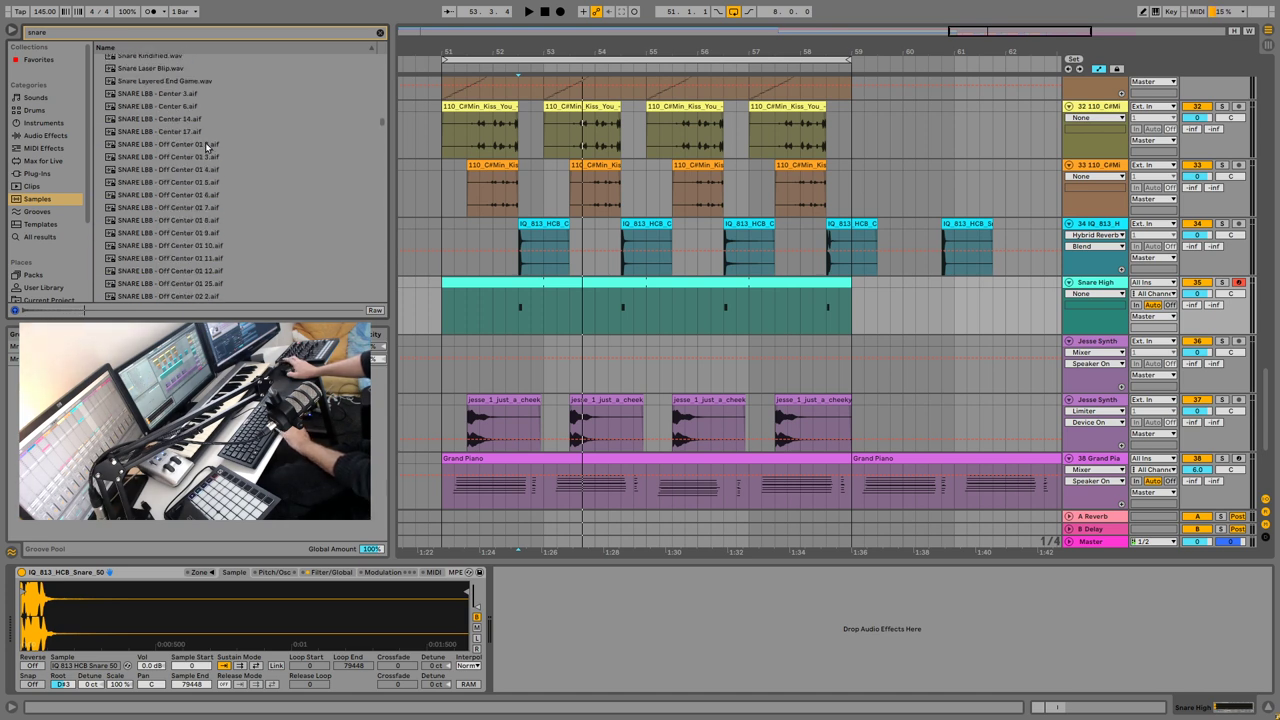
left_click(205, 142)
left_click(213, 179)
key("Up")
key("Up")
key("Up")
key("Up")
key("Up")
key("Up")
key("Up")
key("Up")
scroll(214, 180, "up", 5)
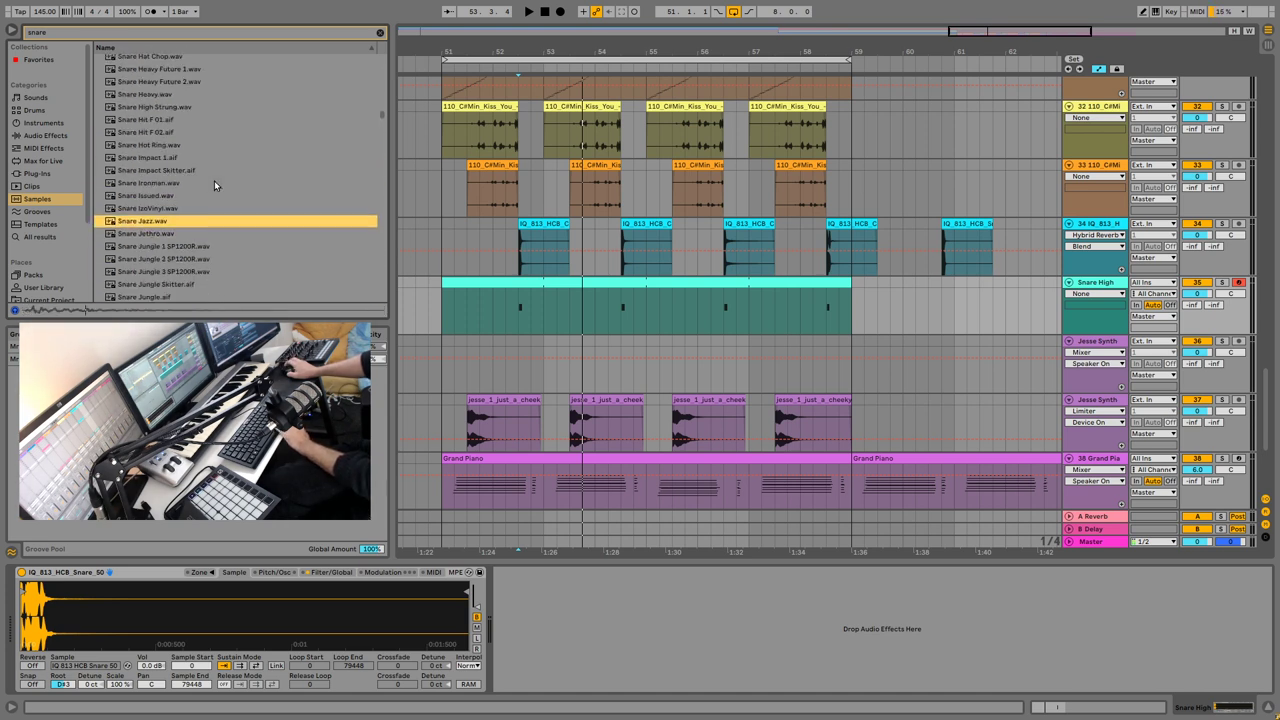
scroll(215, 215, "up", 4)
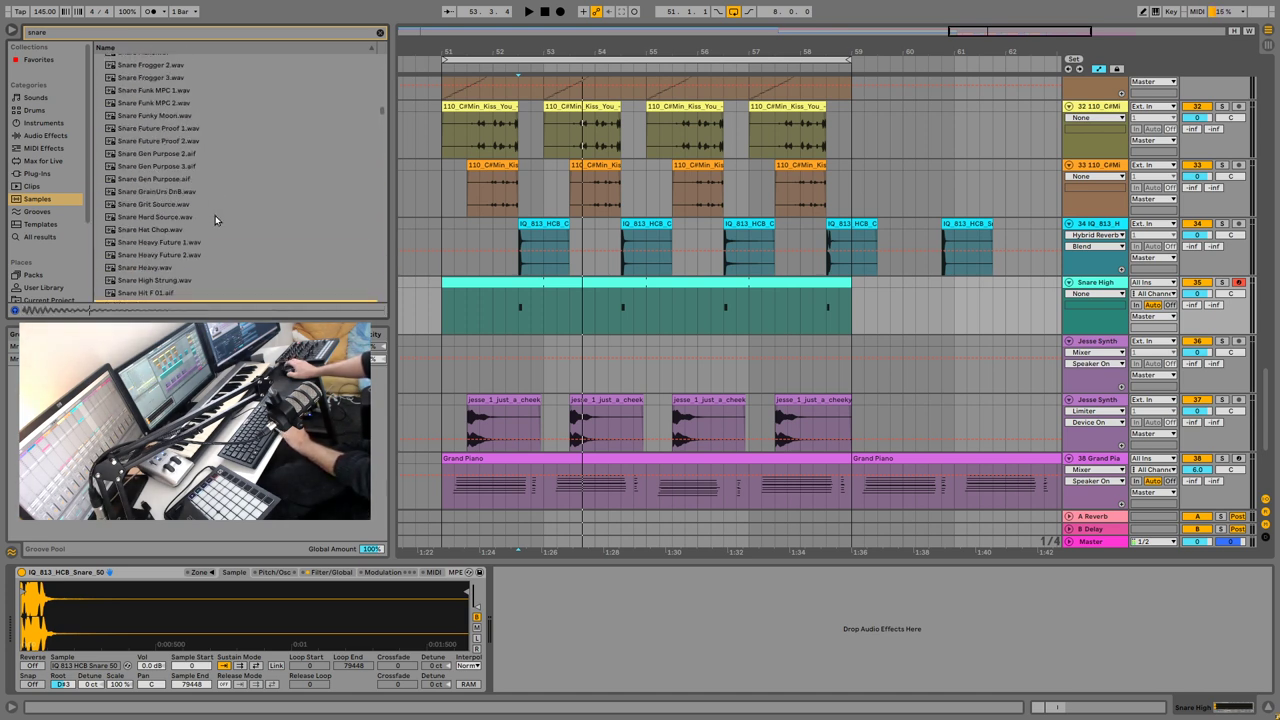
Step: Audition the Snare Heavy samples, load Snare Heavy Future 1.wav into the Sampler, and play it from 52.3.1
scroll(215, 215, "down", 3)
key("Up")
key("Up")
key("Up")
key("Up")
key("Up")
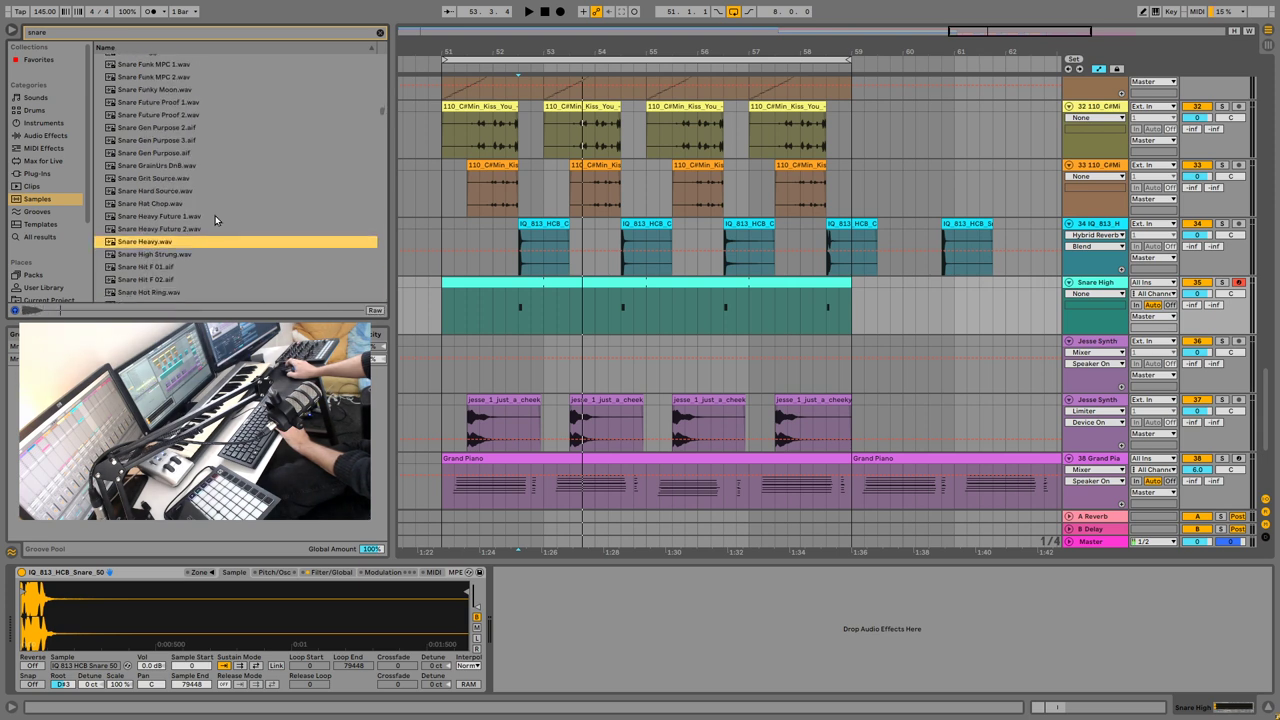
left_click(214, 227)
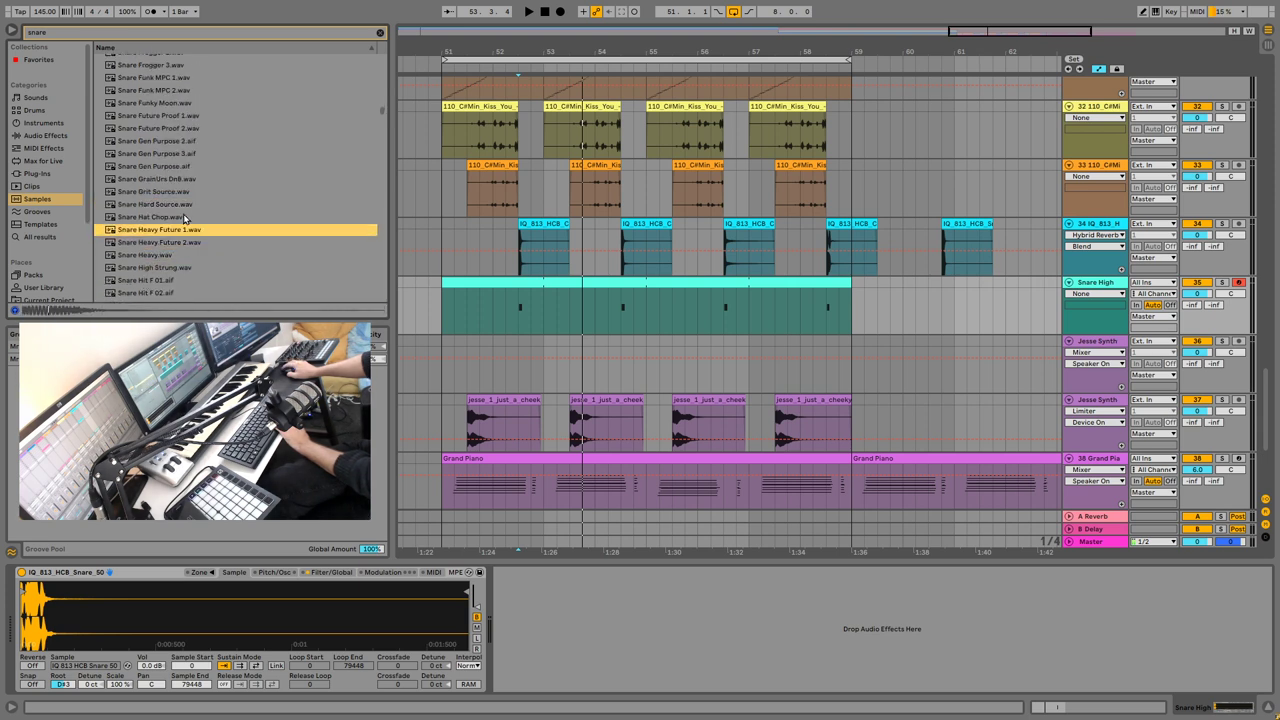
key("space")
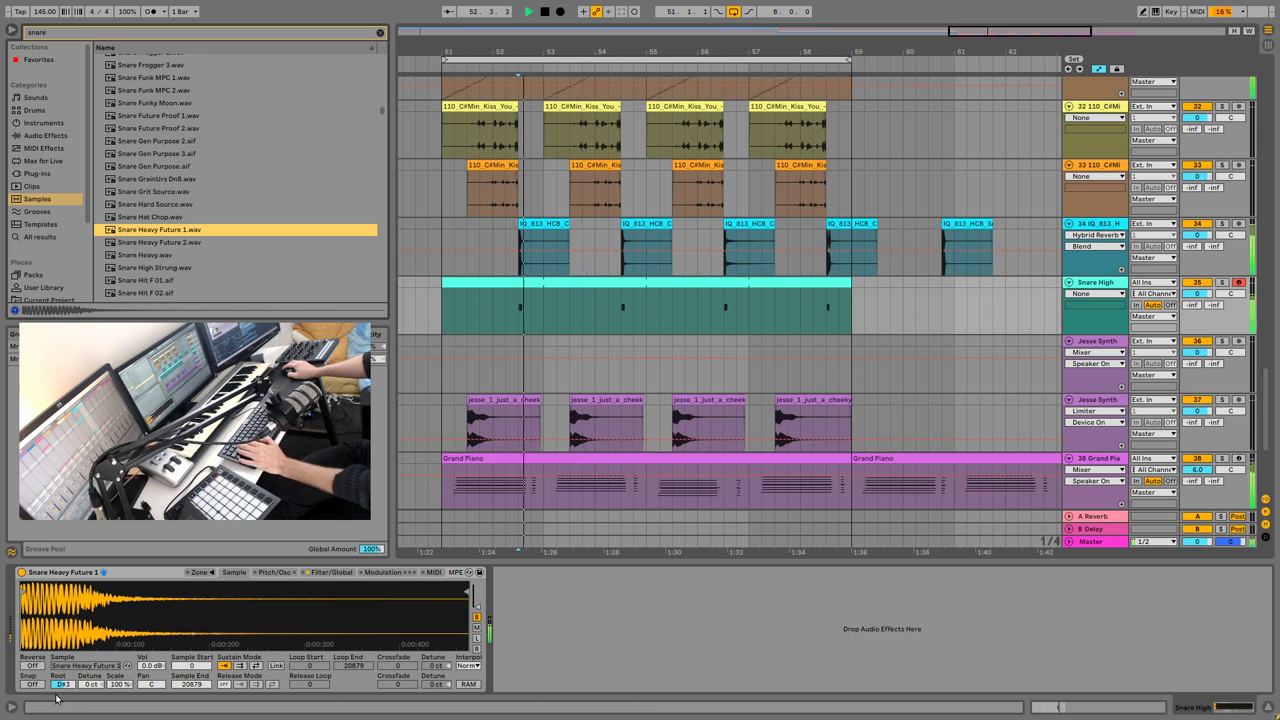
key("space")
key("space")
Step: Lower the Sampler's root key to D2 and audition the snare hit in the arrangement
left_click_drag(62, 684, 62, 712)
key("space")
key("space")
key("space")
key("space")
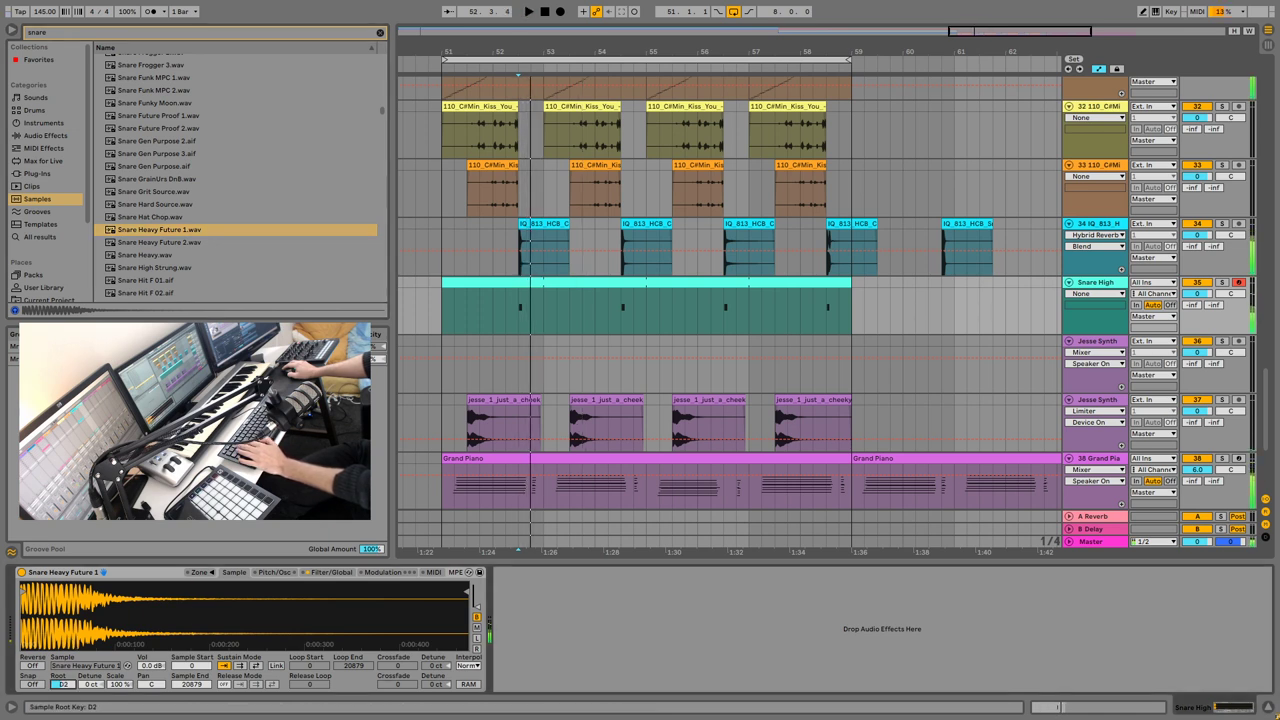
Step: Solo the Snare High track and raise the Sampler's root key to F2 while auditioning the hit
left_click(1222, 283)
key("space")
key("space")
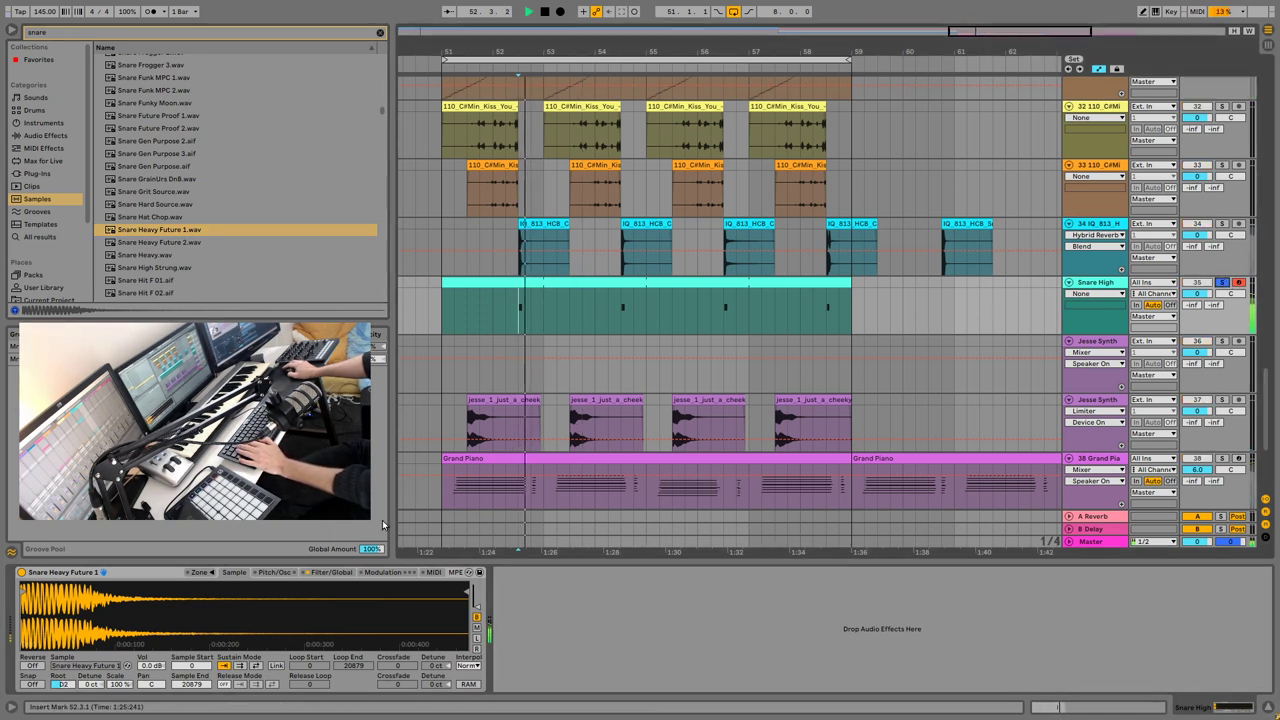
key("space")
left_click_drag(64, 686, 64, 672)
key("space")
key("space")
key("space")
key("space")
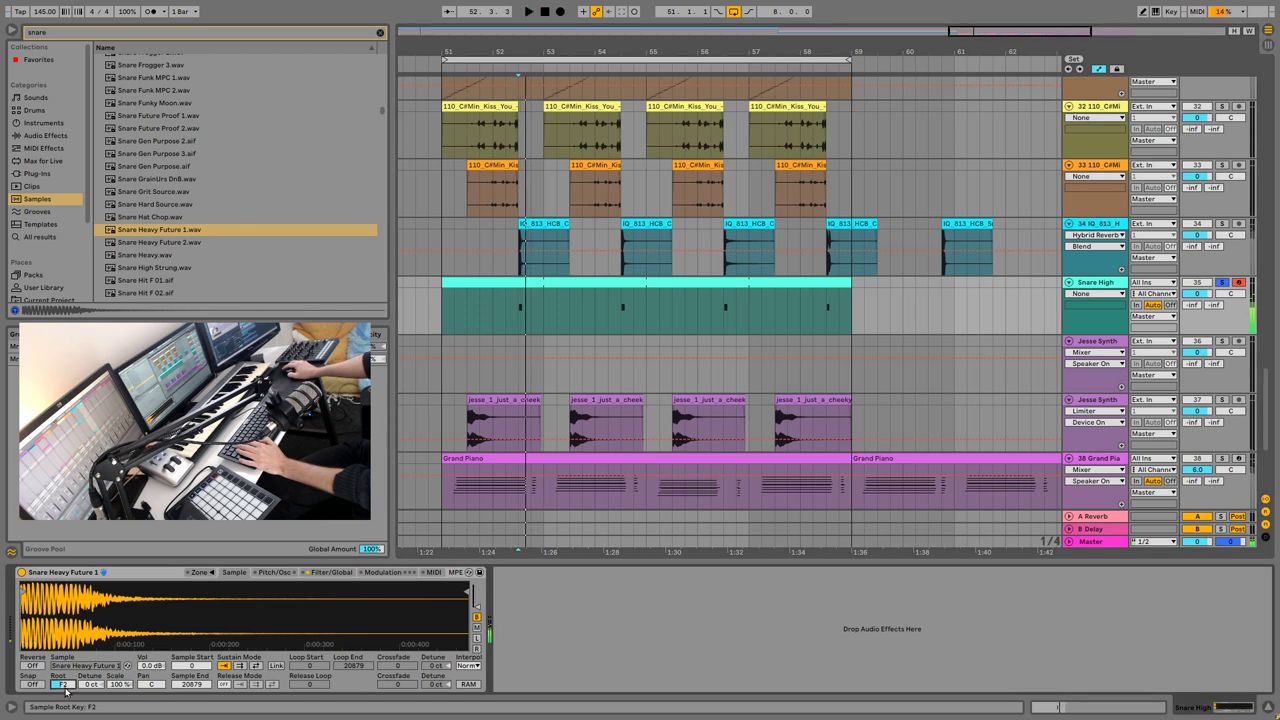
Step: Audition more snare samples, working upwards from the Snare Gen Purpose and Snare Future Proof group
left_click(159, 167)
key("space")
scroll(196, 184, "up", 2)
scroll(195, 181, "up", 1)
left_click(195, 181)
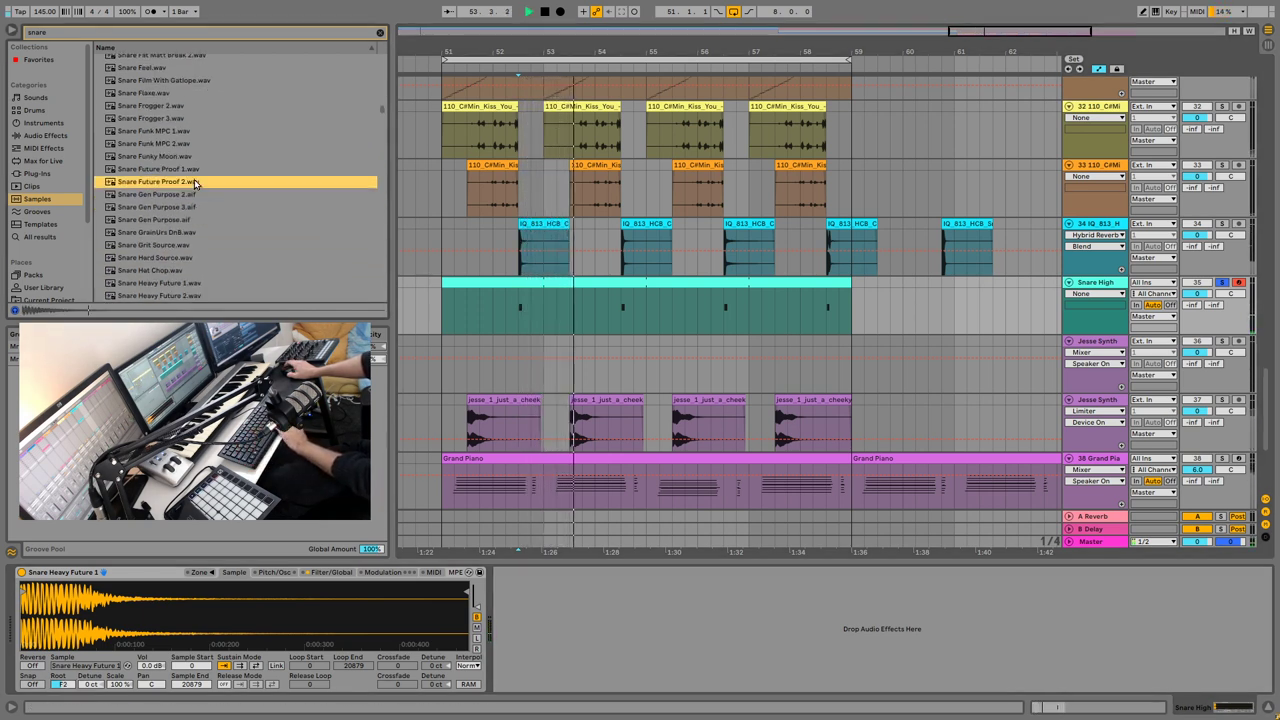
scroll(195, 181, "up", 1)
left_click(195, 181)
key("space")
scroll(195, 180, "up", 5)
left_click(195, 180)
key("Up")
key("Up")
key("Up")
key("Up")
key("Up")
key("Up")
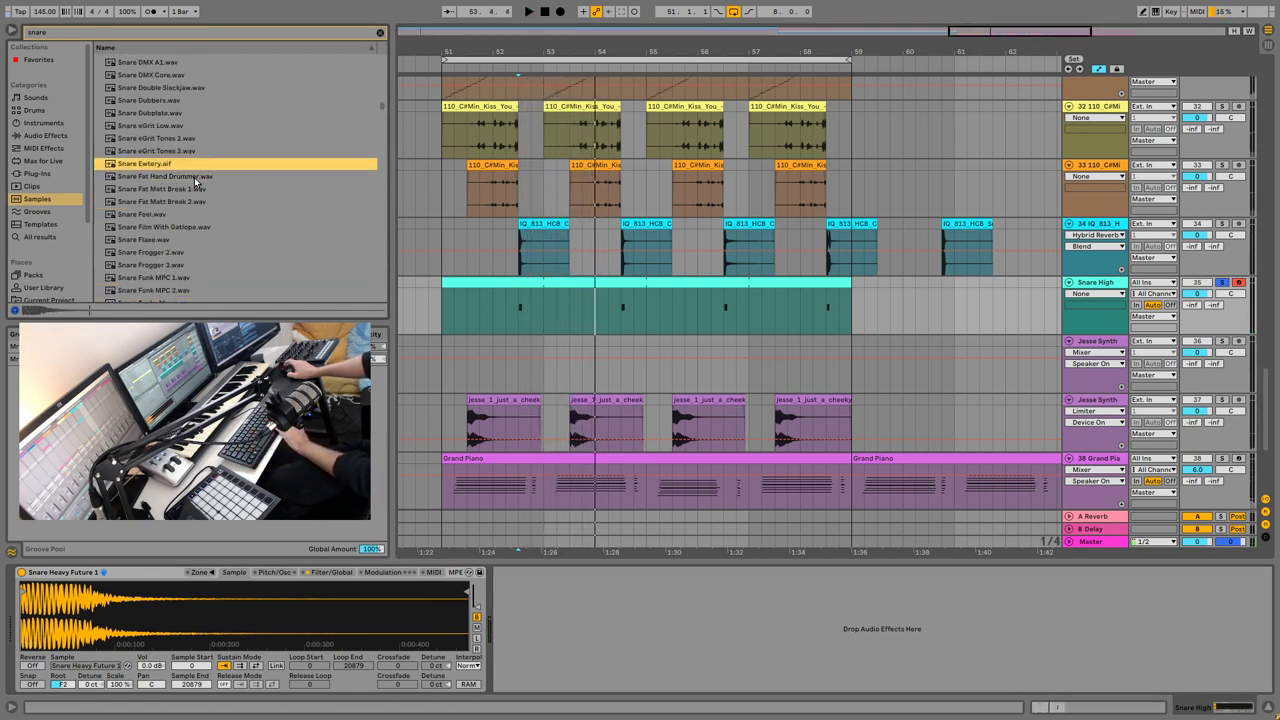
Step: Audition the snare samples around Snare Damp Stick Center.wav and load Snare Daisies.aif into the Sampler
scroll(194, 177, "up", 4)
scroll(194, 177, "up", 1)
key("Up")
key("Up")
key("Up")
key("Up")
key("Up")
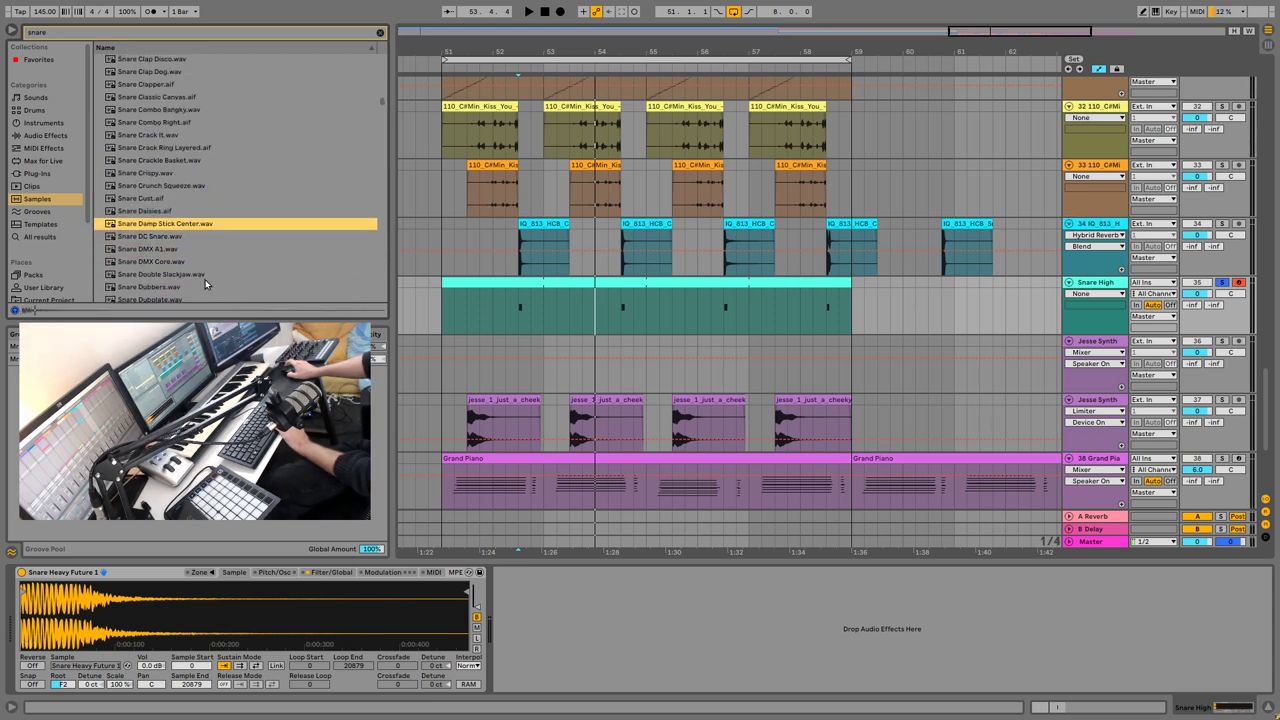
key("Up")
key("Up")
left_click(176, 211)
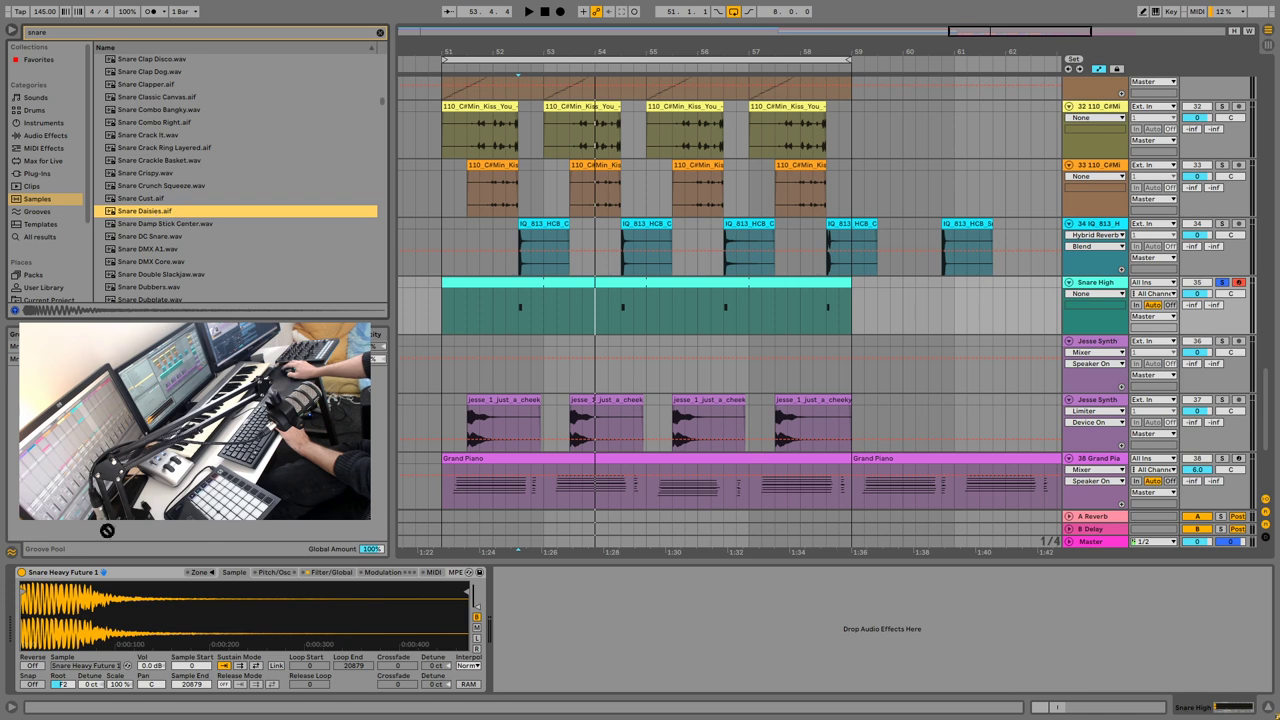
left_click_drag(107, 530, 73, 613)
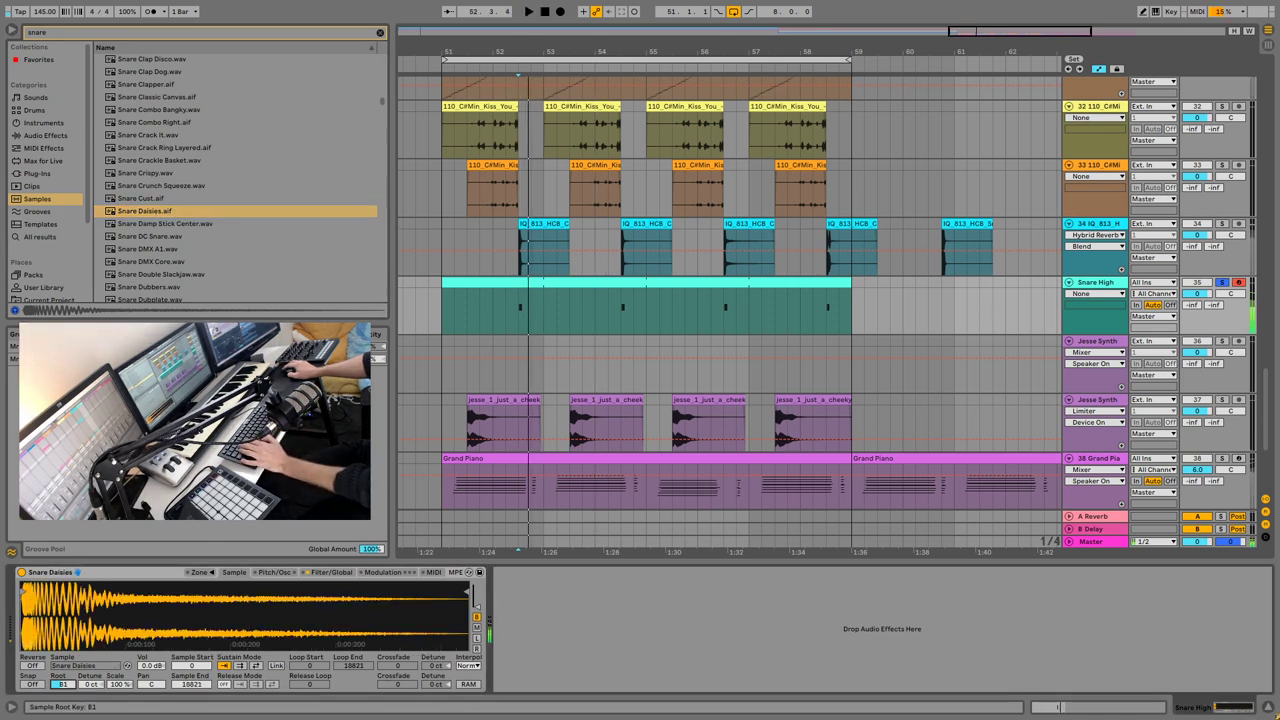
Step: Set the Sampler's root key to F#3 and audition the snare hit from 52.3.1
key("space")
left_click_drag(63, 684, 63, 630)
key("space")
key("space")
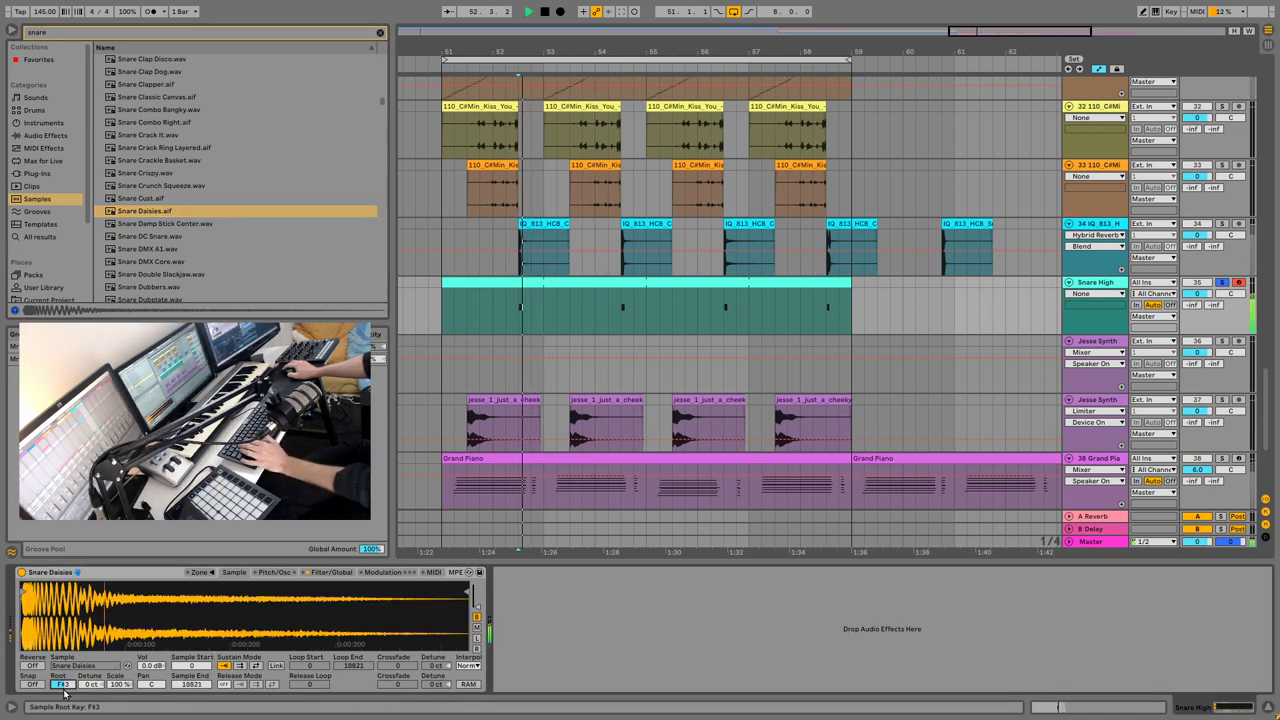
Step: Lengthen the release of the Sampler's volume envelope to 8.71 s
left_click(385, 572)
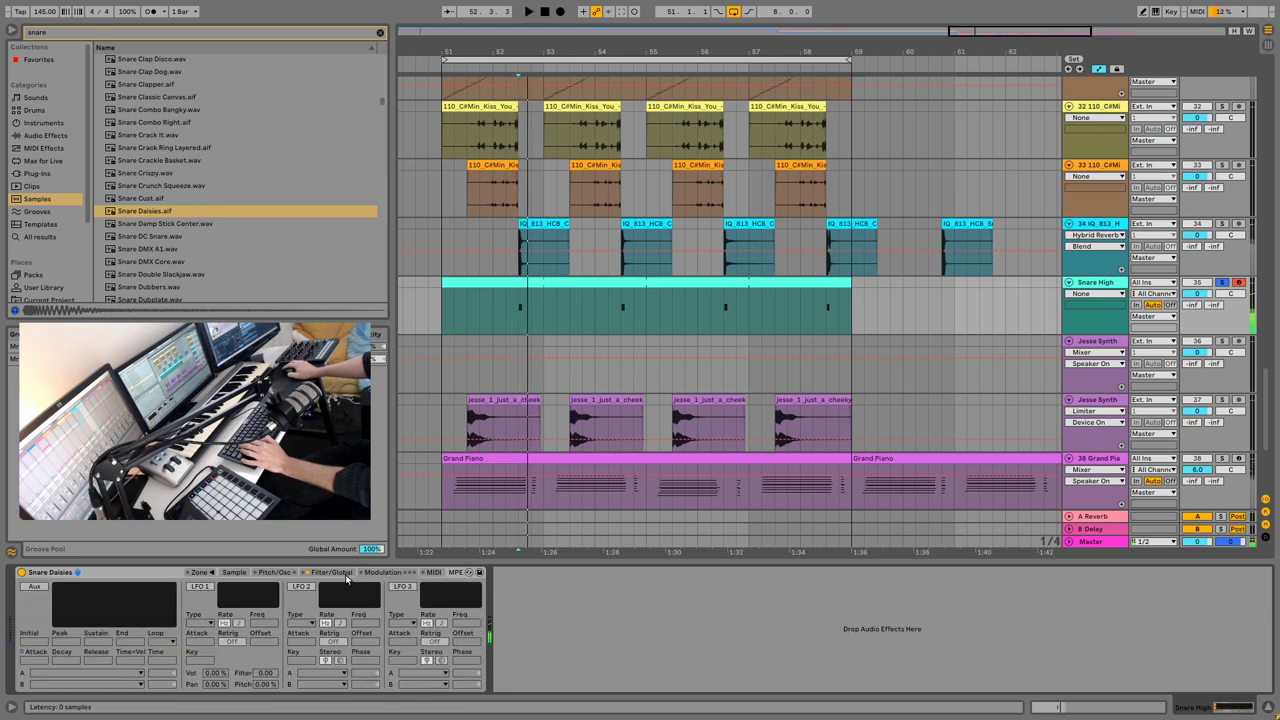
left_click(345, 574)
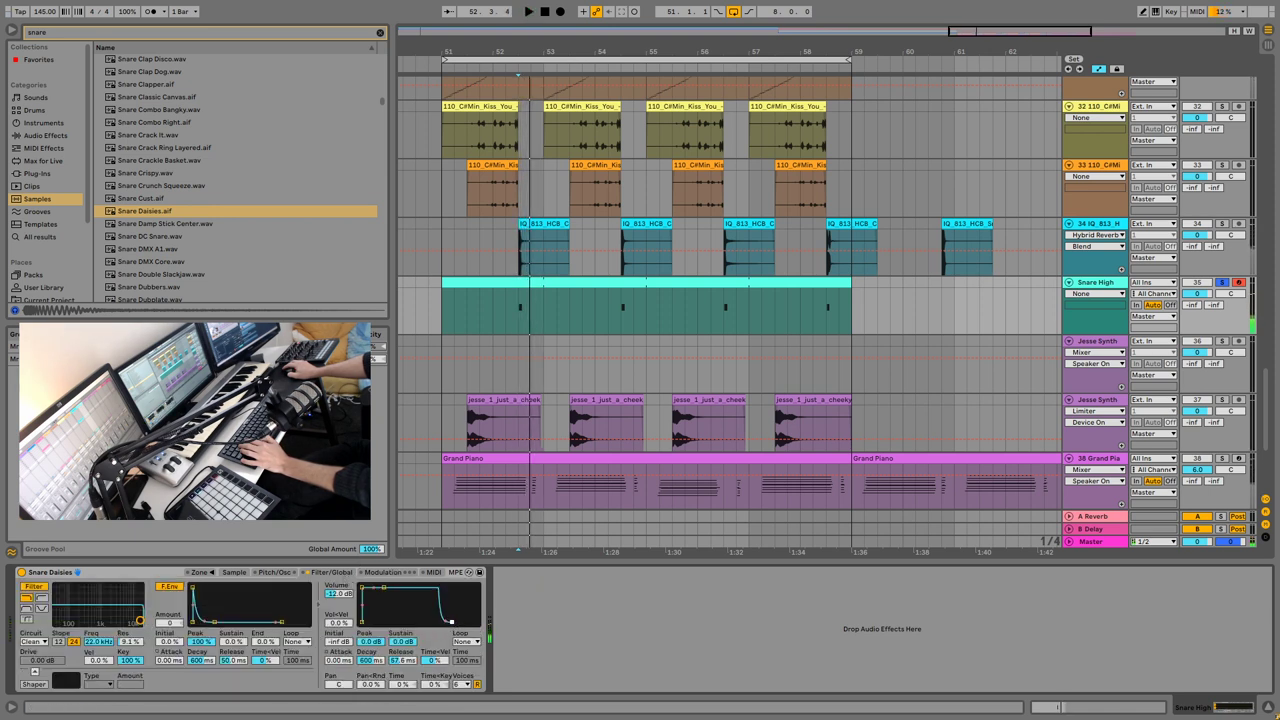
left_click_drag(451, 621, 466, 621)
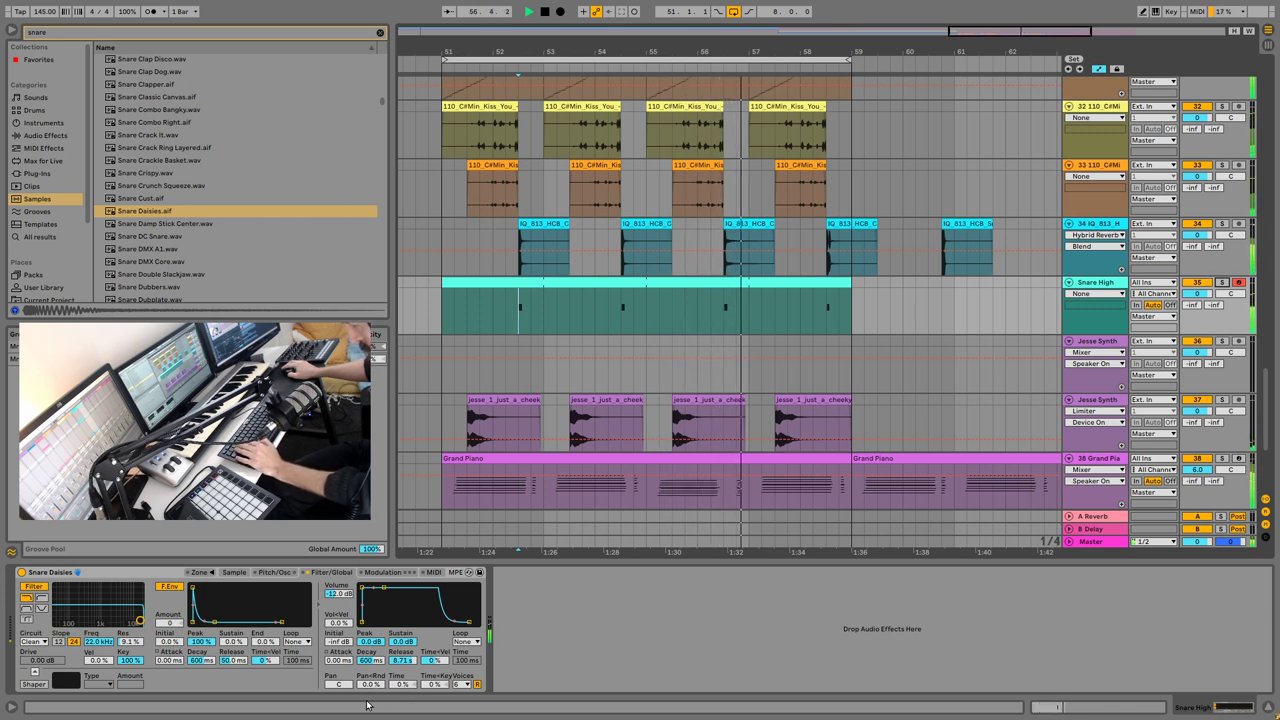
Step: Add a Filter Delay audio effect after the Sampler on the Snare High track
left_click(50, 136)
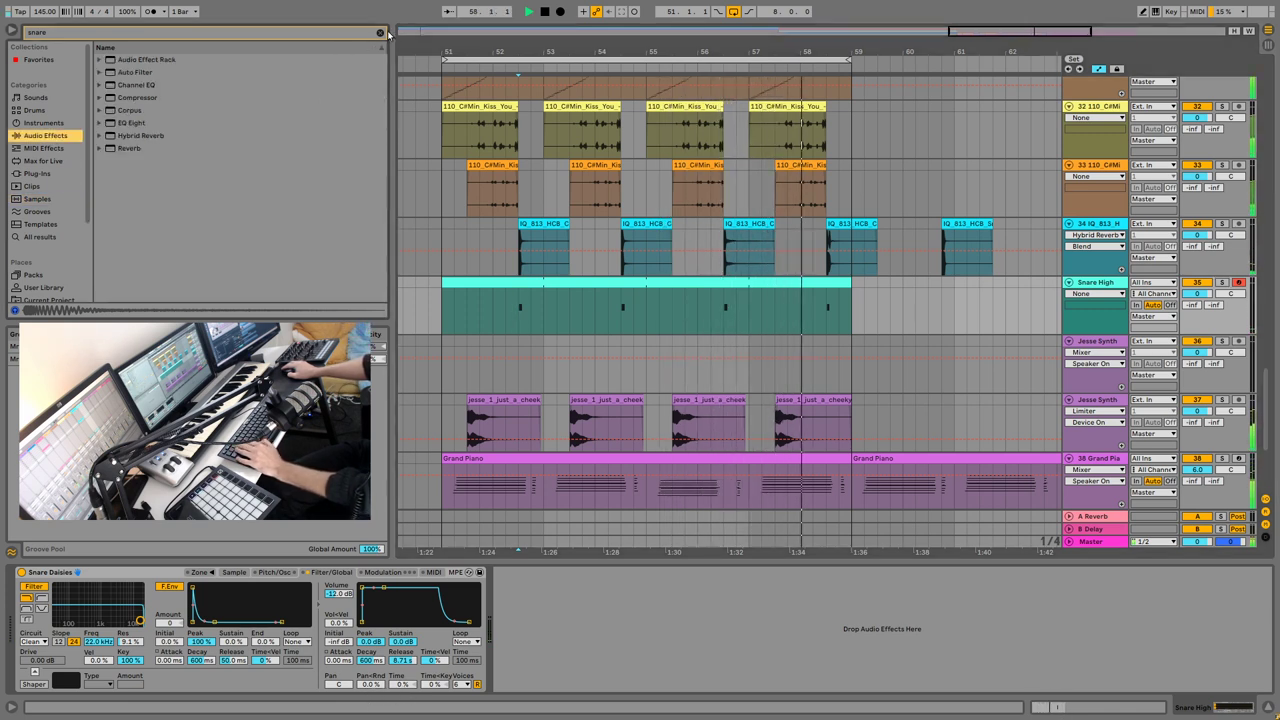
left_click(380, 33)
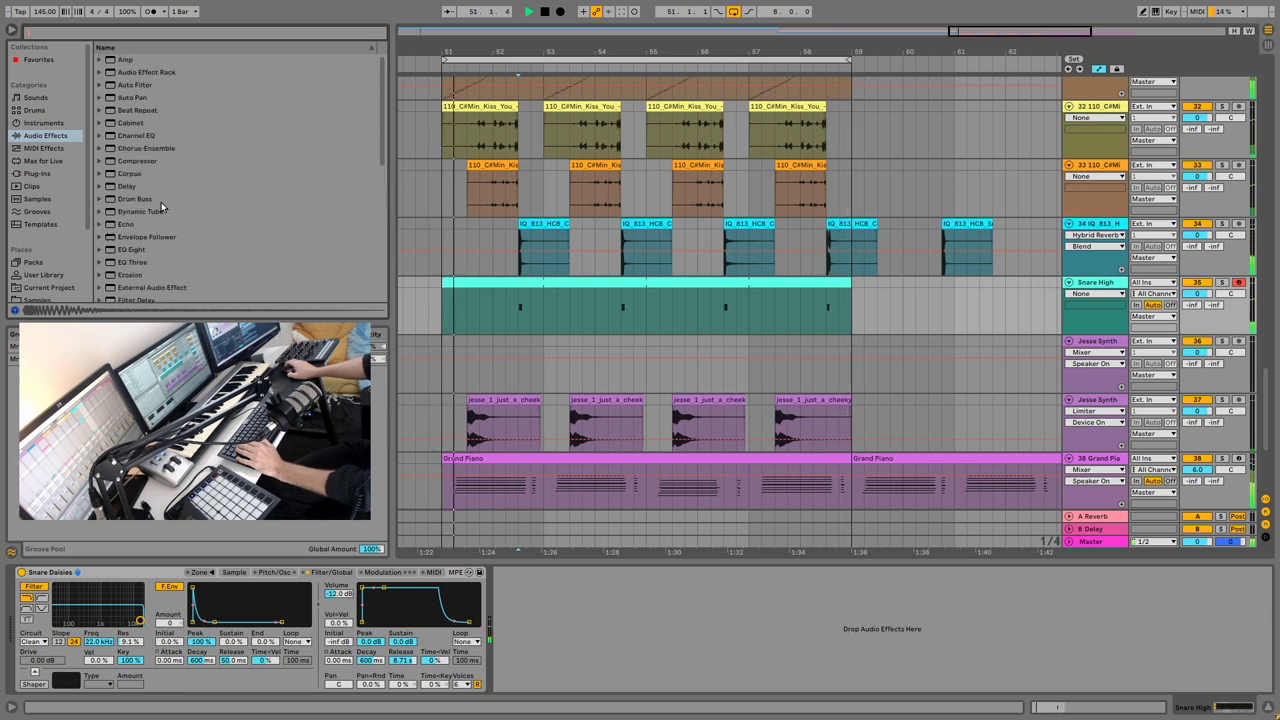
scroll(150, 238, "down", 3)
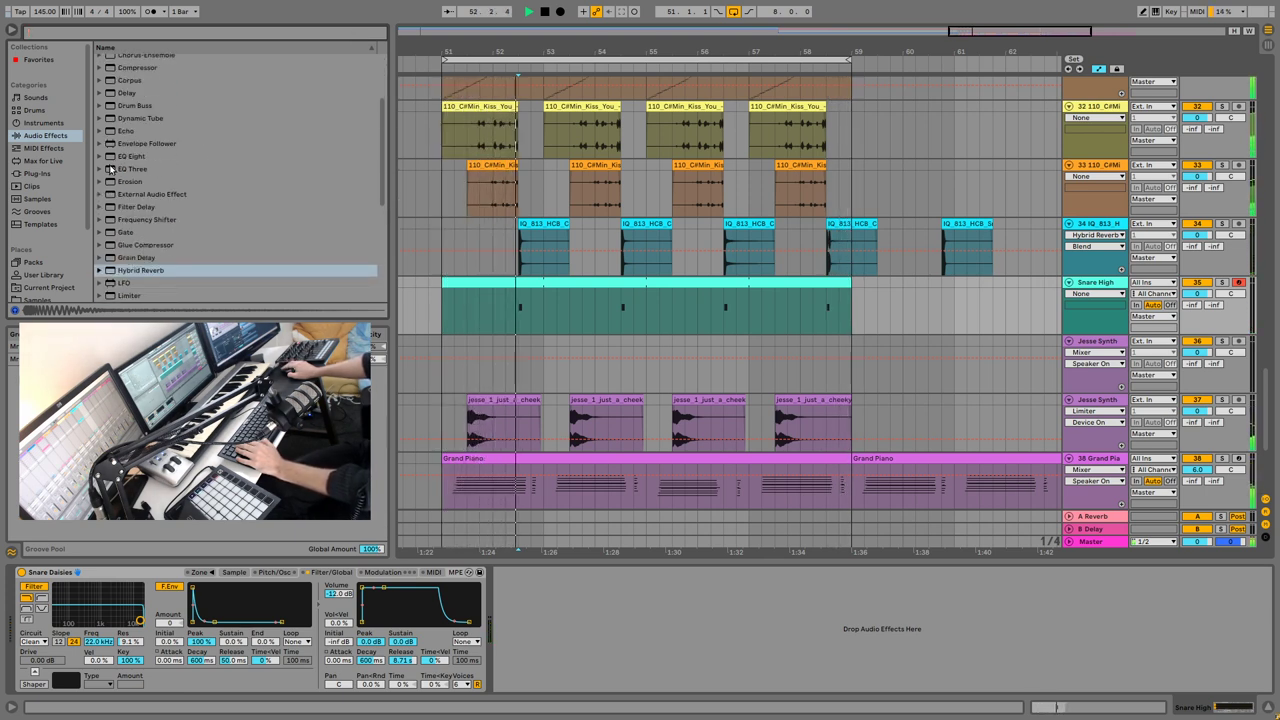
scroll(104, 214, "down", 3)
scroll(108, 240, "up", 2)
scroll(108, 262, "up", 1)
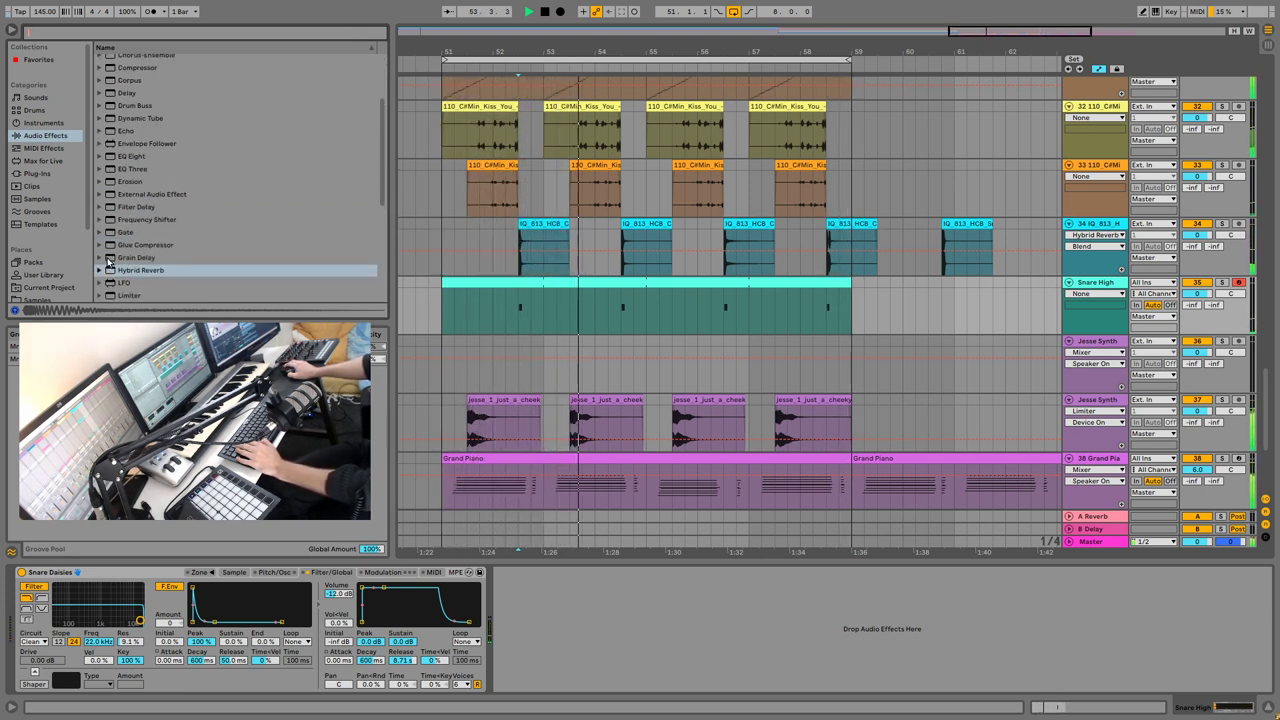
left_click(99, 206)
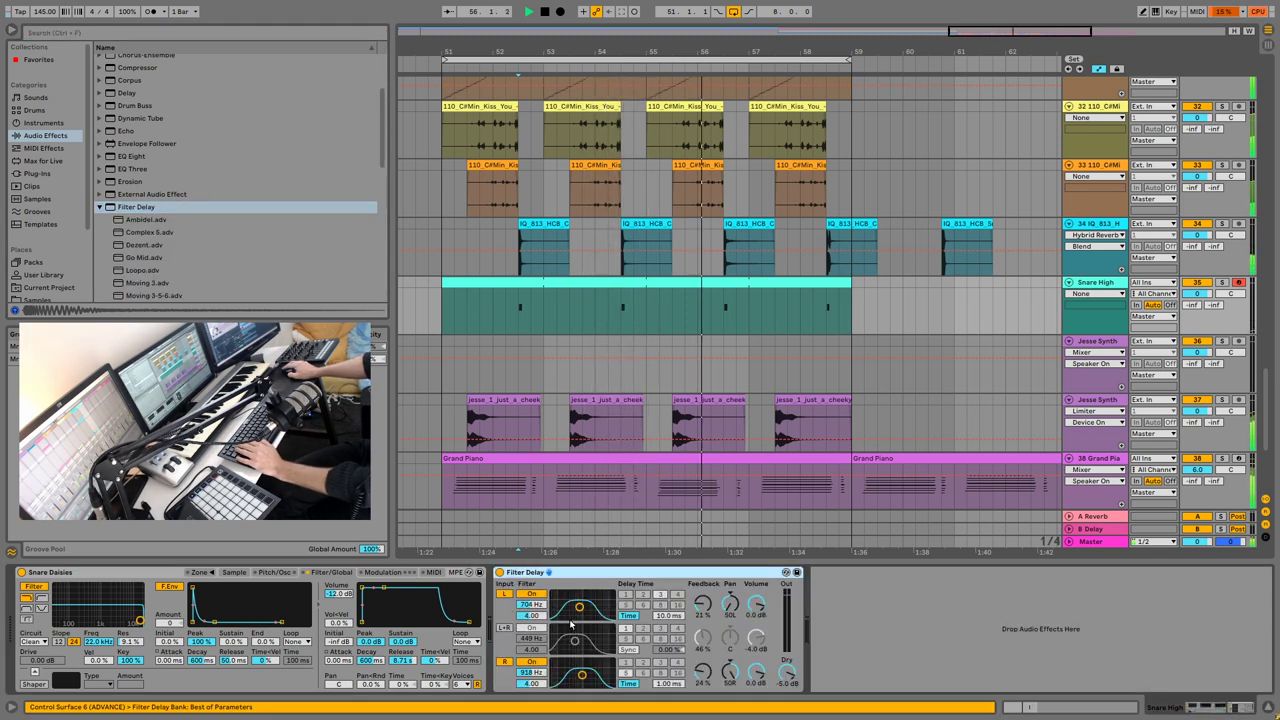
Step: Search the whole library for "snare" and show the Sampler's sample waveform view
left_click(45, 225)
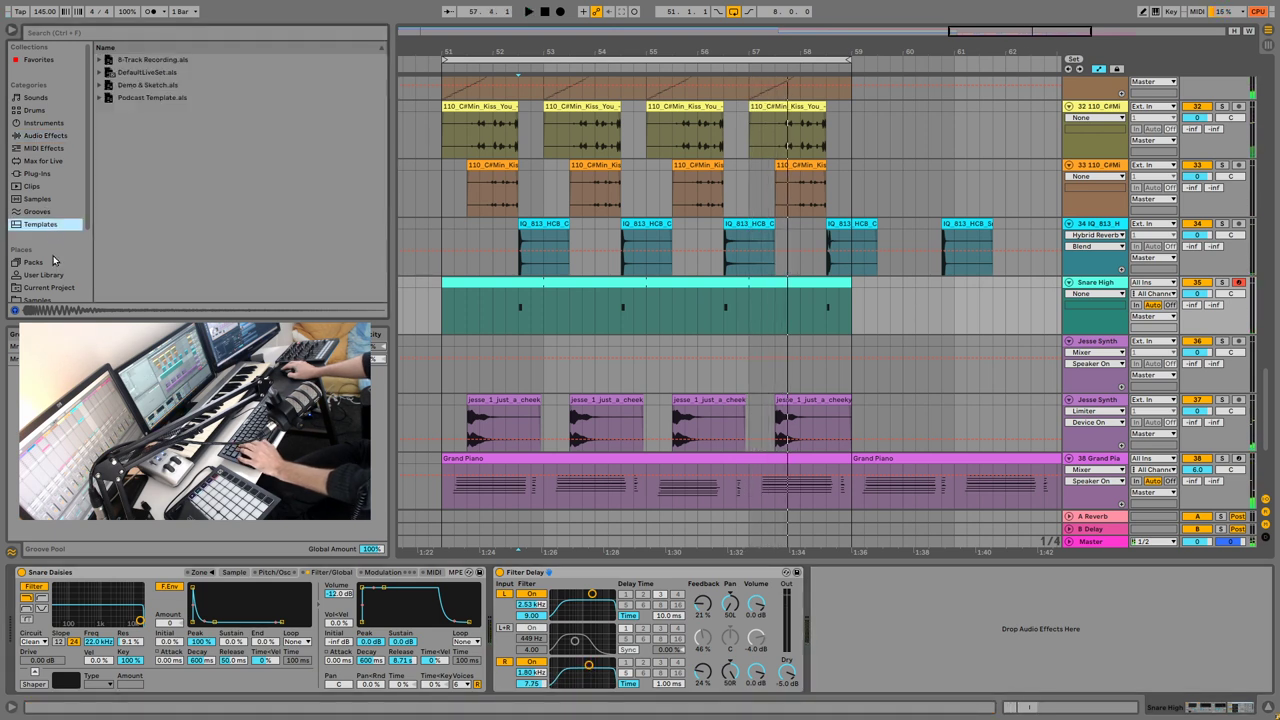
left_click(55, 259)
key("ctrl+f")
type("snare")
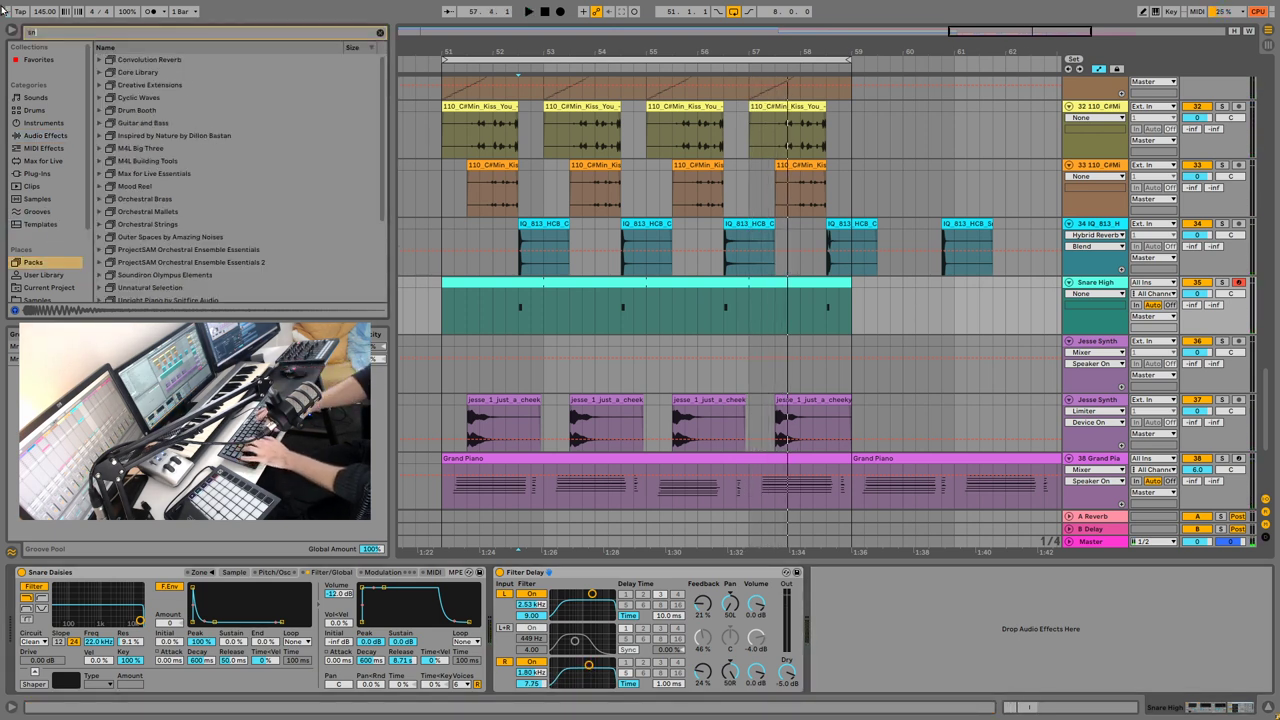
left_click(234, 572)
left_click(40, 236)
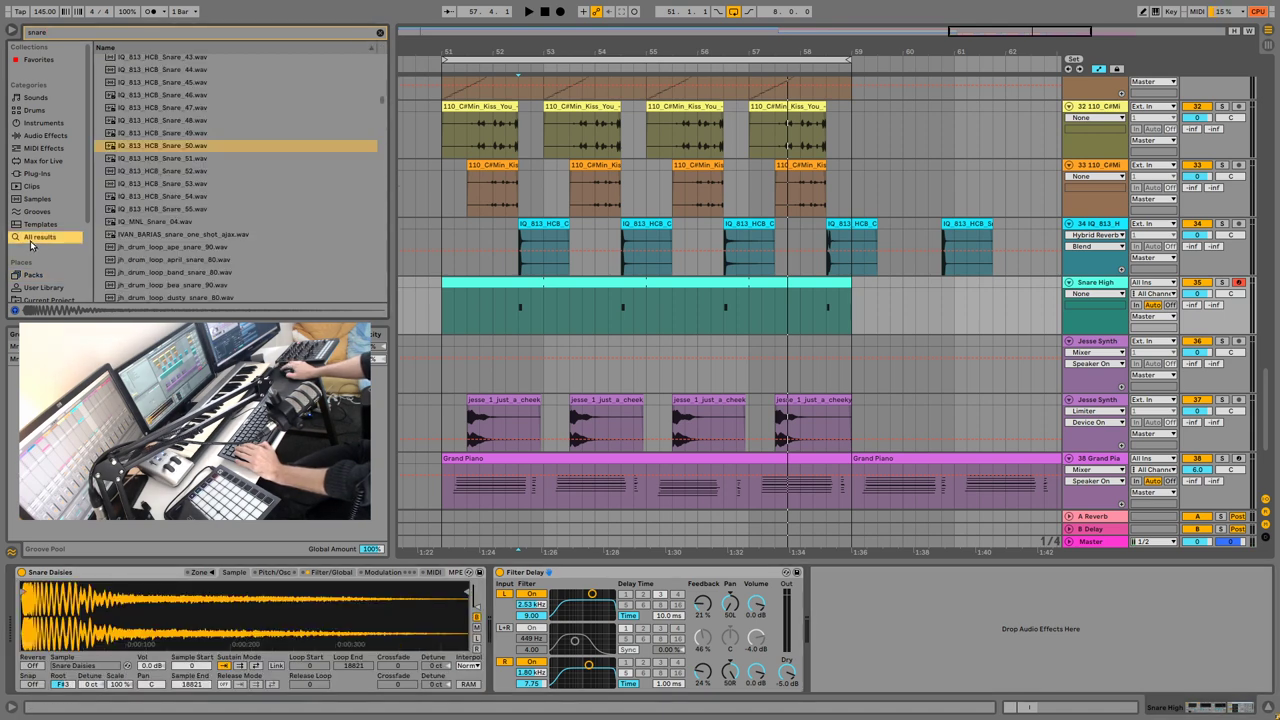
Step: Audition the KSHMR big snare samples, starting from KSHMR_Big_Snare_w_Pre-Sweep_01.aif
scroll(163, 290, "down", 3)
scroll(164, 293, "down", 1)
left_click(174, 221)
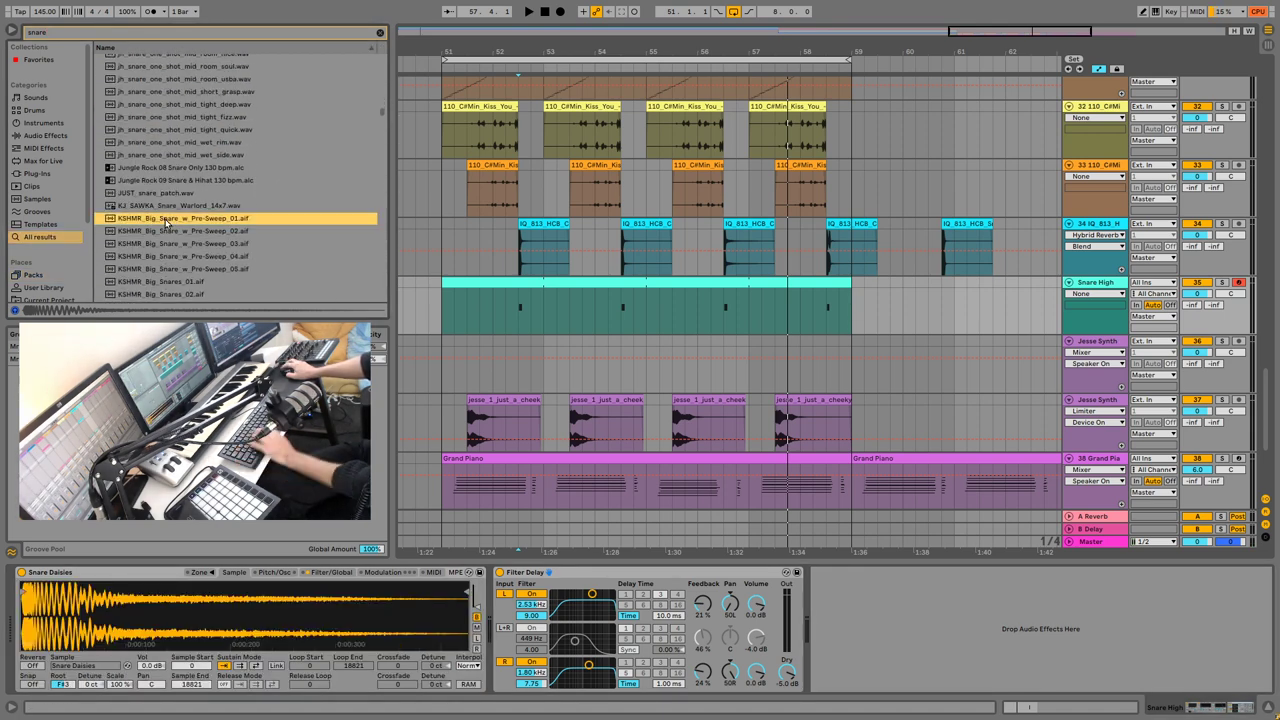
key("Down")
scroll(175, 227, "down", 2)
key("Down")
key("Down")
scroll(175, 227, "down", 5)
scroll(175, 227, "down", 1)
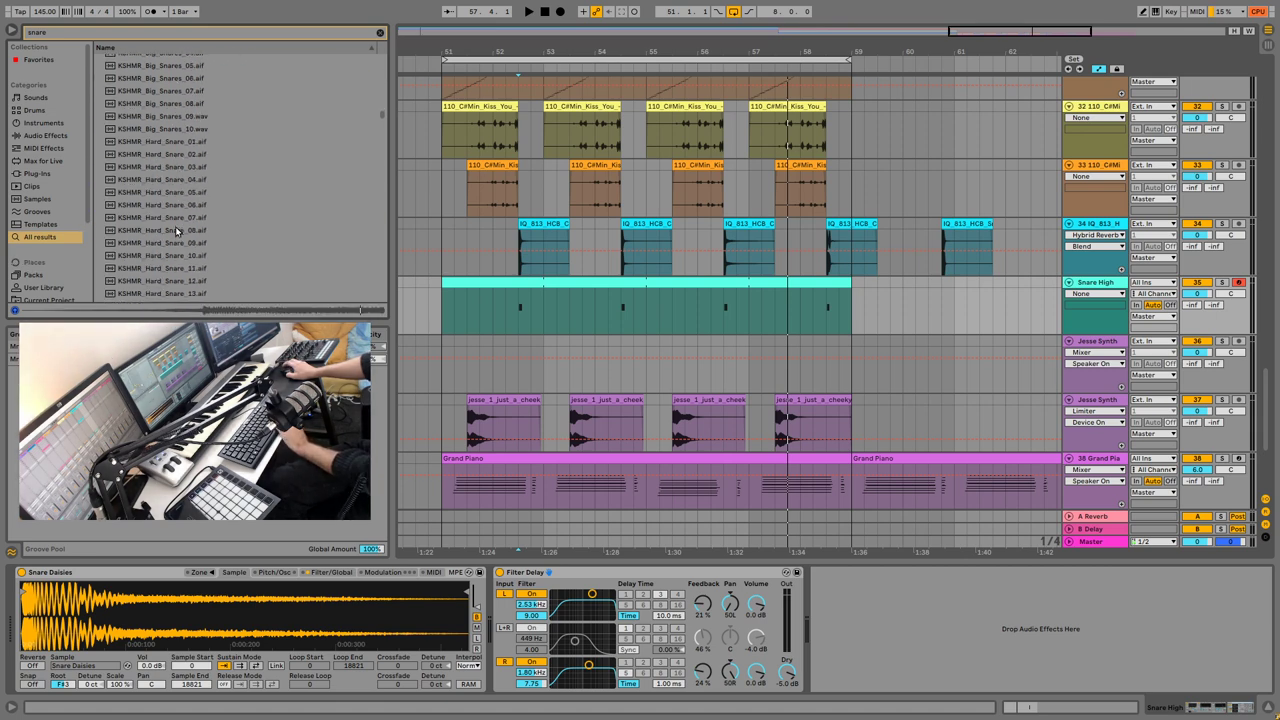
Step: Audition the KSHMR_Hard_Snare samples, working upwards from KSHMR_Hard_Snare_08.aif
left_click(175, 228)
scroll(225, 227, "up", 1)
key("Up")
key("Up")
key("Up")
scroll(225, 227, "up", 2)
scroll(225, 227, "down", 10)
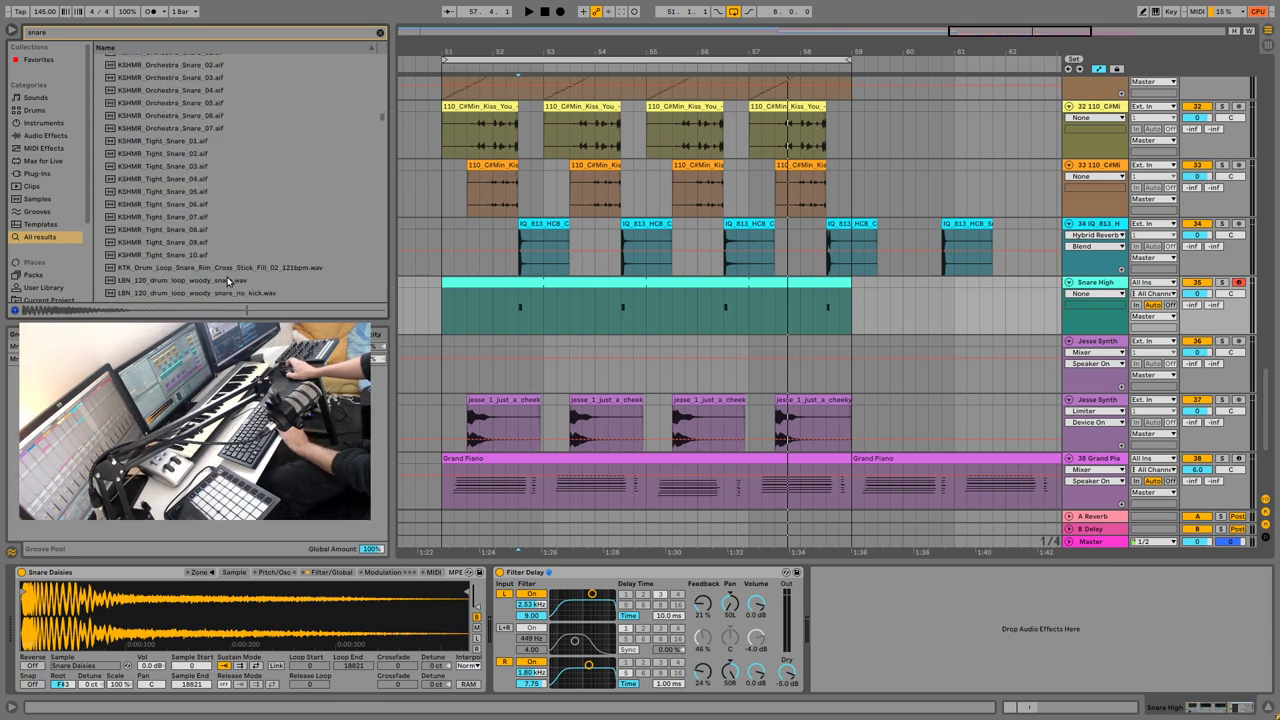
Step: Audition snare samples from the KSHMR_Orchestra_Snare group and around OE2_Drumhits_Snare_84.wav
left_click(185, 102)
key("Down")
scroll(238, 124, "up", 5)
key("Up")
key("Up")
key("Up")
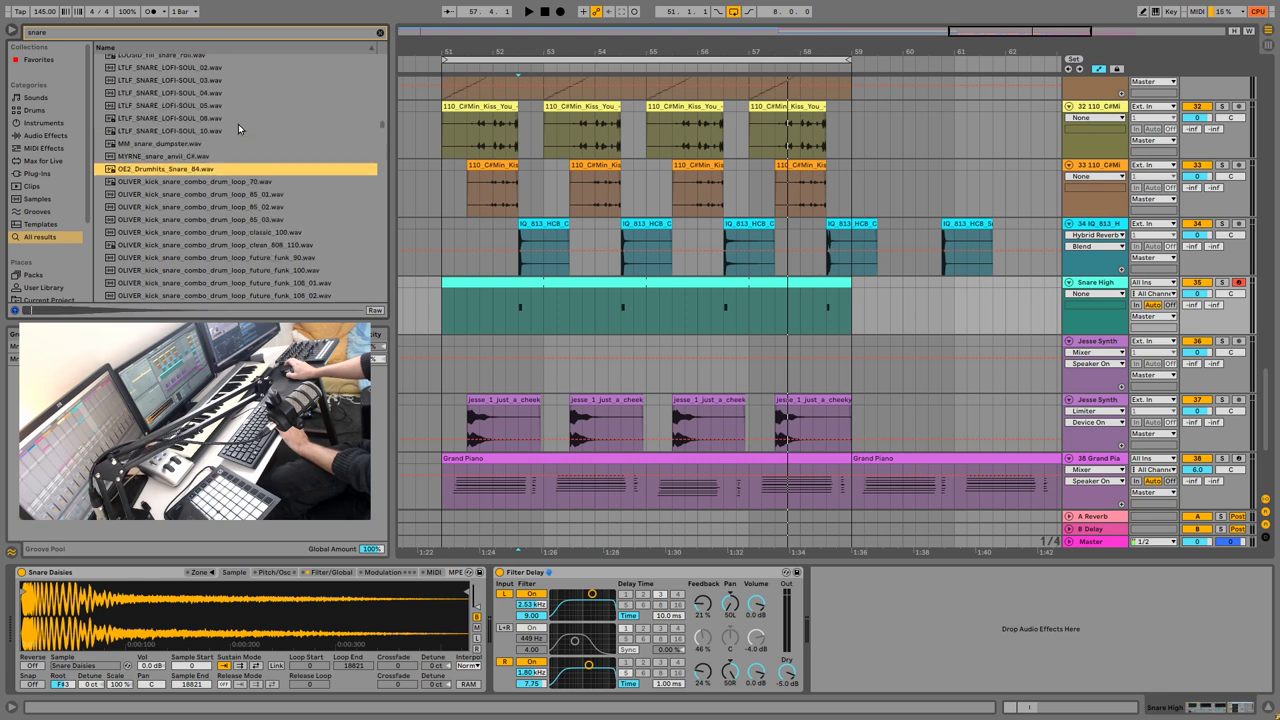
Step: Audition the LTLF_SNARE_LOFI-SOUL samples and select LTLF_SNARE_LOFI-SOUL_04.wav
key("Up")
key("Up")
key("Up")
key("Up")
key("Up")
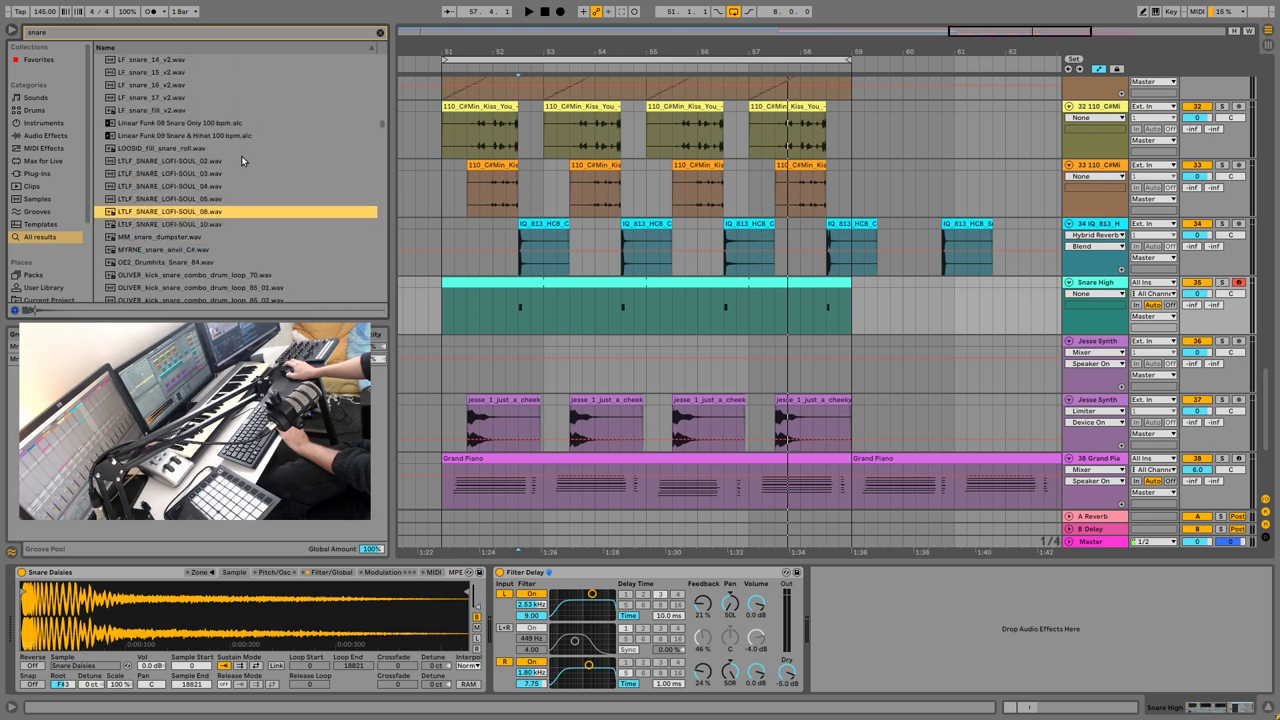
left_click(243, 188)
key("Up")
key("Up")
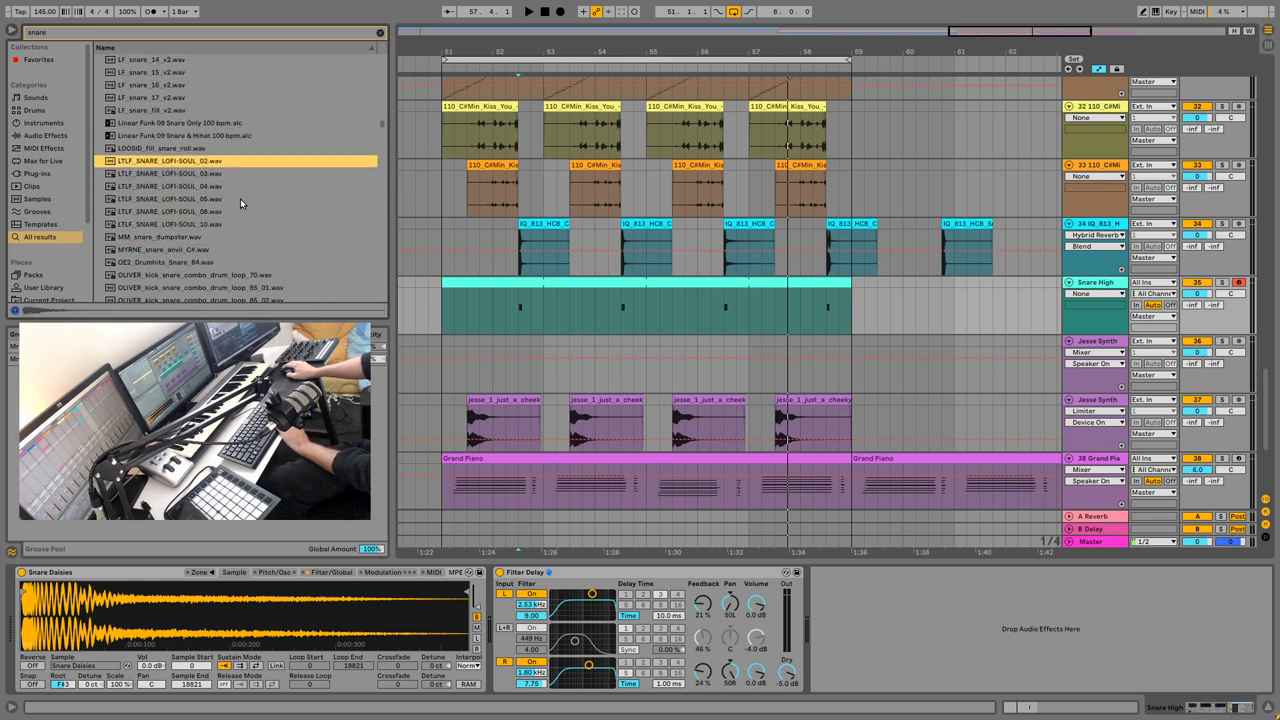
key("Down")
key("Down")
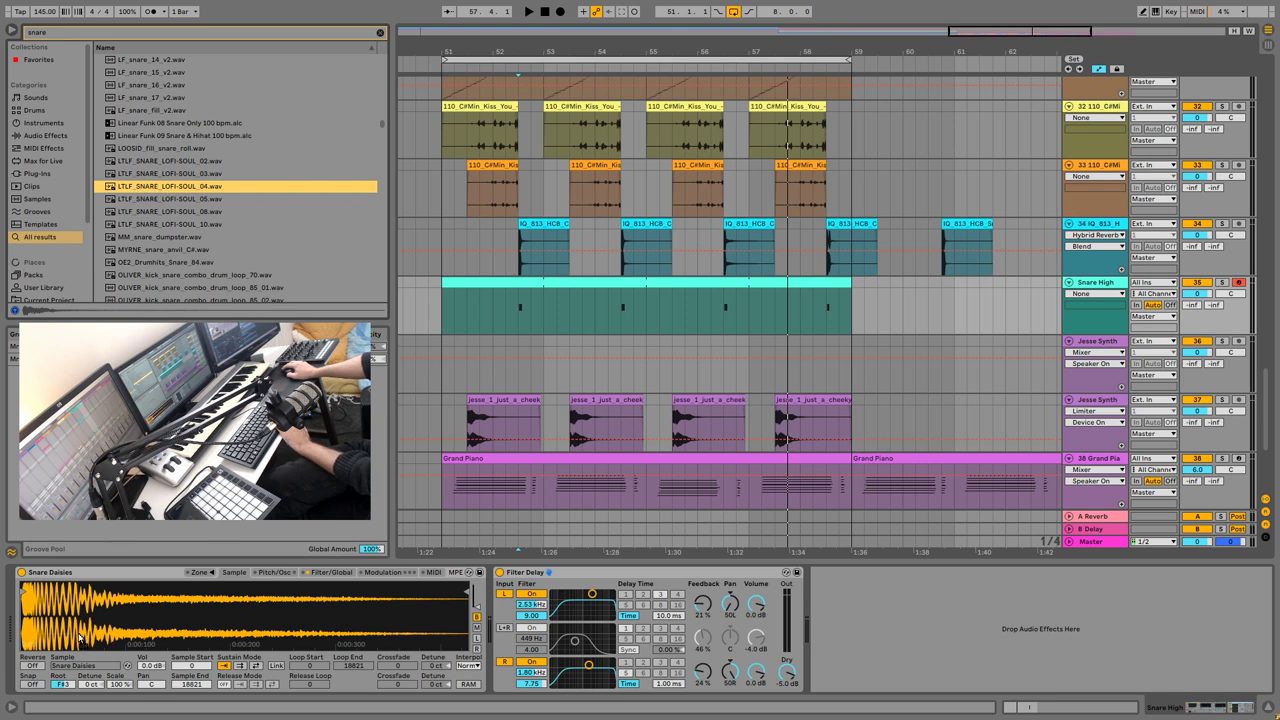
Step: Load LTLF_SNARE_LOFI-SOUL_04.wav into the Sampler and play the hit from 52.3.1
left_click_drag(79, 635, 79, 635)
key("space")
key("space")
key("space")
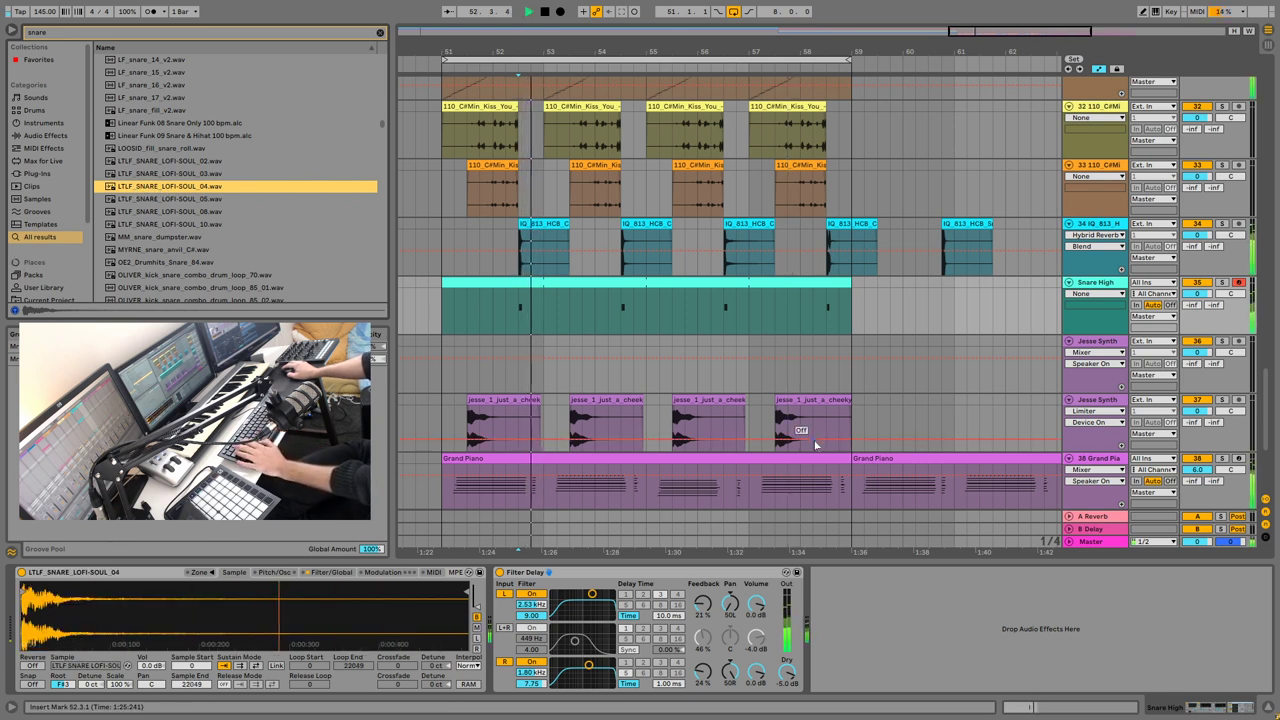
key("space")
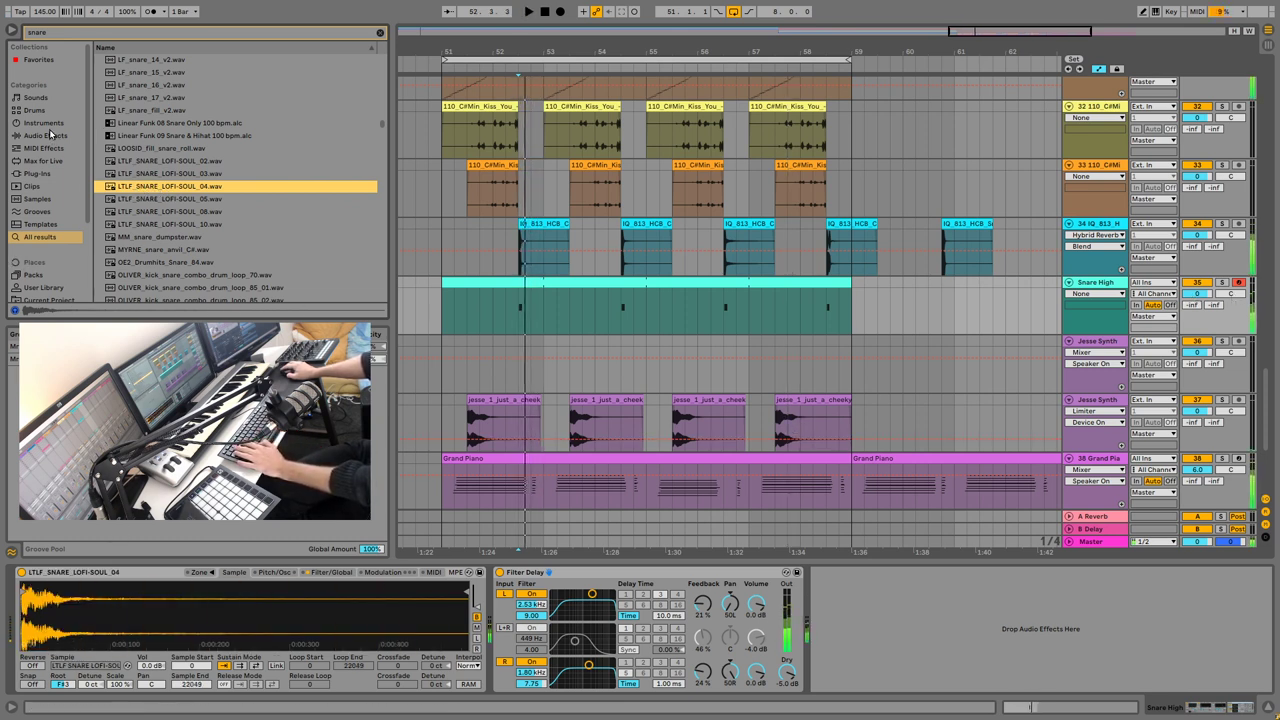
Step: Add a Drum Buss after the Filter Delay, with Crunch at 79 % and Transients at 0.63
left_click(50, 135)
left_click(380, 32)
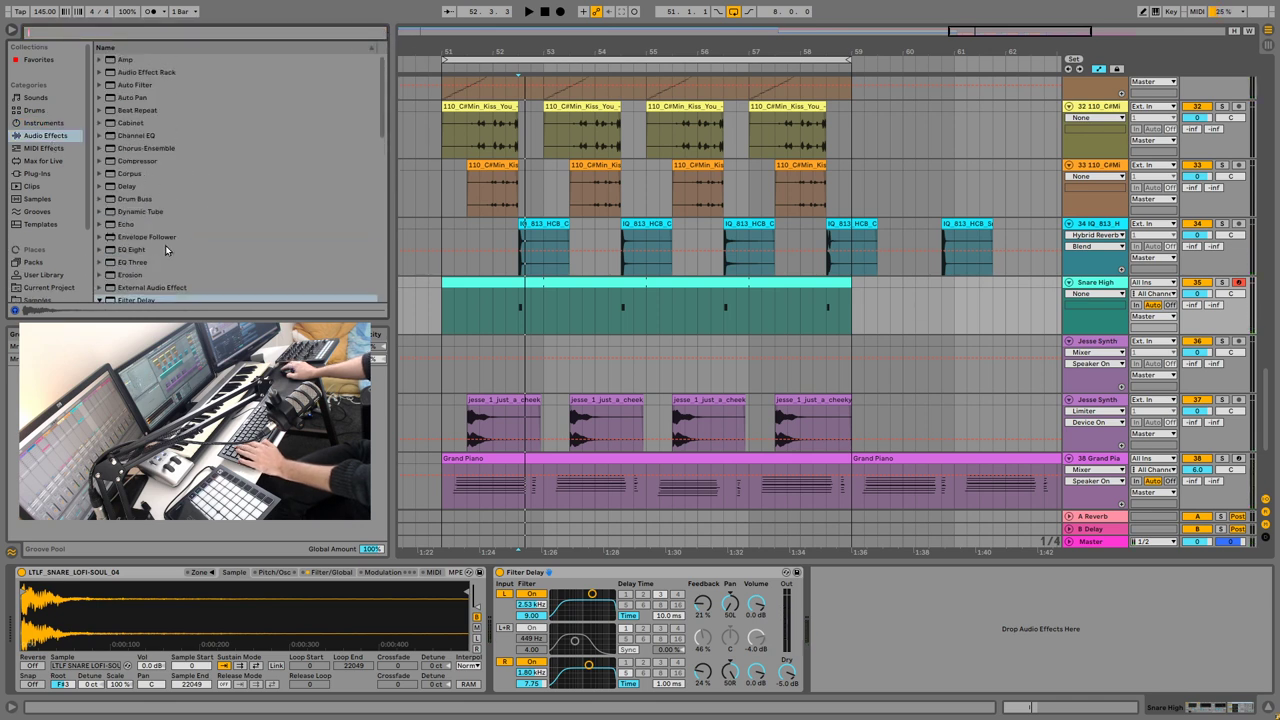
left_click(147, 200)
key("Return")
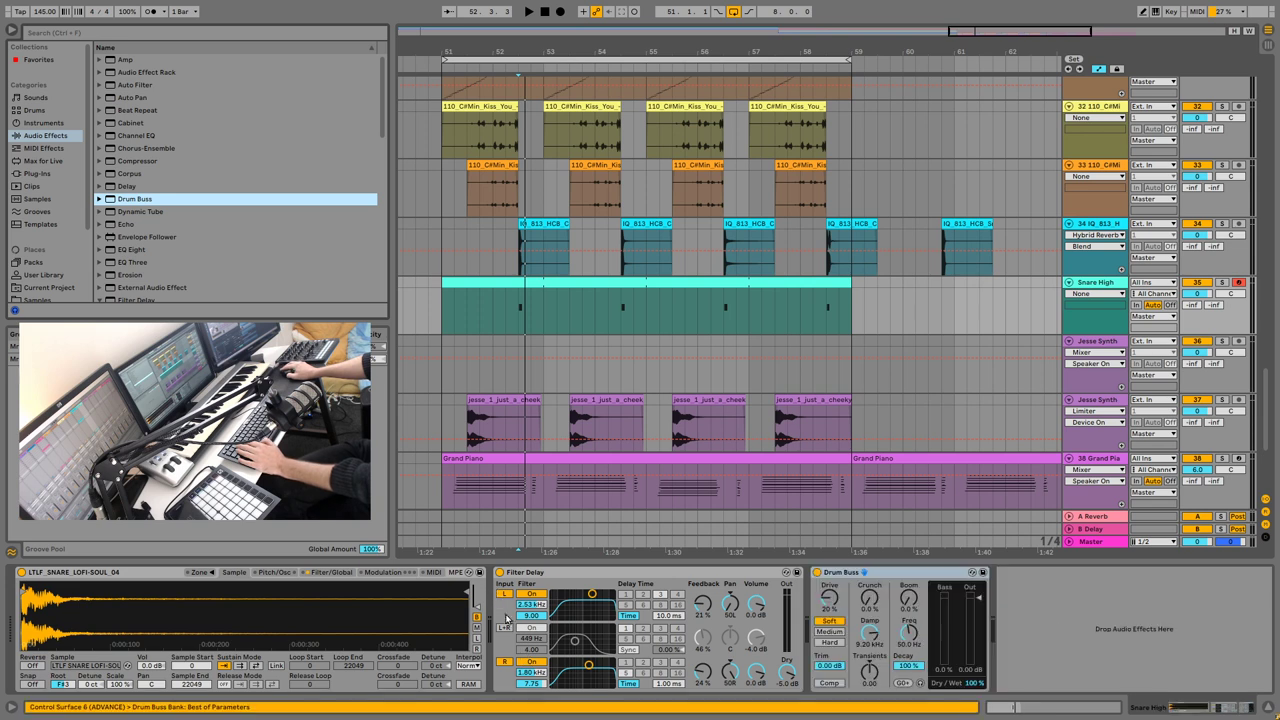
left_click_drag(869, 600, 869, 592)
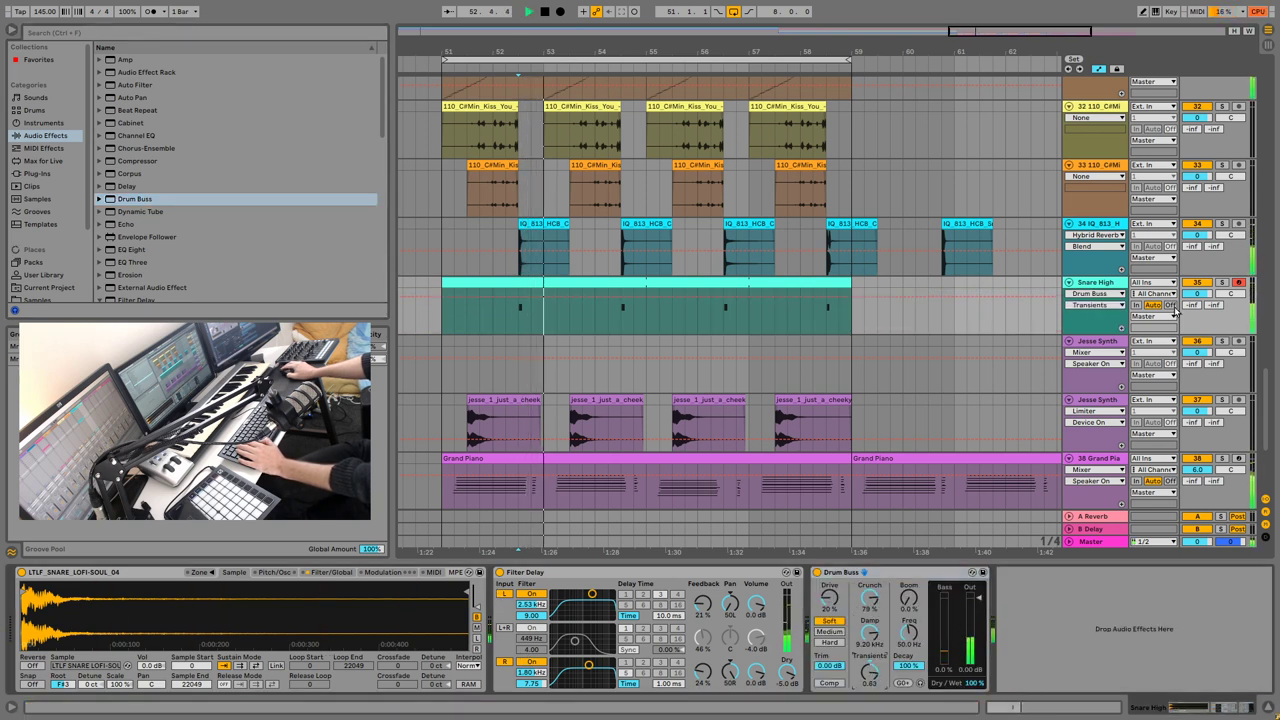
Step: Retune the Sampler's root key to E3 while the Snare High track is soloed, and end the solo
left_click(1221, 282)
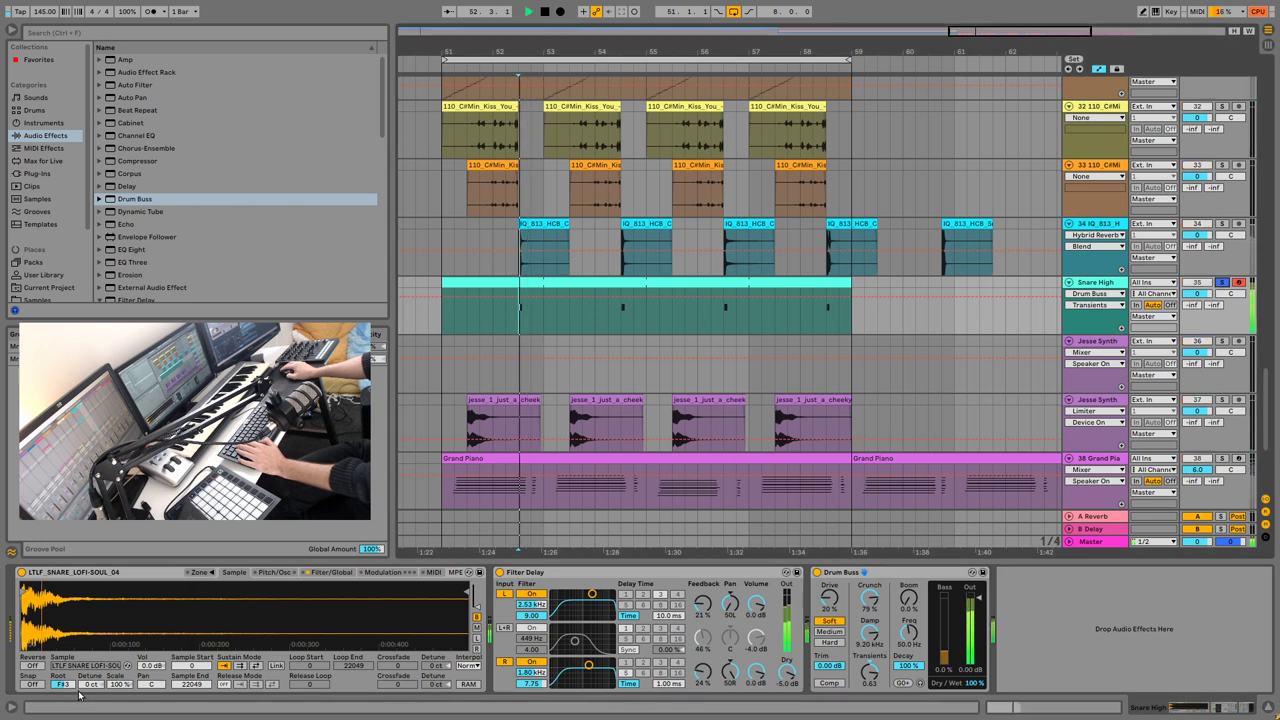
left_click_drag(63, 684, 63, 700)
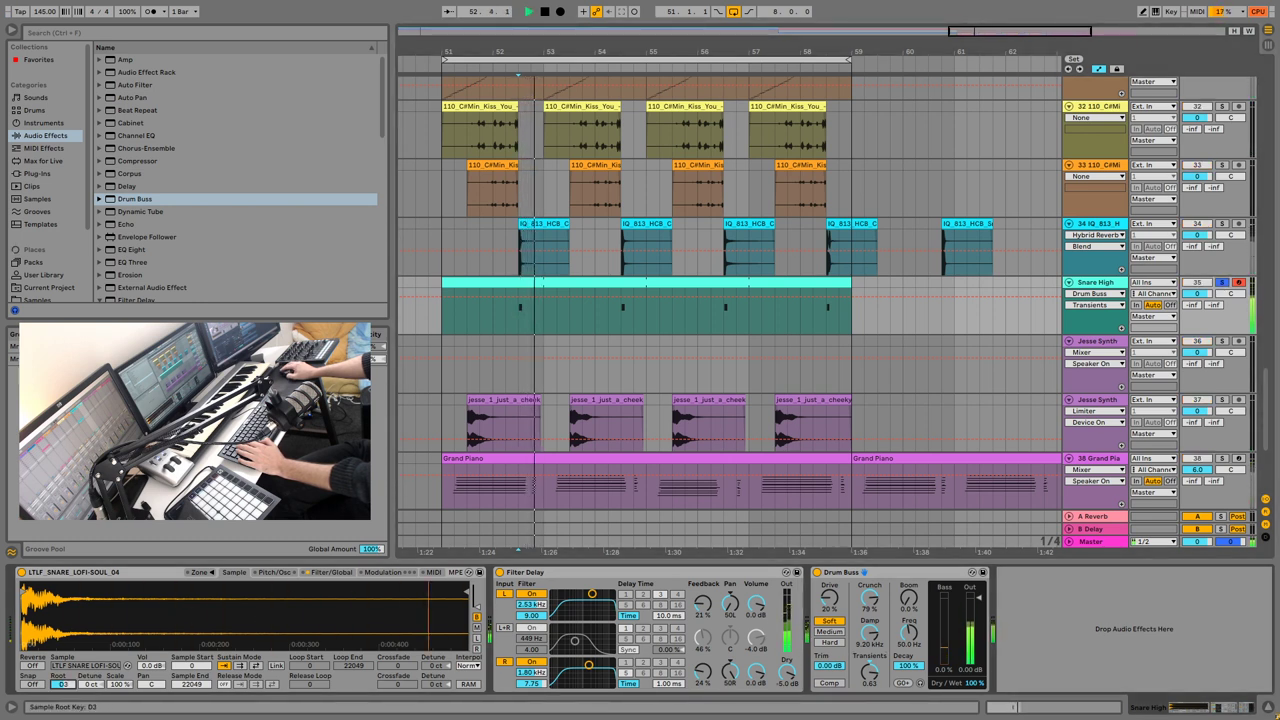
key("space")
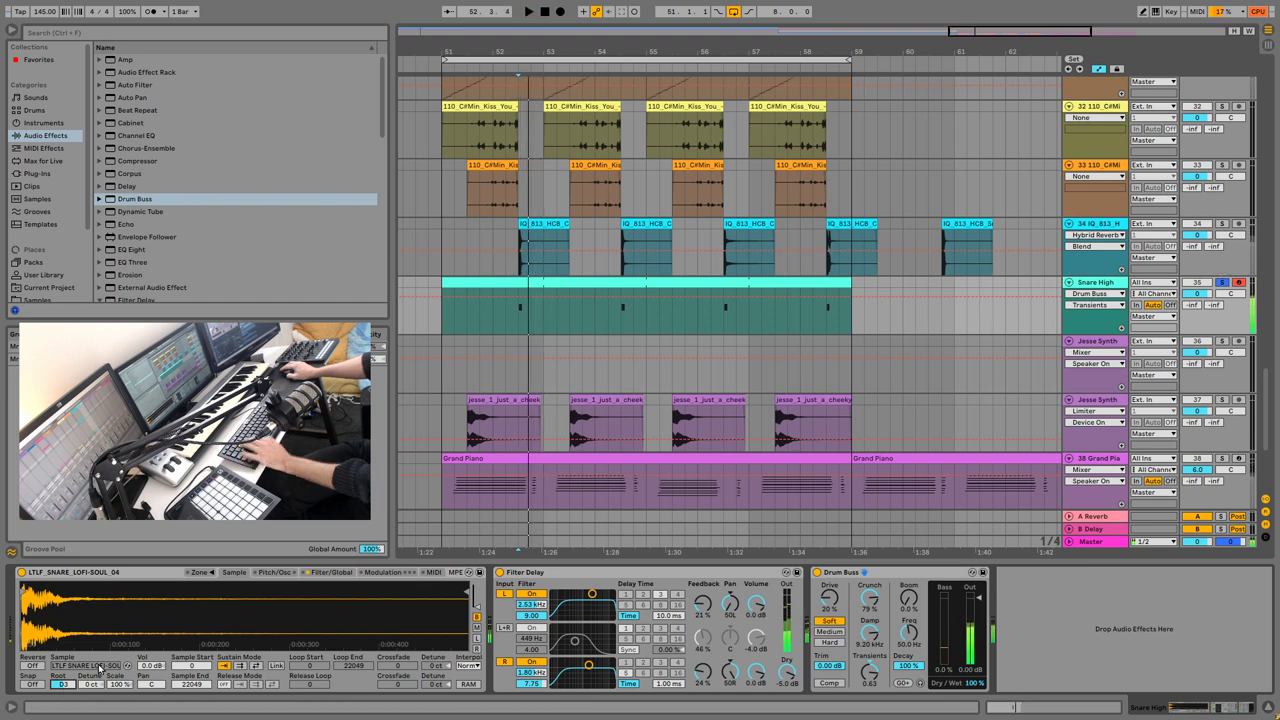
left_click_drag(64, 684, 64, 674)
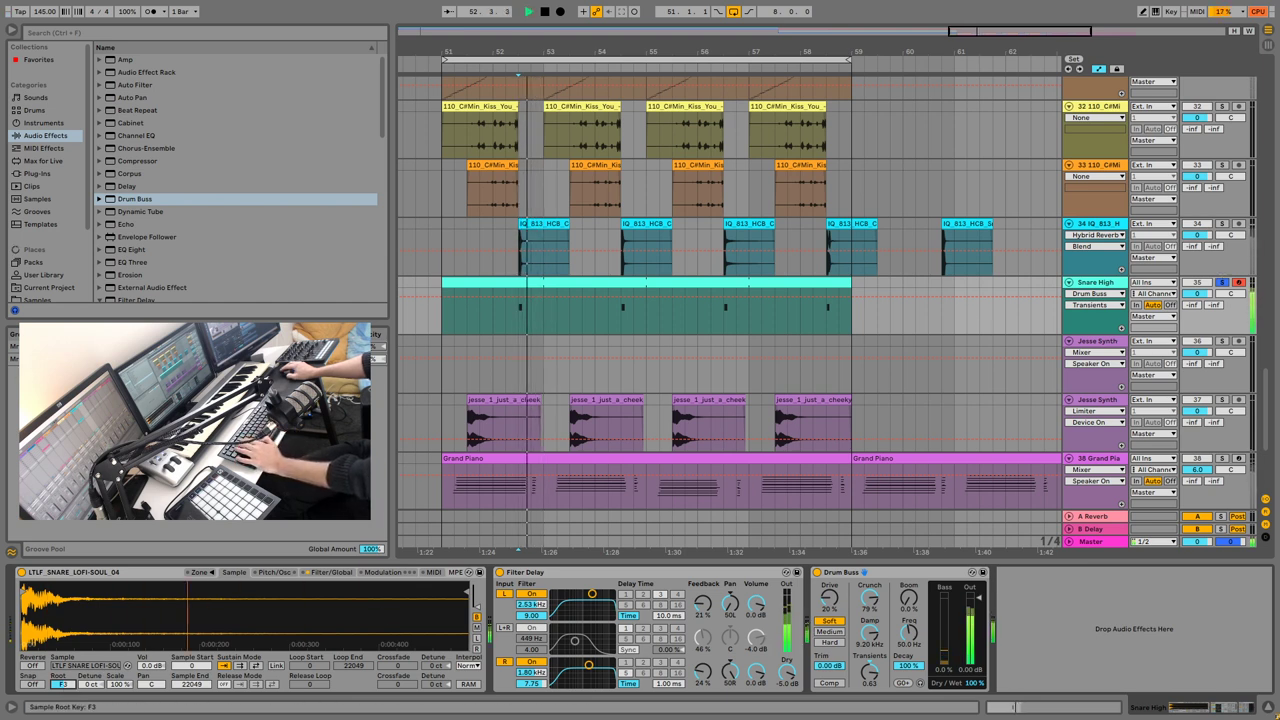
left_click(1222, 284)
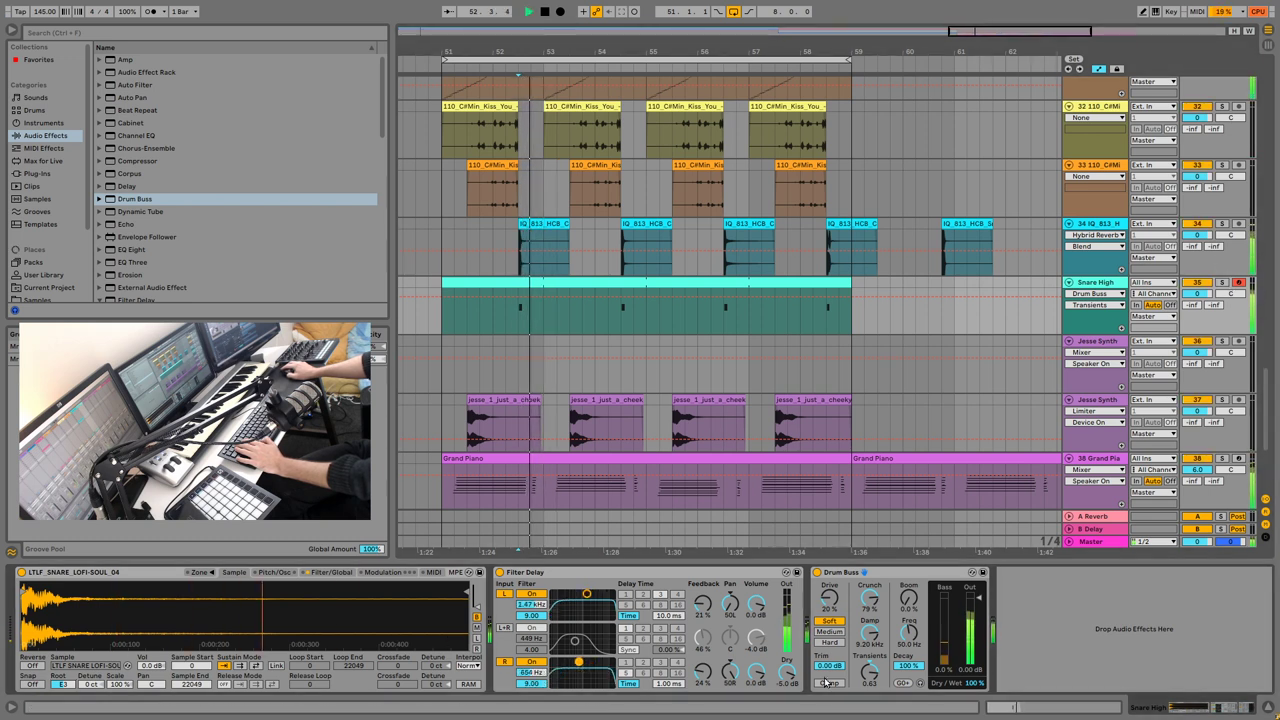
Step: Lower the Filter Delay's dry level to -inf dB and shorten the track 34 Hybrid Reverb to 1.15 s decay and 21 % size
left_click_drag(787, 674, 787, 710)
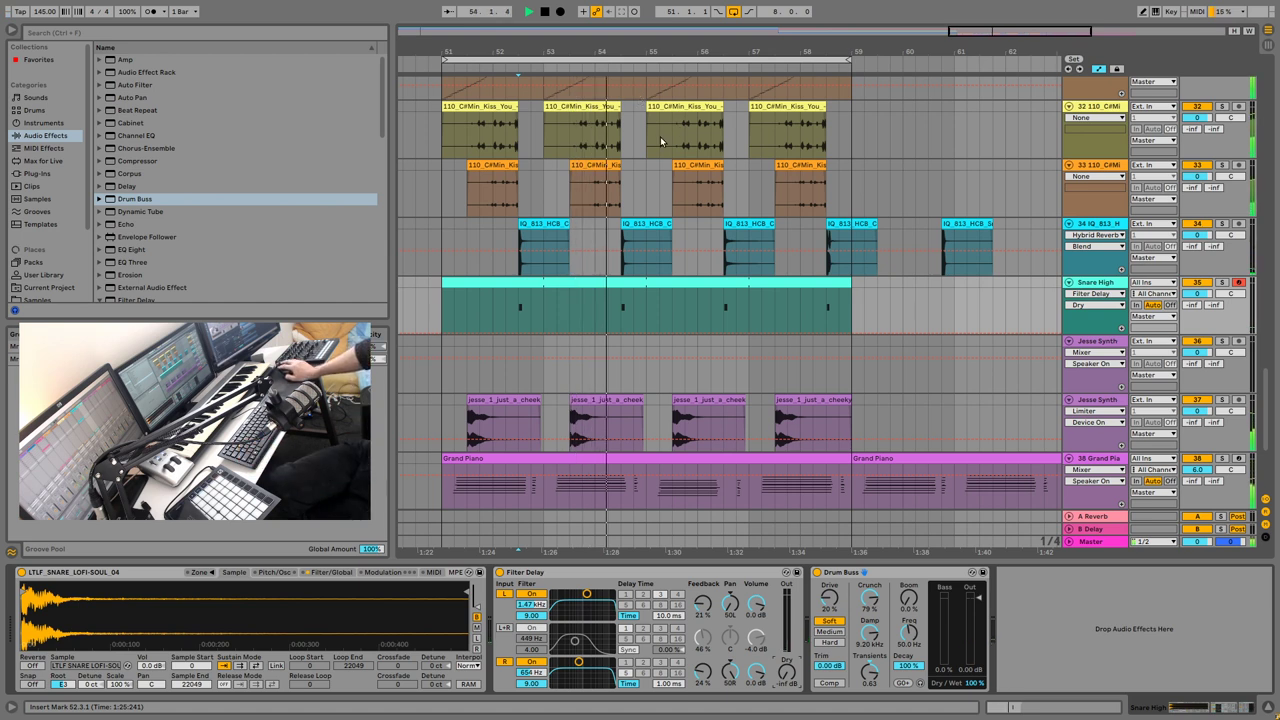
left_click(1051, 230)
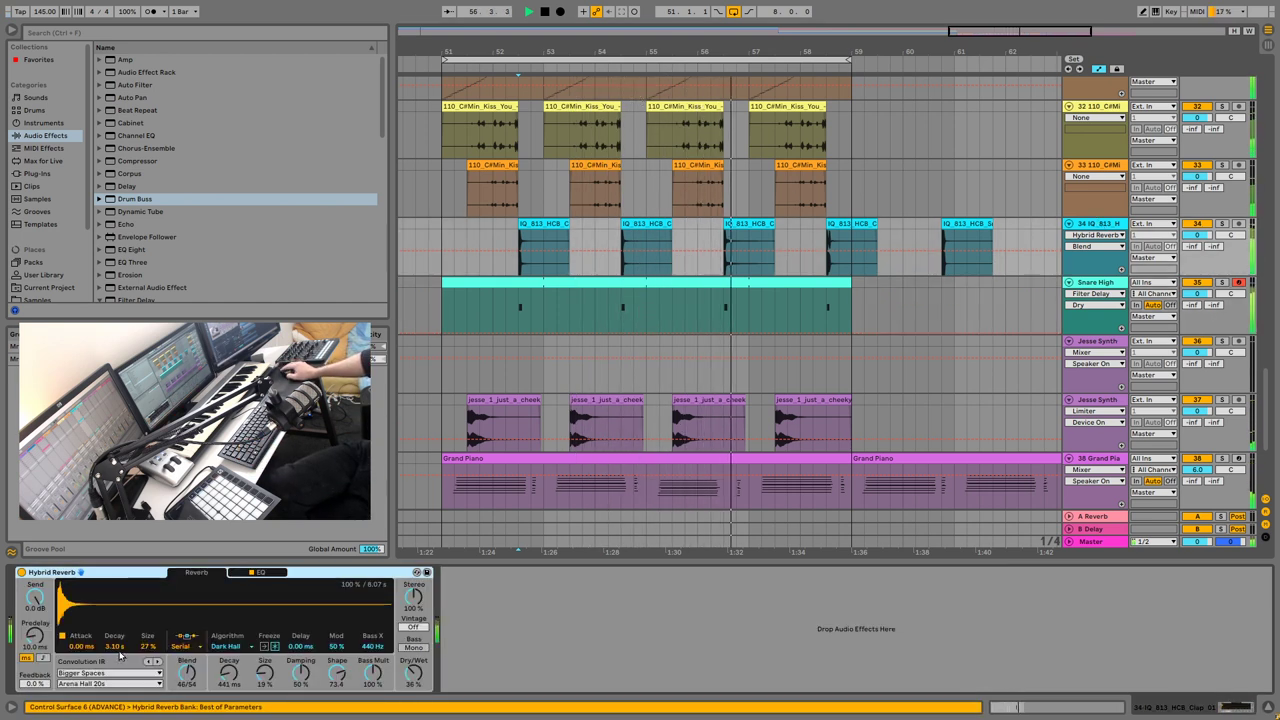
left_click_drag(117, 648, 117, 676)
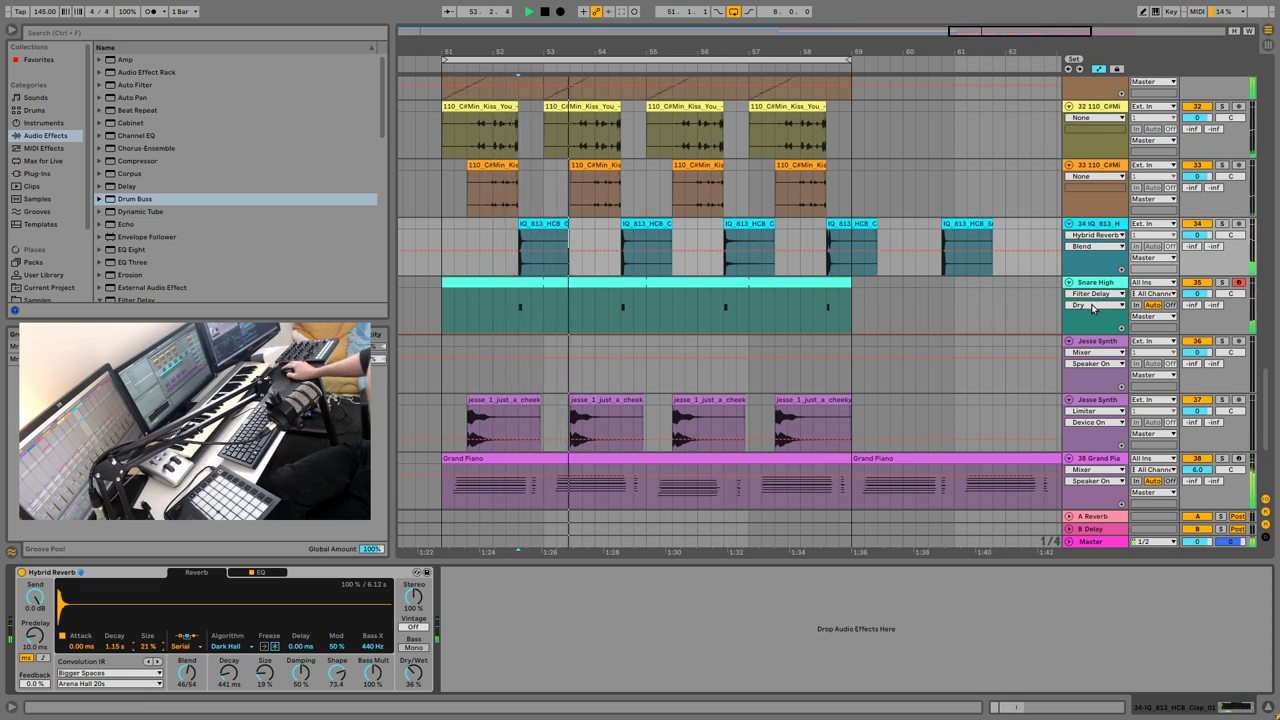
Step: Duplicate the Arp track and solo the copy
scroll(865, 345, "down", 5)
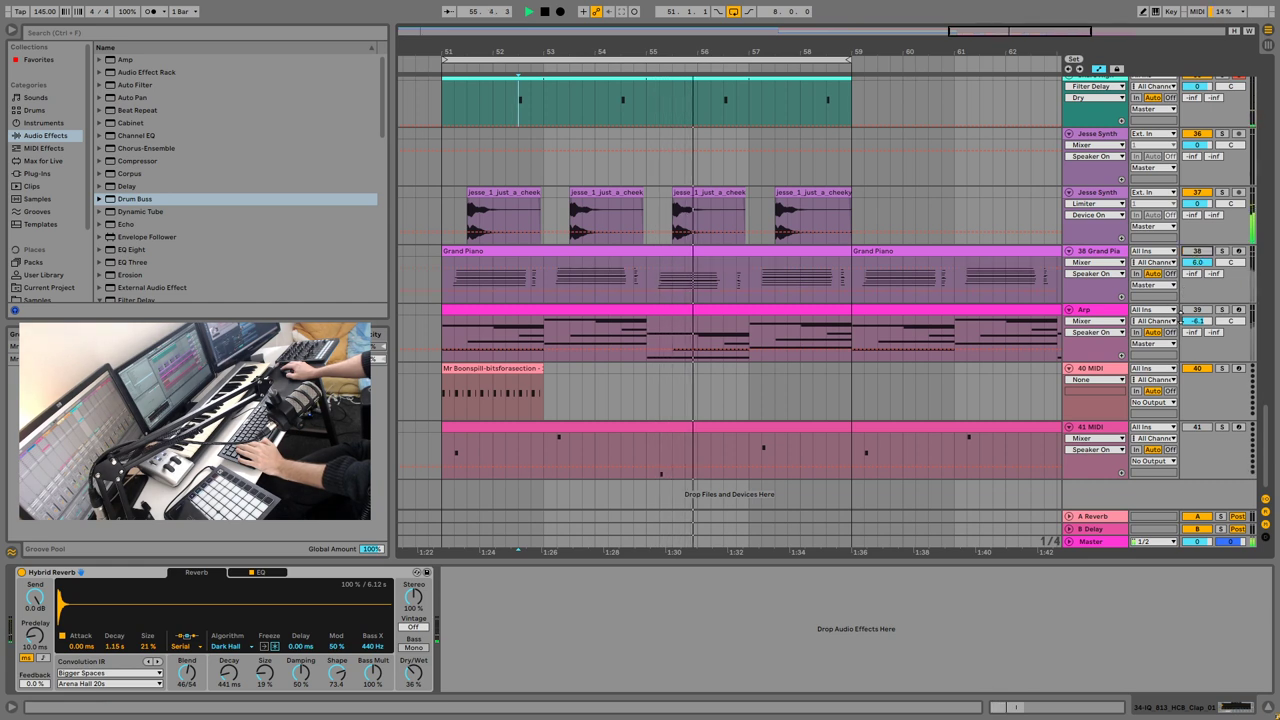
left_click(1100, 314)
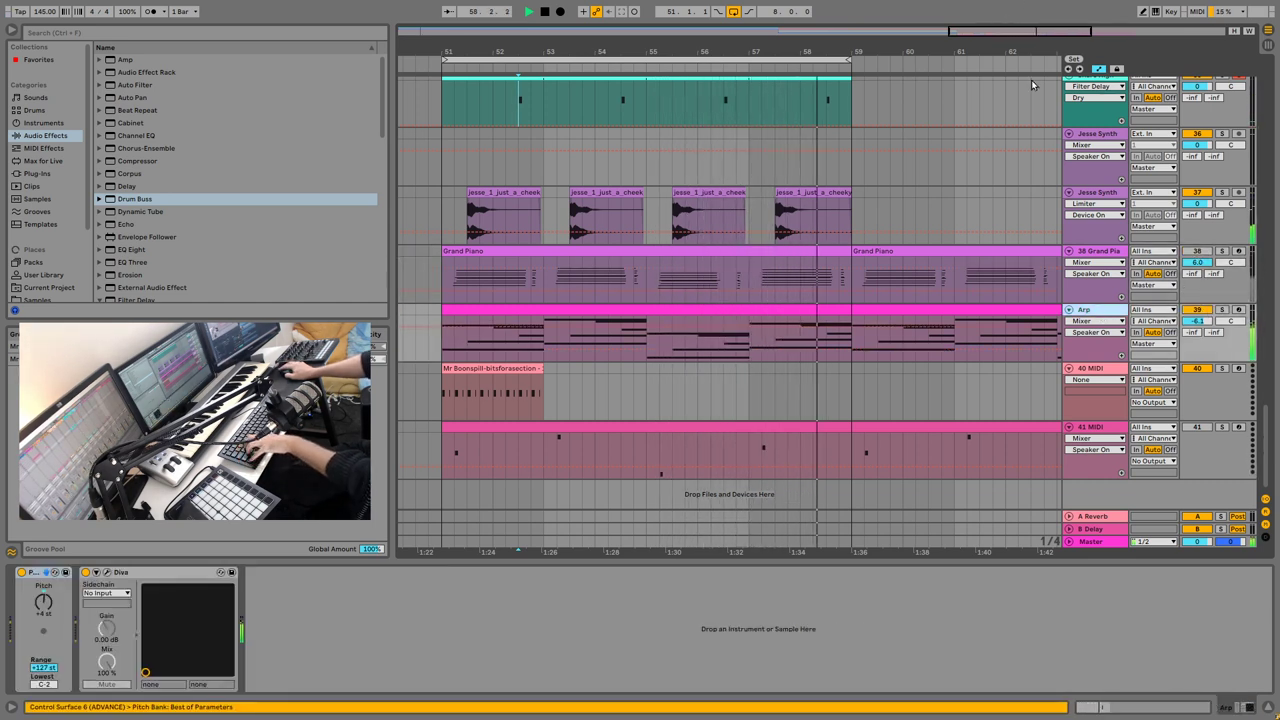
key("super+d")
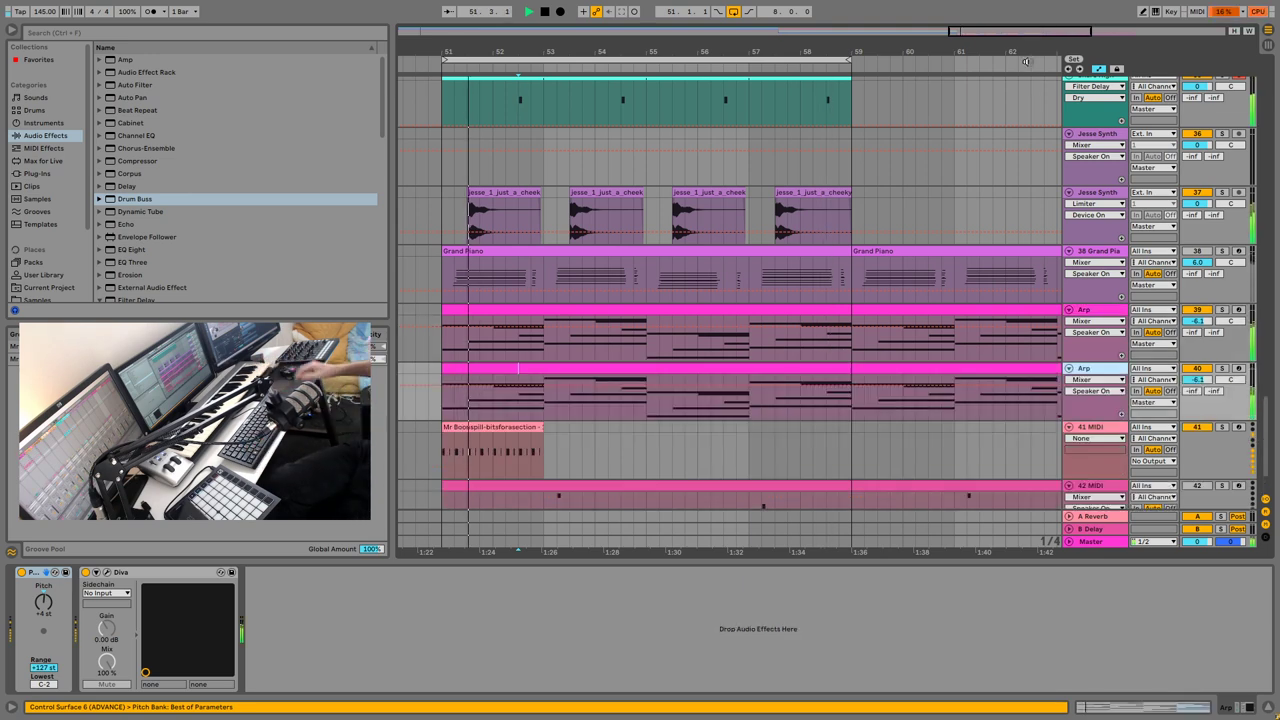
left_click(1221, 368)
Step: Reverse all notes in the duplicated Arp track's clip and make them legato
double_click(709, 372)
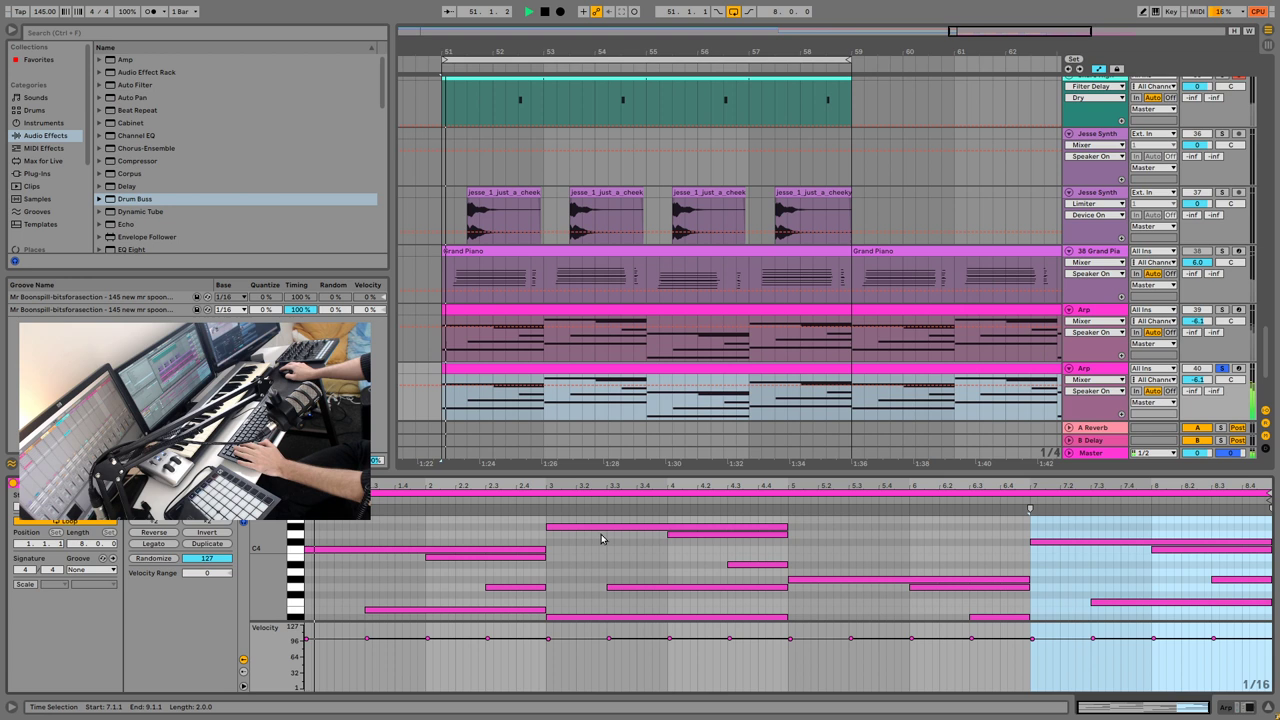
left_click(420, 588)
key("super+a")
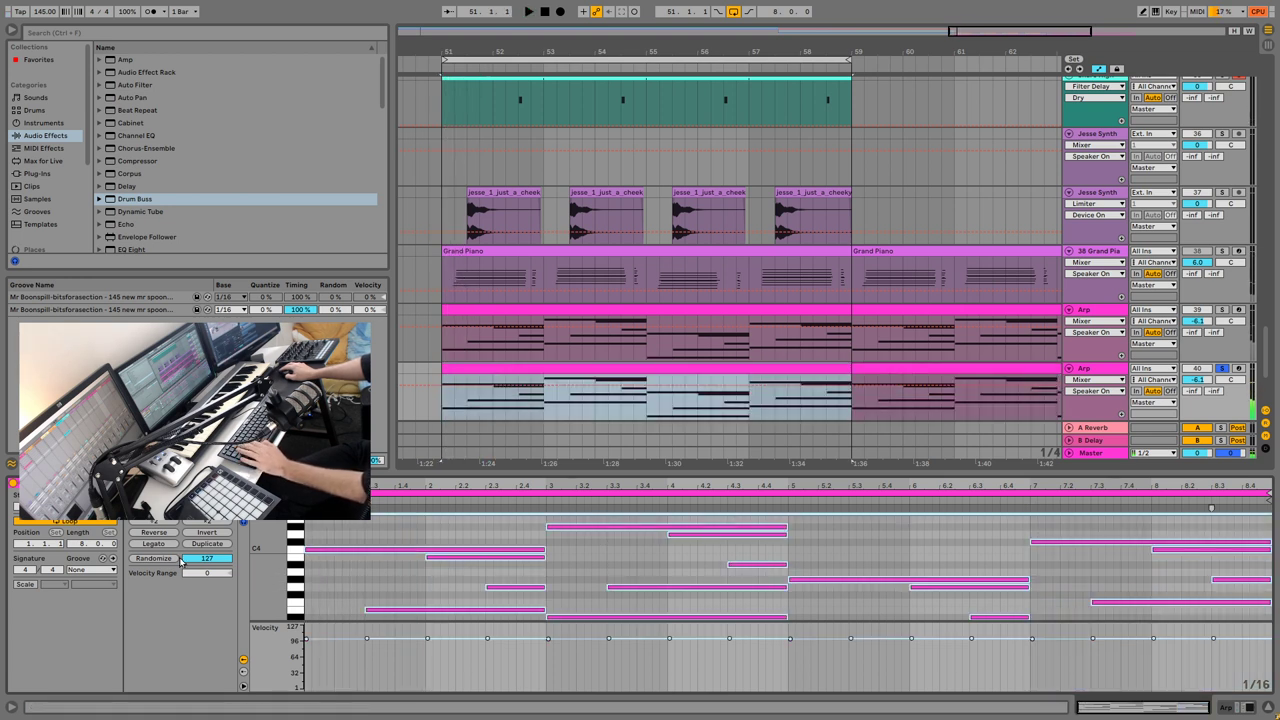
left_click(160, 537)
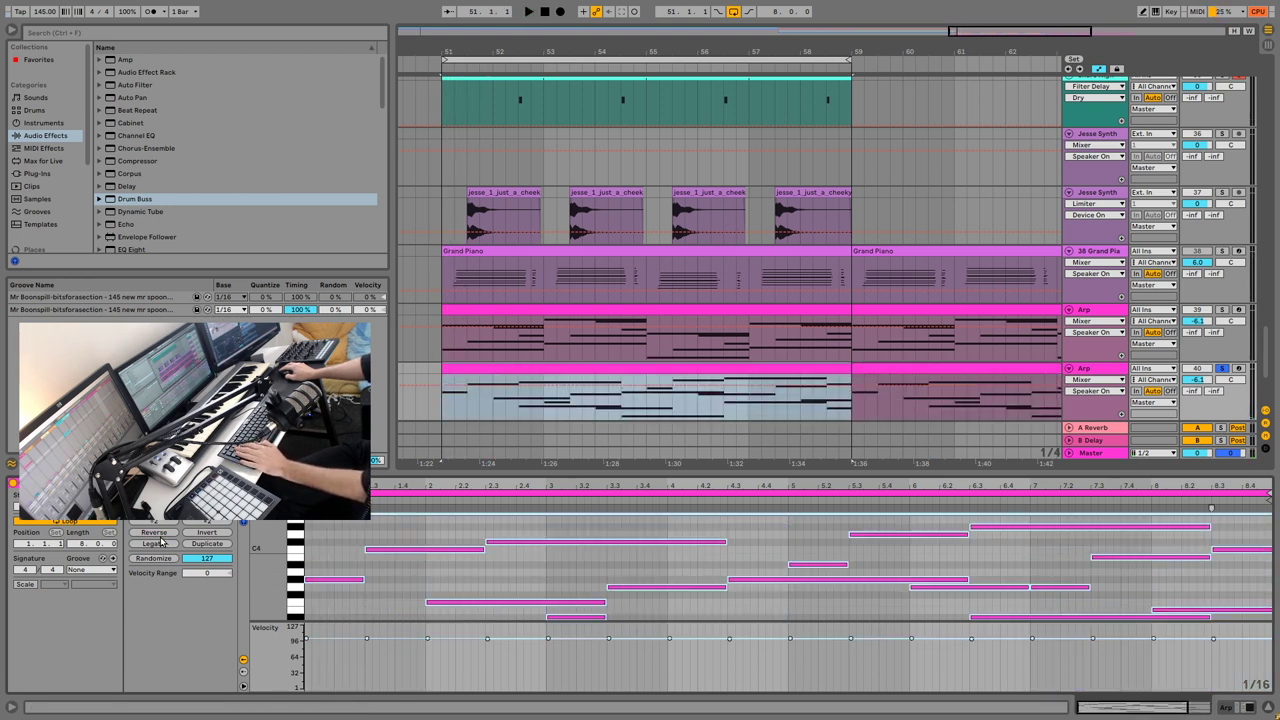
key("super+z")
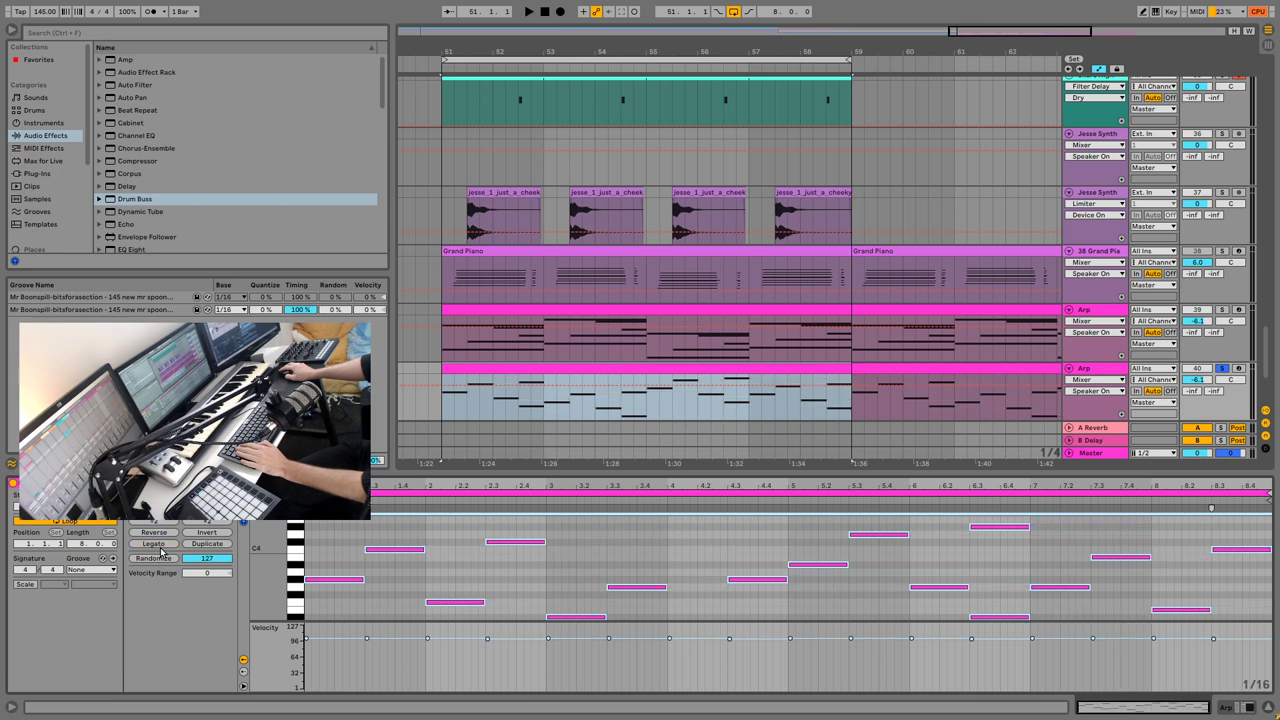
Step: Extend the first chord's staggered notes back to the clip start so each lasts two full bars, and play the result
left_click(156, 544)
key("space")
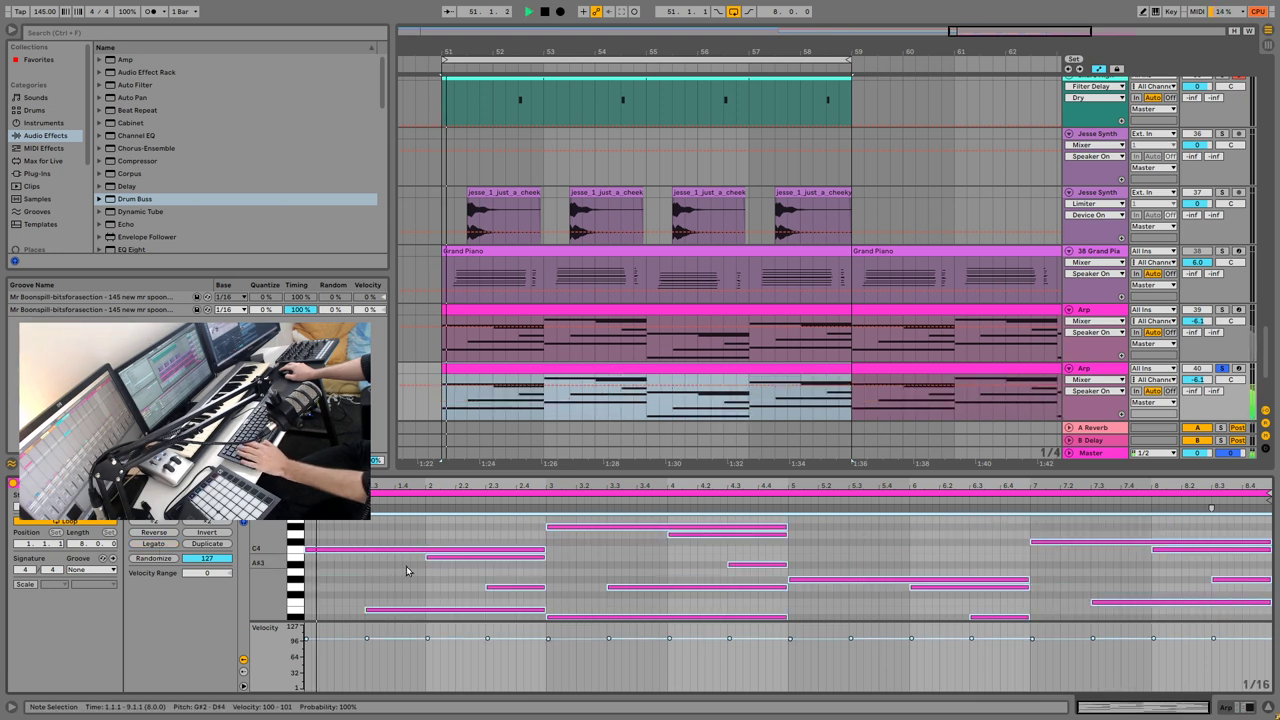
left_click(424, 573)
left_click_drag(427, 557, 464, 572)
scroll(568, 580, "down", 3)
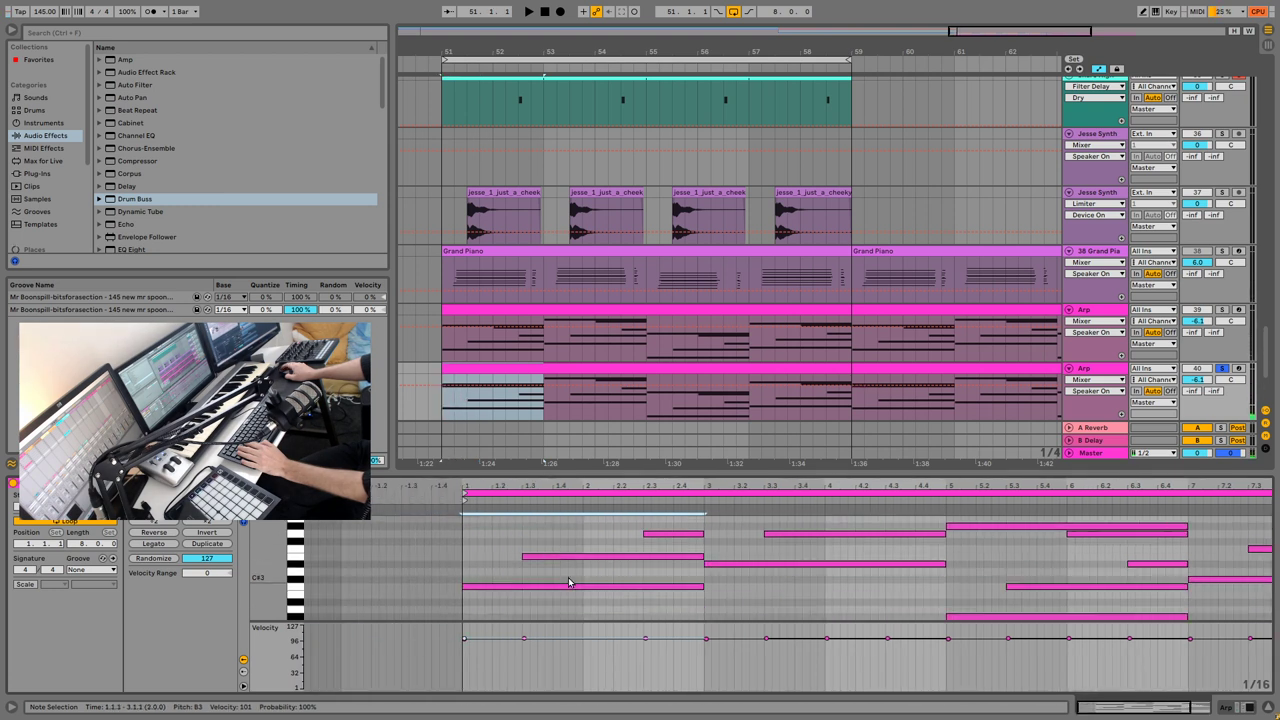
scroll(600, 566, "up", 1)
left_click_drag(644, 551, 489, 549)
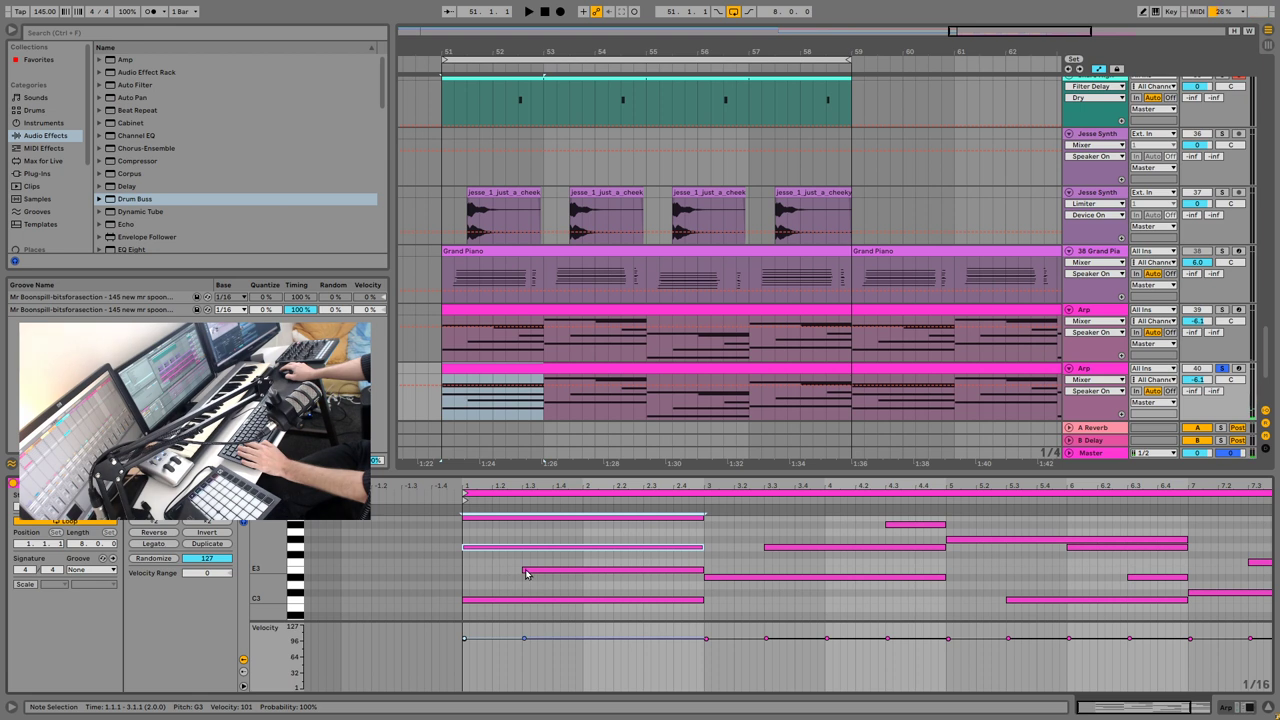
left_click_drag(522, 568, 463, 570)
key("space")
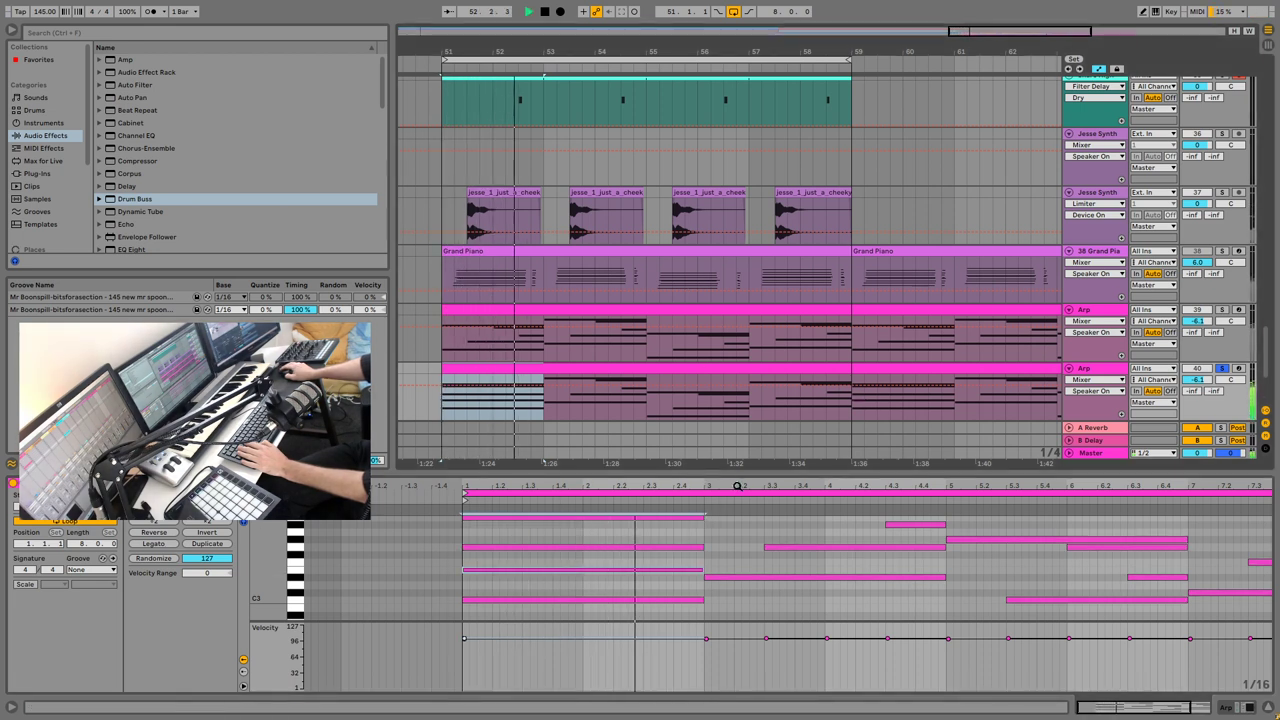
Step: Duplicate the first chord into bars 3 and 4 of the clip and transpose the copy up three semitones to D#3–D#4
left_click_drag(733, 472, 733, 234)
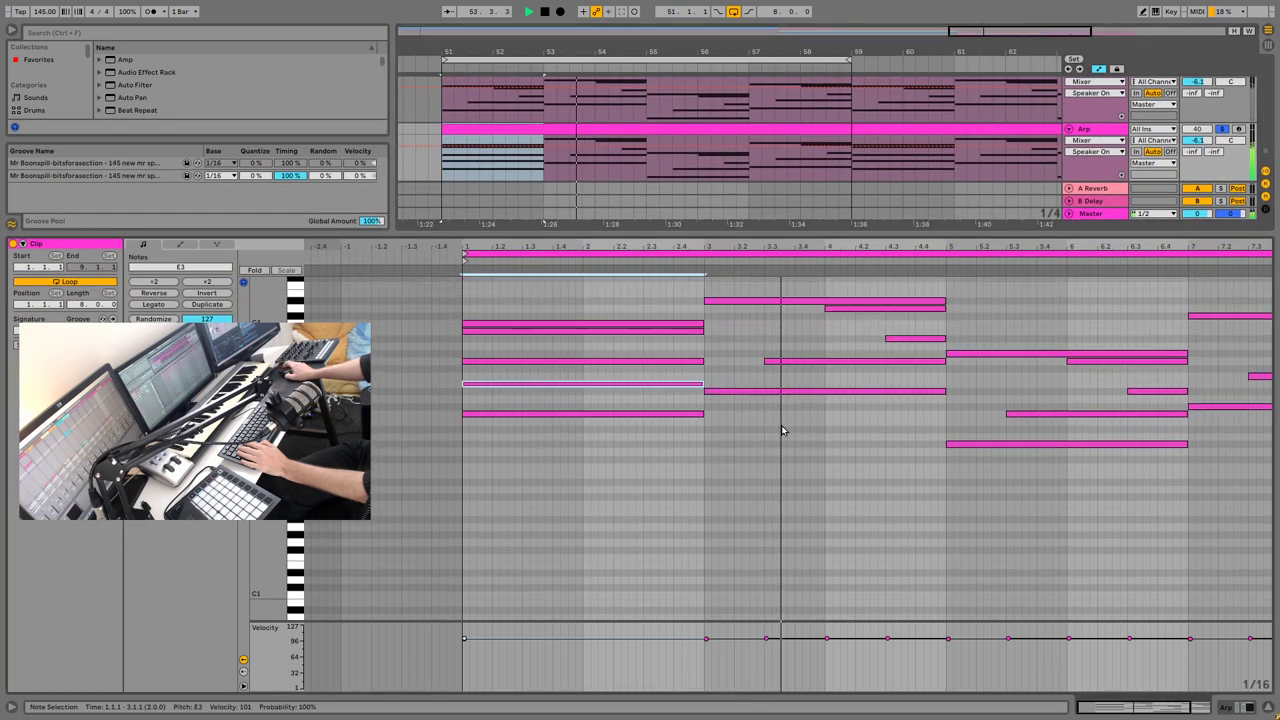
left_click_drag(592, 543, 583, 349)
key("ctrl+d")
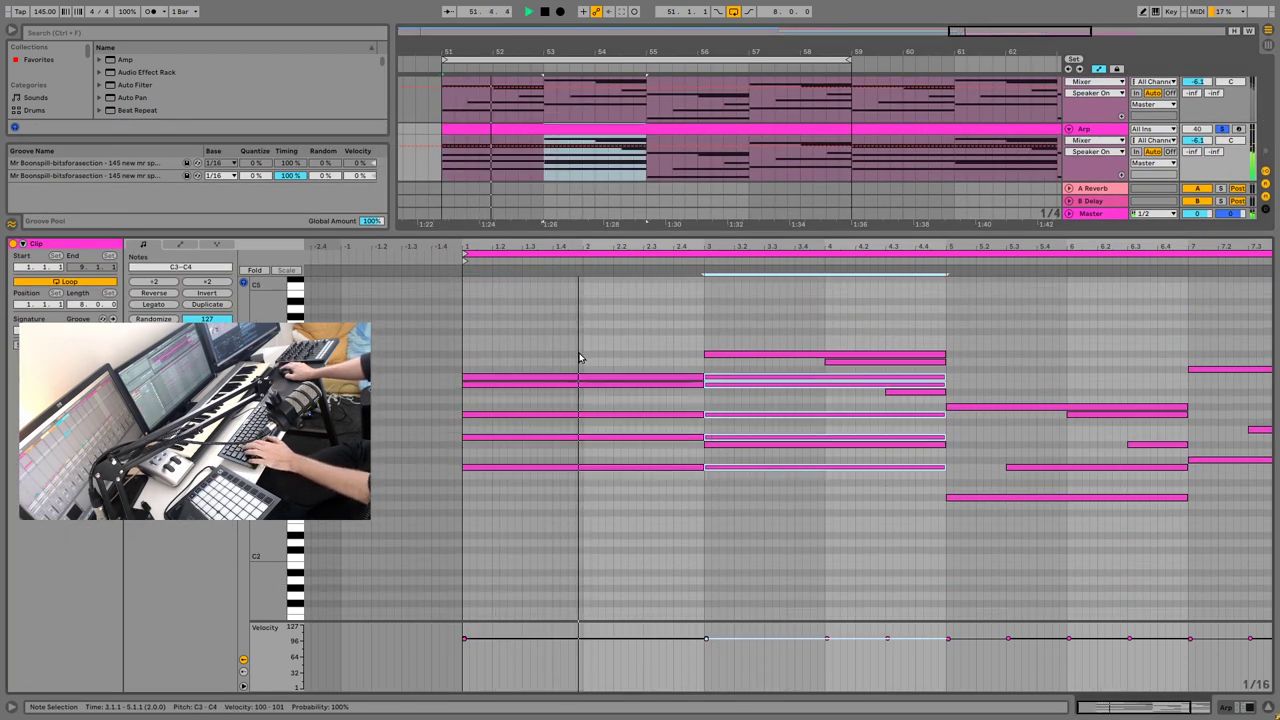
key("Up")
key("Up")
key("Up")
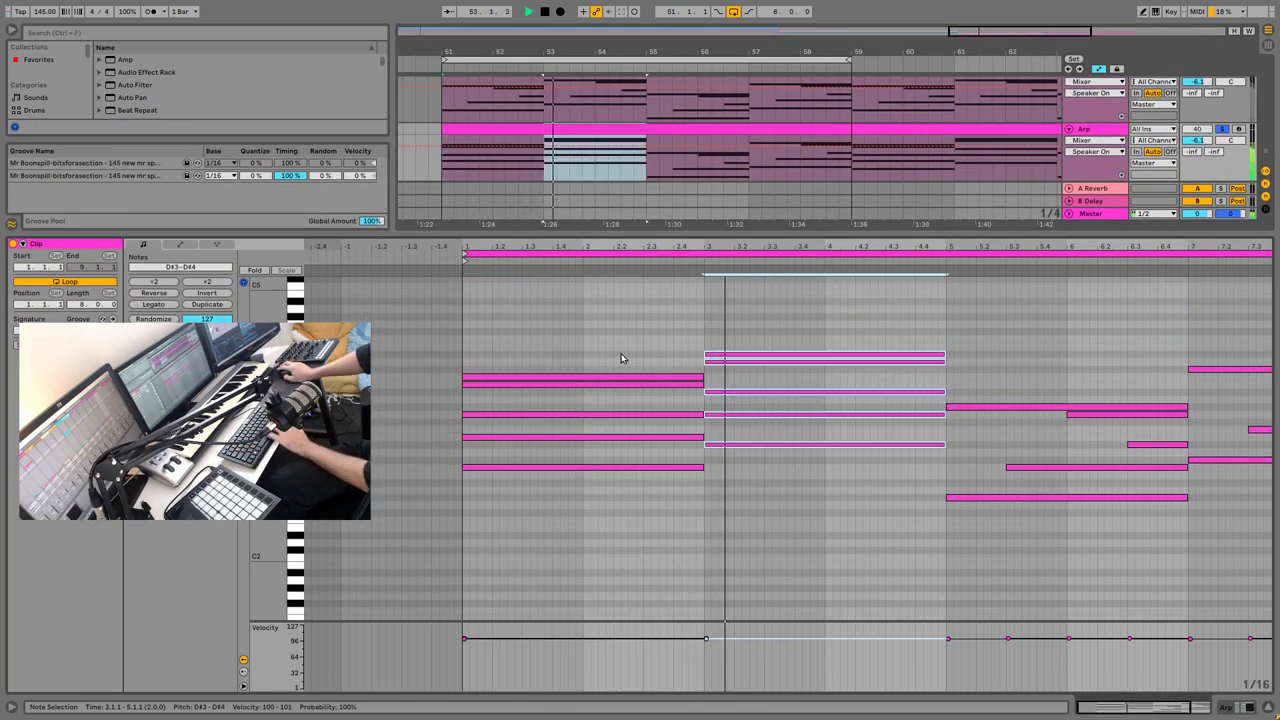
Step: Duplicate the second chord into bars 5 and 6 and transpose the copy down seven semitones to G#2–G#3
key("ctrl+d")
key("Down")
key("Down")
key("Down")
key("Down")
key("Down")
key("Down")
key("Down")
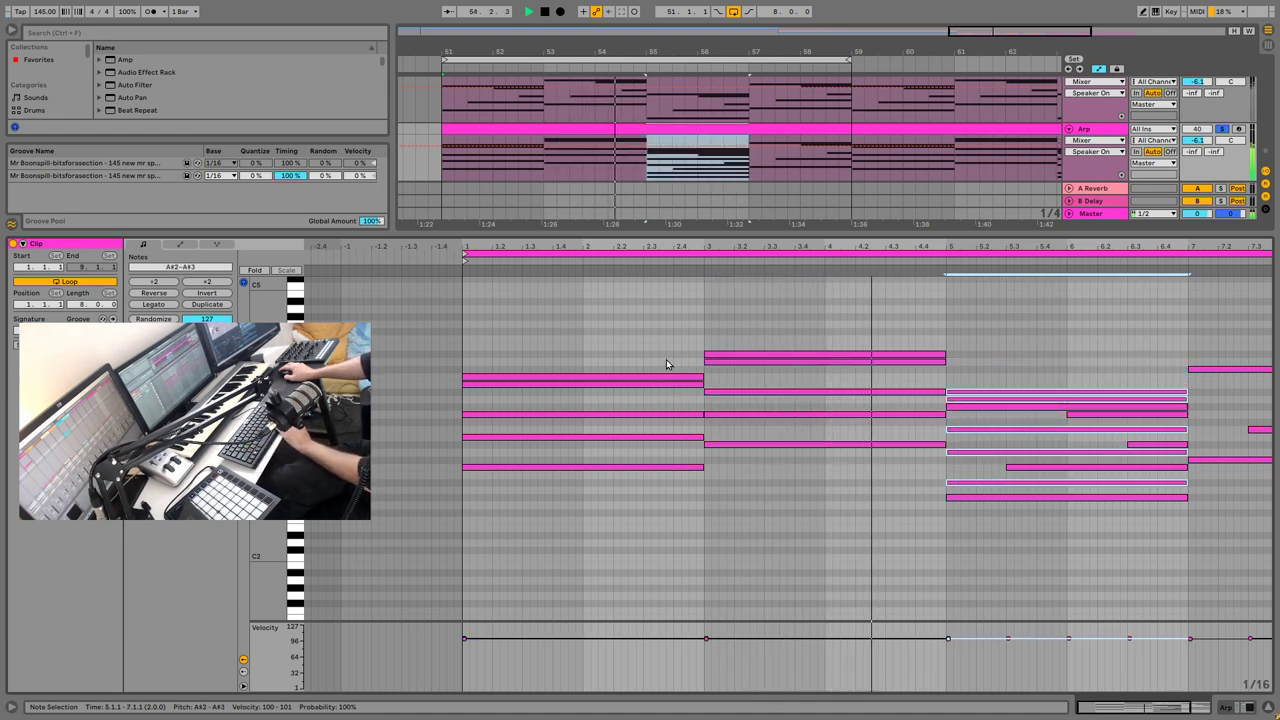
scroll(1064, 410, "right", 3)
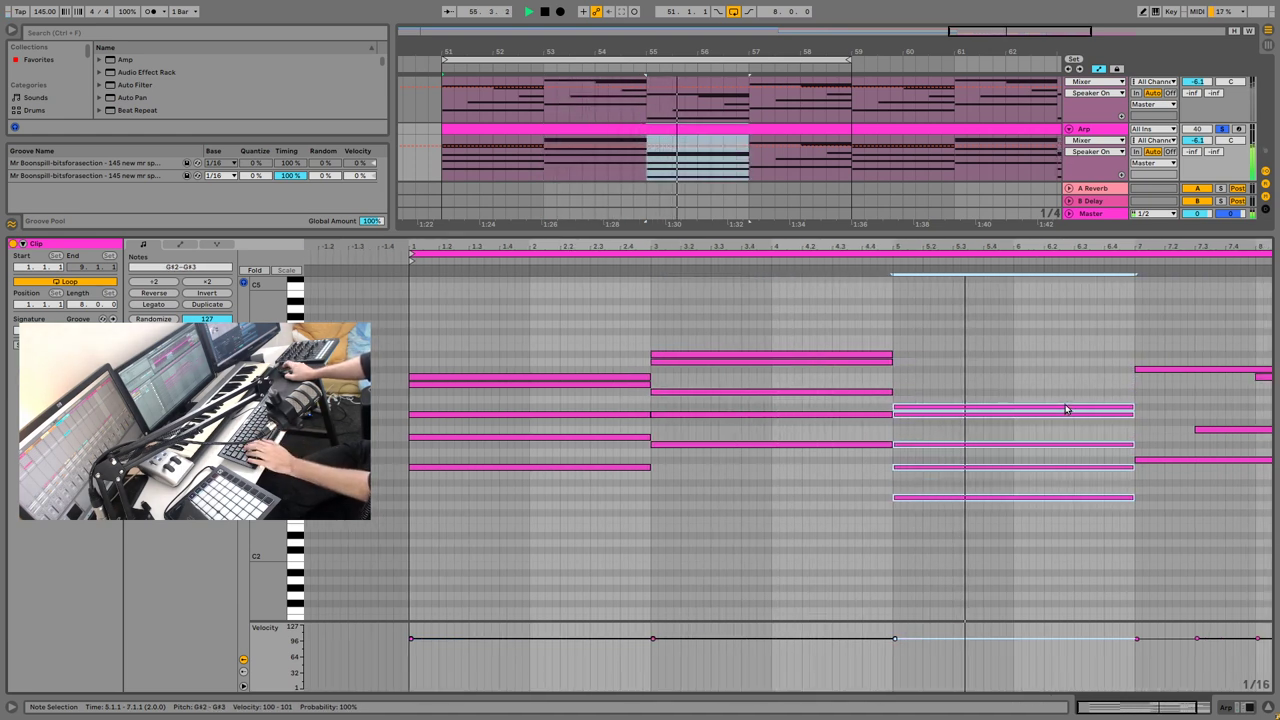
Step: Duplicate the third chord into bars 7 and 8 and transpose the copy up five semitones
key("ctrl+d")
key("Up")
key("Up")
key("Up")
key("Up")
key("Up")
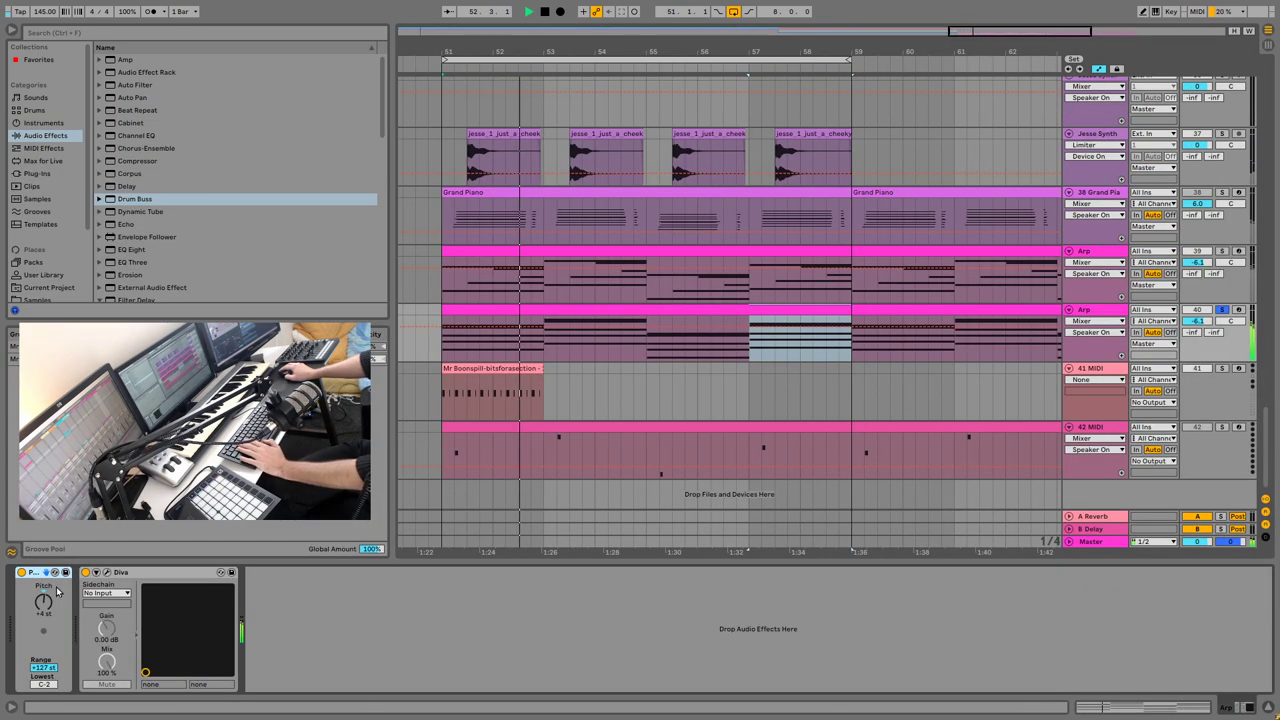
Step: Turn off the arpeggiator in the duplicated Arp track's Diva and switch its voice mode out of mono, closing the synth window when done
left_click(107, 572)
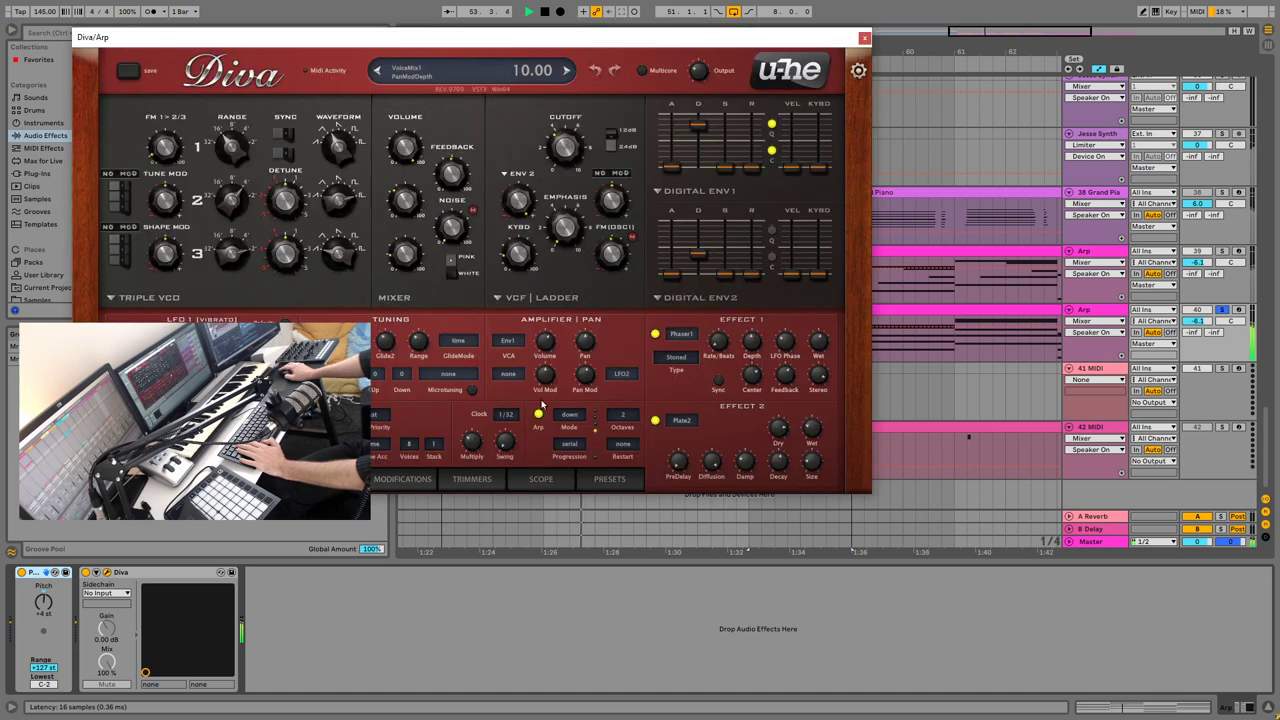
left_click(539, 414)
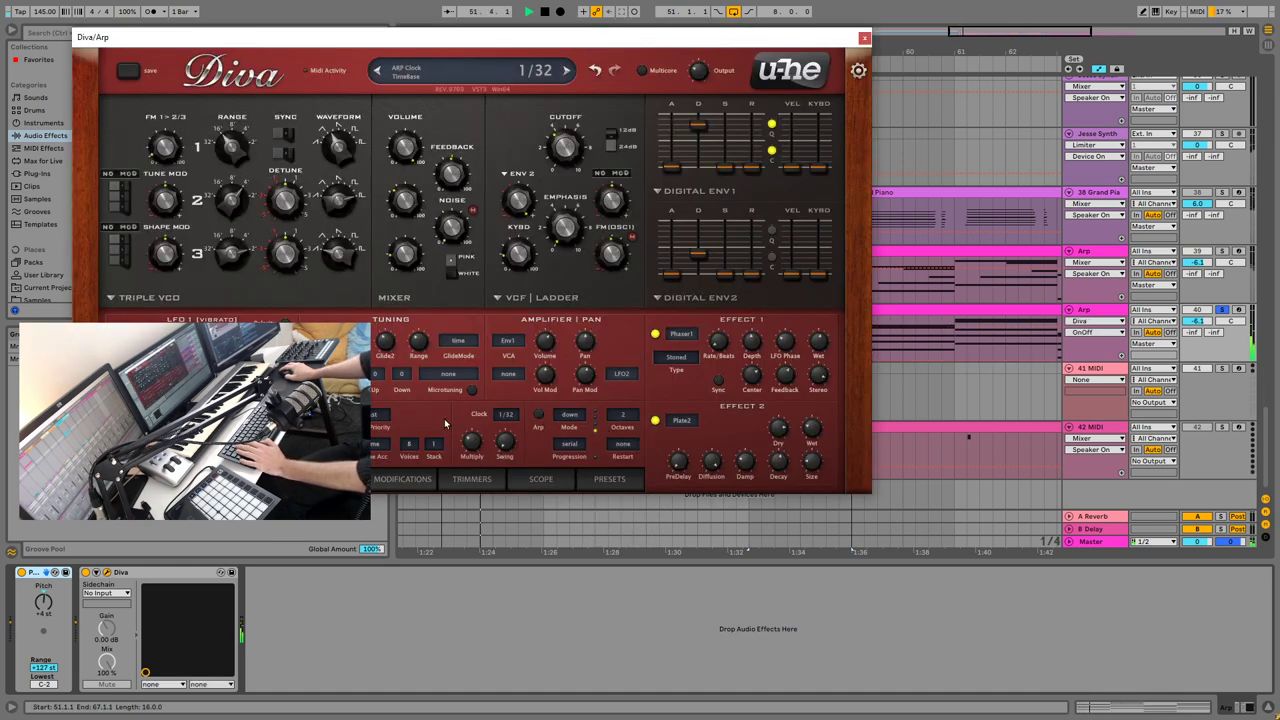
left_click(330, 414)
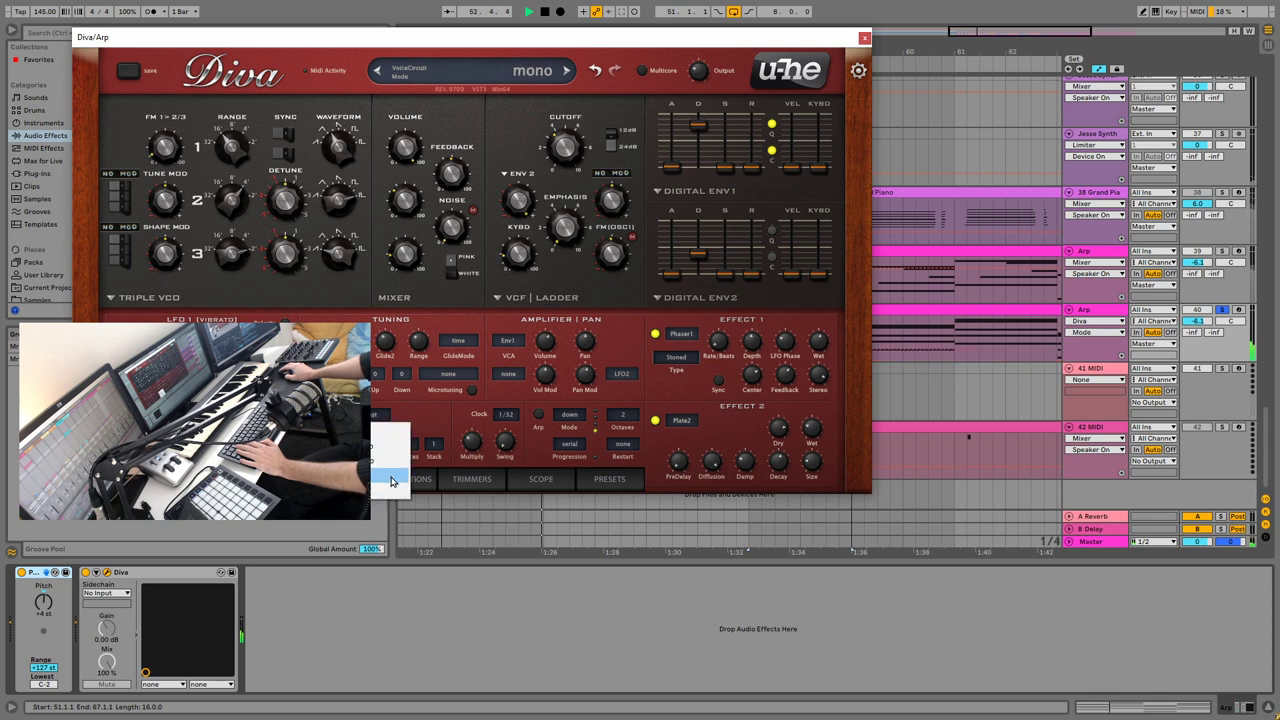
left_click(372, 448)
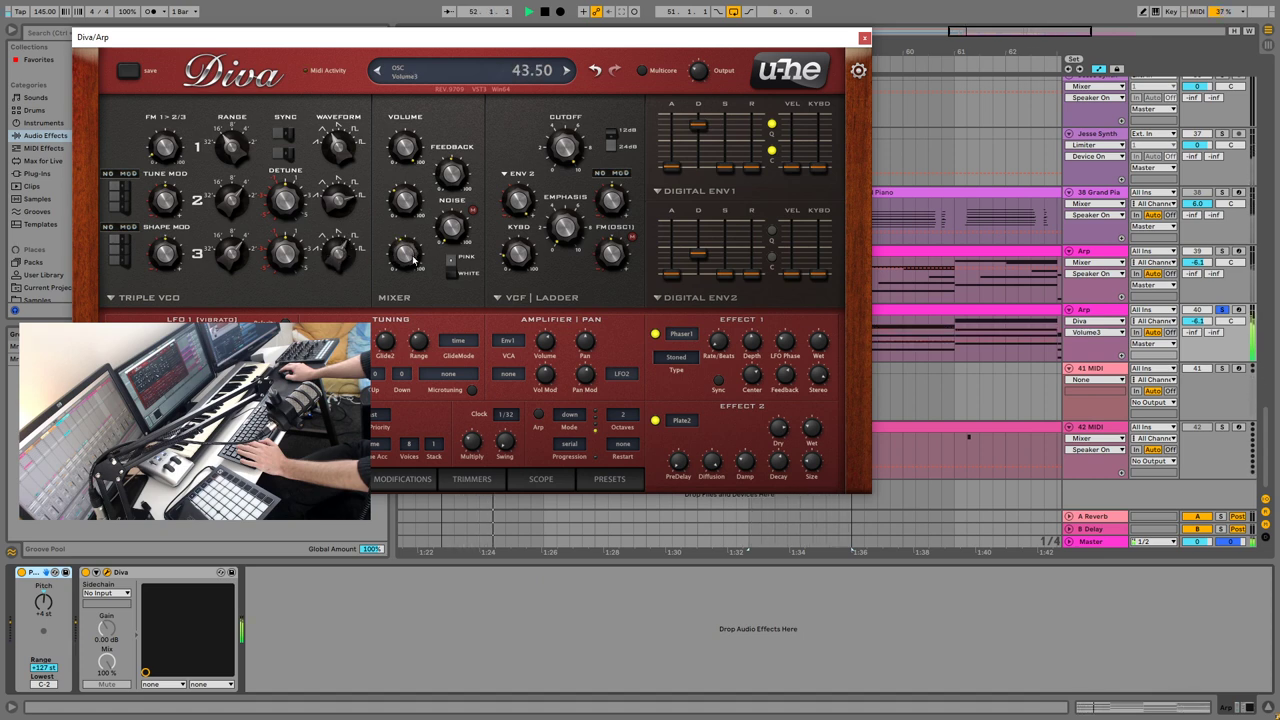
left_click(865, 38)
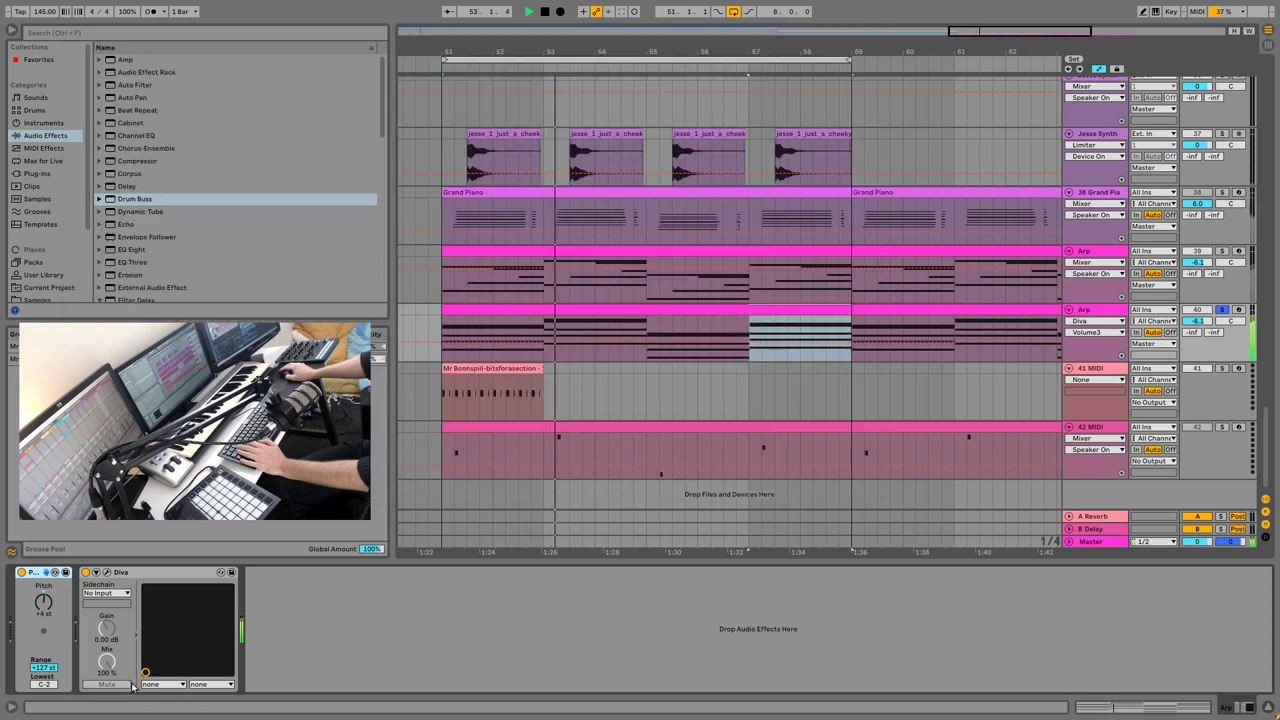
Step: Group the Diva instrument into an Instrument Rack and show the rack's chain list
left_click(137, 572)
right_click(137, 572)
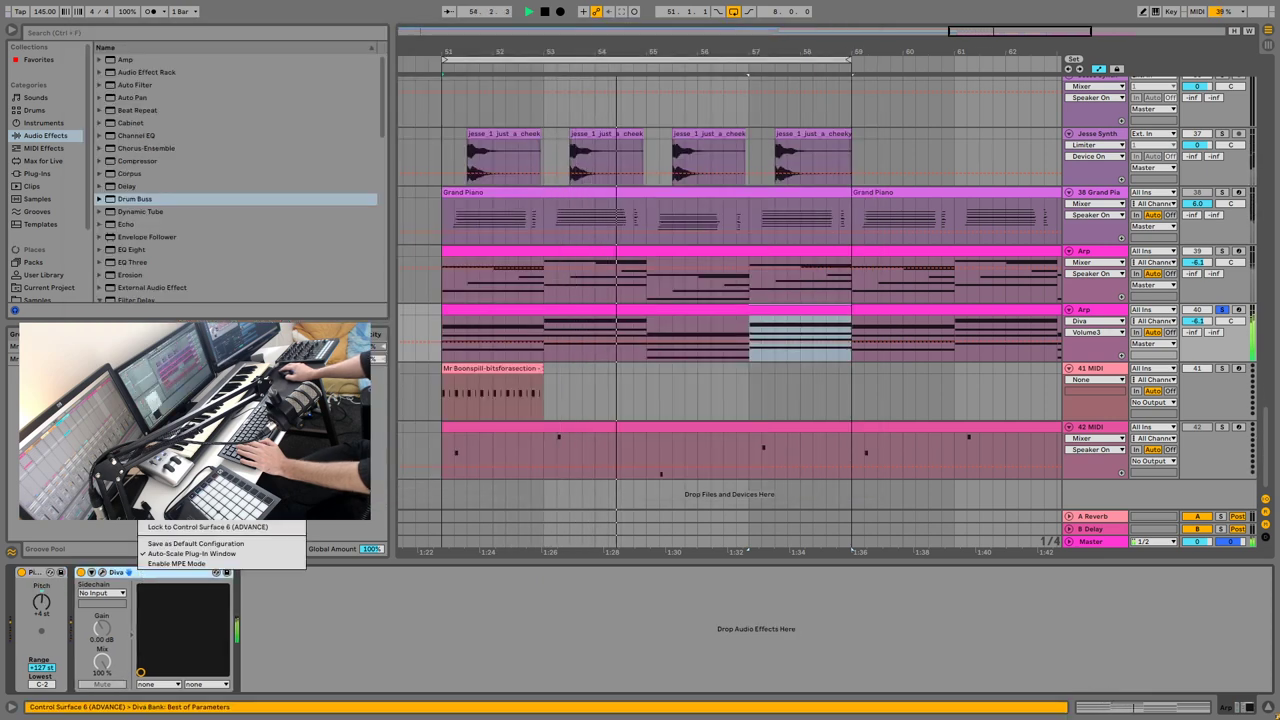
left_click(170, 485)
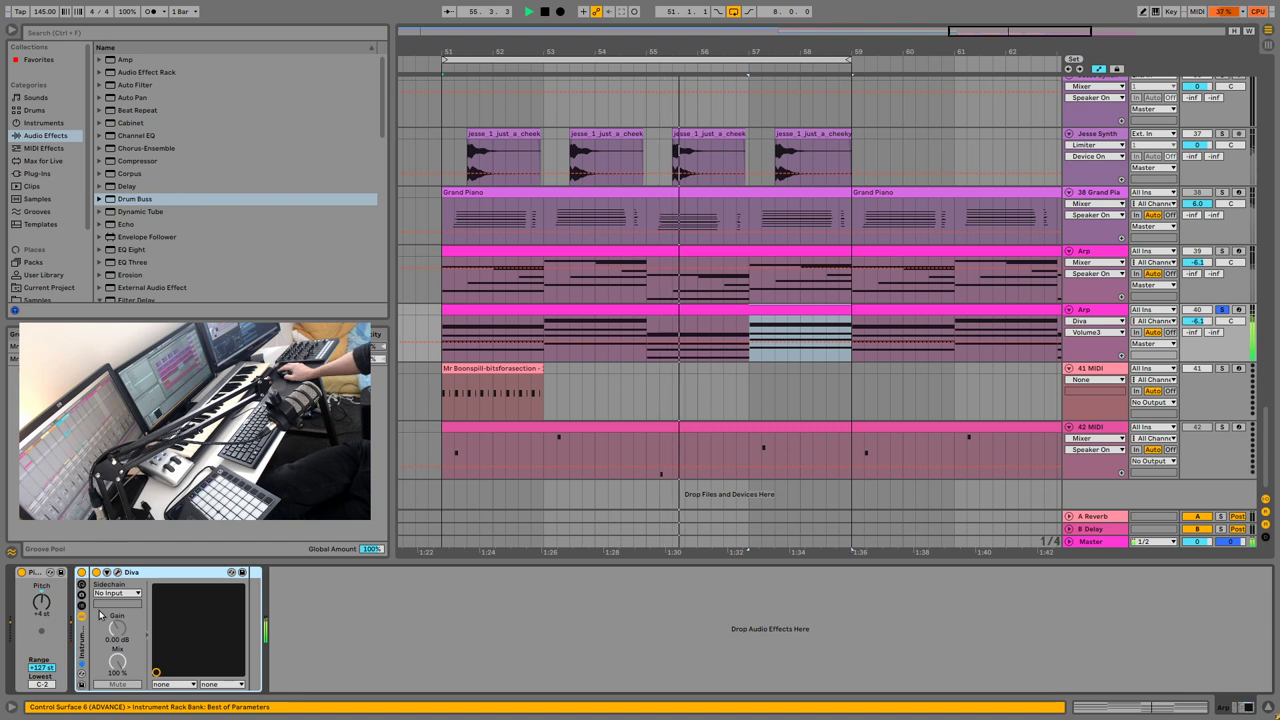
left_click(82, 606)
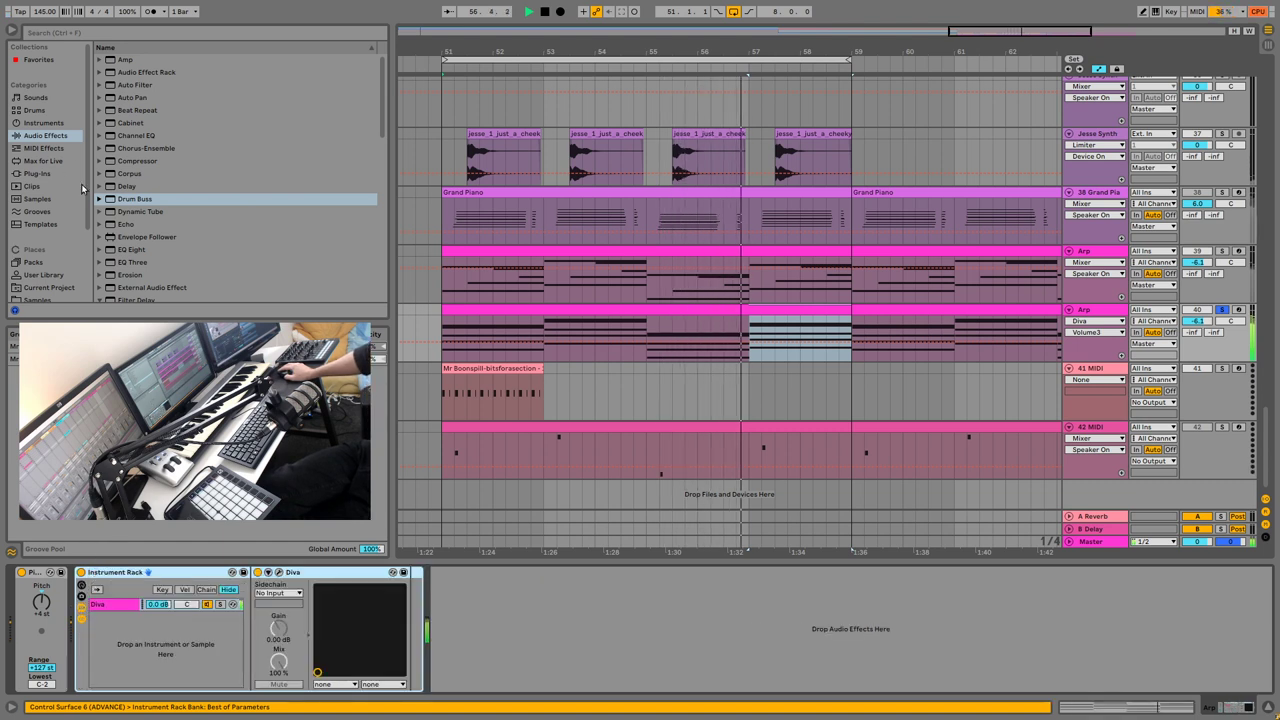
Step: Add Wavetable as a second chain in the Instrument Rack and set oscillator 1's wavetable position to 71 %
left_click(62, 125)
left_click_drag(140, 212, 145, 645)
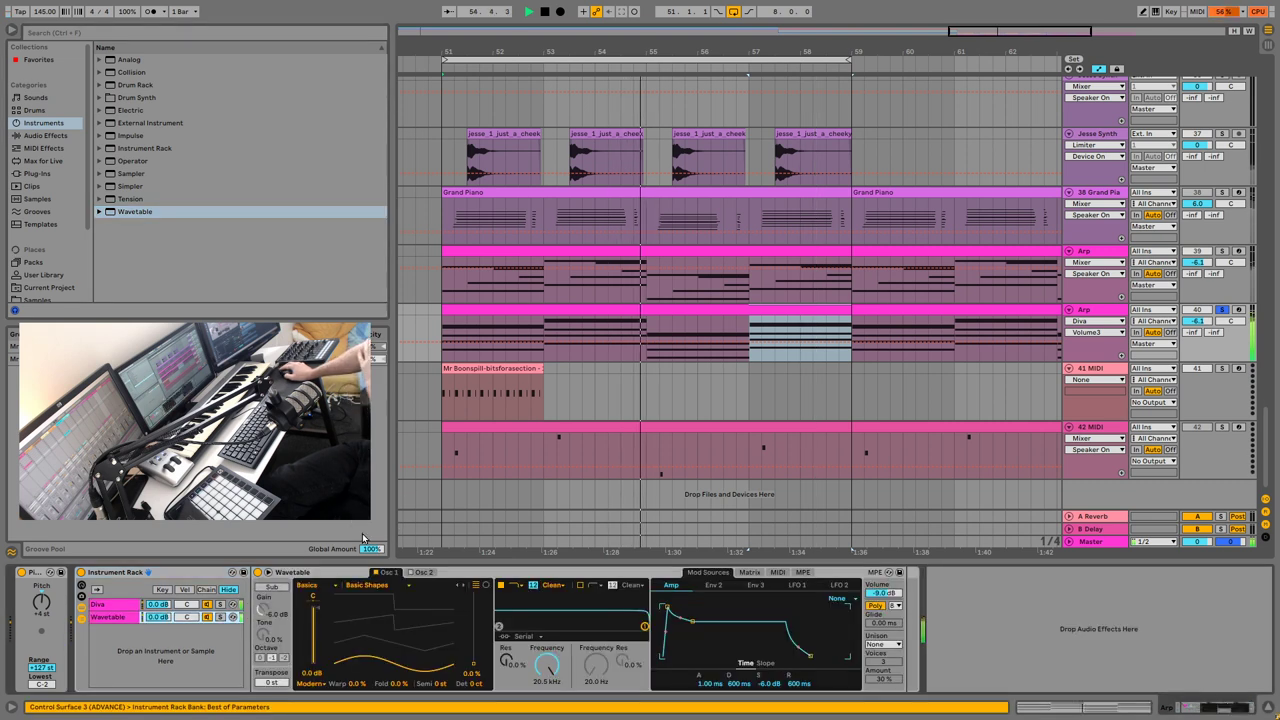
left_click_drag(363, 634, 320, 582)
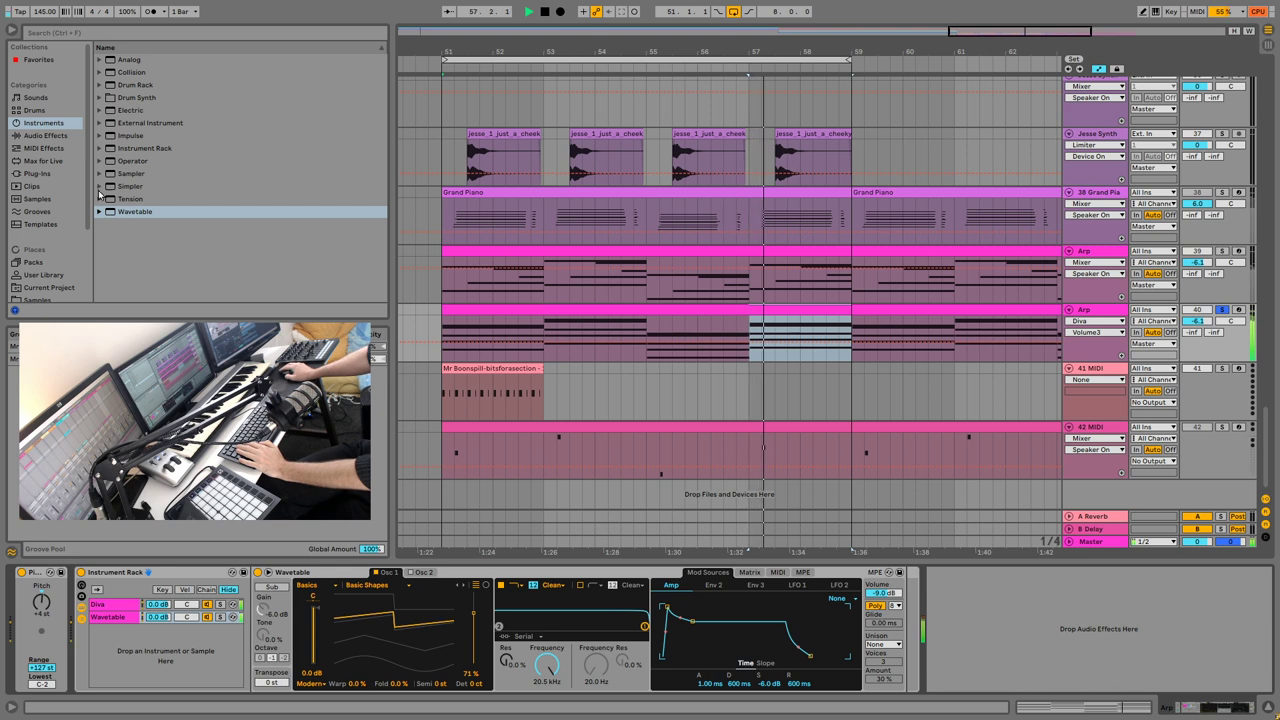
Step: Add a Pitch MIDI effect ahead of Wavetable in the rack's Wavetable chain
left_click(40, 173)
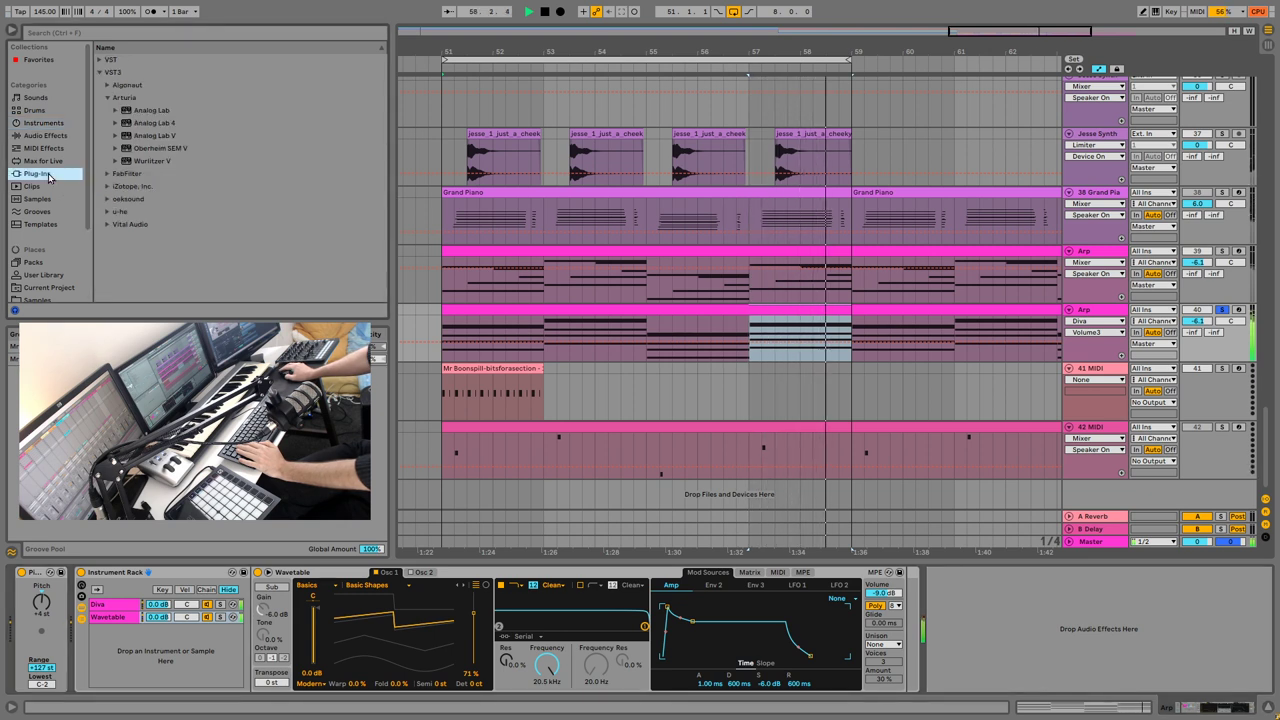
left_click(51, 151)
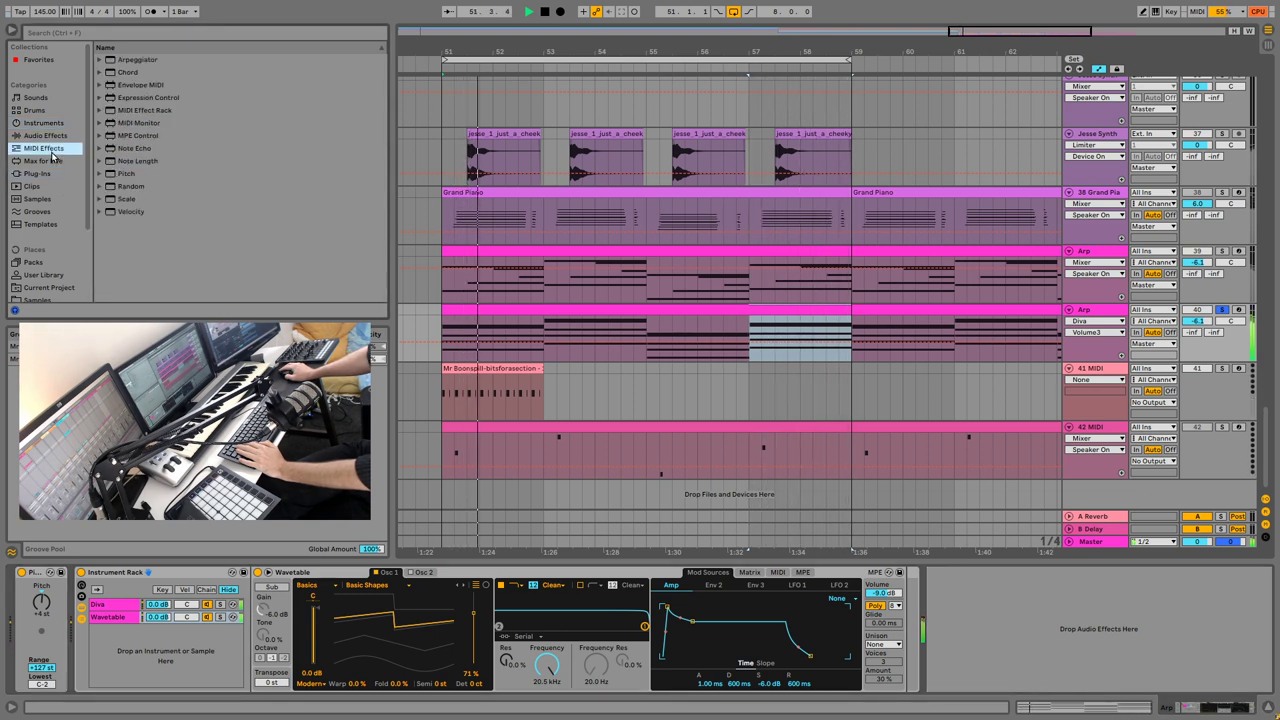
left_click_drag(126, 174, 170, 640)
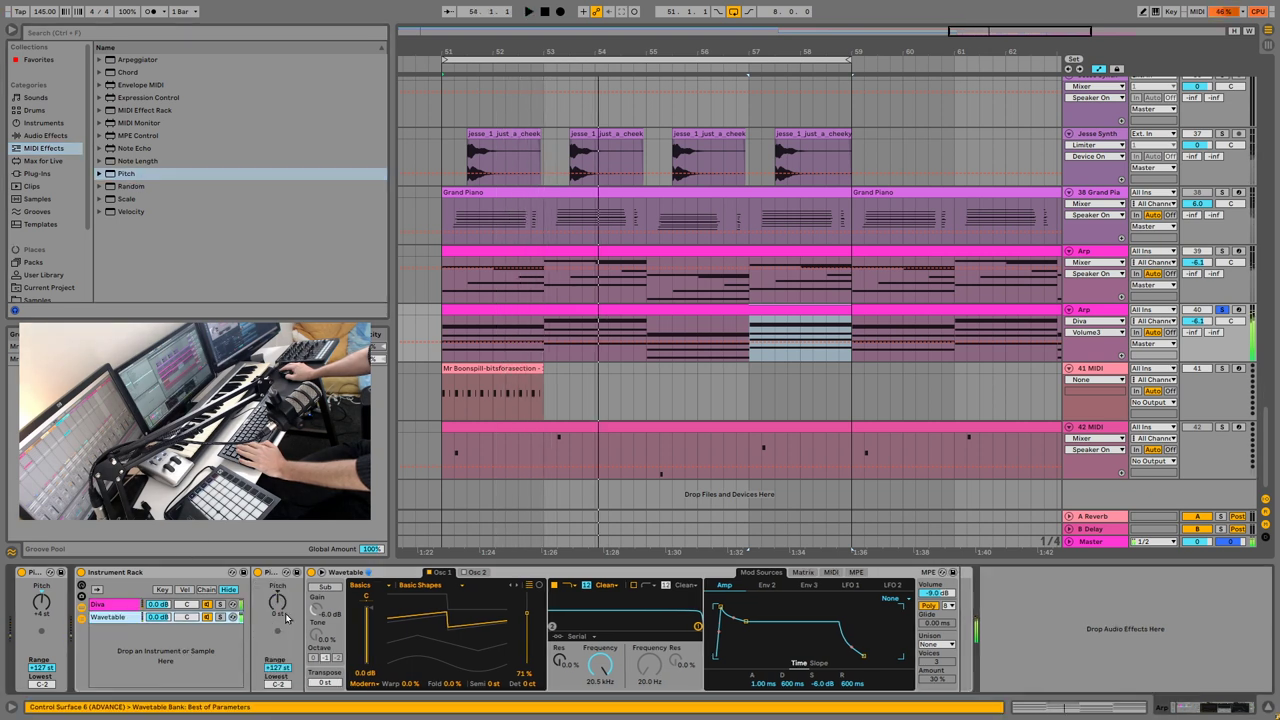
Step: Try a higher transposition on the Wavetable chain's Pitch effect during playback, and undo it
key("space")
key("space")
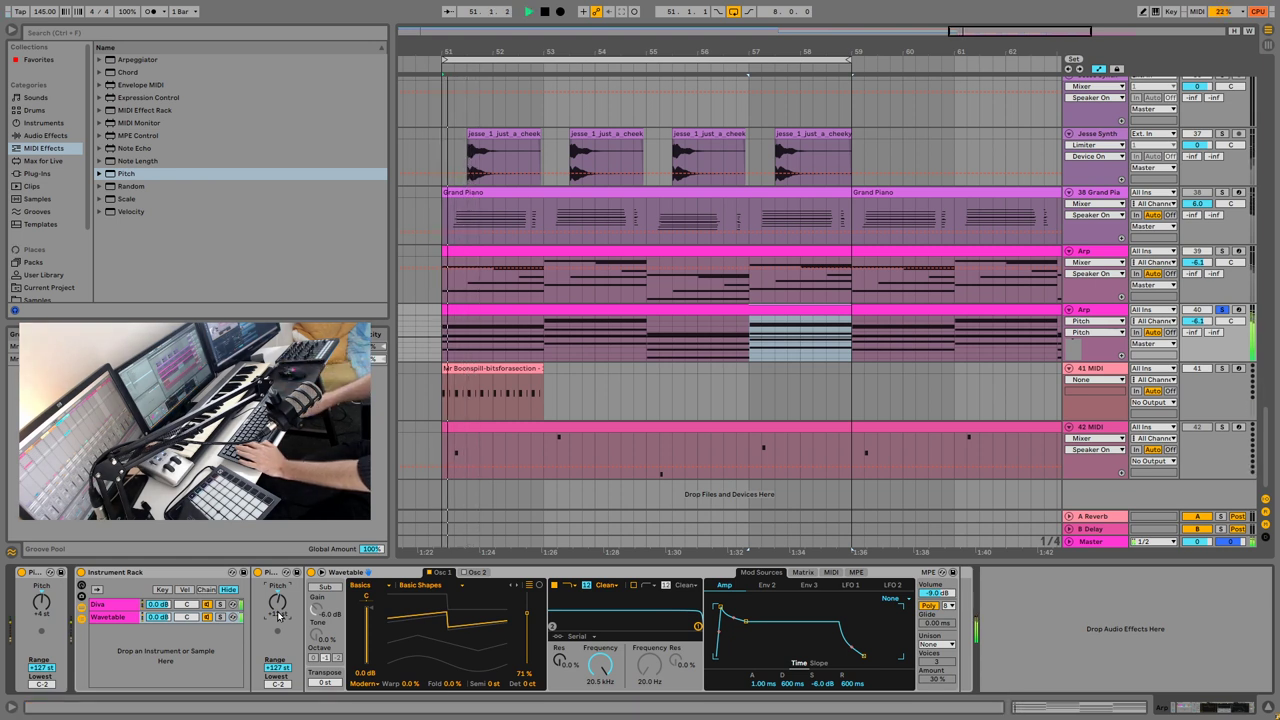
key("space")
key("ctrl+z")
key("space")
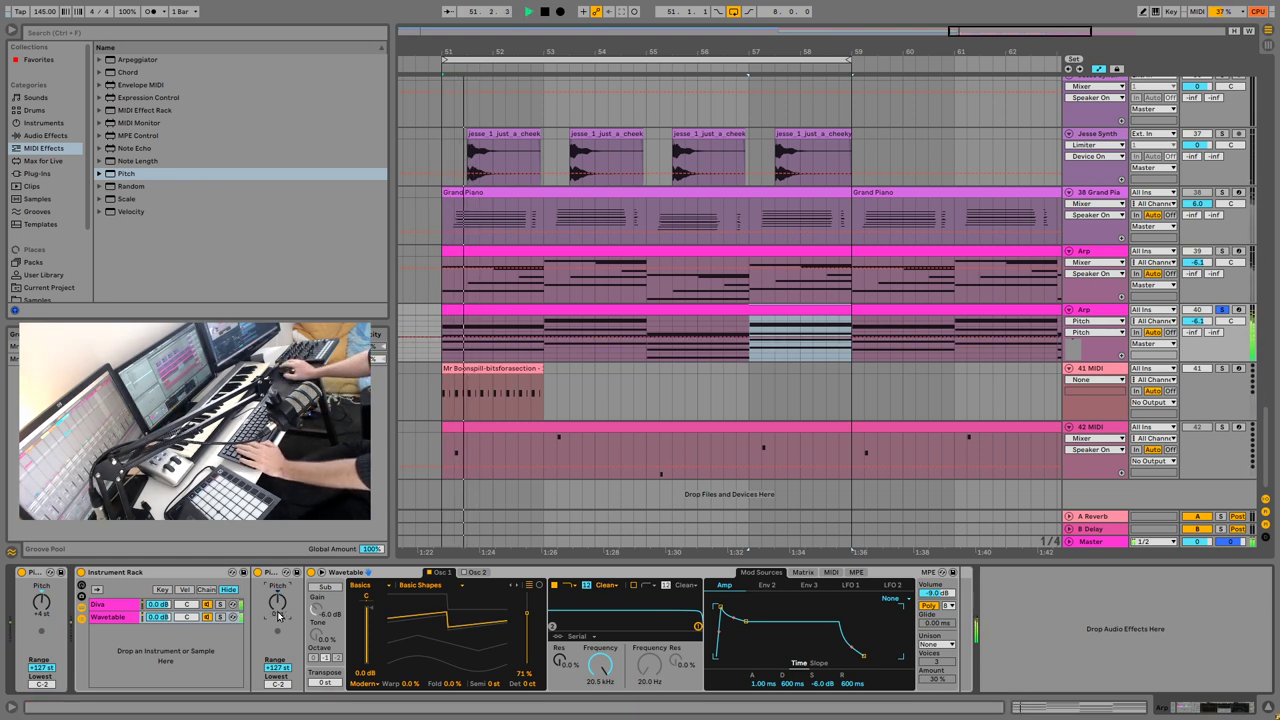
Step: Audition Wavetable's Position Spread unison mode, and set the unison mode to Random Note
left_click(937, 644)
left_click(942, 634)
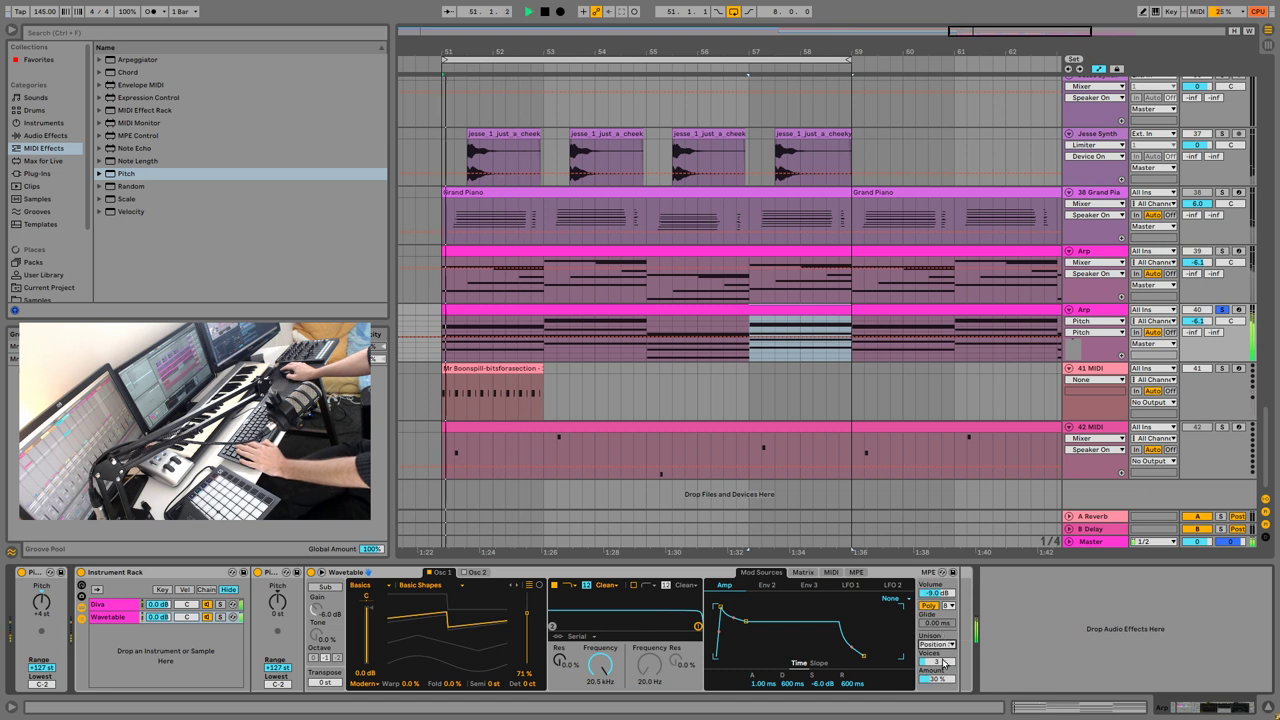
left_click(938, 644)
left_click(938, 644)
key("space")
left_click(938, 644)
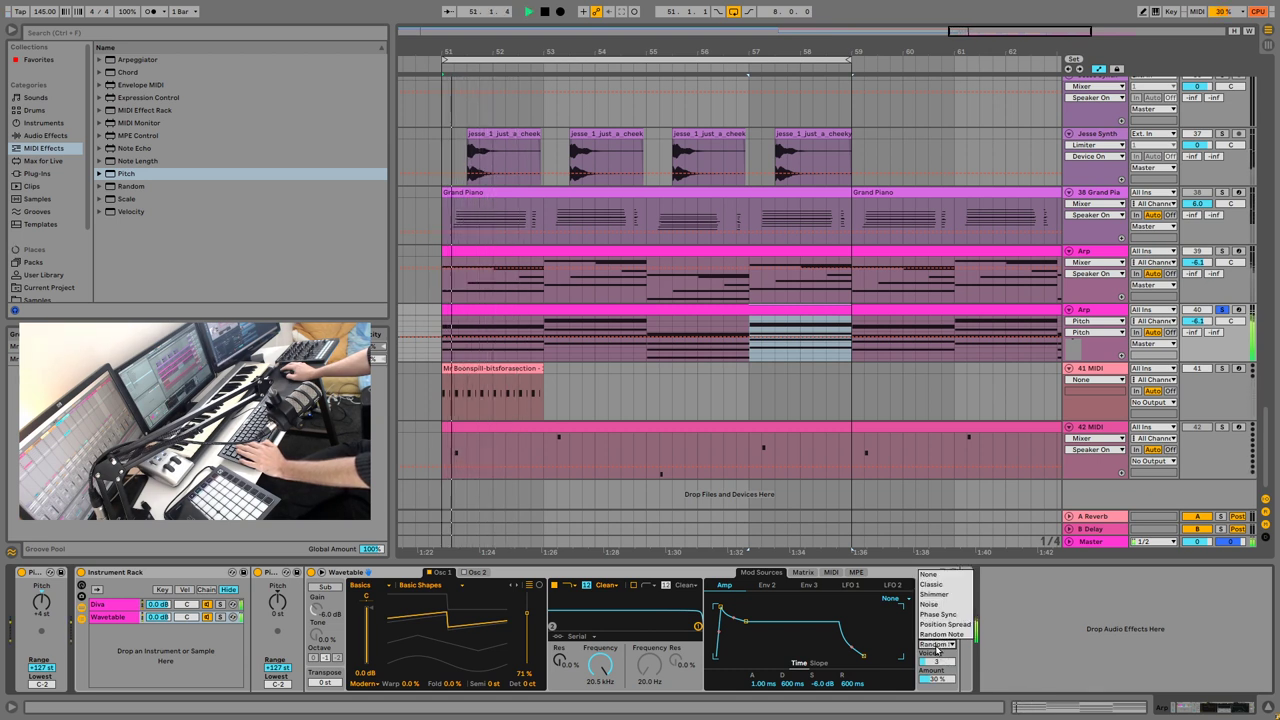
left_click(1050, 630)
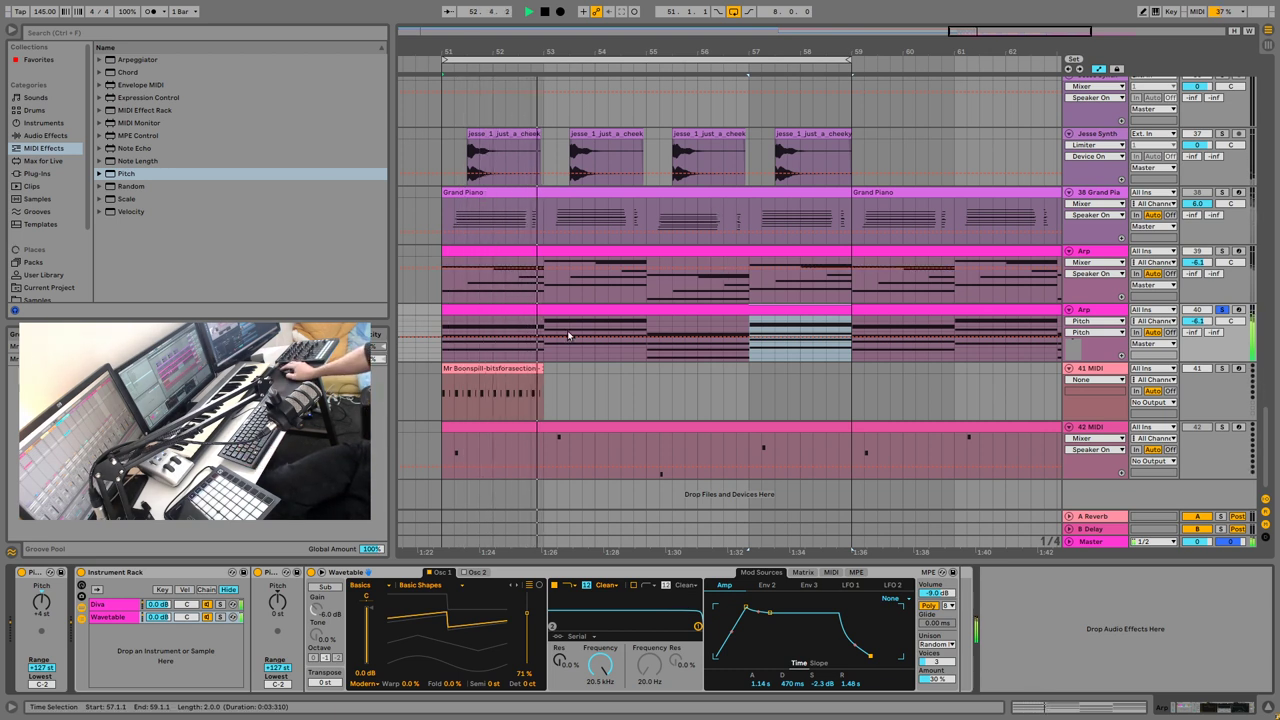
Step: Add an Auto Filter after the Instrument Rack and raise its filter frequency to 19.9 kHz
left_click(46, 136)
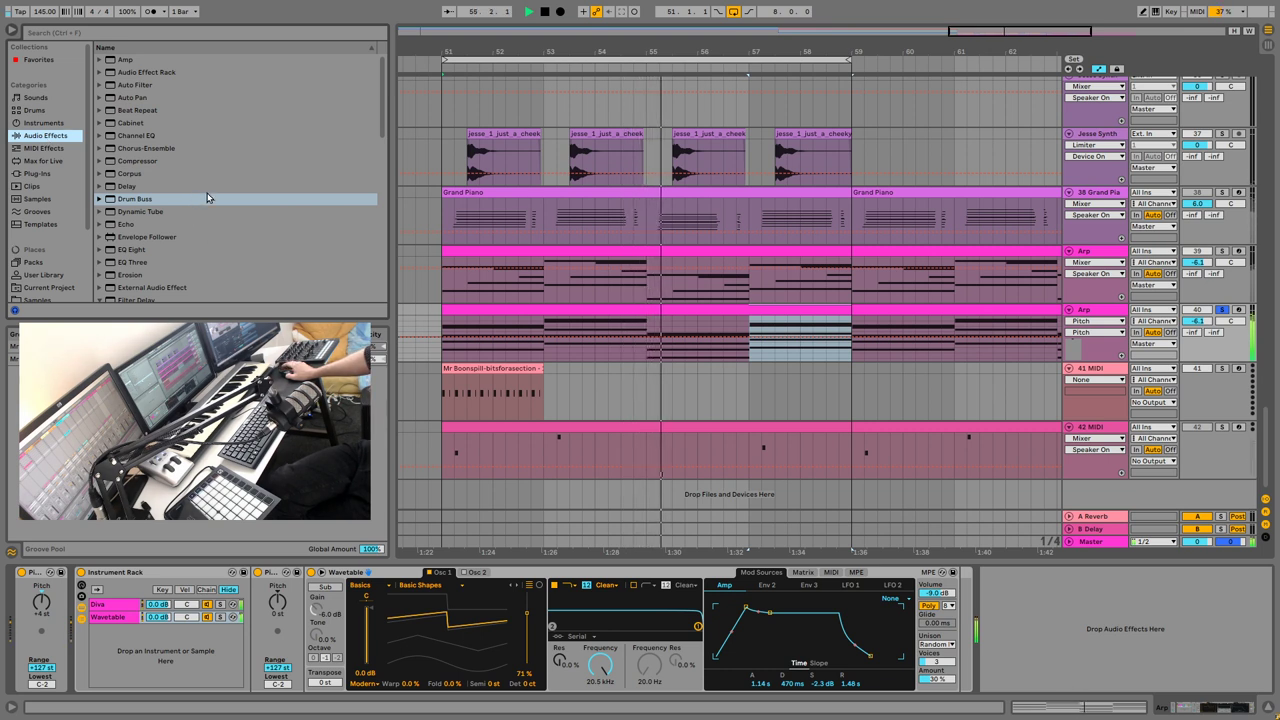
scroll(207, 192, "down", 3)
scroll(207, 192, "up", 3)
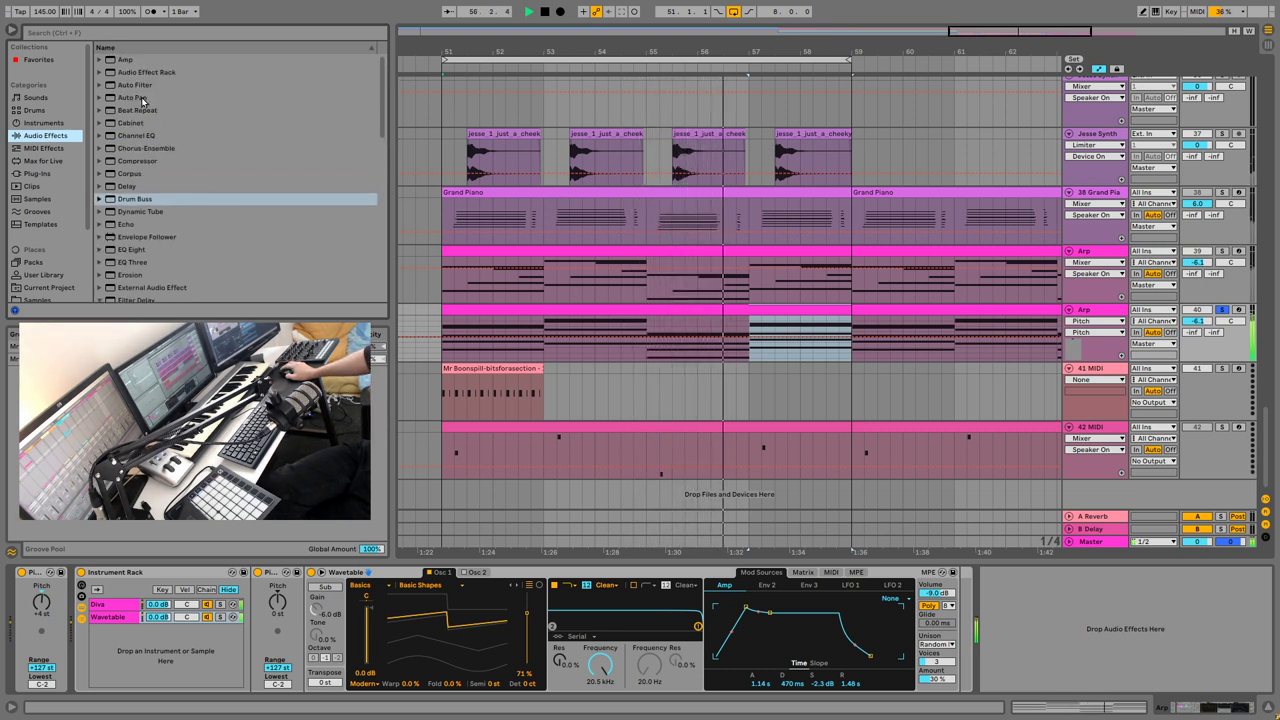
left_click(138, 86)
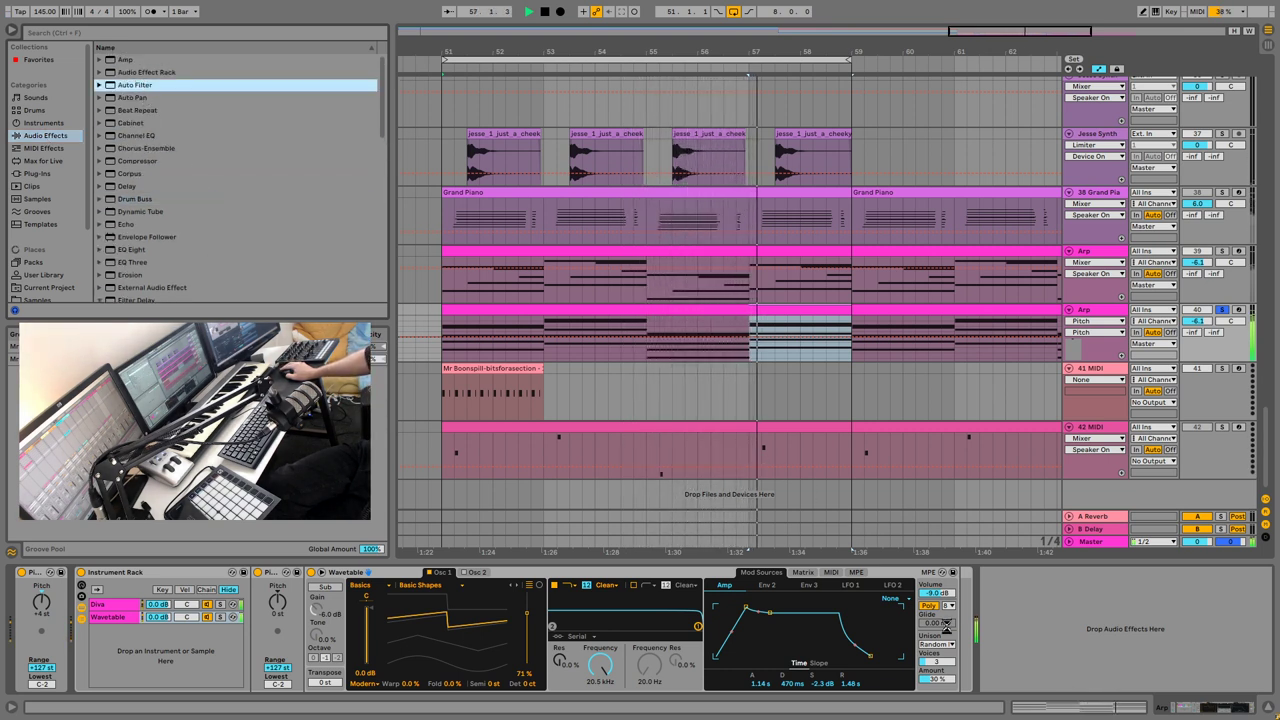
left_click_drag(946, 624, 953, 634)
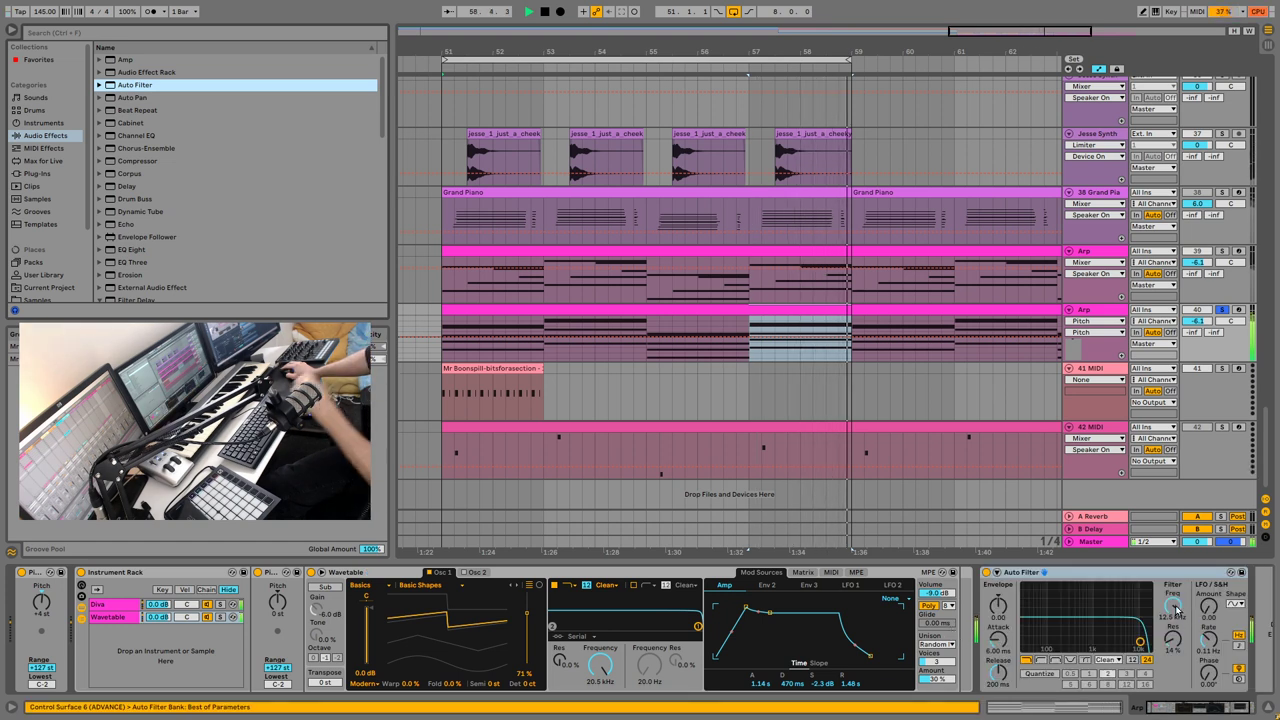
left_click_drag(1139, 641, 1150, 641)
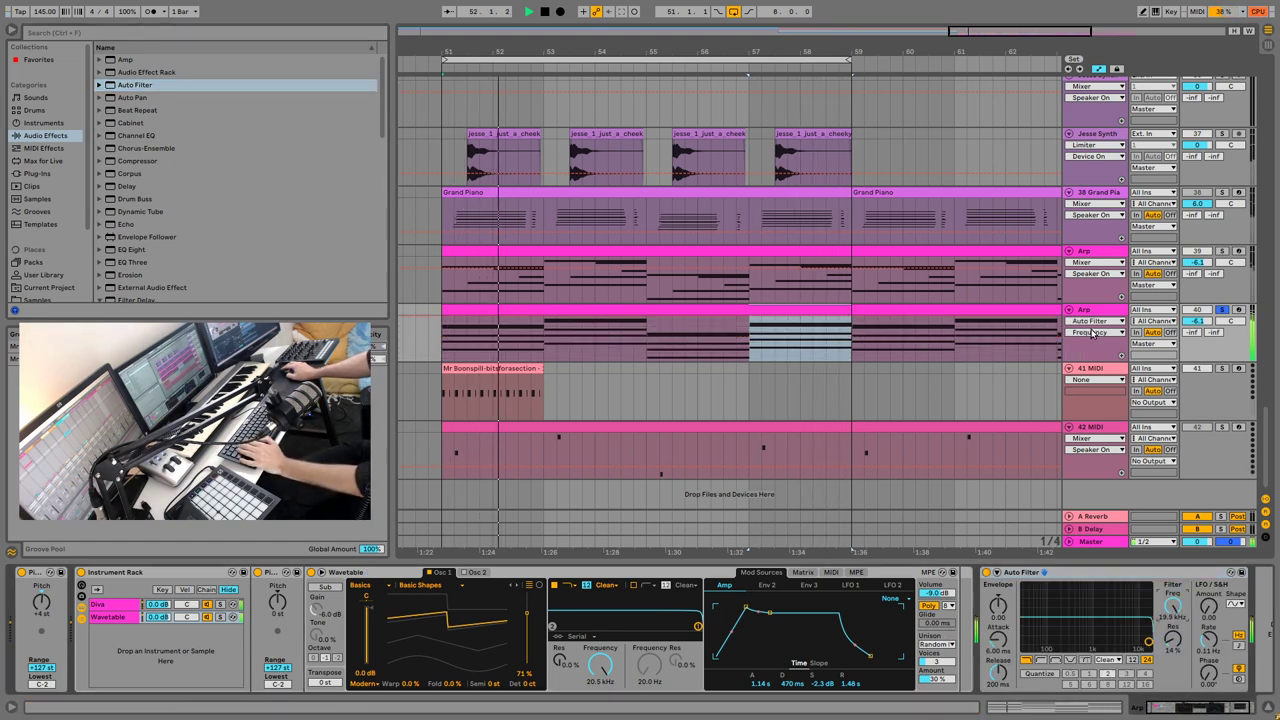
Step: Draw a steep Auto Filter frequency fall on the duplicated Arp track, from 19.9 kHz at bar 51 to its minimum just past beat 51.2
left_click_drag(445, 340, 545, 333)
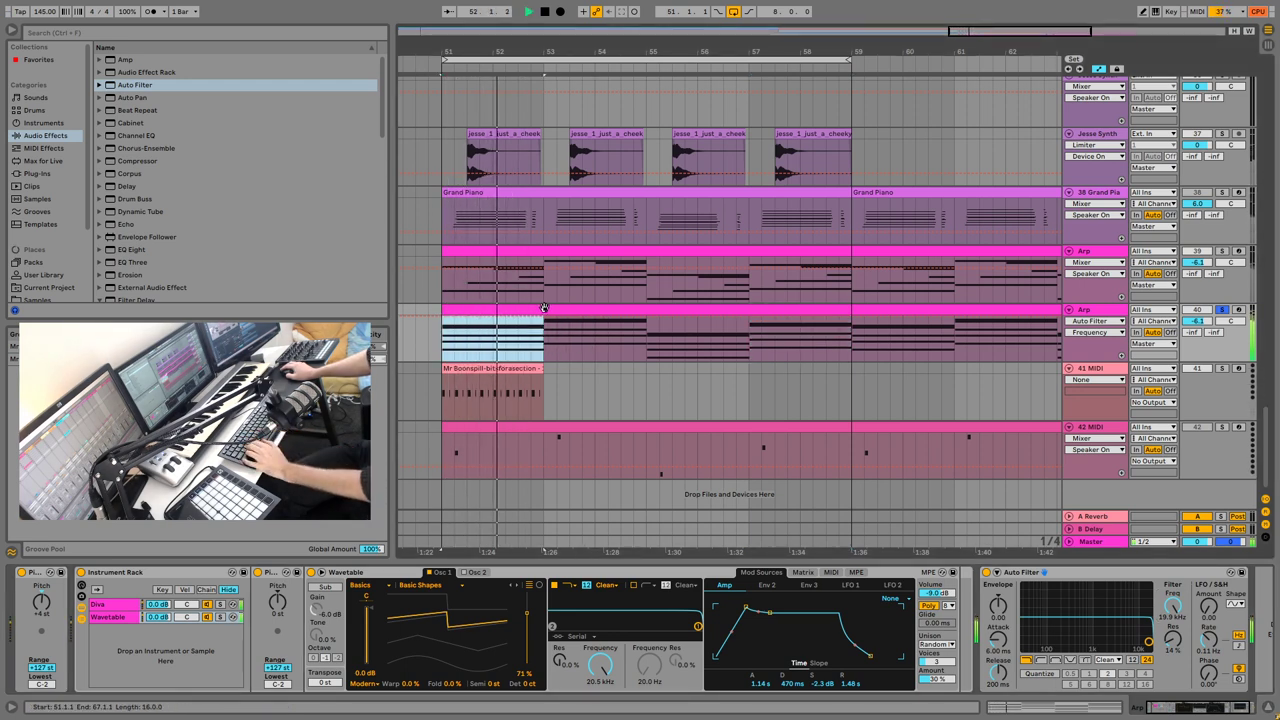
key("z")
key("space")
key("space")
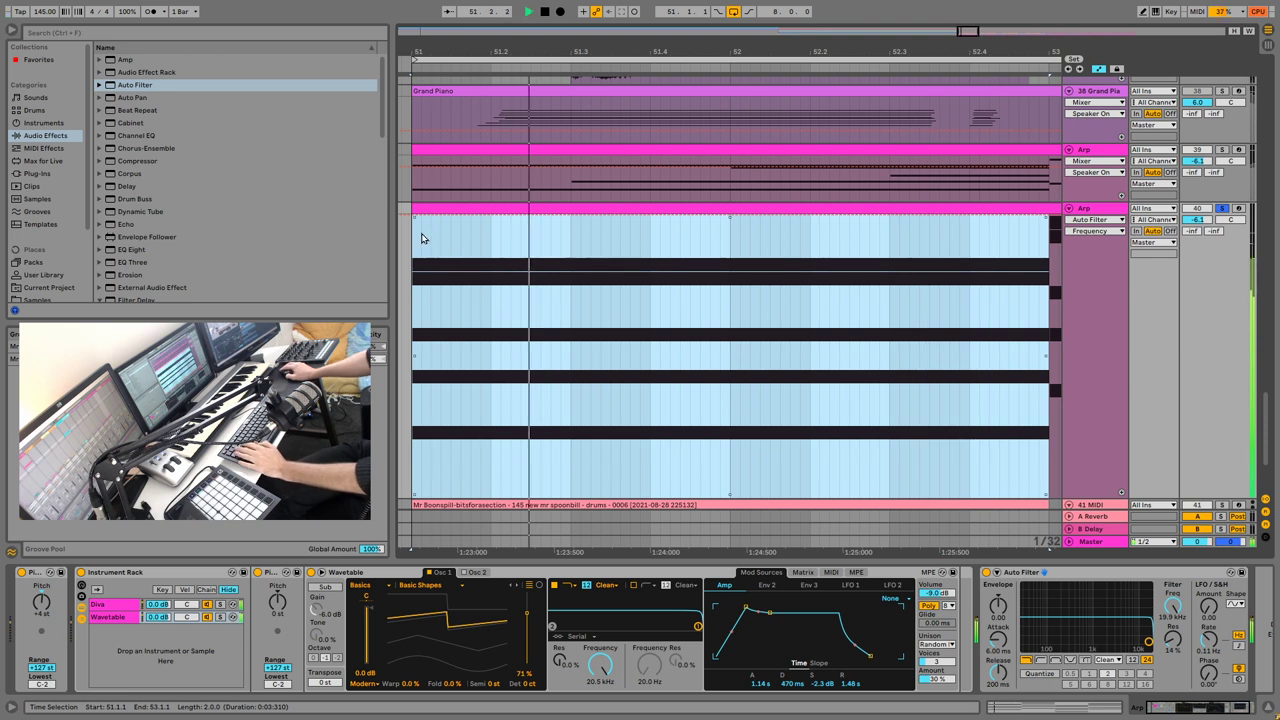
left_click(418, 239)
key("space")
key("space")
key("space")
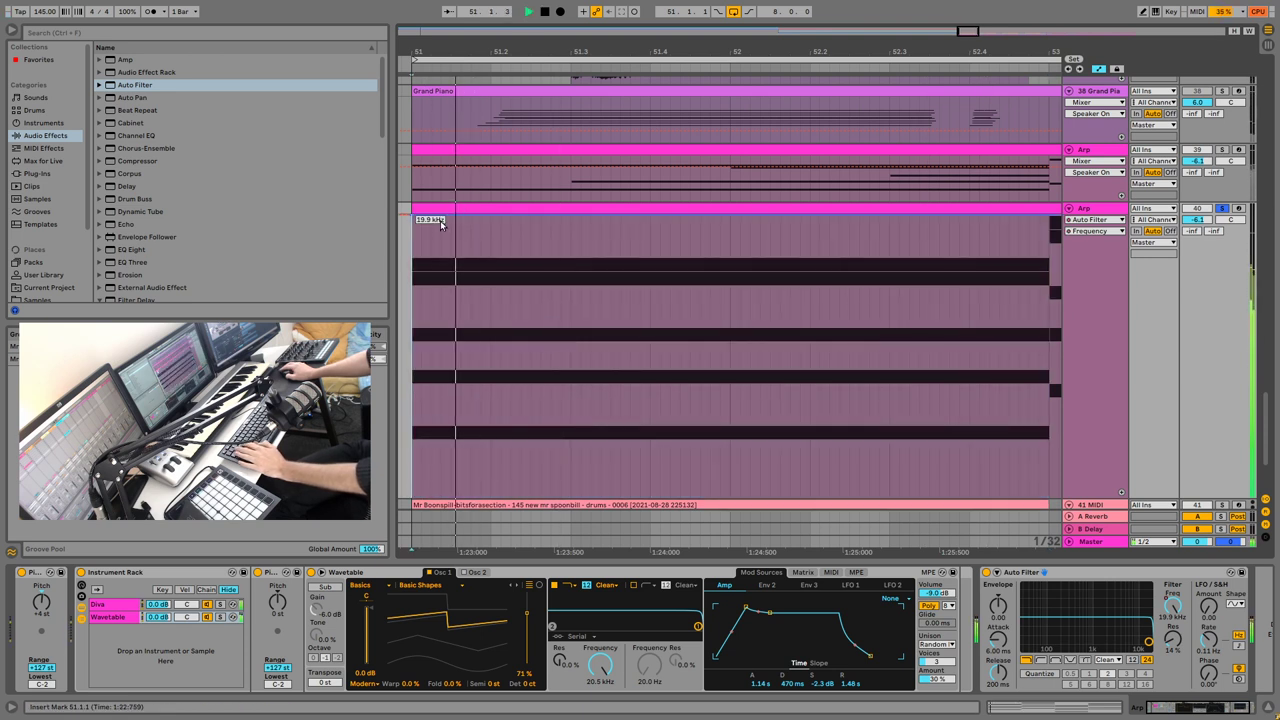
key("space")
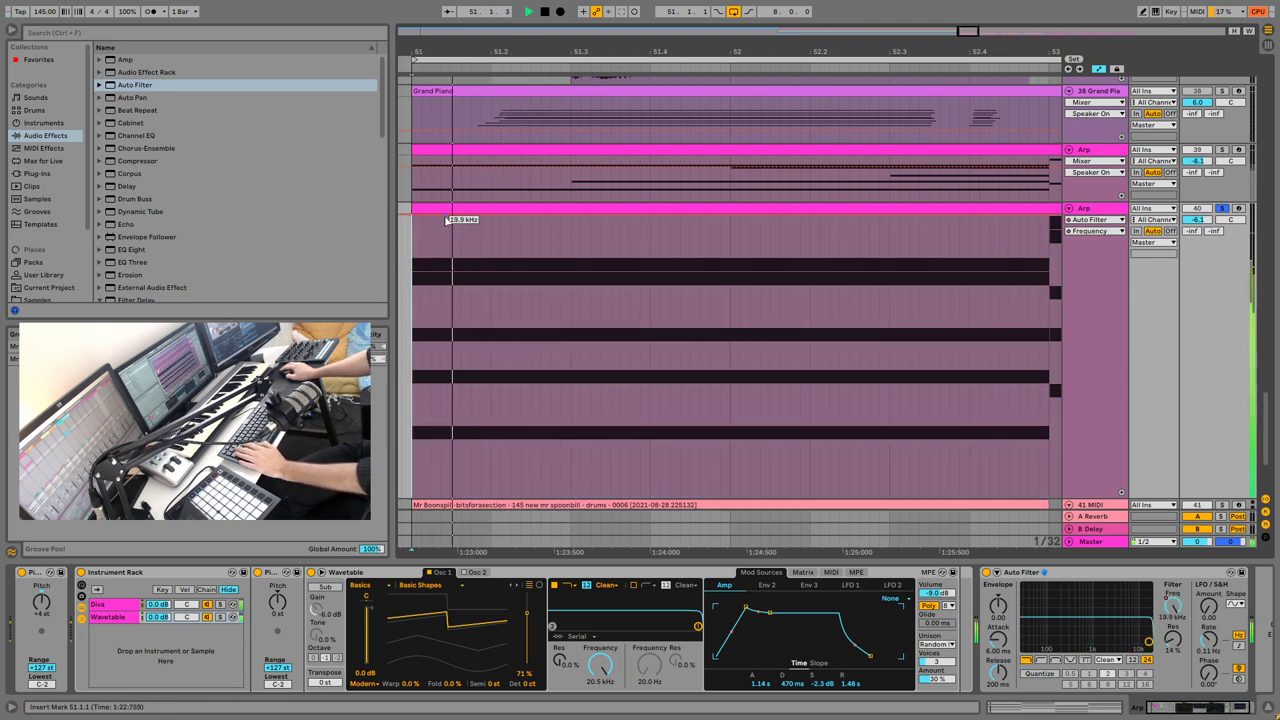
left_click_drag(455, 220, 512, 500)
key("space")
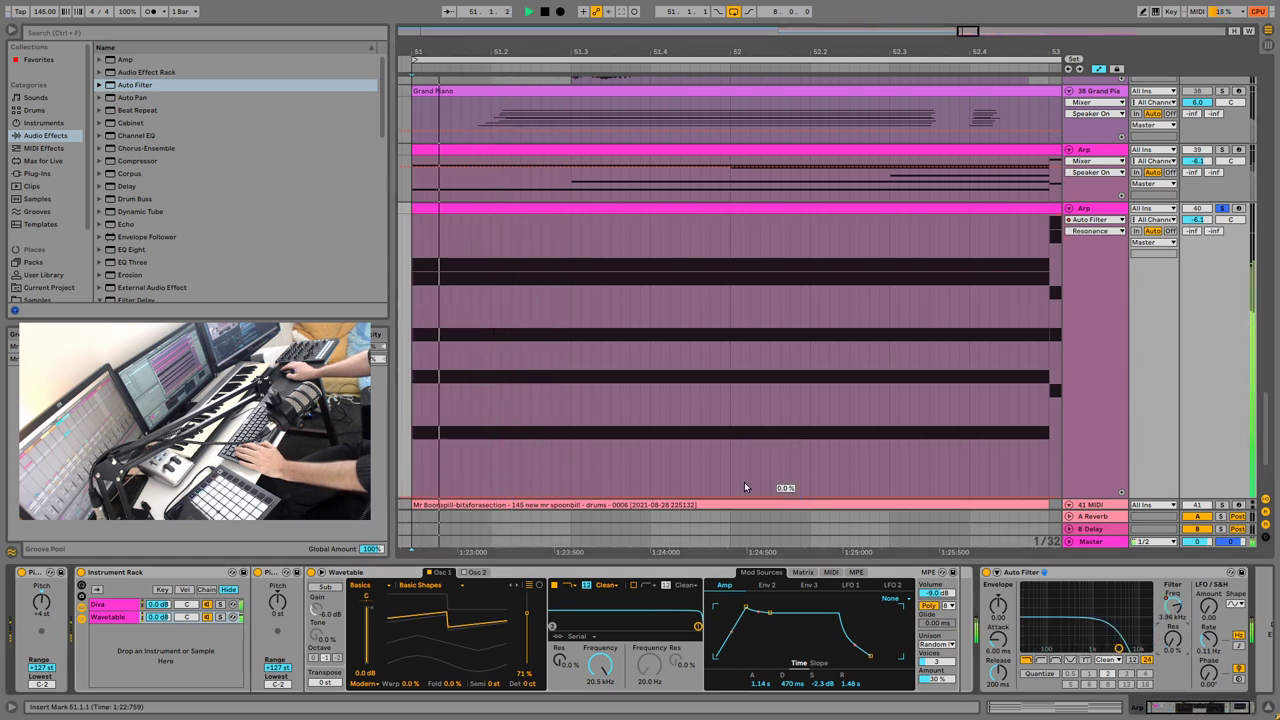
Step: Re-enable the overridden frequency automation and reshape the falling ramp to start slightly after bar 51 and end between beats 51.3 and 51.4
left_click_drag(1176, 620, 1178, 612)
key("space")
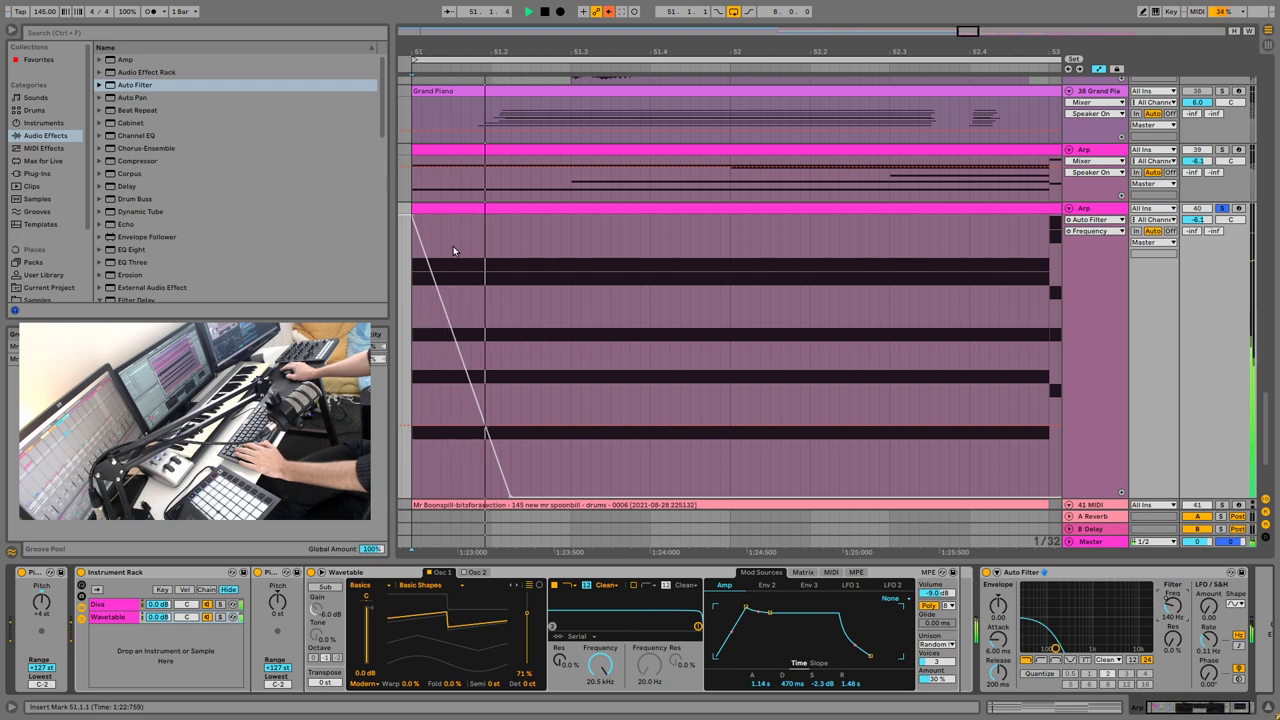
left_click(424, 260)
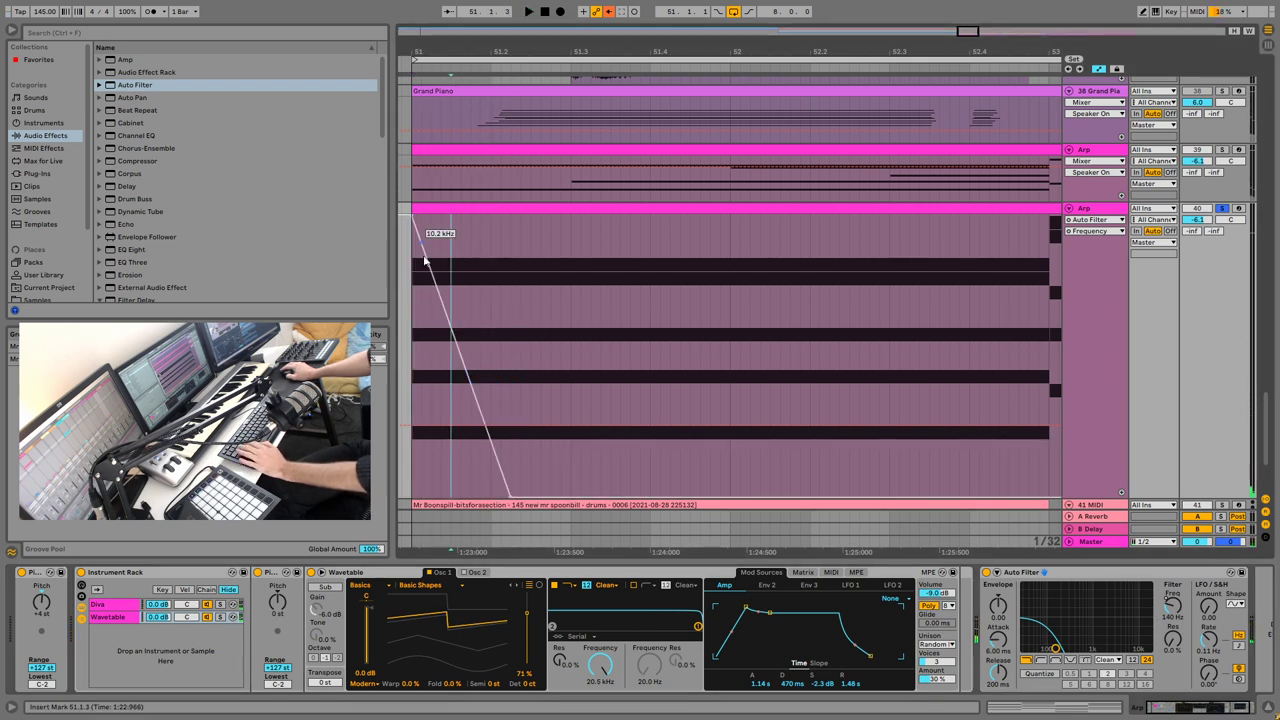
left_click_drag(421, 237, 441, 214)
left_click(613, 10)
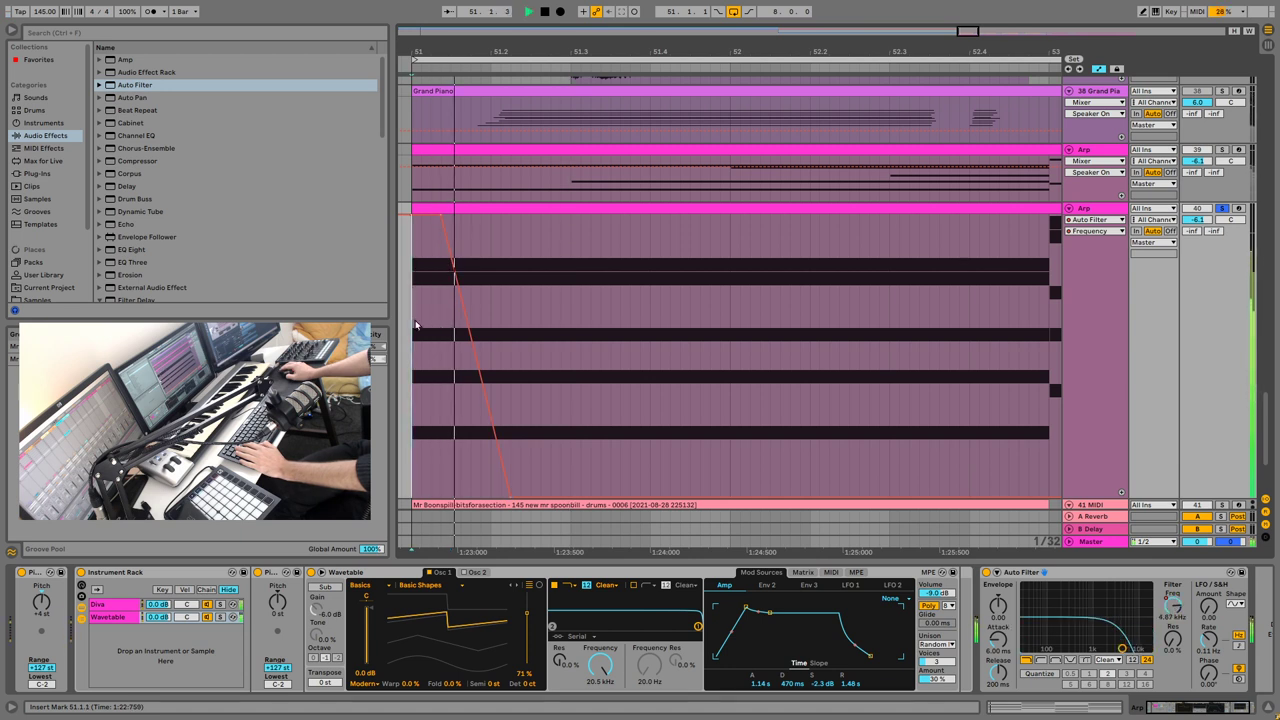
key("space")
left_click_drag(512, 492, 614, 494)
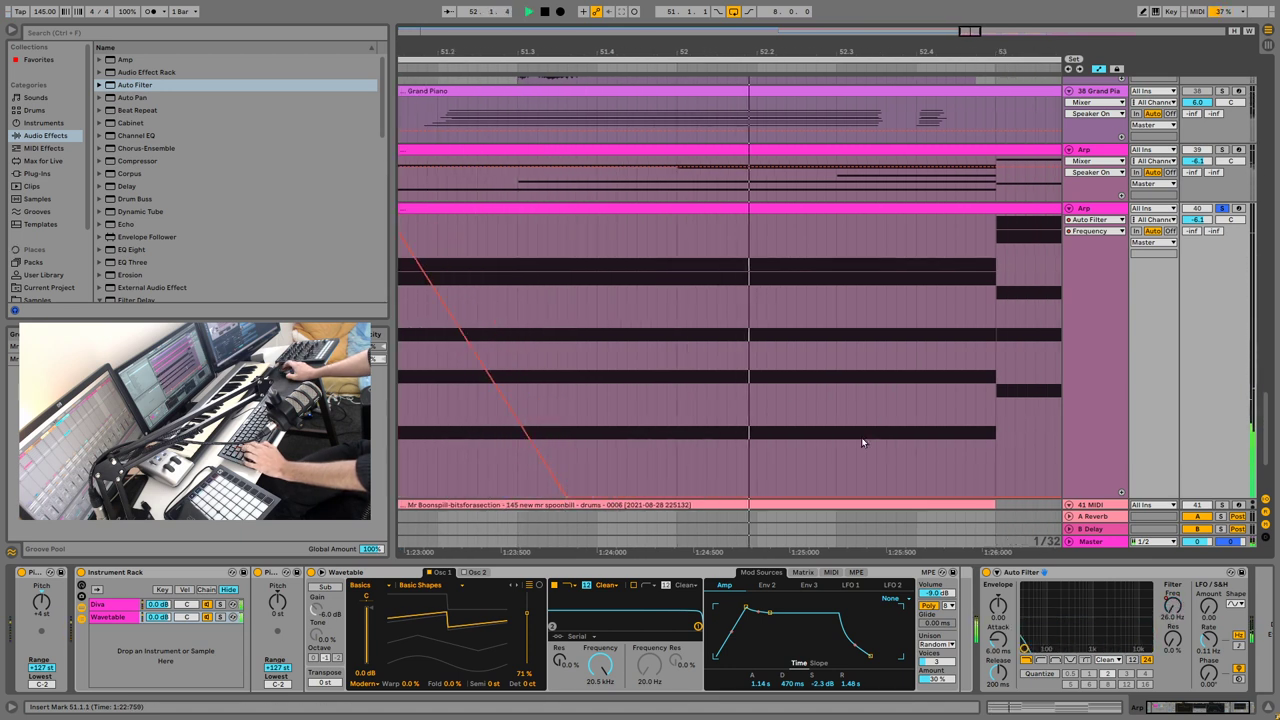
Step: Add a rising filter frequency ramp from the low point after beat 51.3 up to 19.9 kHz at bar 53
left_click(847, 498)
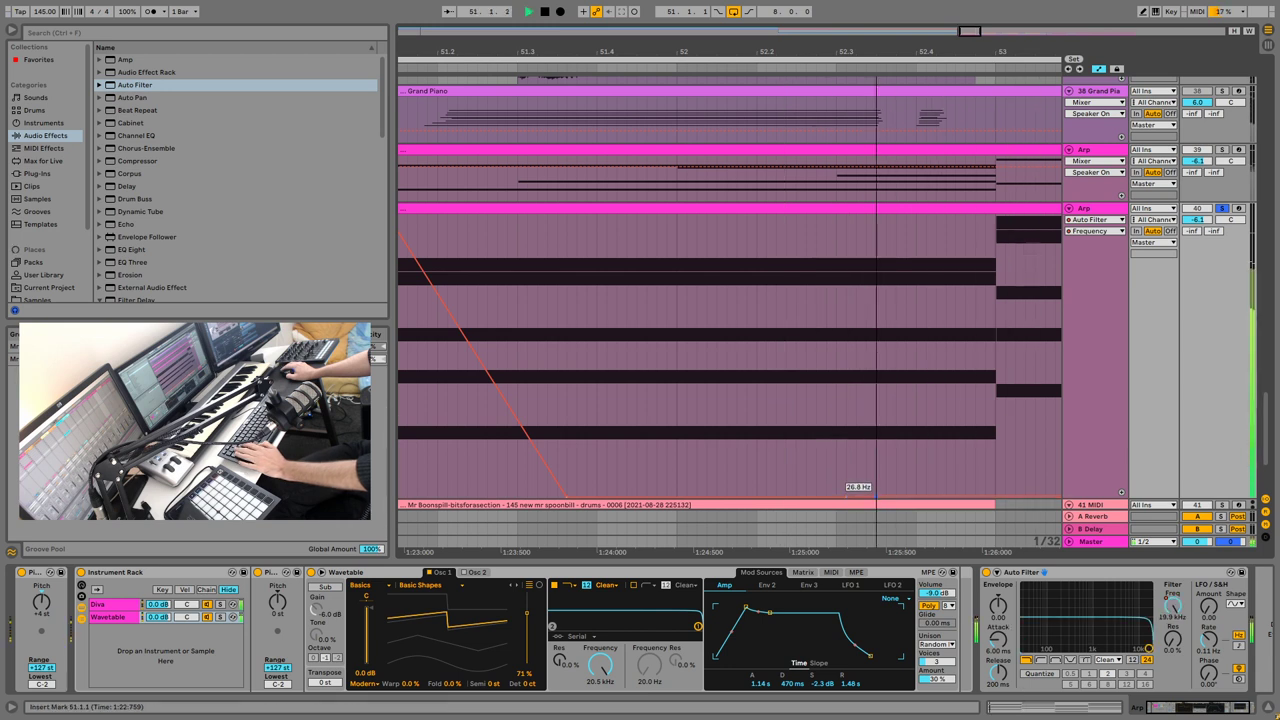
left_click_drag(877, 498, 995, 218)
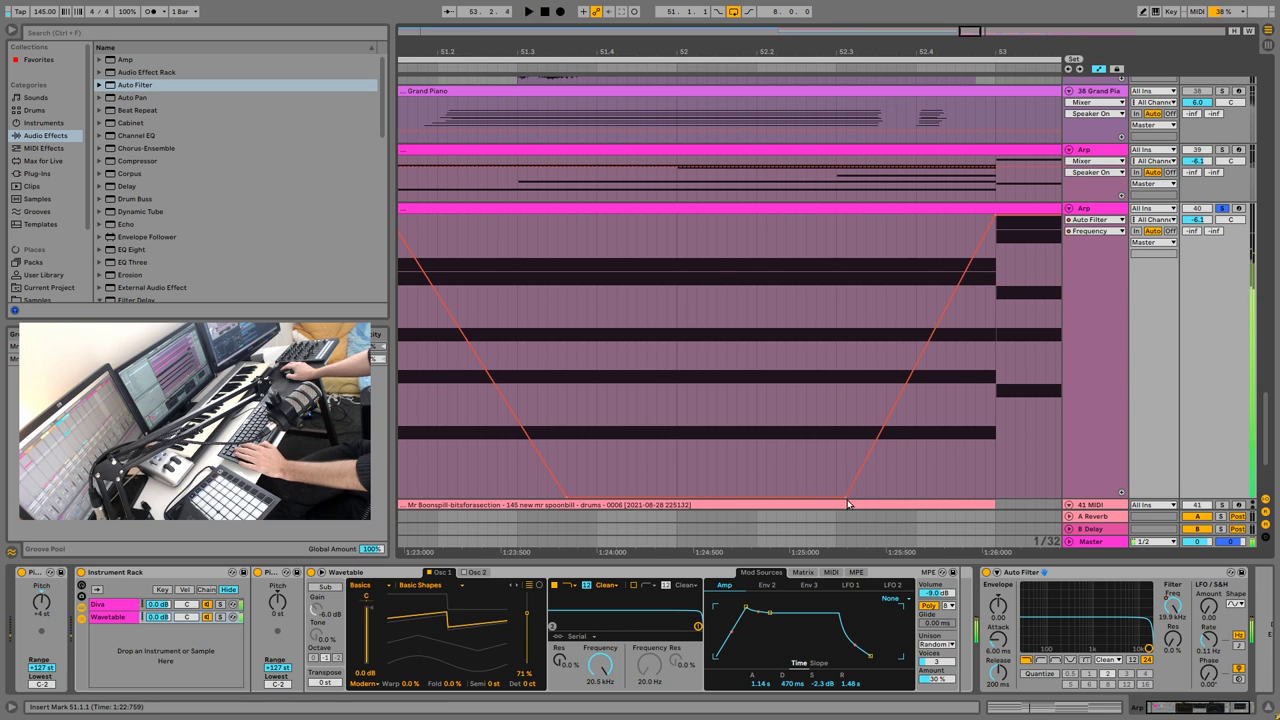
left_click_drag(846, 497, 567, 497)
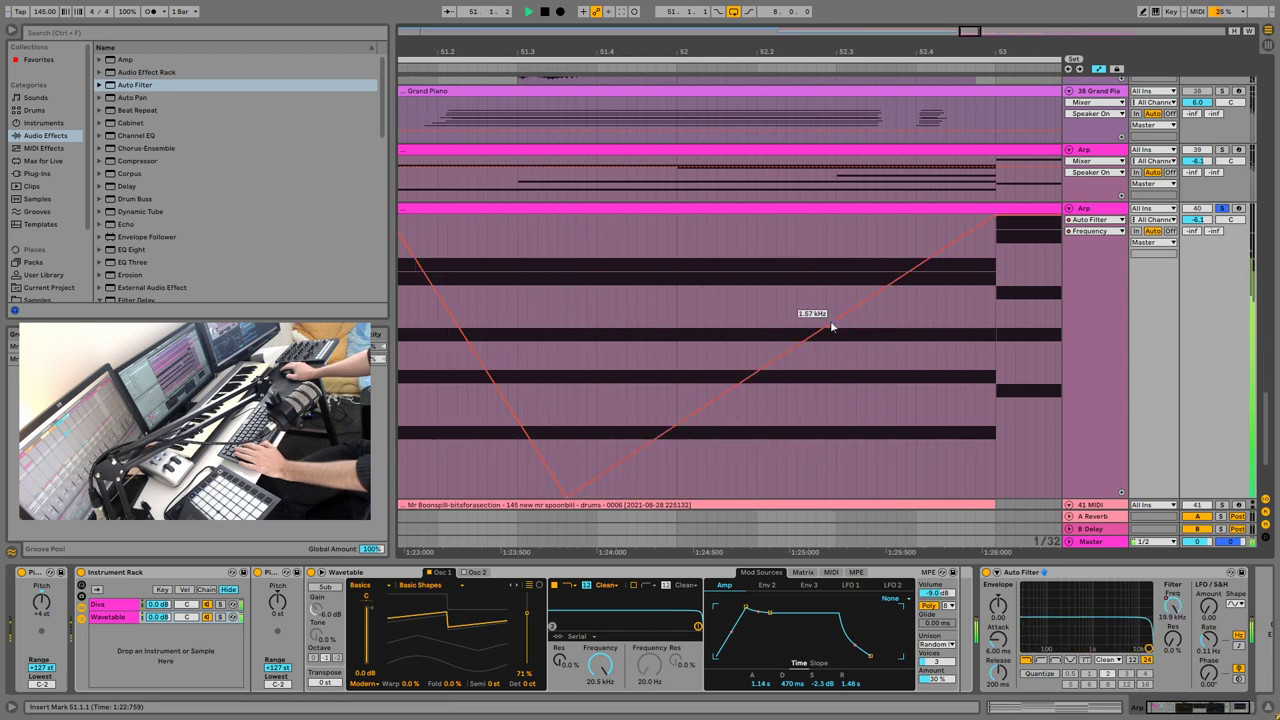
Step: Add a frequency peak at beat 52.3 and a dip at beat 52.4, and curve the segments rising to the peak and to bar 53
left_click_drag(814, 336, 852, 298)
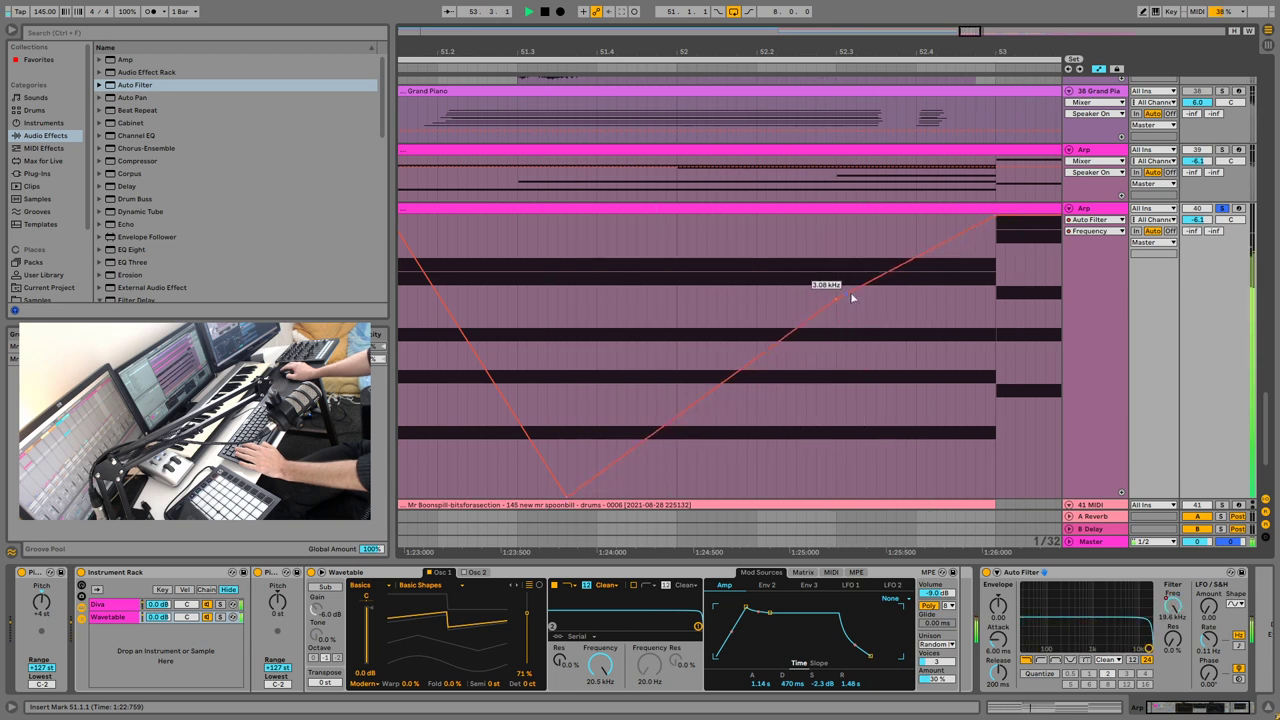
left_click_drag(906, 263, 906, 408)
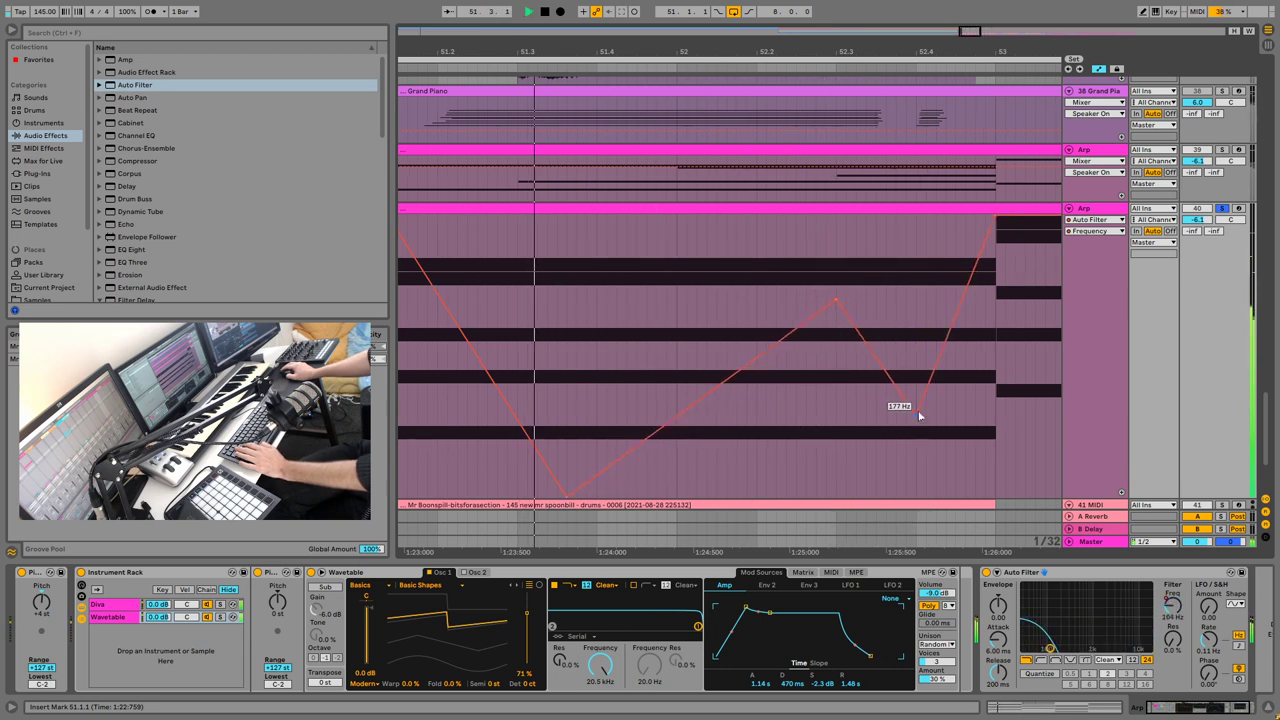
left_click_drag(946, 338, 924, 424)
left_click_drag(916, 377, 916, 367)
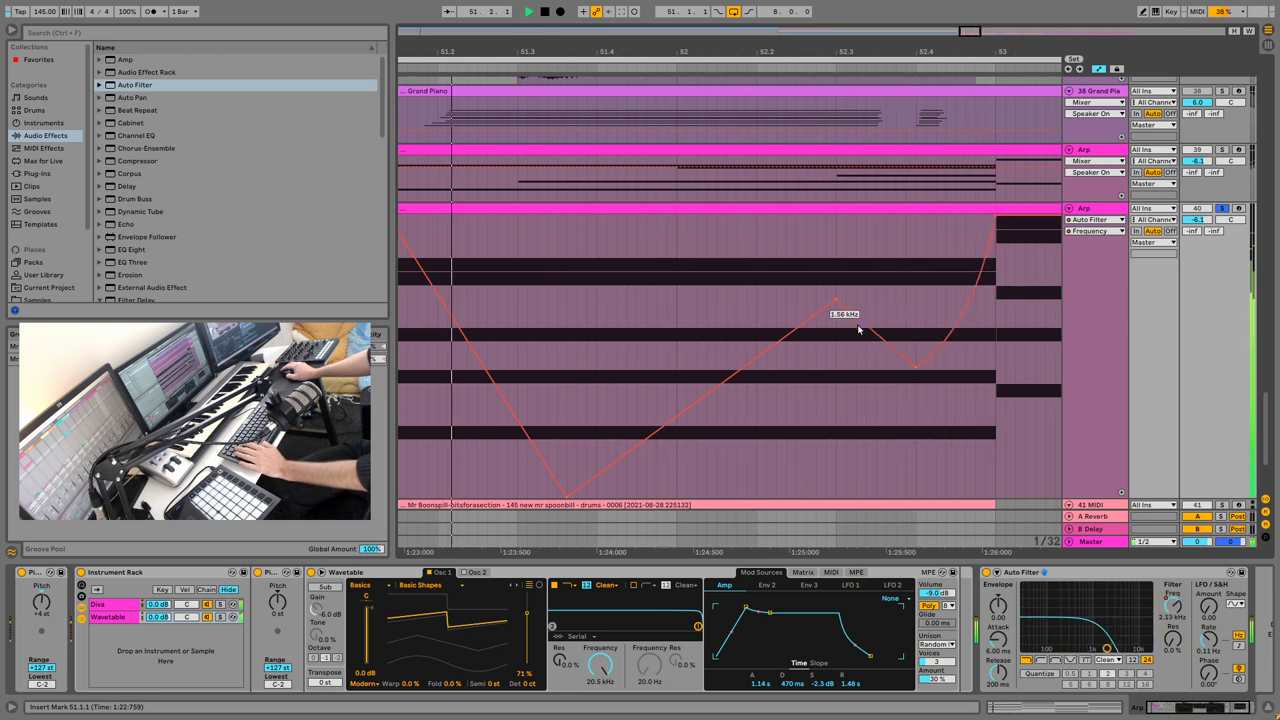
left_click_drag(836, 299, 817, 345)
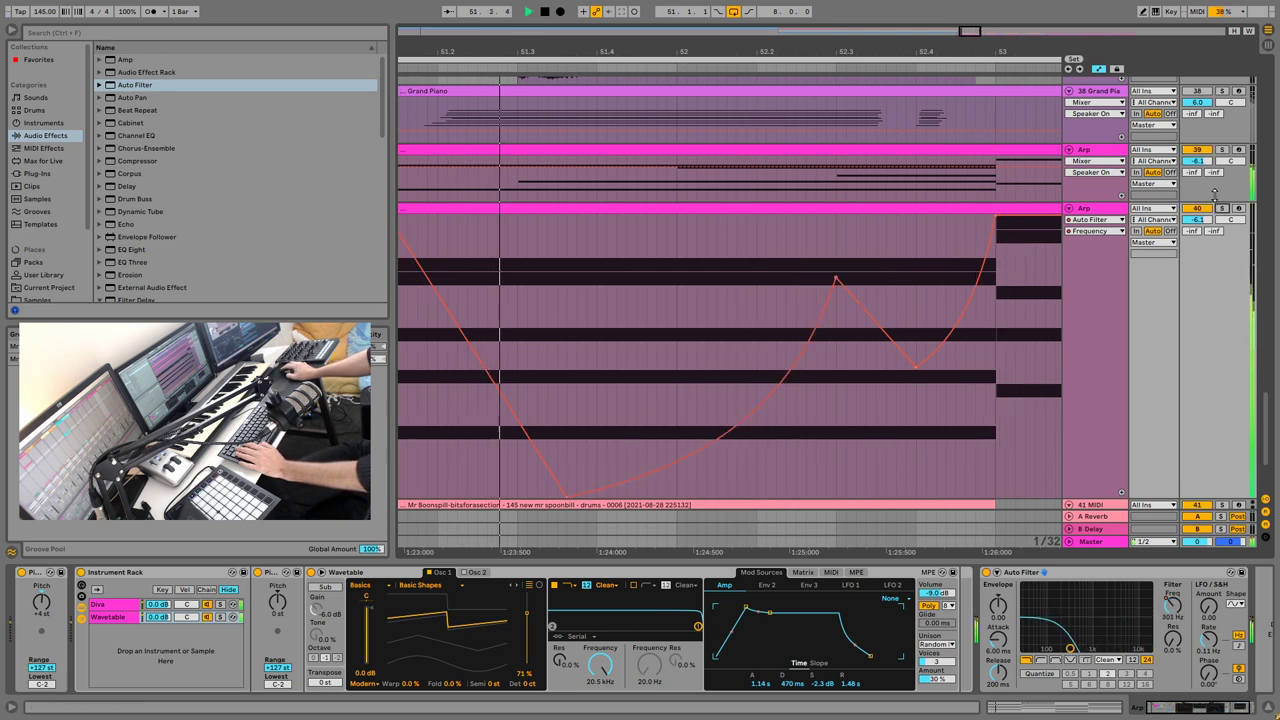
Step: Mute the original Arp track and play the duplicated Arp's filter sweep from bar 51 with the other tracks
scroll(1062, 300, "up", 1)
scroll(1062, 300, "down", 3)
scroll(1093, 295, "up", 5)
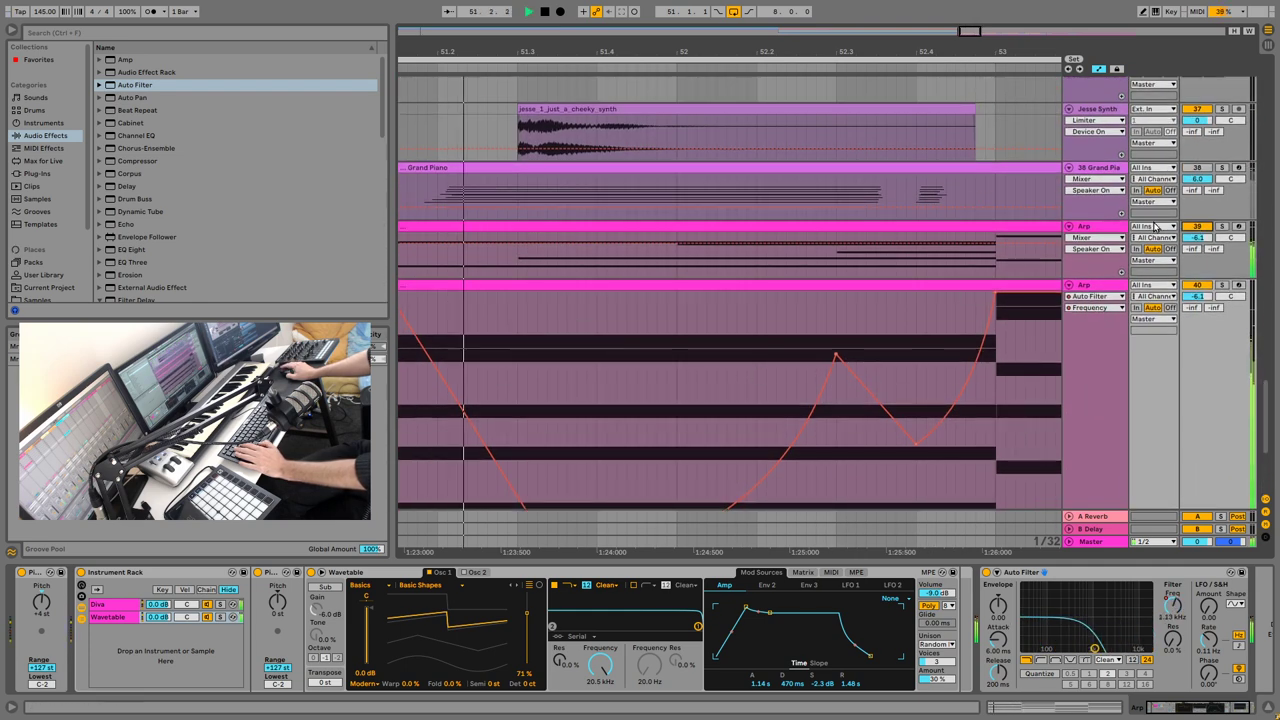
left_click(1200, 206)
left_click(1197, 226)
scroll(793, 390, "down", 4)
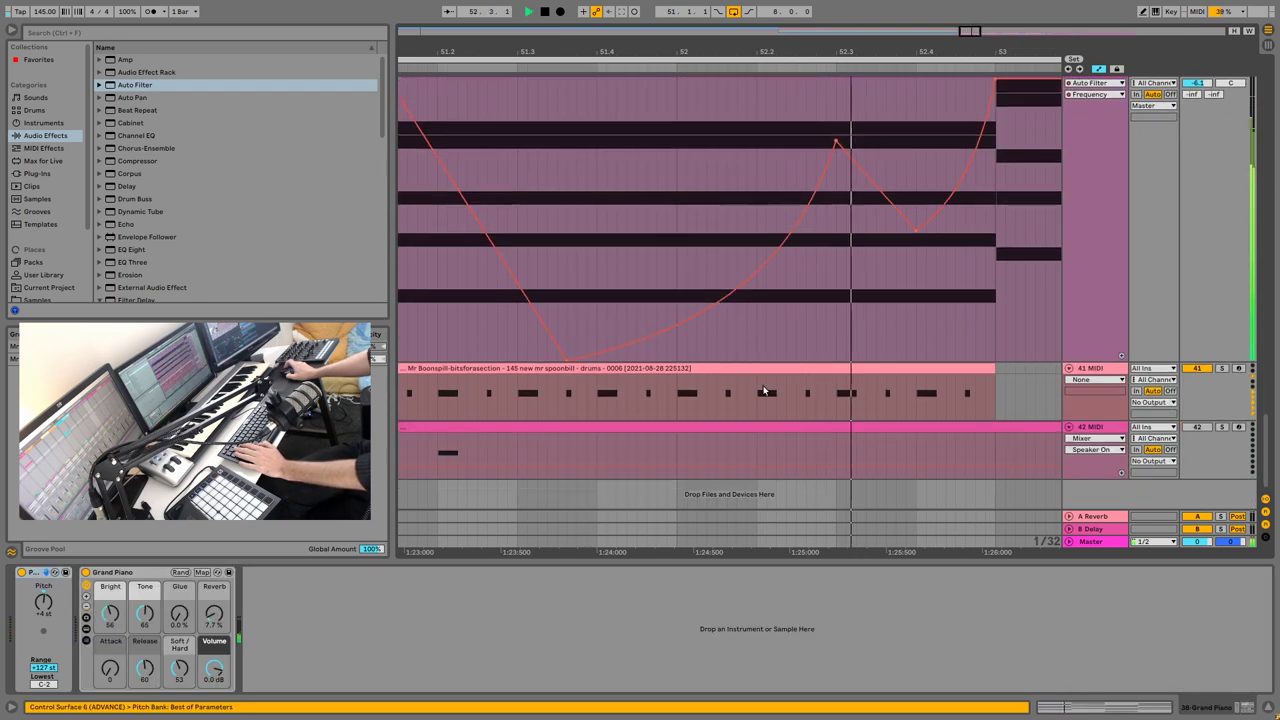
scroll(810, 273, "up", 1)
key("space")
left_click_drag(968, 35, 974, 12)
key("space")
key("space")
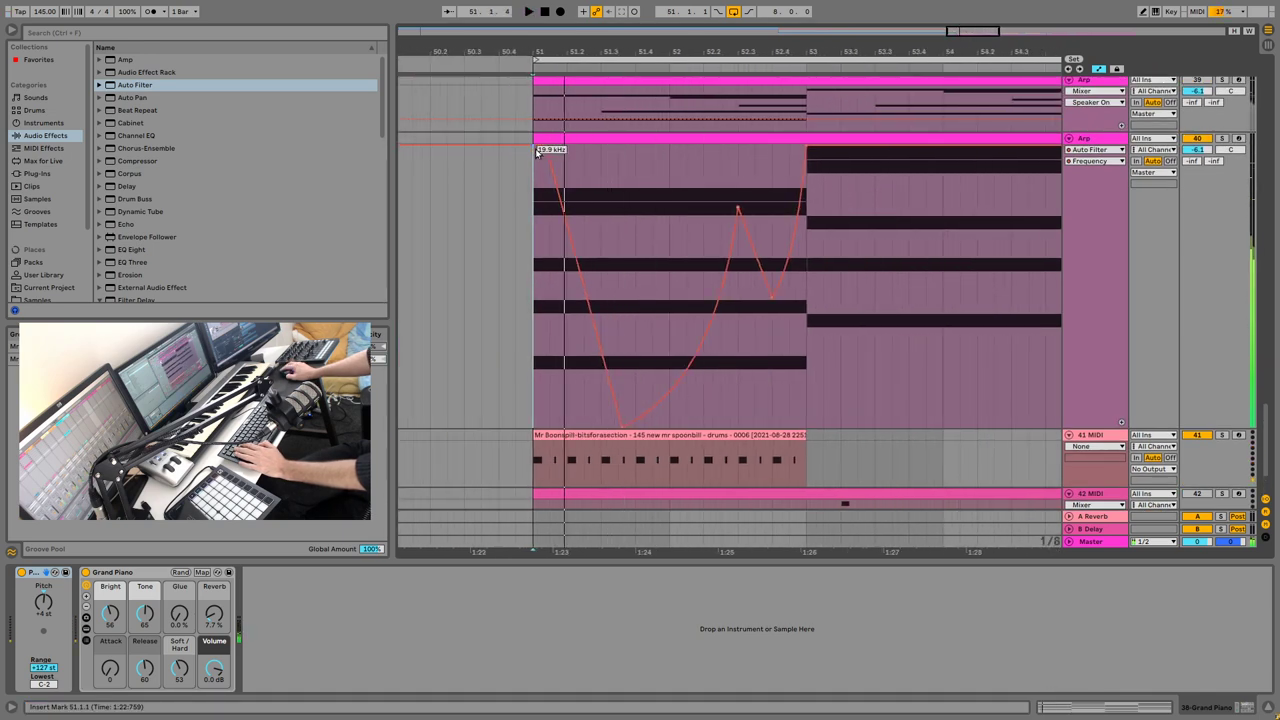
Step: Lower the frequency automation's starting point at bar 51 and reduce the first peak to about 1.57 kHz
left_click_drag(536, 150, 536, 351)
key("space")
key("space")
key("space")
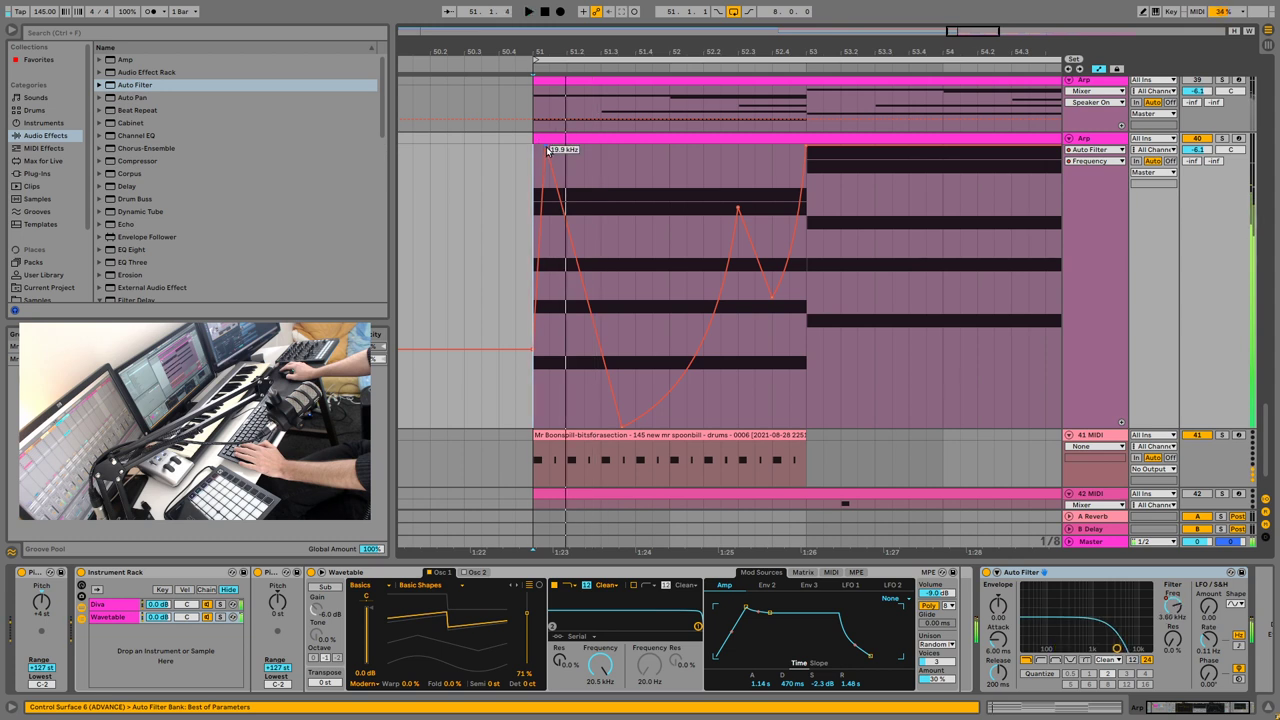
left_click_drag(547, 150, 549, 257)
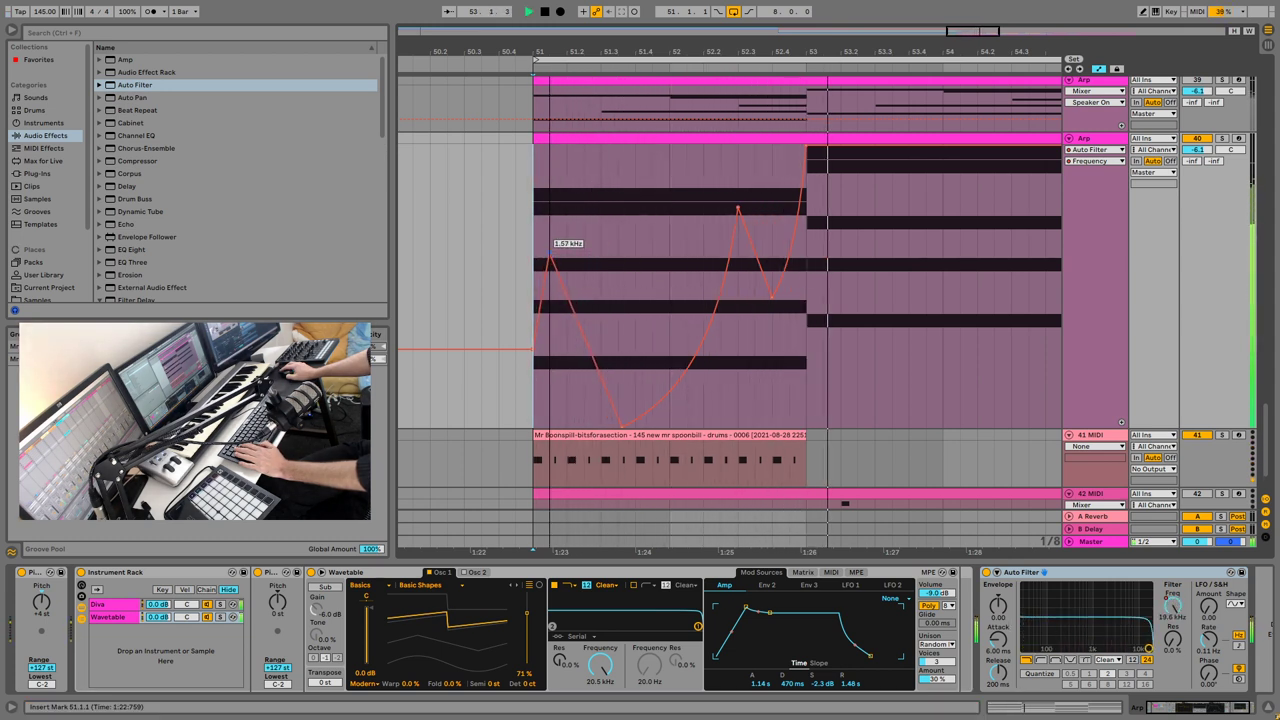
Step: Raise the automation dip near beat 52.4 to about 8.34 kHz and play back the reshaped sweep
left_click_drag(772, 297, 779, 183)
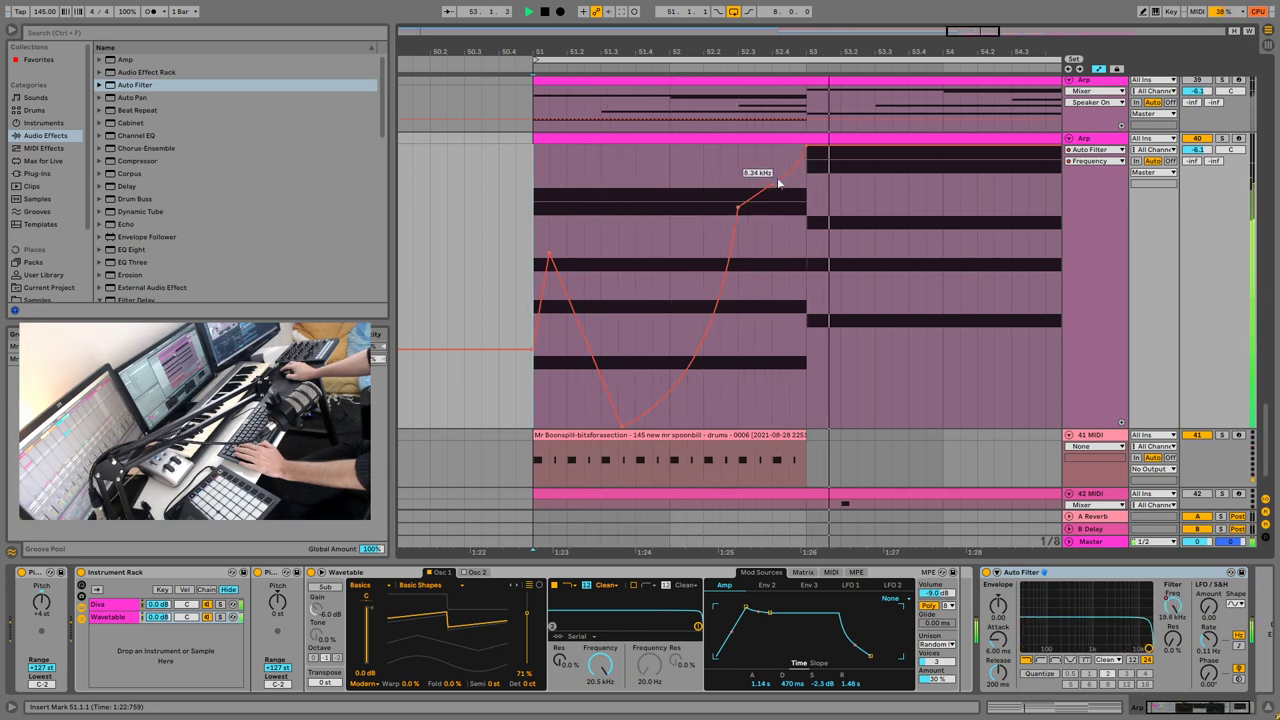
key("space")
key("space")
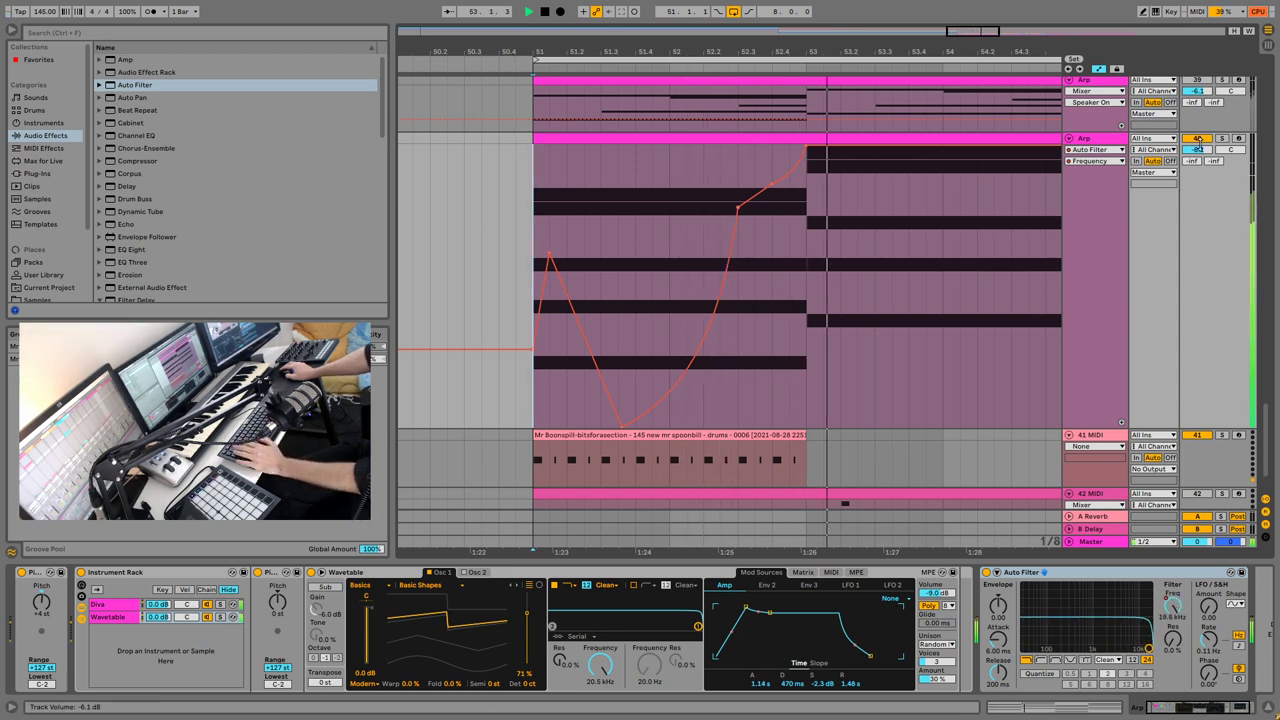
key("space")
key("space")
Step: Solo the duplicated Arp track, and set Wavetable's Osc 1 position to 60% with Fold at 0%
left_click(1221, 138)
left_click_drag(527, 613, 527, 590)
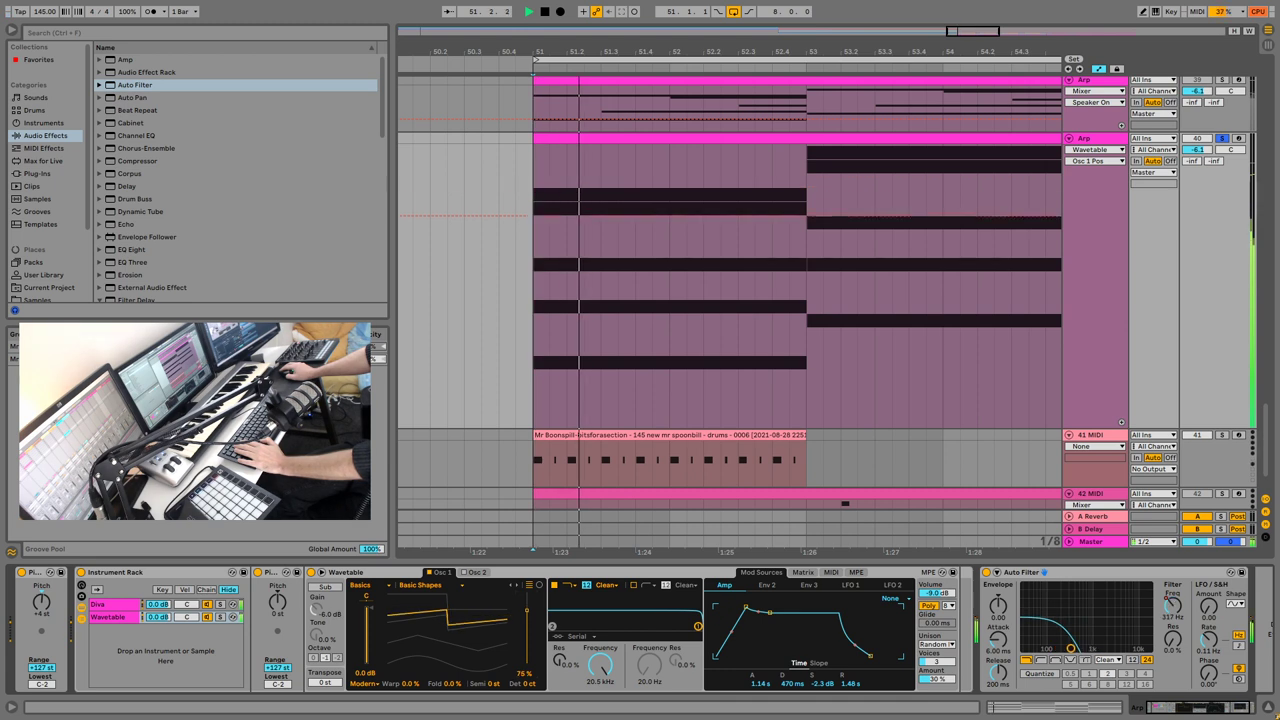
left_click(115, 604)
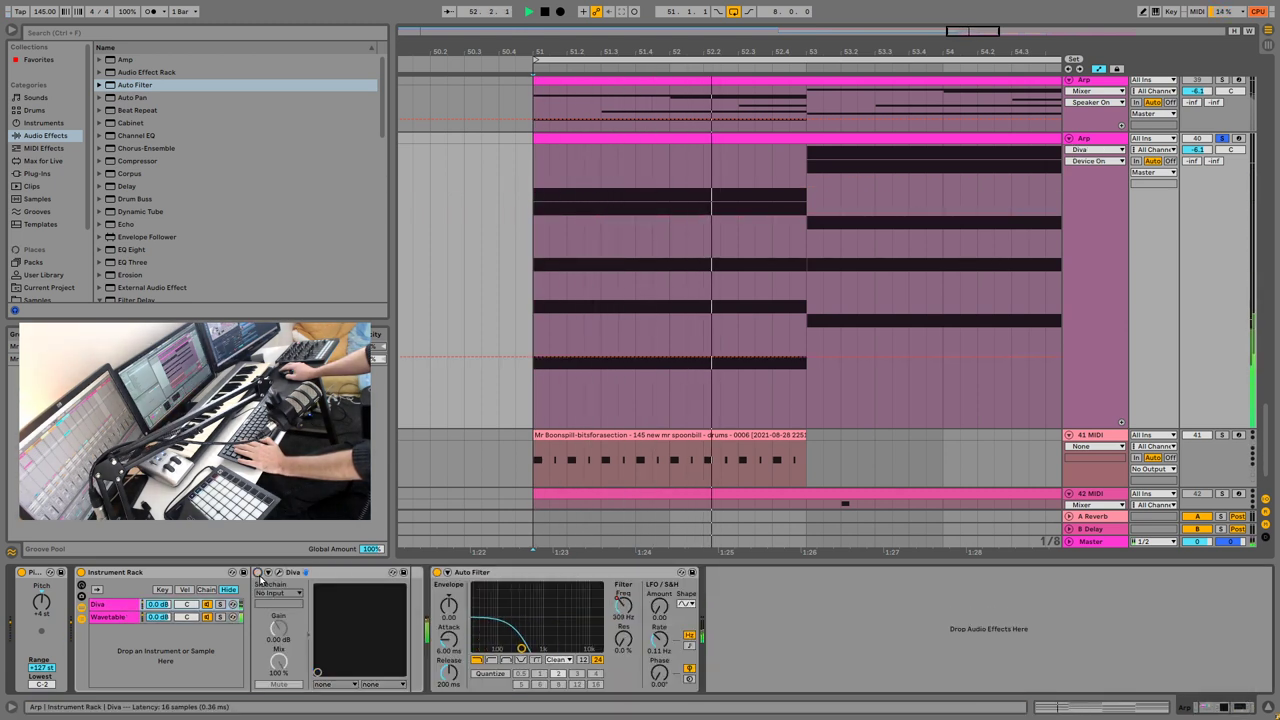
left_click(108, 618)
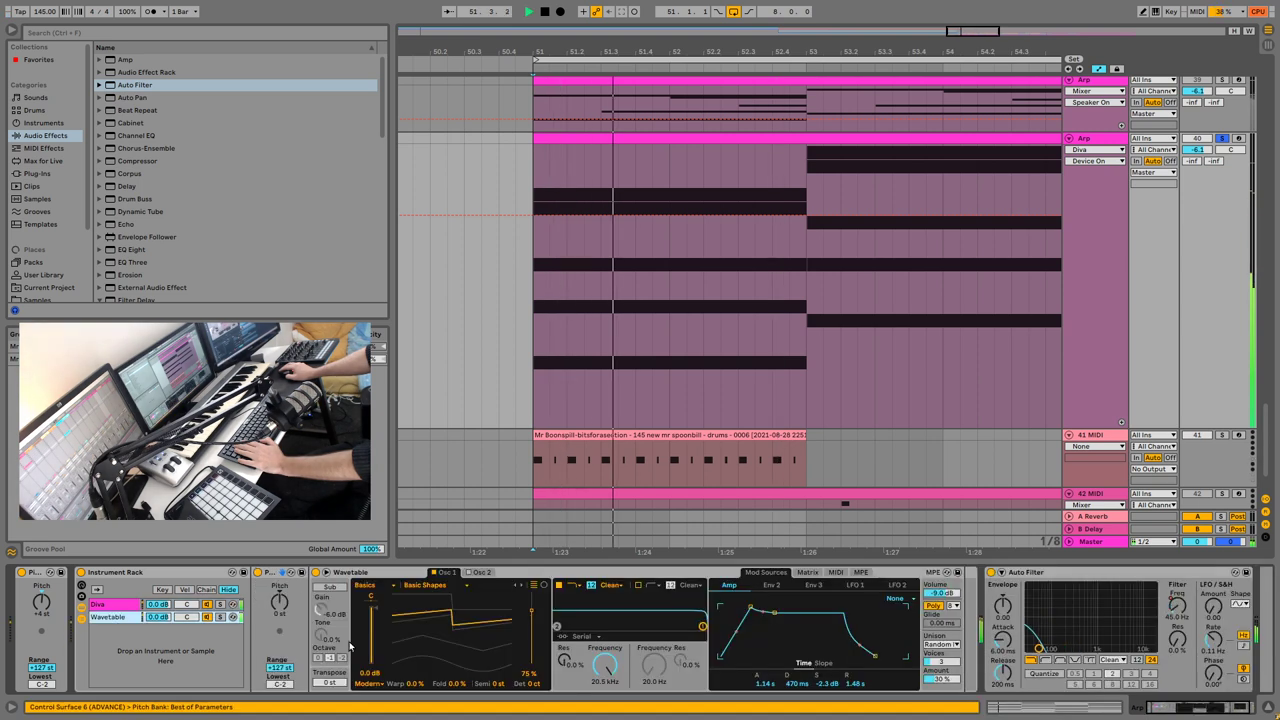
left_click_drag(531, 615, 531, 632)
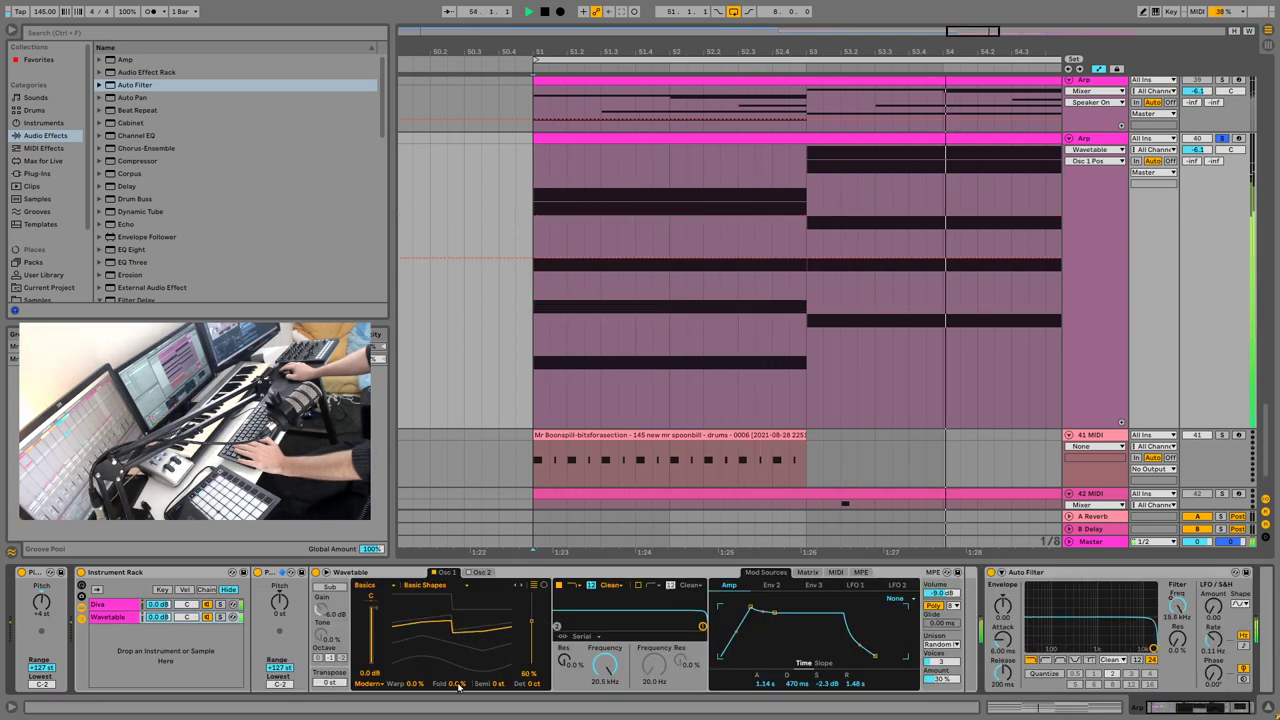
left_click_drag(459, 685, 459, 640)
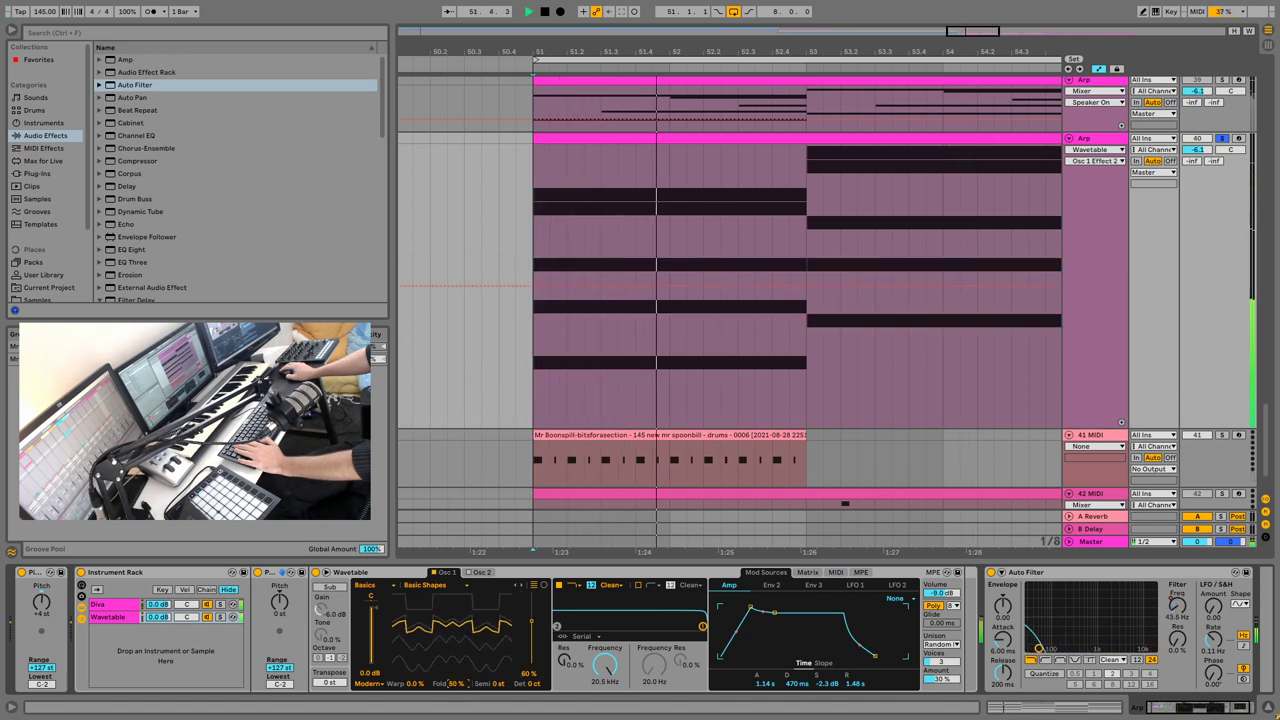
left_click_drag(459, 684, 459, 719)
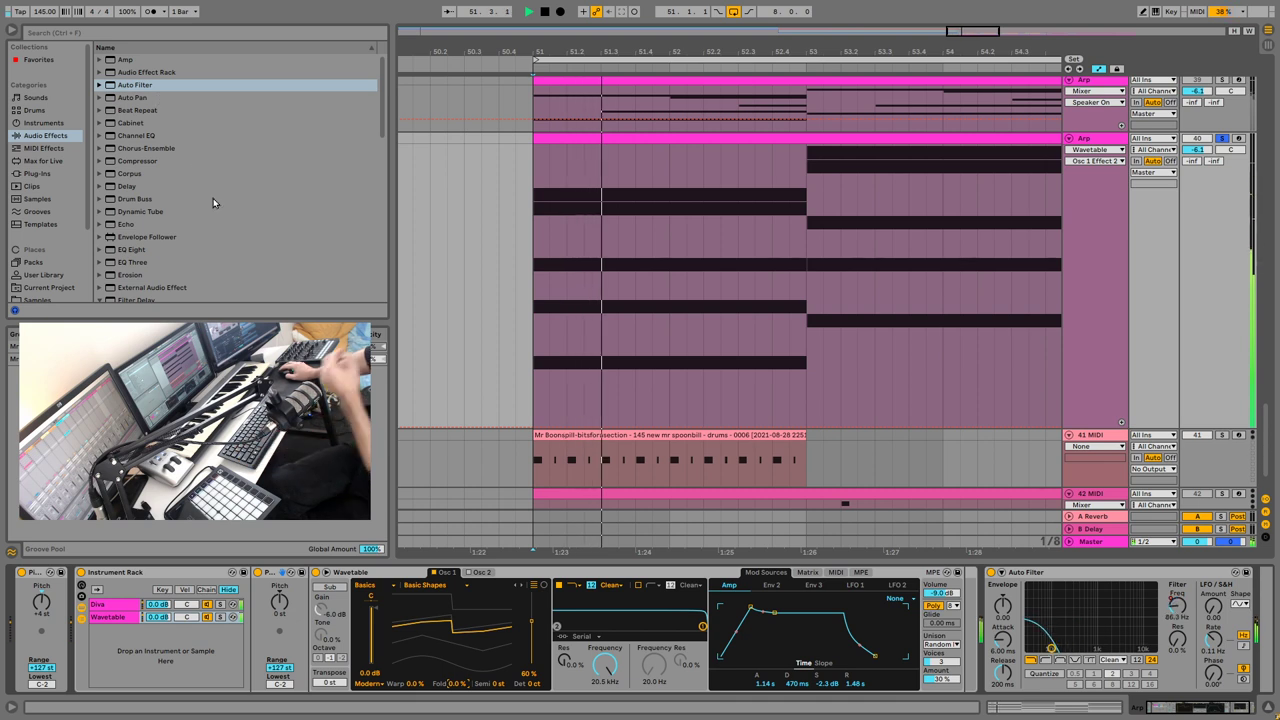
Step: Add a Hybrid Reverb between the Instrument Rack and the Auto Filter on the duplicated Arp track
scroll(199, 254, "down", 8)
scroll(199, 254, "down", 10)
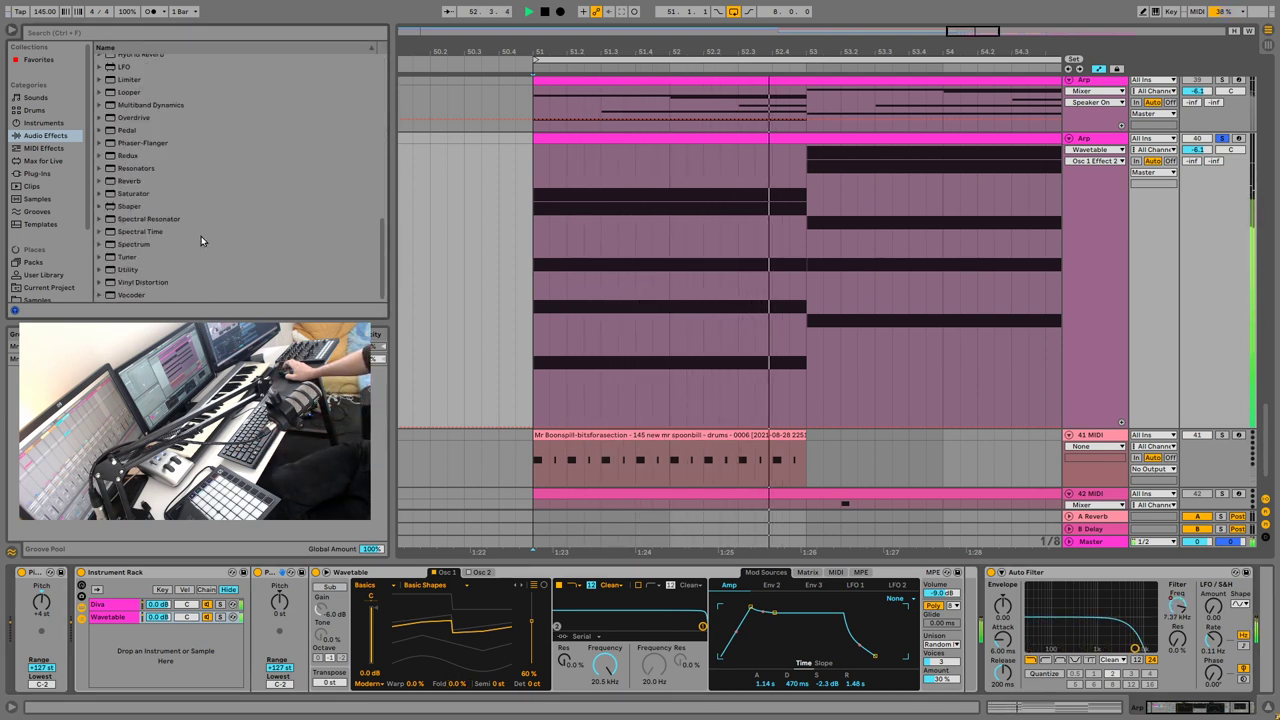
scroll(212, 252, "up", 15)
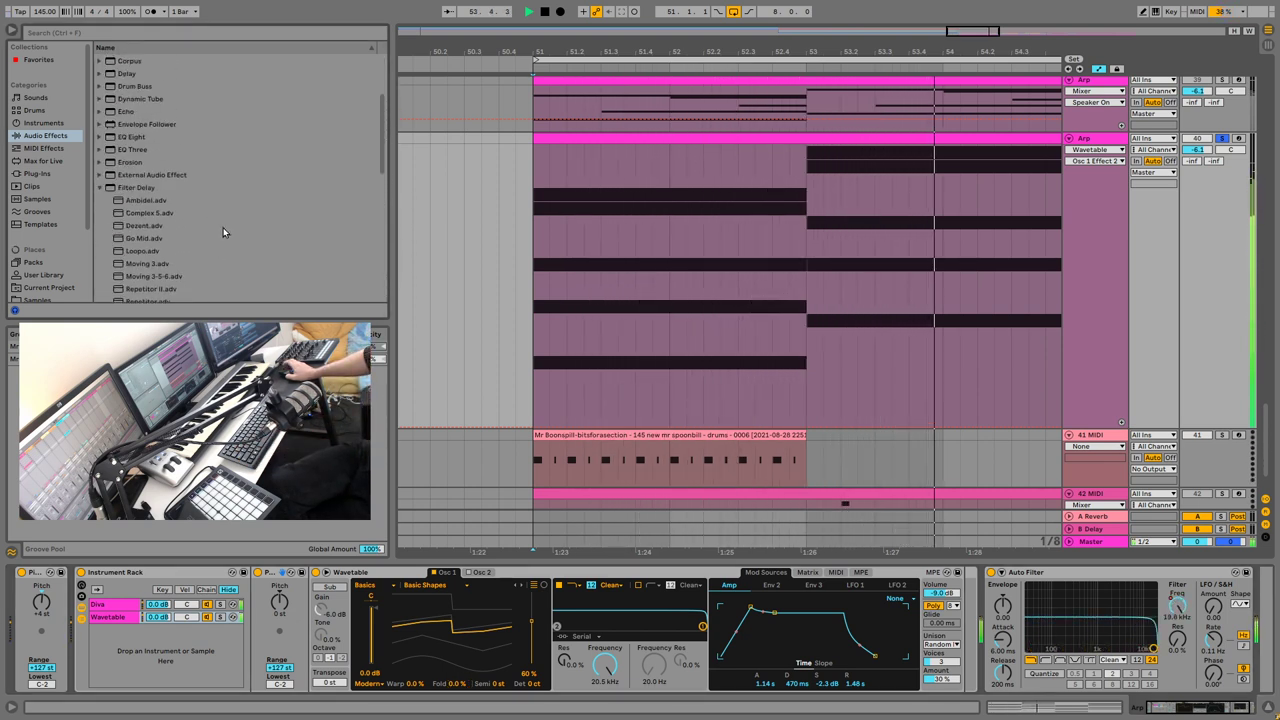
scroll(220, 238, "down", 8)
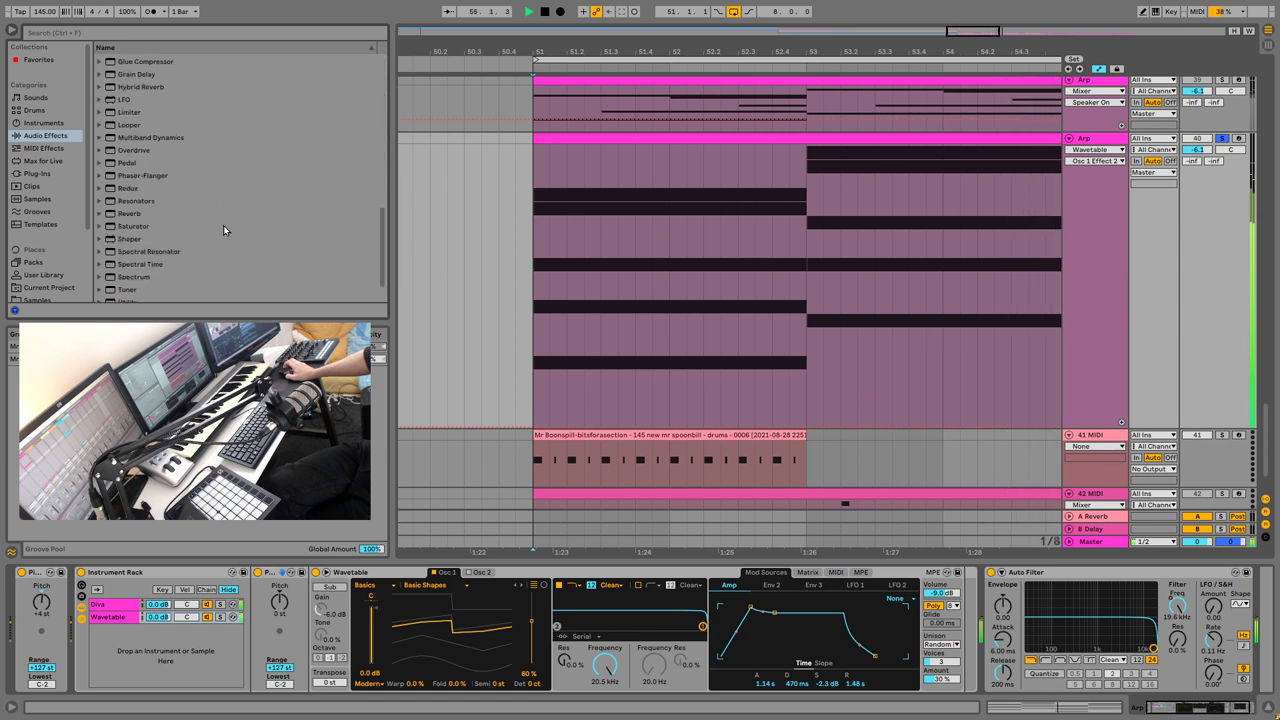
scroll(194, 249, "down", 3)
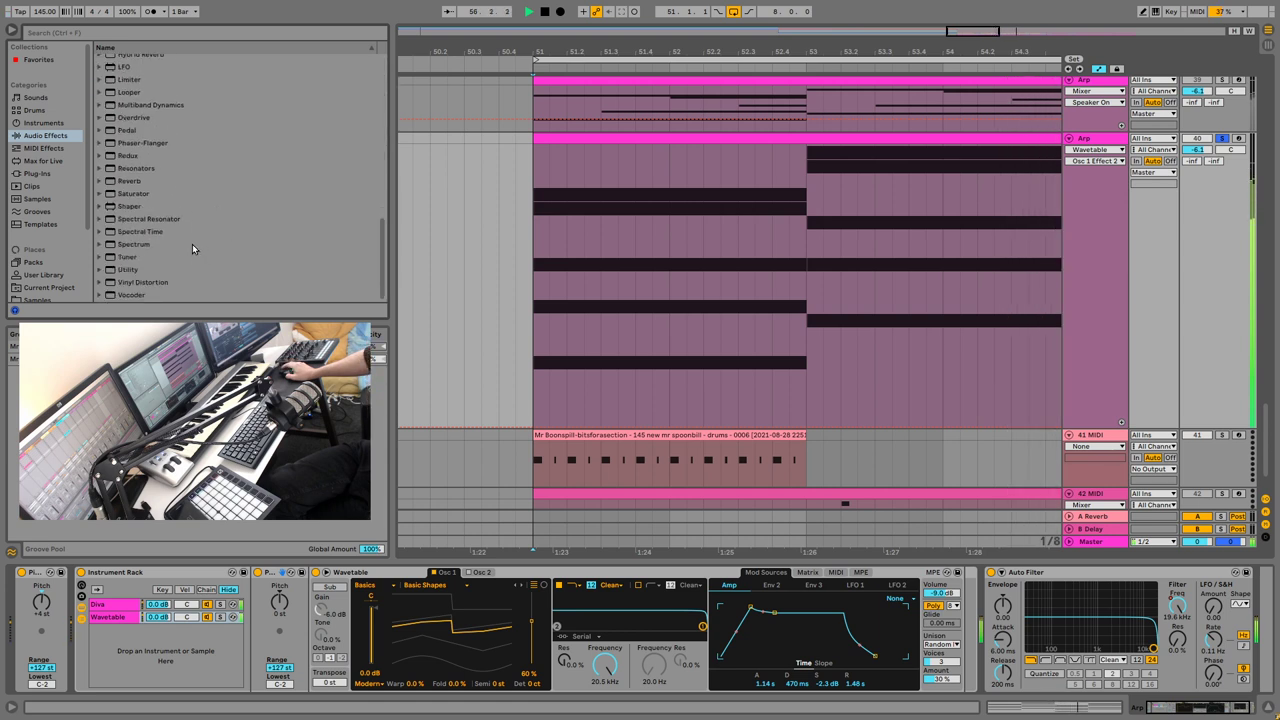
scroll(175, 208, "up", 3)
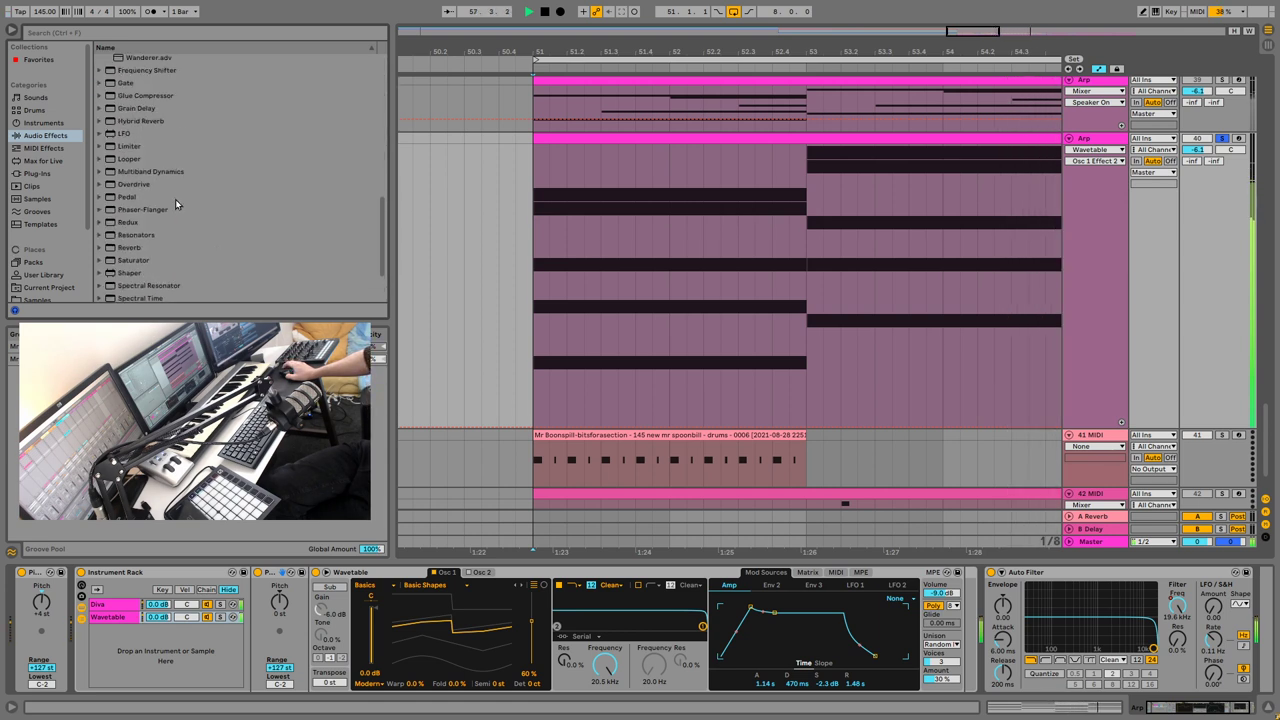
left_click_drag(123, 121, 985, 630)
left_click_drag(1046, 597, 1046, 600)
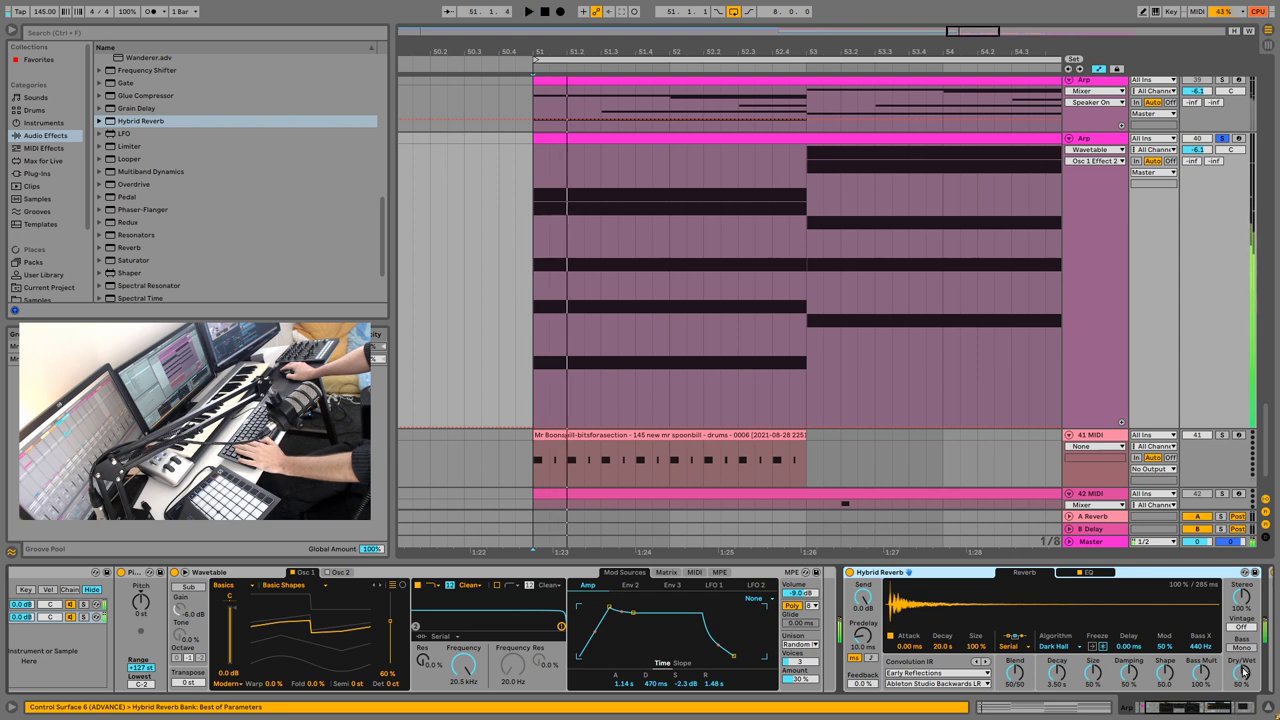
Step: Set the Hybrid Reverb's Dry/Wet to 23%, its Blend to 100/0 and its convolution category to Bigger Spaces
mouse_move(1244, 673)
left_mouse_down()
mouse_move(1244, 660)
mouse_move(1241, 674)
left_mouse_up()
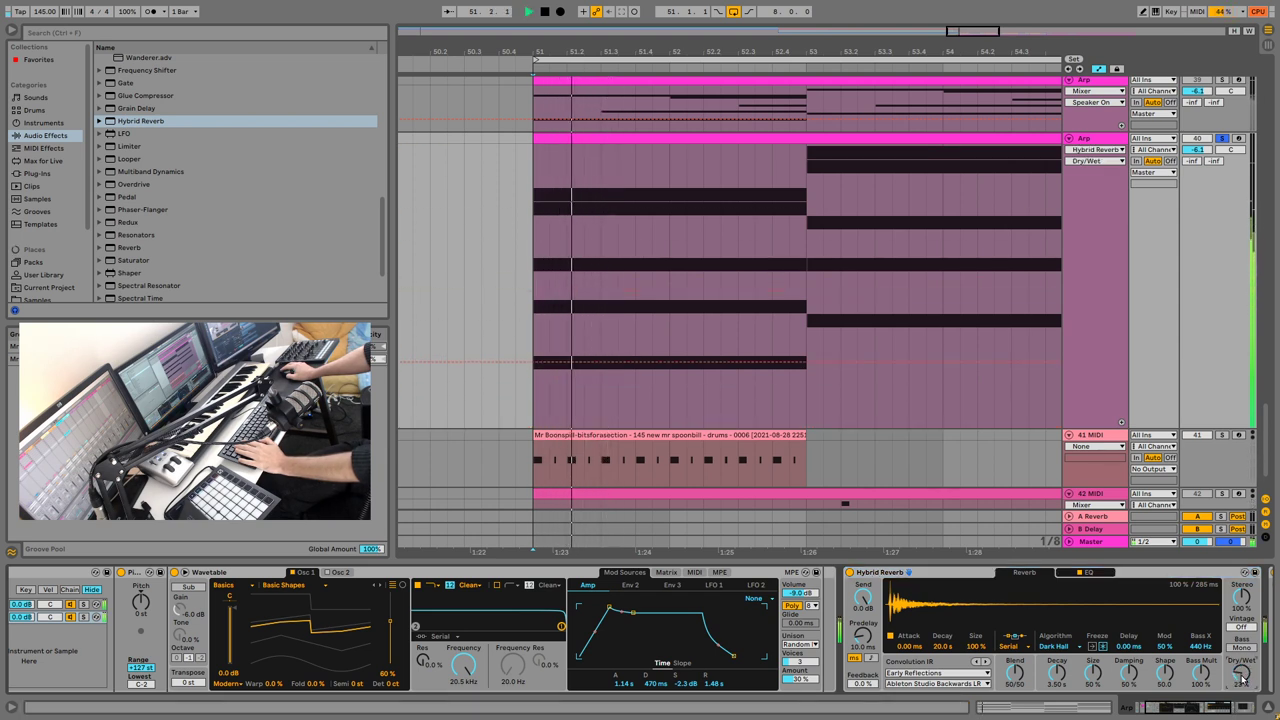
left_click(987, 674)
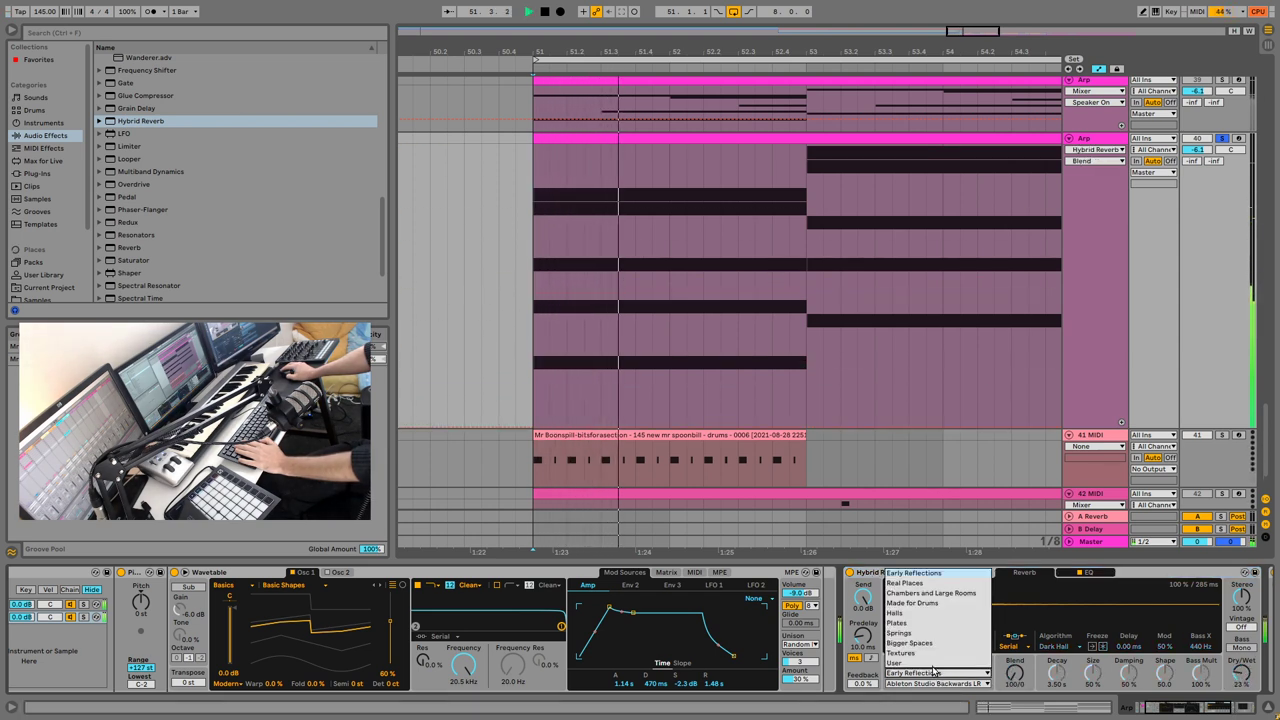
left_click(922, 645)
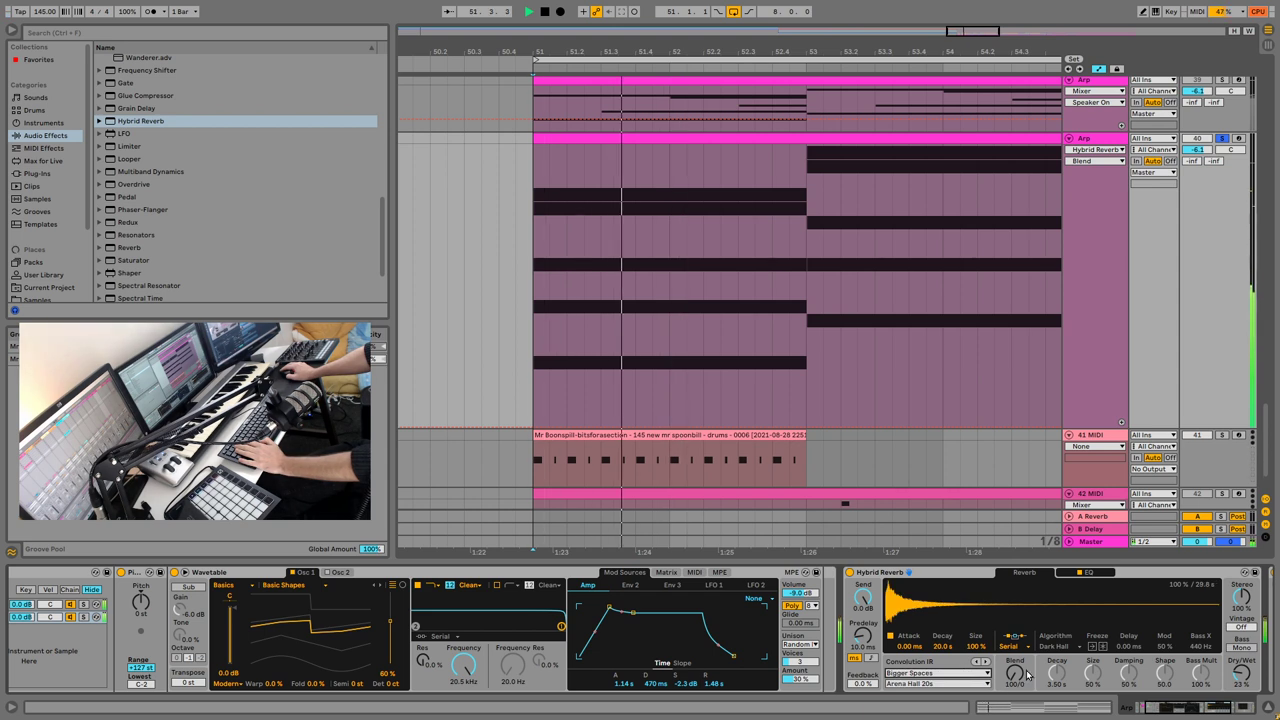
Step: Move the Hybrid Reverb after the Auto Filter and set its EQ low cut to 86.3 Hz with a 6 dB slope
left_click(1087, 572)
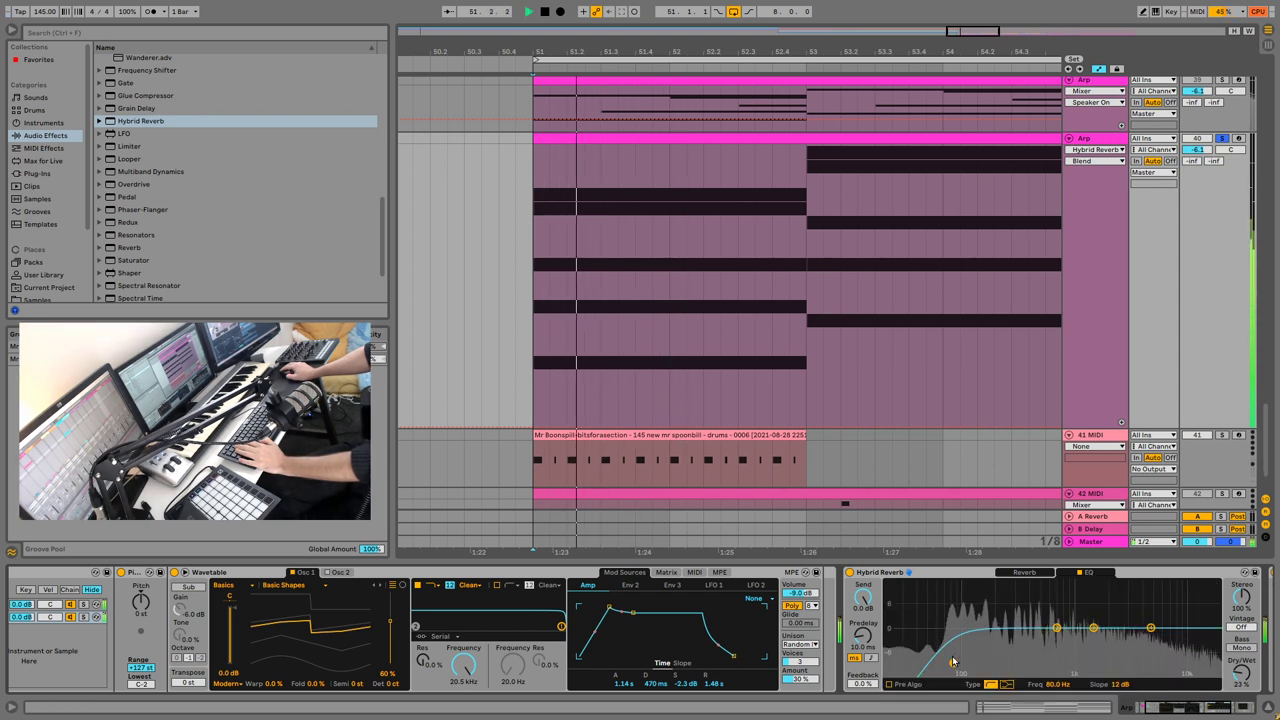
scroll(953, 662, "down", 5)
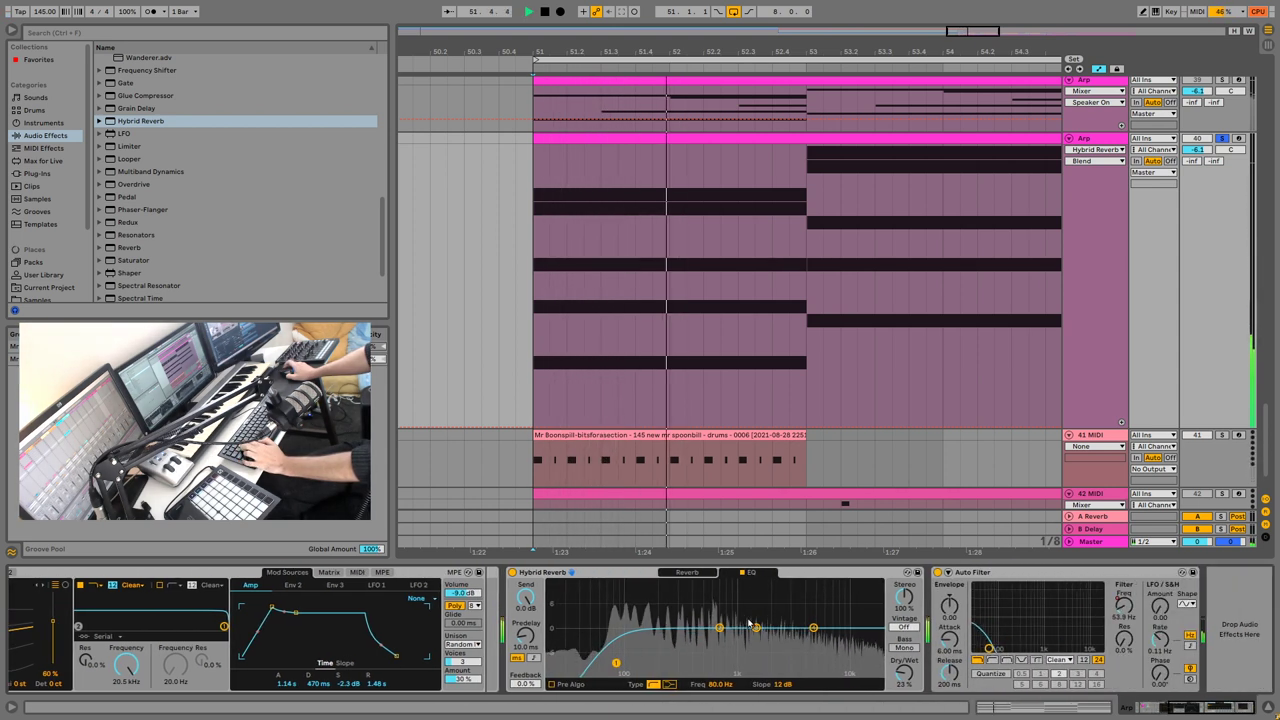
key("space")
key("space")
key("space")
left_click_drag(830, 572, 1227, 608)
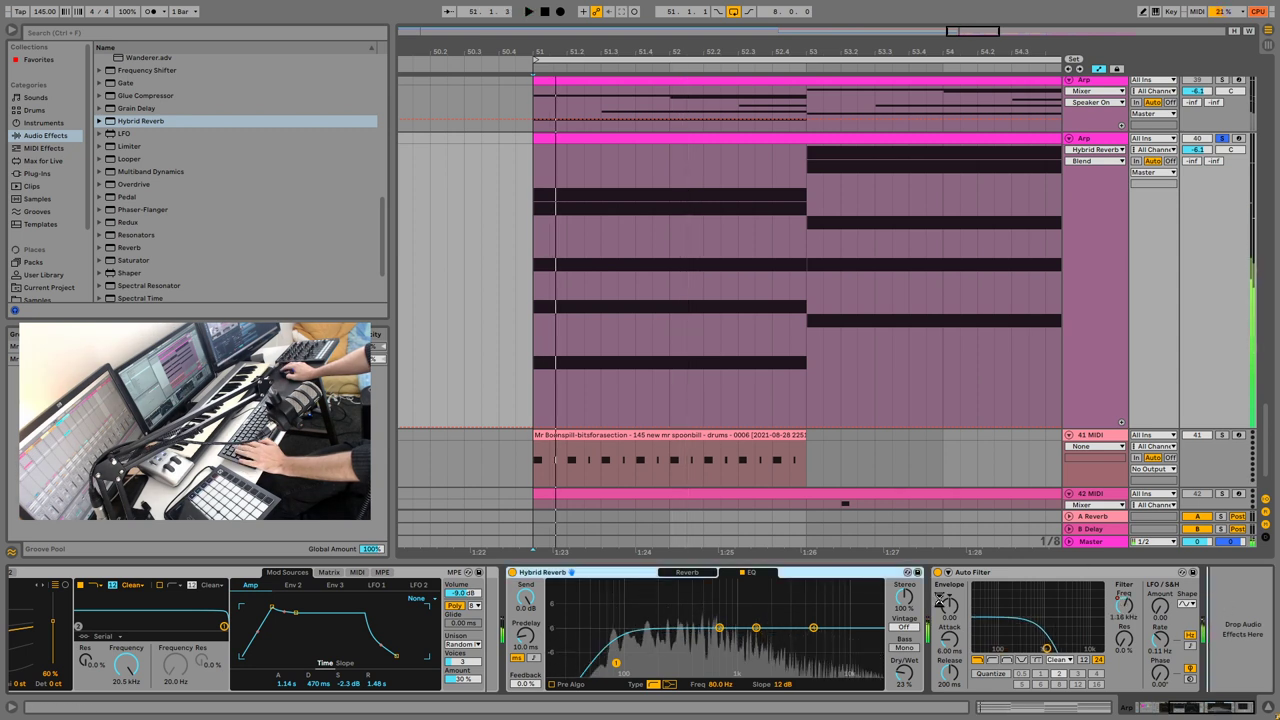
key("space")
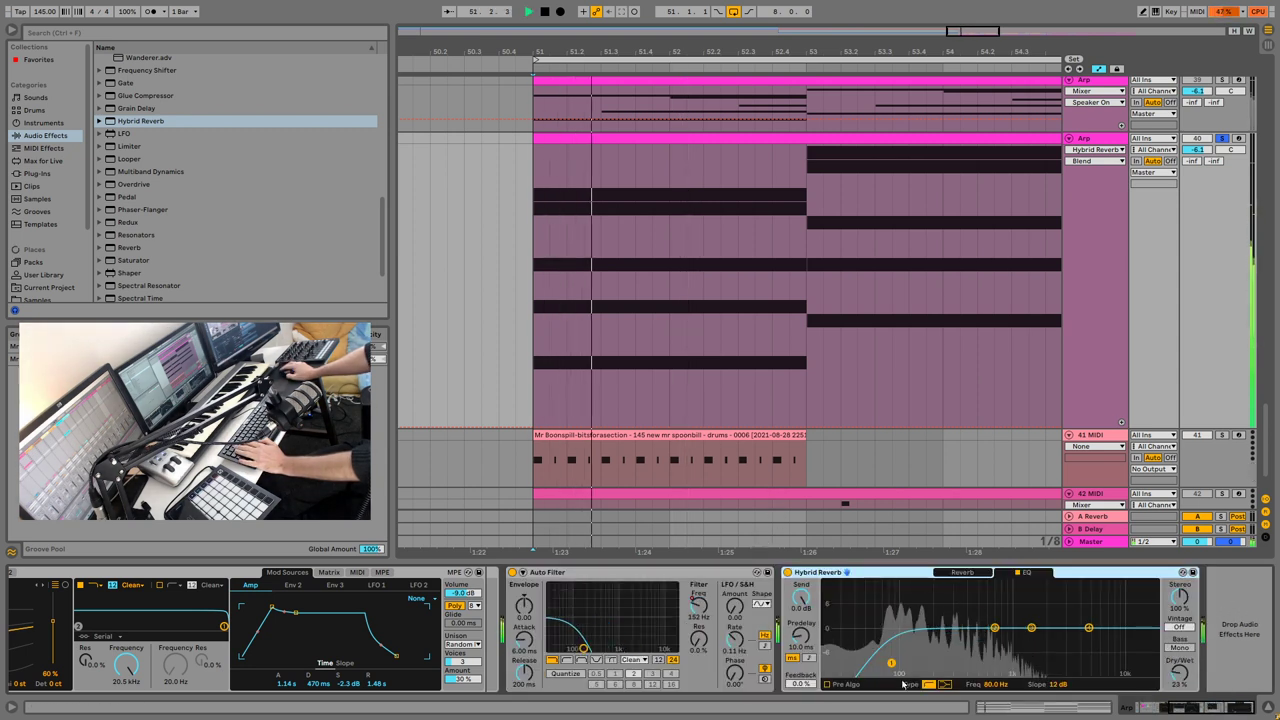
left_click_drag(891, 663, 896, 676)
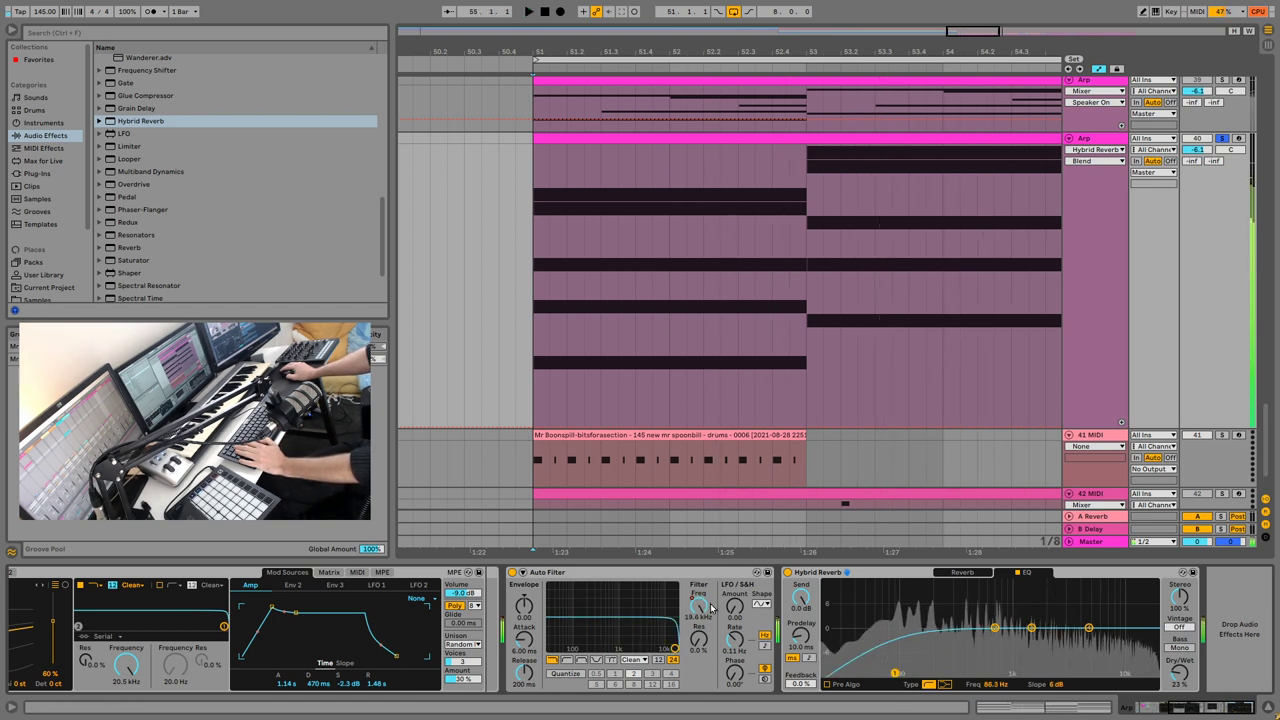
Step: Duplicate the two-bar section with its filter frequency automation from bars 51–53 repeatedly along the duplicated Arp track
key("space")
left_click_drag(806, 203, 535, 228)
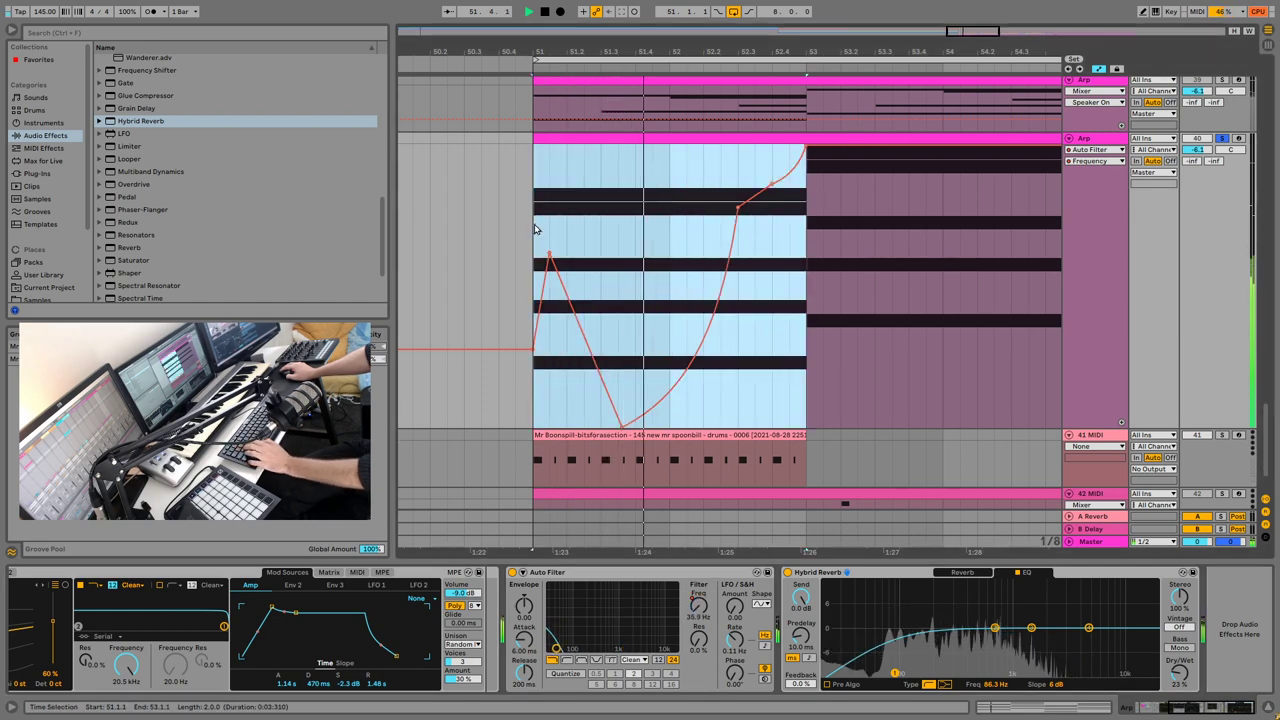
key("ctrl+d")
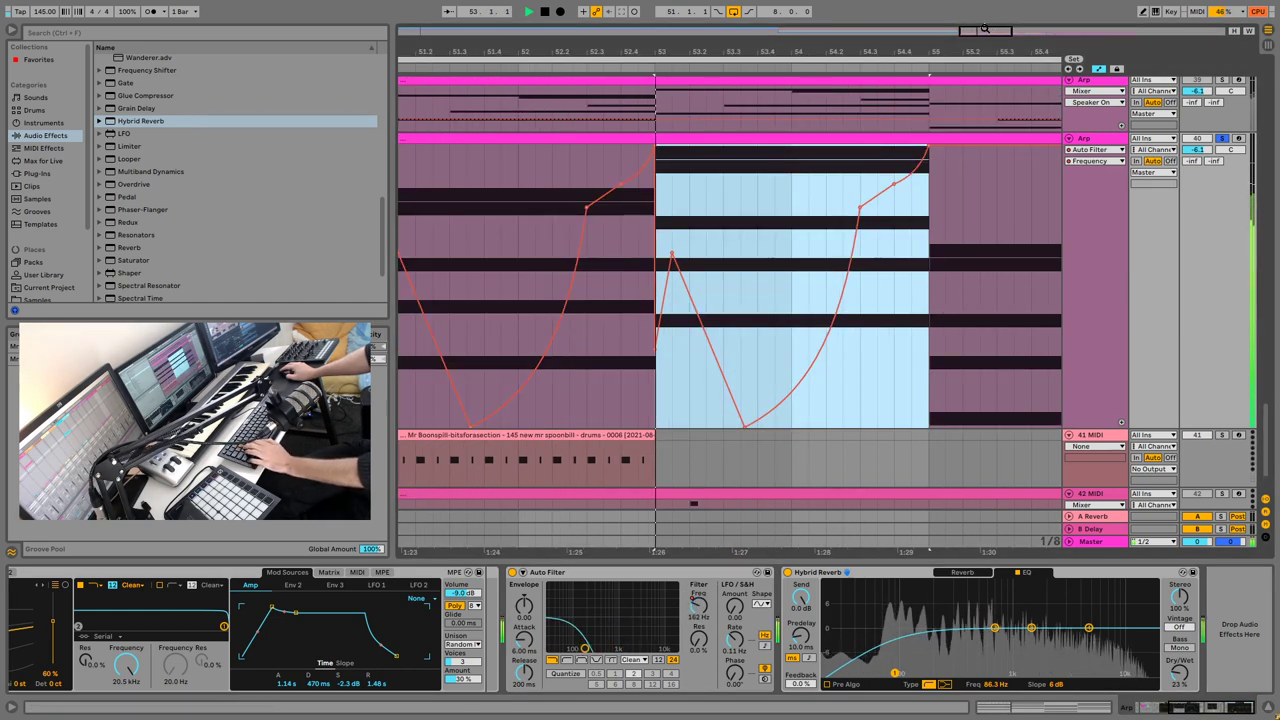
left_click_drag(988, 31, 967, 68)
key("minus")
key("ctrl+d")
key("ctrl+d")
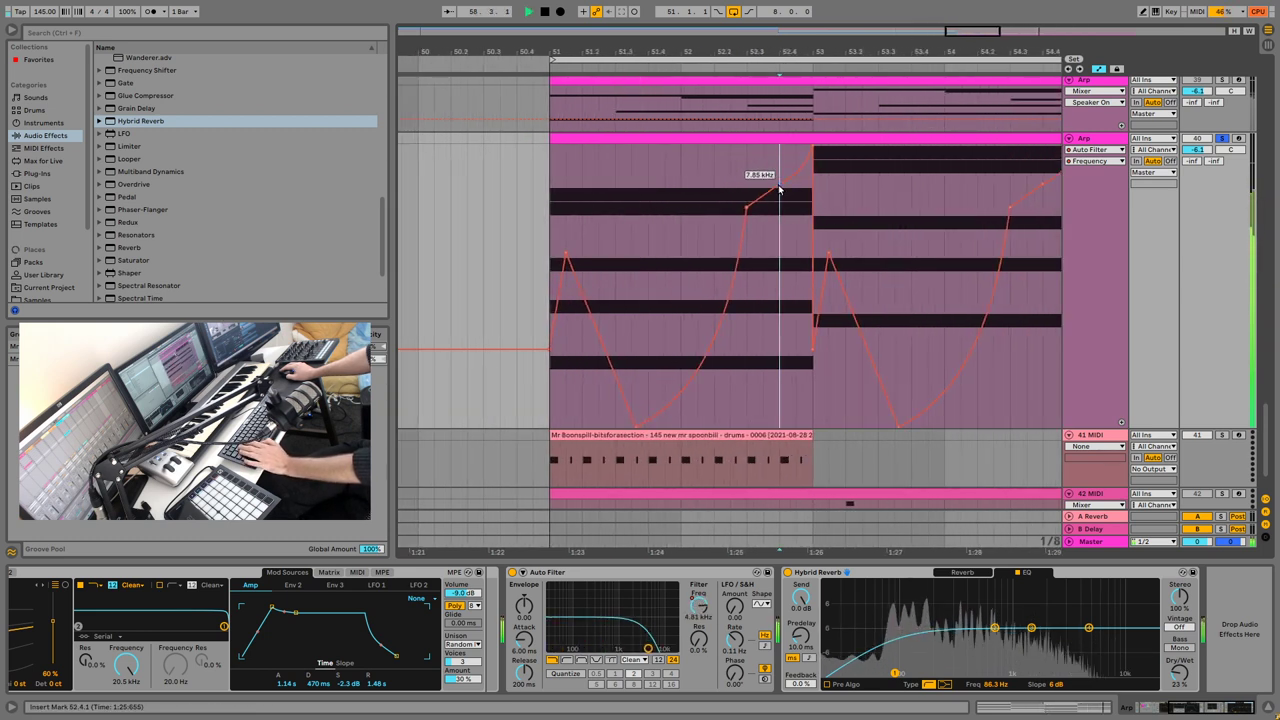
Step: Raise the frequency automation point at 52.4 to 19.9 kHz and delete the upper point at bar 53
left_click_drag(782, 150, 816, 153)
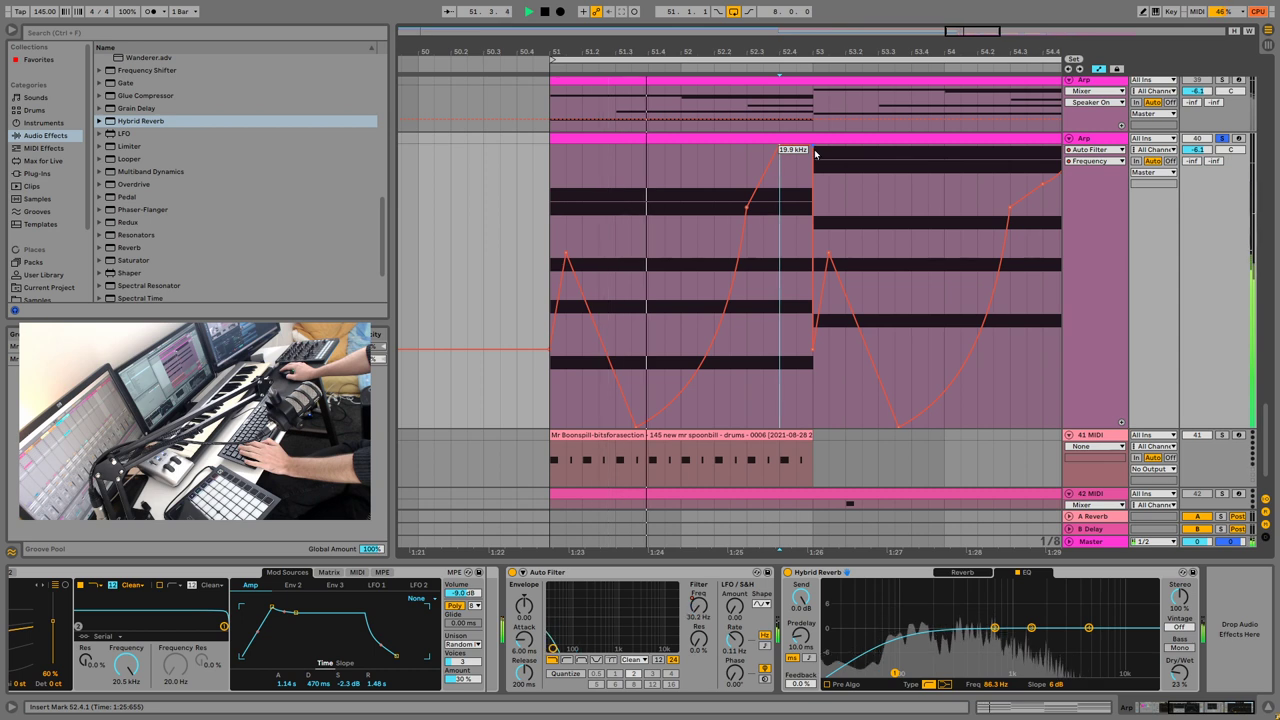
left_click(811, 151)
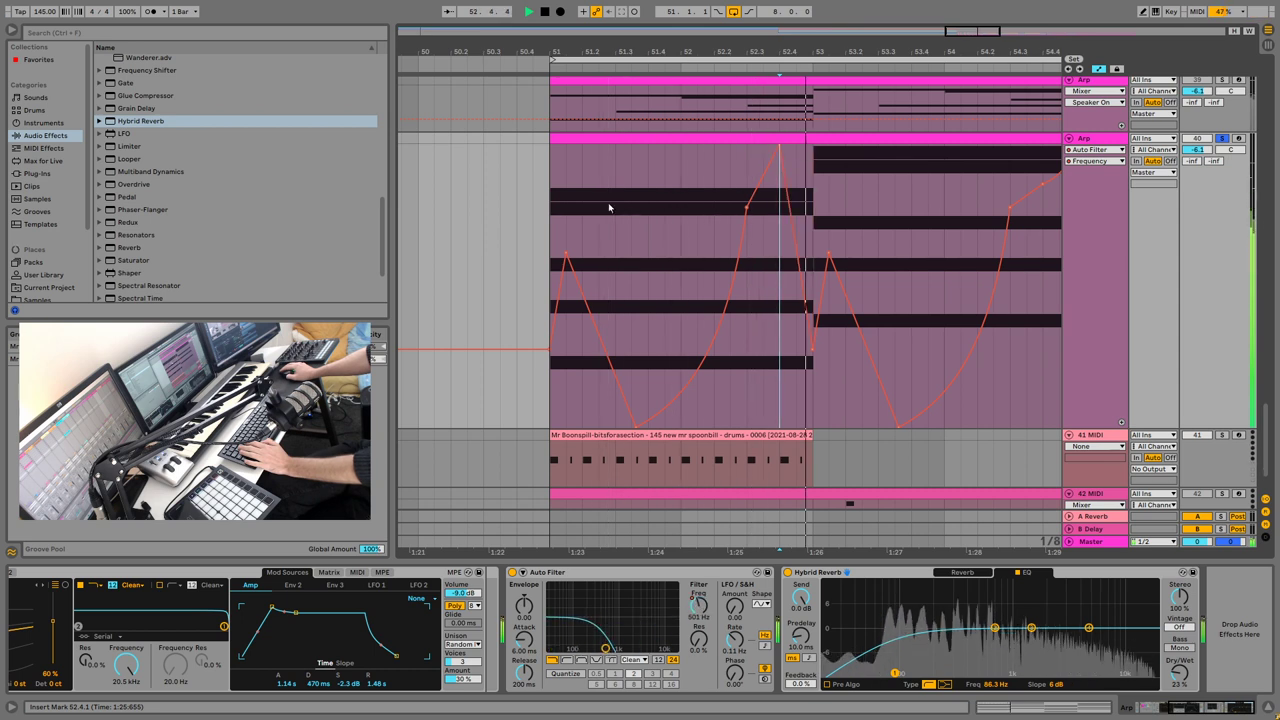
Step: Duplicate the reshaped two-bar frequency sweep from bars 51–53 three times, filling the part up to bar 59
left_click_drag(546, 197, 814, 195)
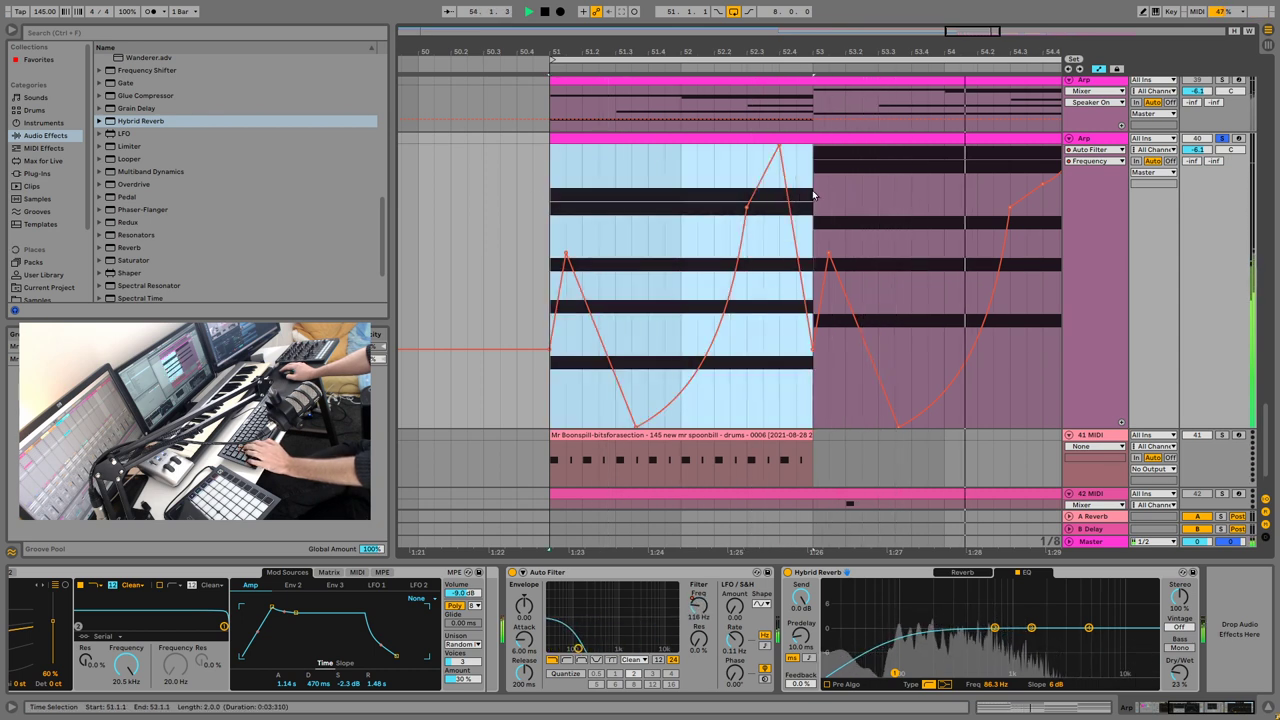
key("ctrl+d")
key("ctrl+d")
key("minus")
key("minus")
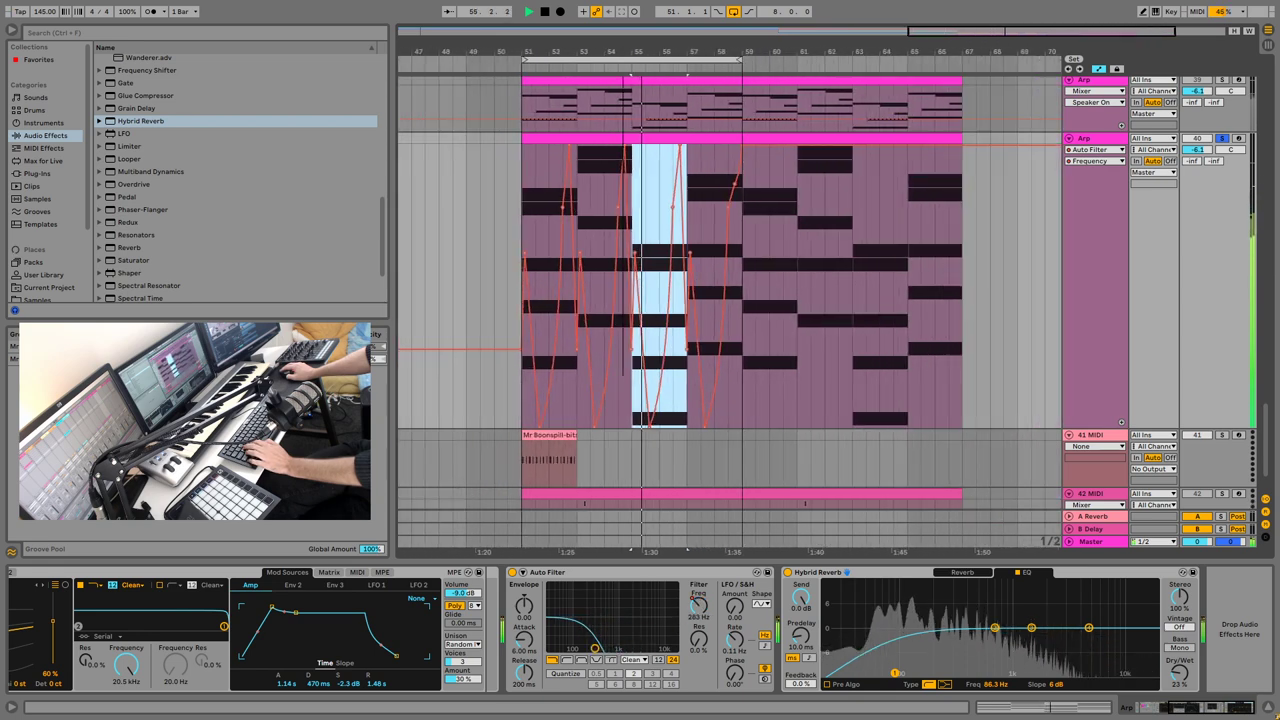
key("ctrl+d")
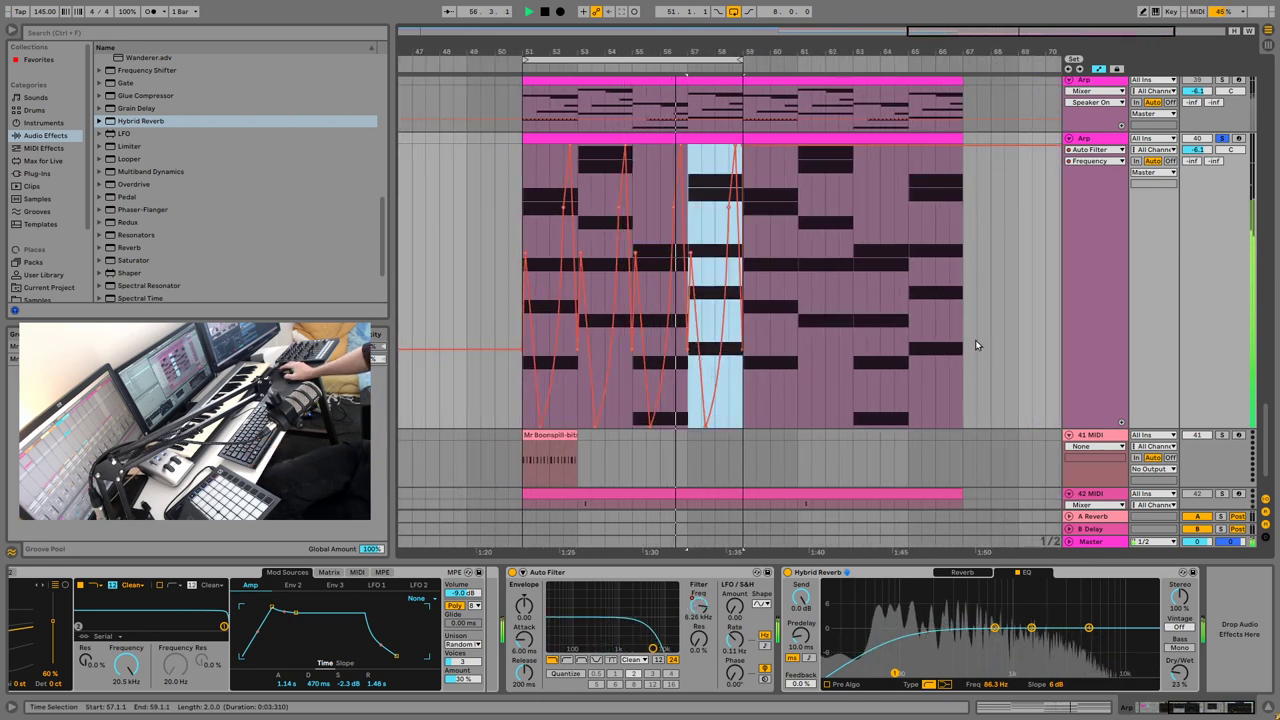
Step: Set the Hybrid Reverb's impulse response to Date Packing Wearhouse LR, with Decay 7.69 s, Size 65% and Dry/Wet 40%
left_click(962, 572)
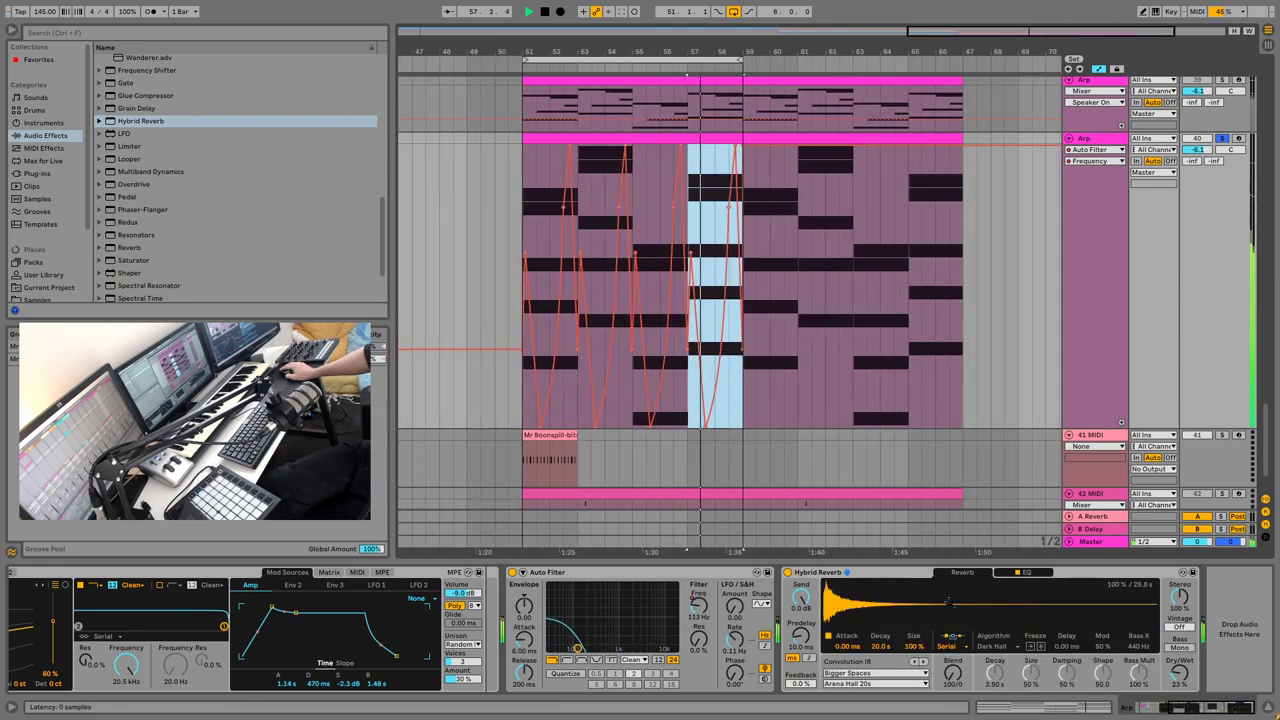
left_click(922, 662)
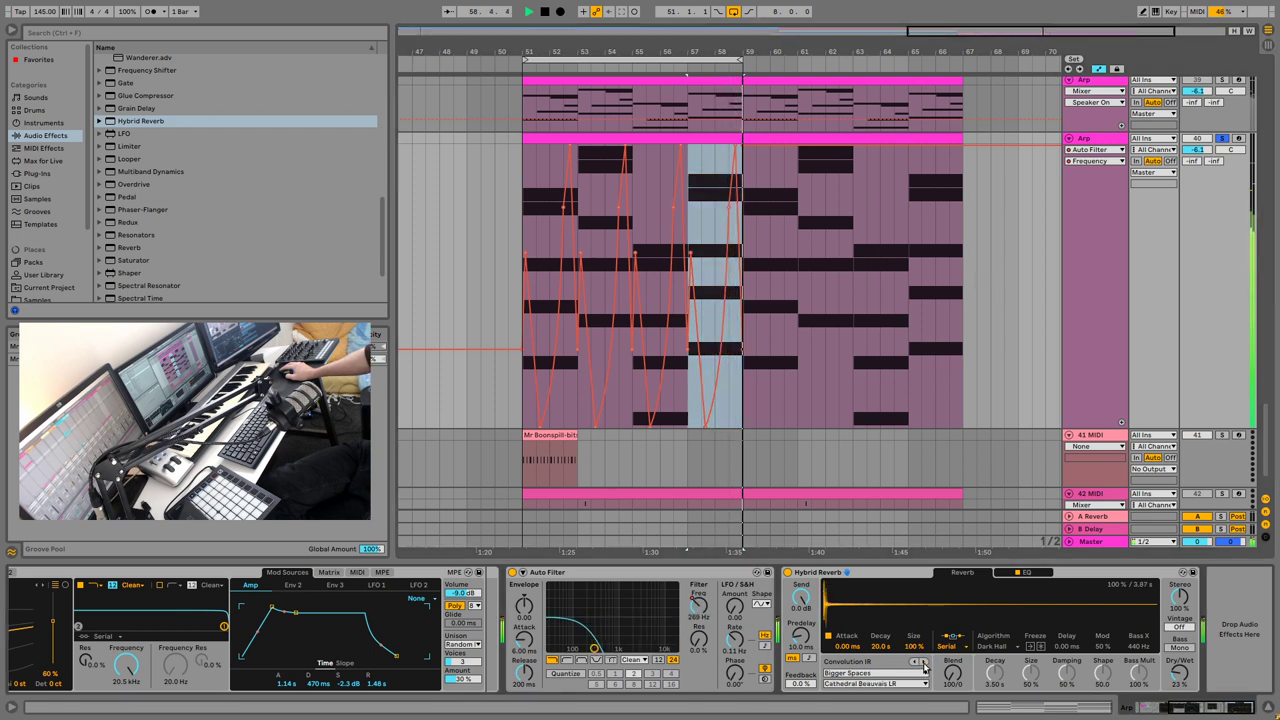
left_click_drag(1179, 674, 1180, 672)
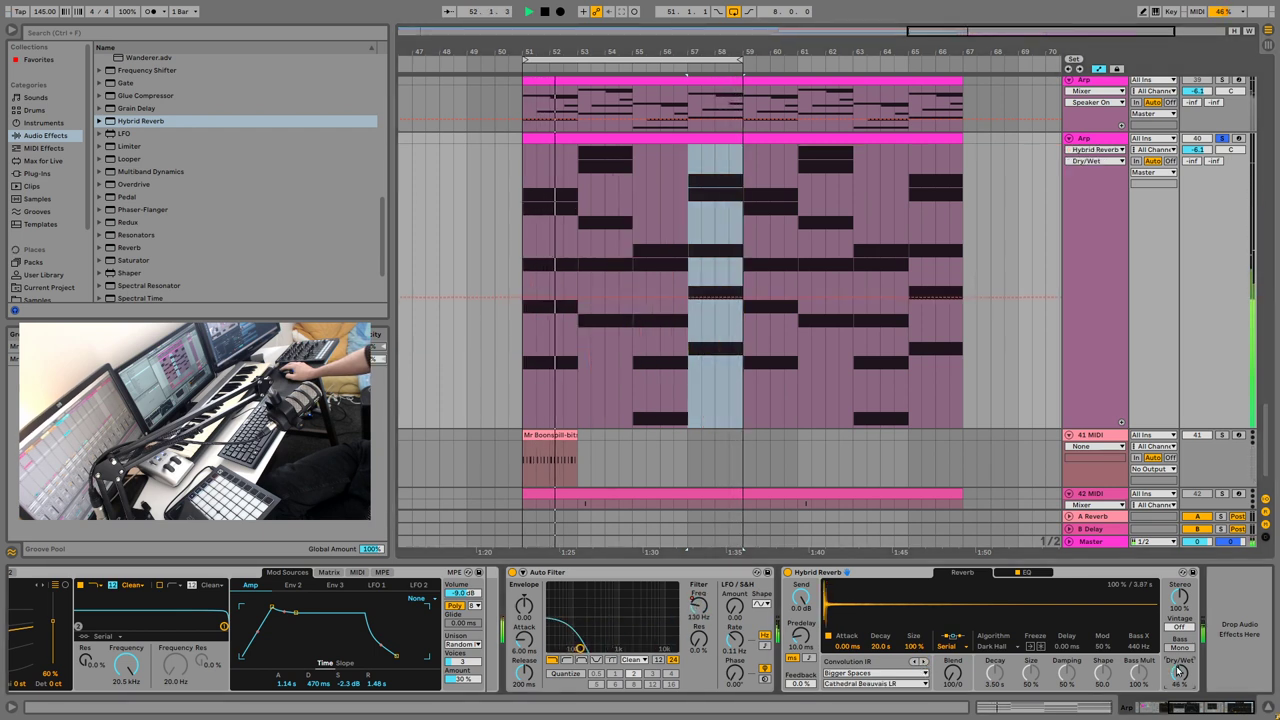
left_click(924, 663)
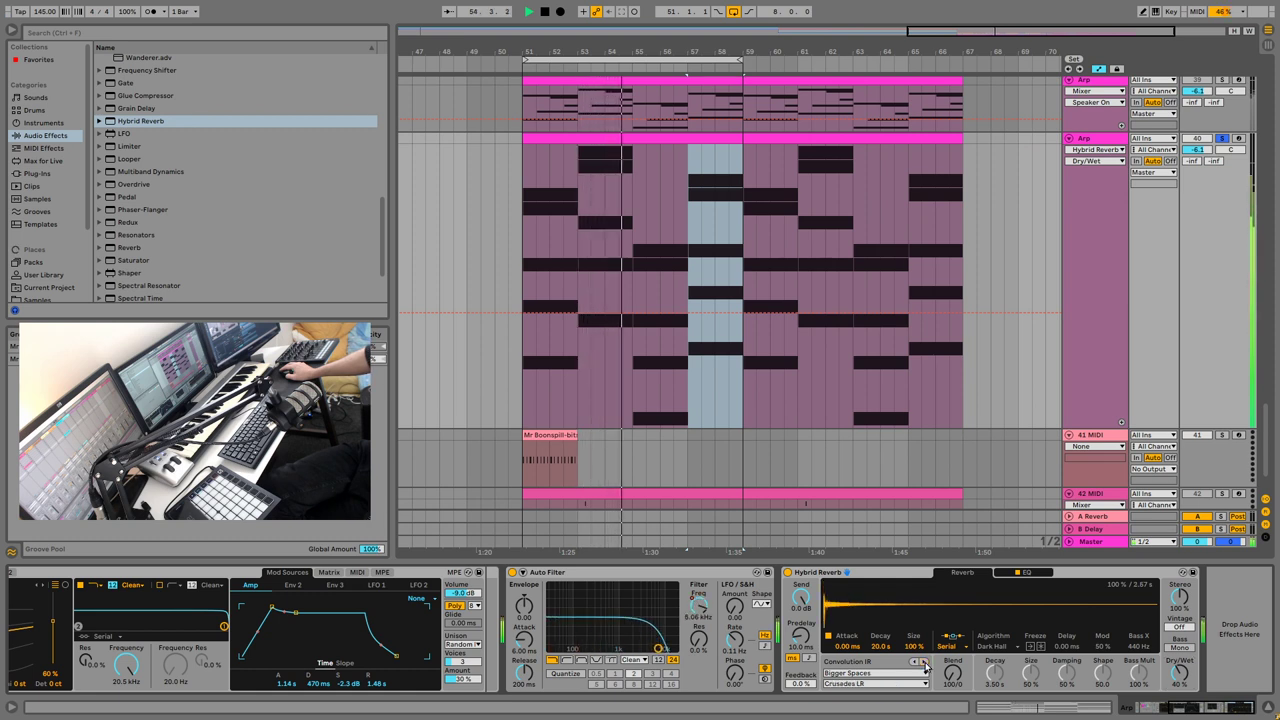
left_click(924, 663)
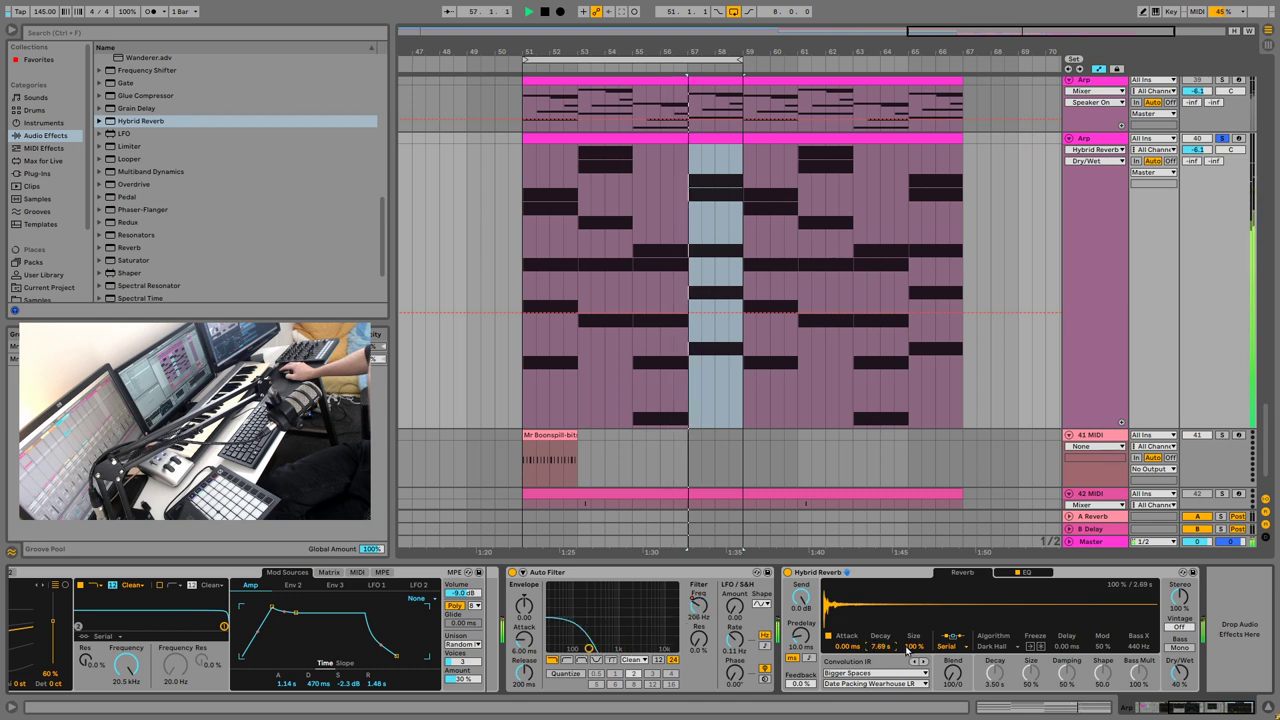
left_click_drag(908, 651, 908, 670)
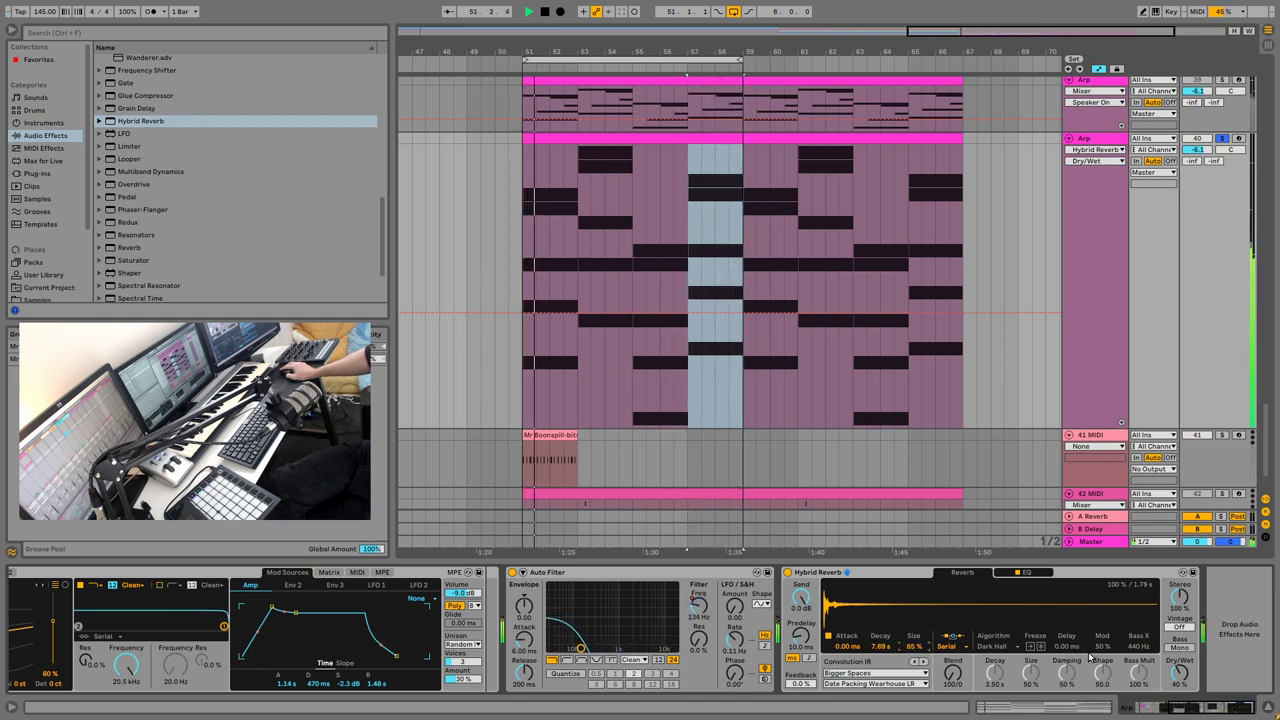
Step: Enable Wavetable's Osc 2 with the HP Noise wavetable, position 55% and Semi at -24 st
scroll(333, 629, "left", 5)
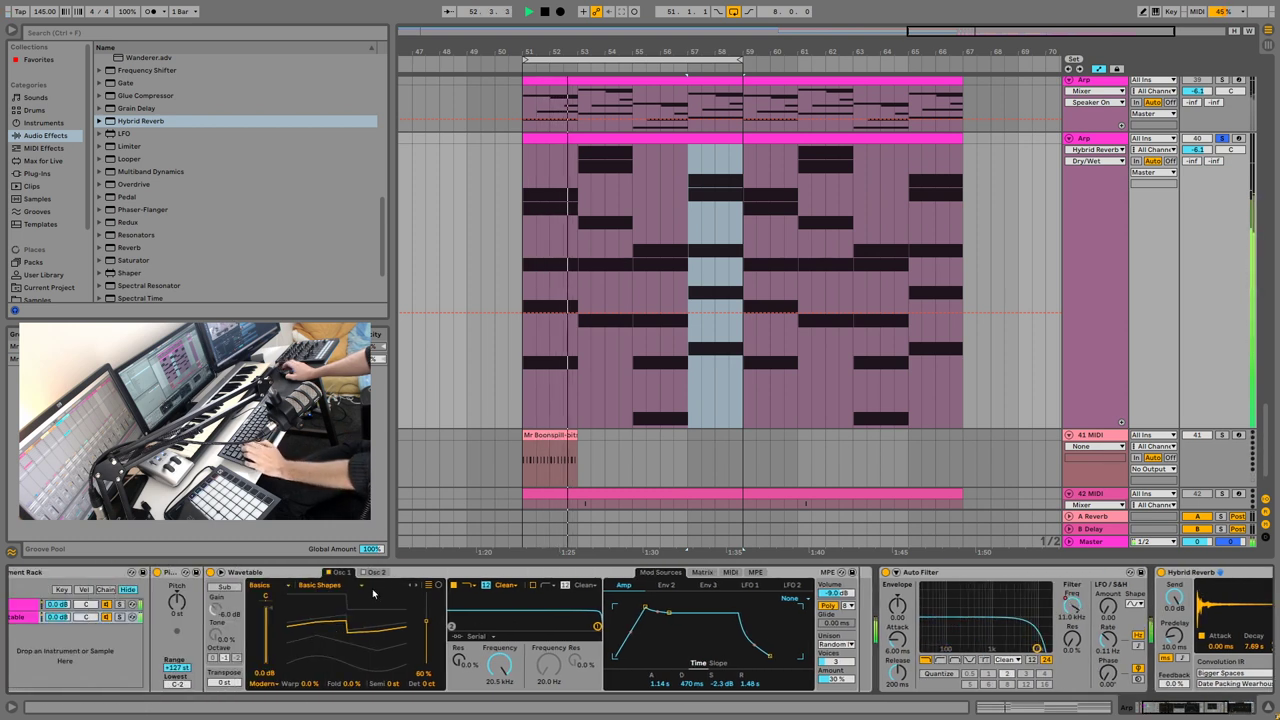
left_click(369, 572)
left_click(278, 588)
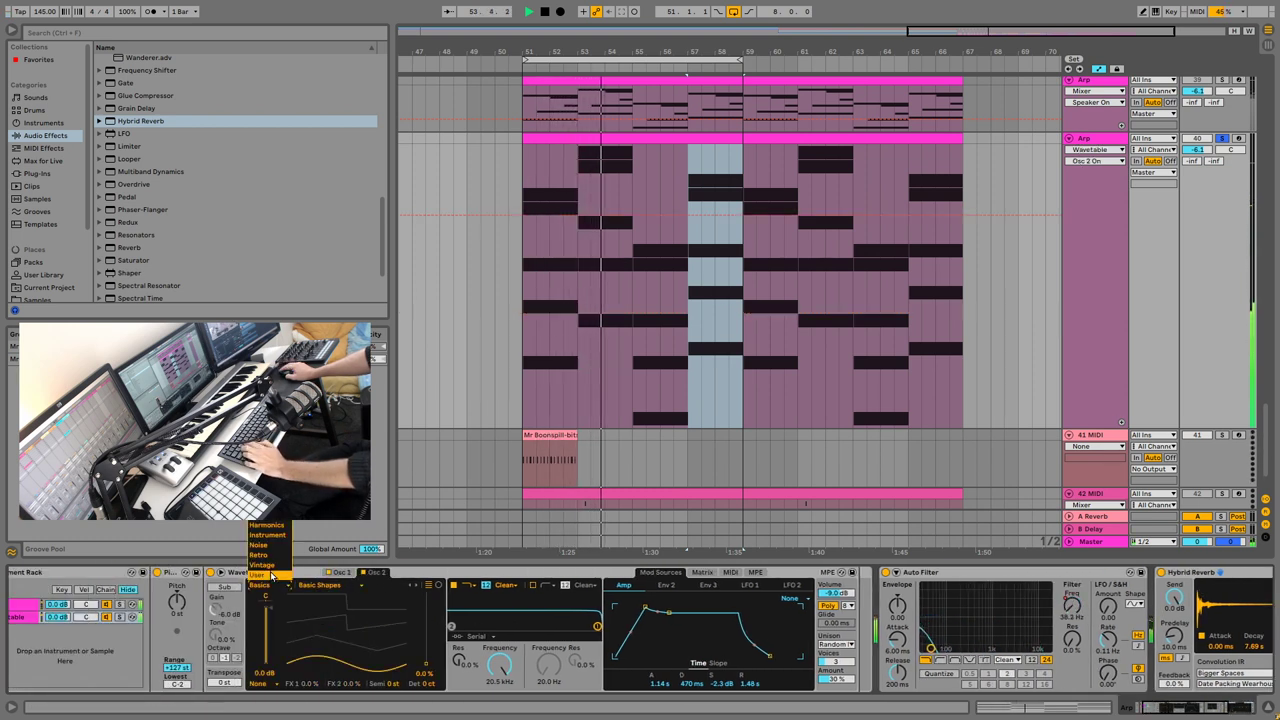
left_click(265, 570)
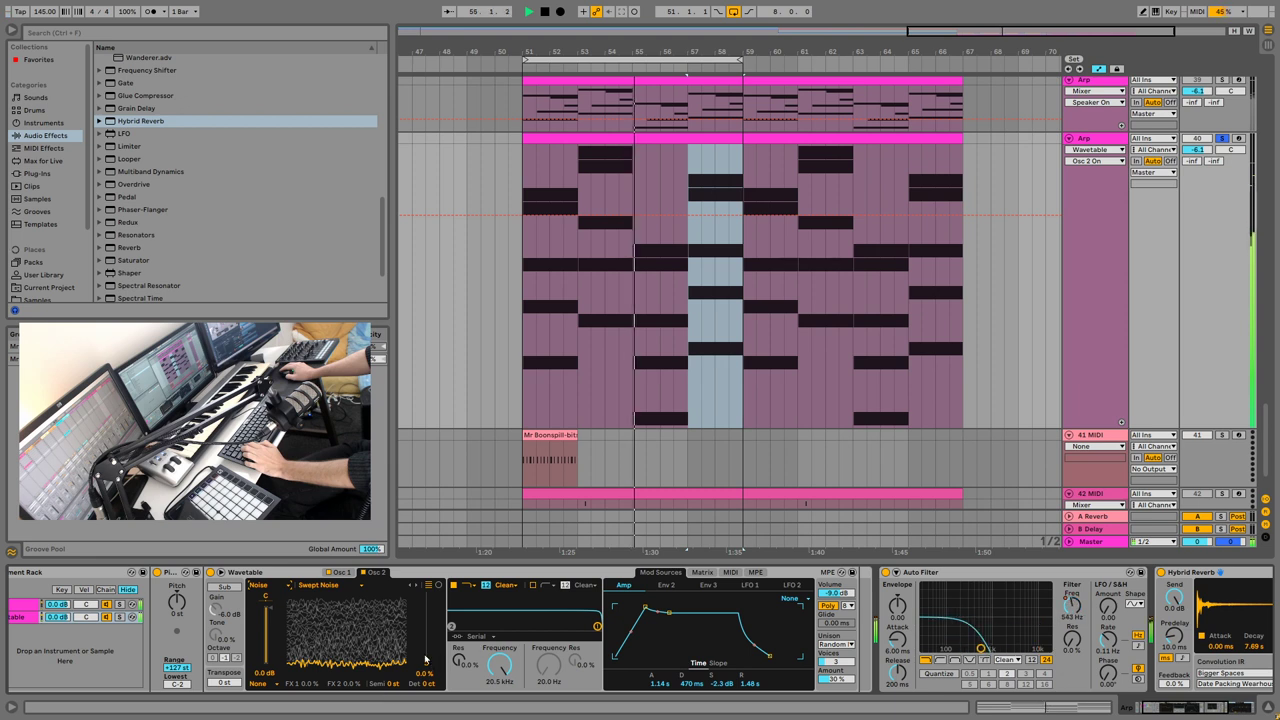
left_click_drag(407, 647, 407, 610)
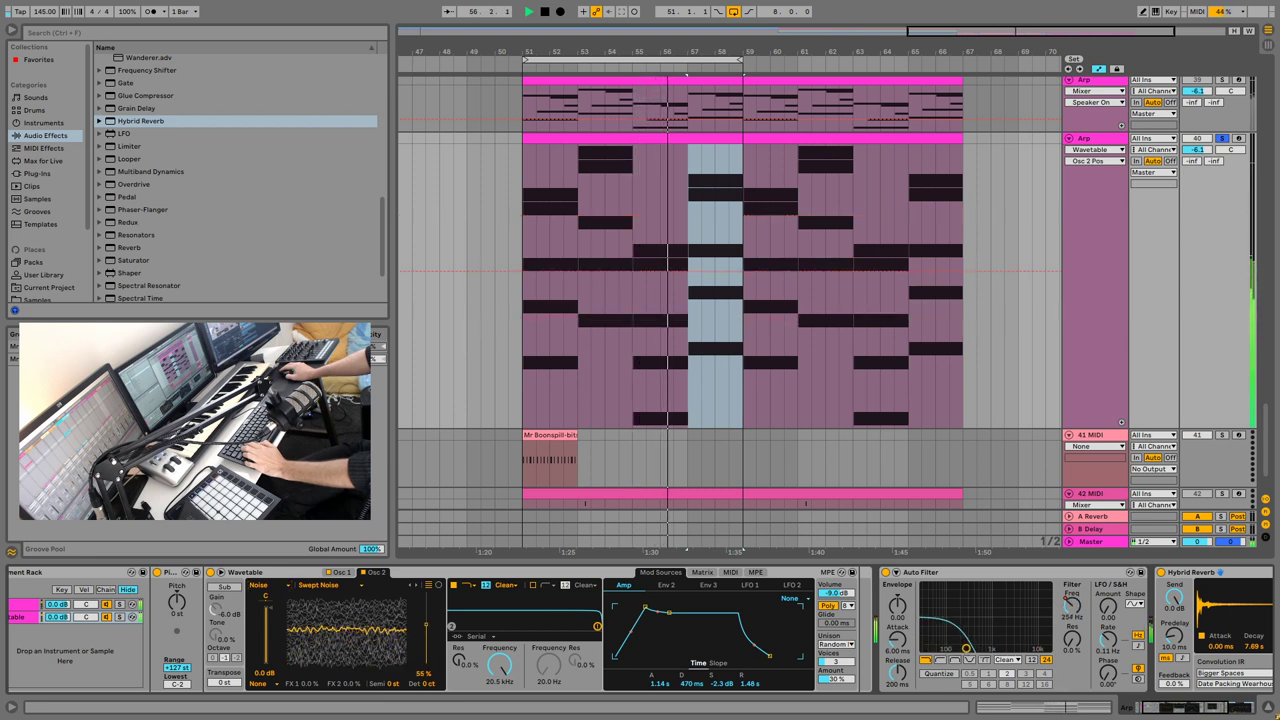
left_click_drag(392, 685, 392, 719)
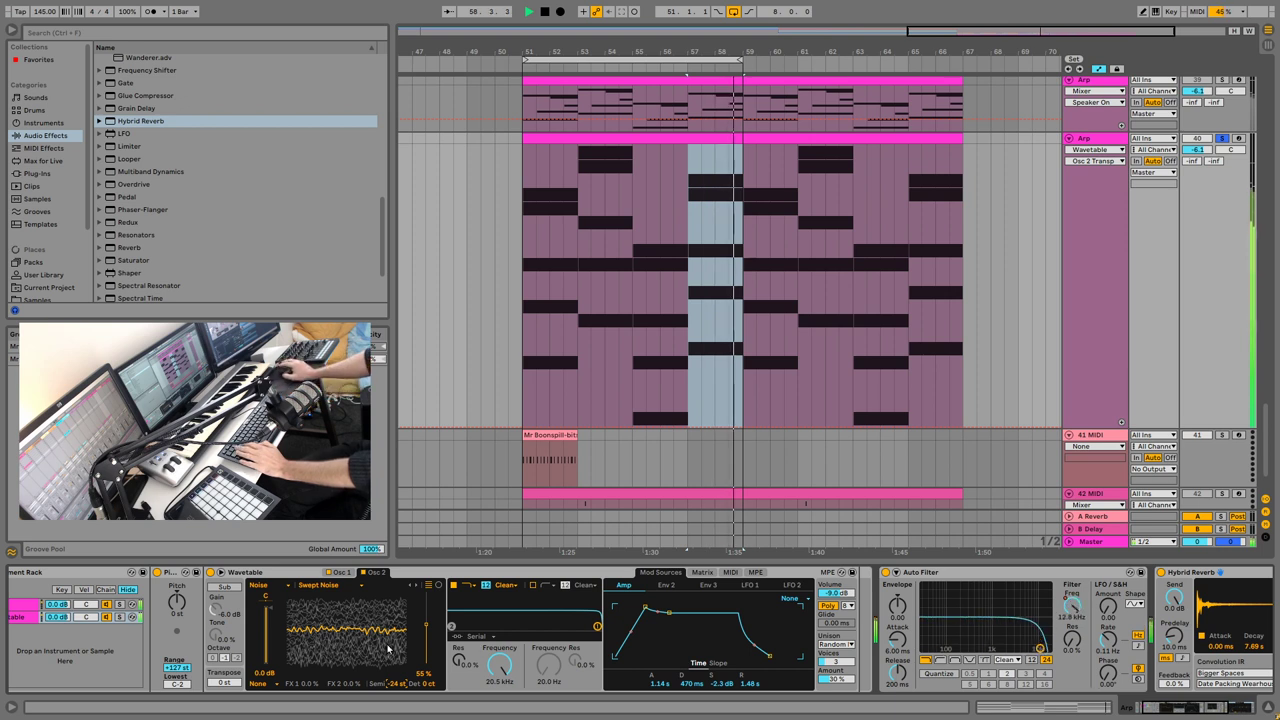
left_click(417, 586)
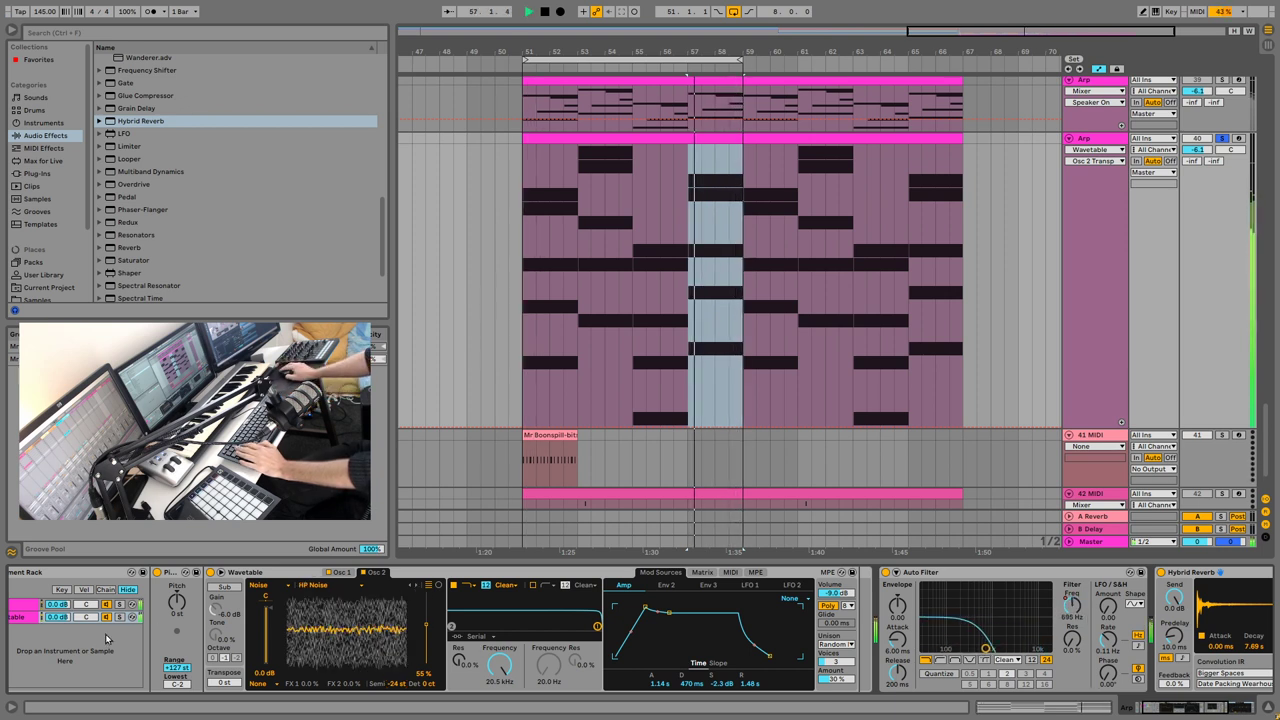
Step: Solo the Wavetable chain in the Instrument Rack and lower the Osc 2 position to 28%
left_click(126, 621)
left_click(120, 617)
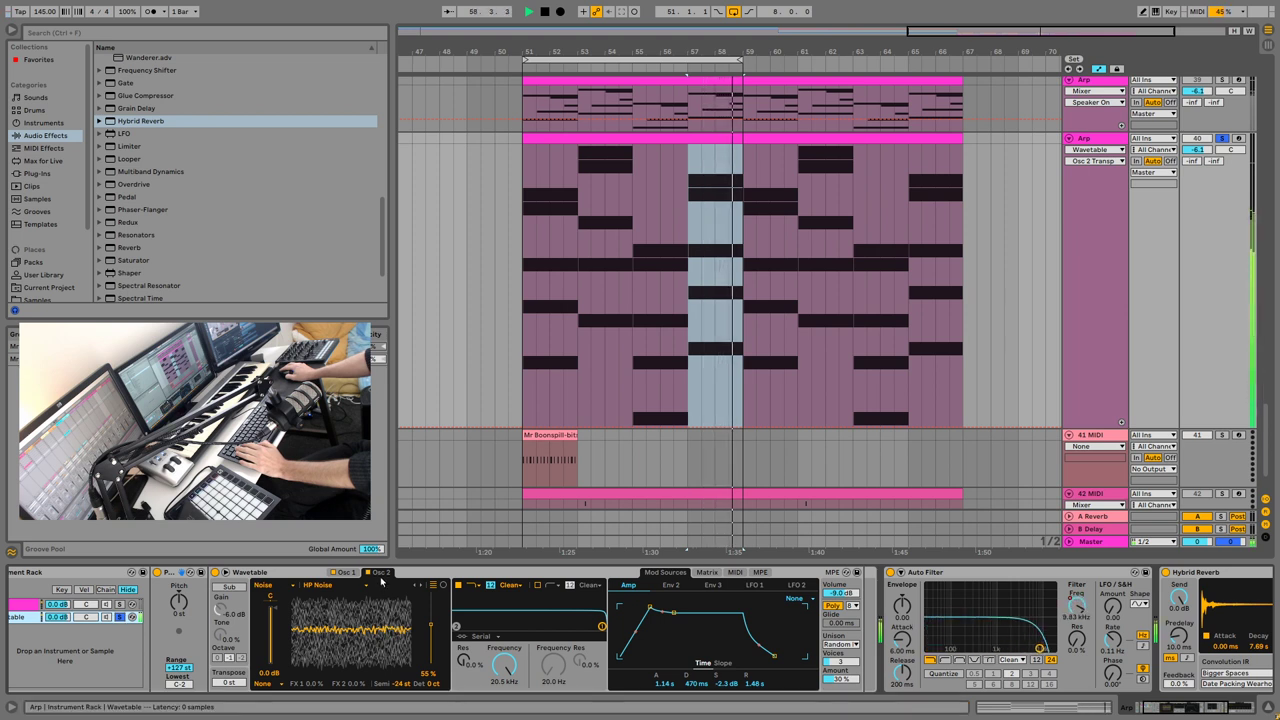
left_click_drag(431, 625, 431, 651)
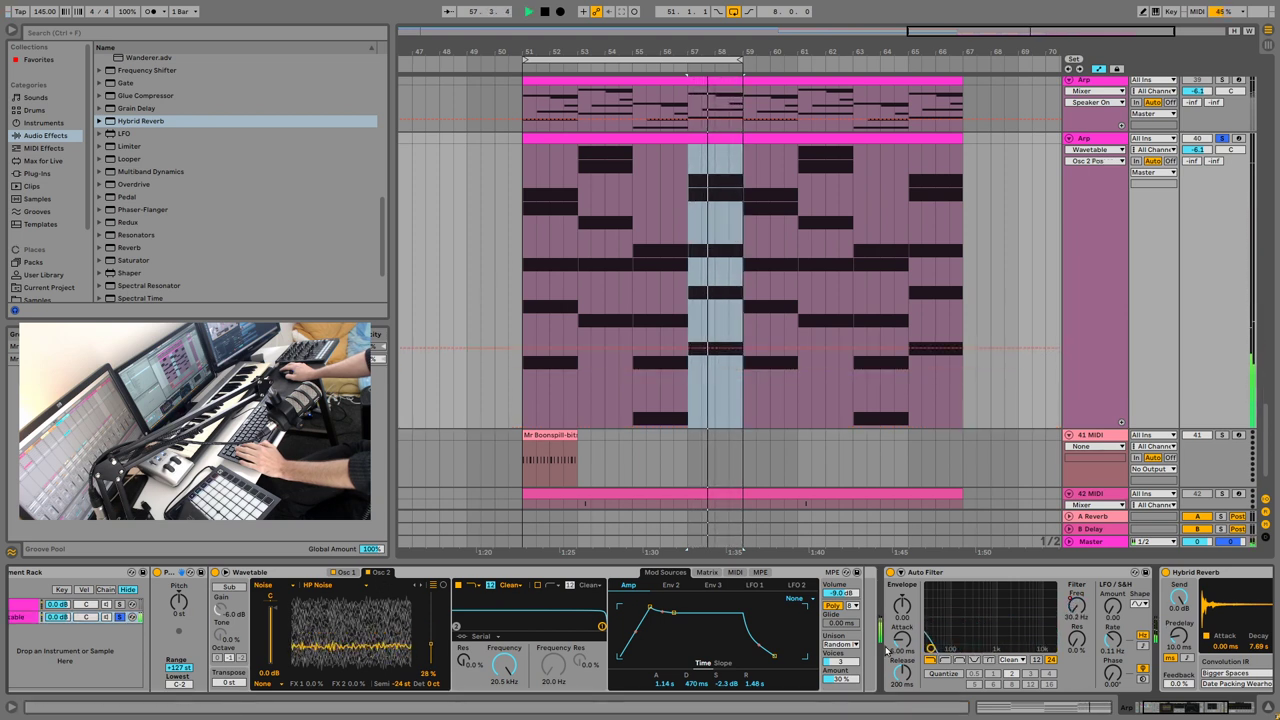
Step: Switch Wavetable's Osc 1 to the Sub 1 wavetable and lower its position below 10% during playback
left_click(345, 572)
key("space")
left_click(422, 585)
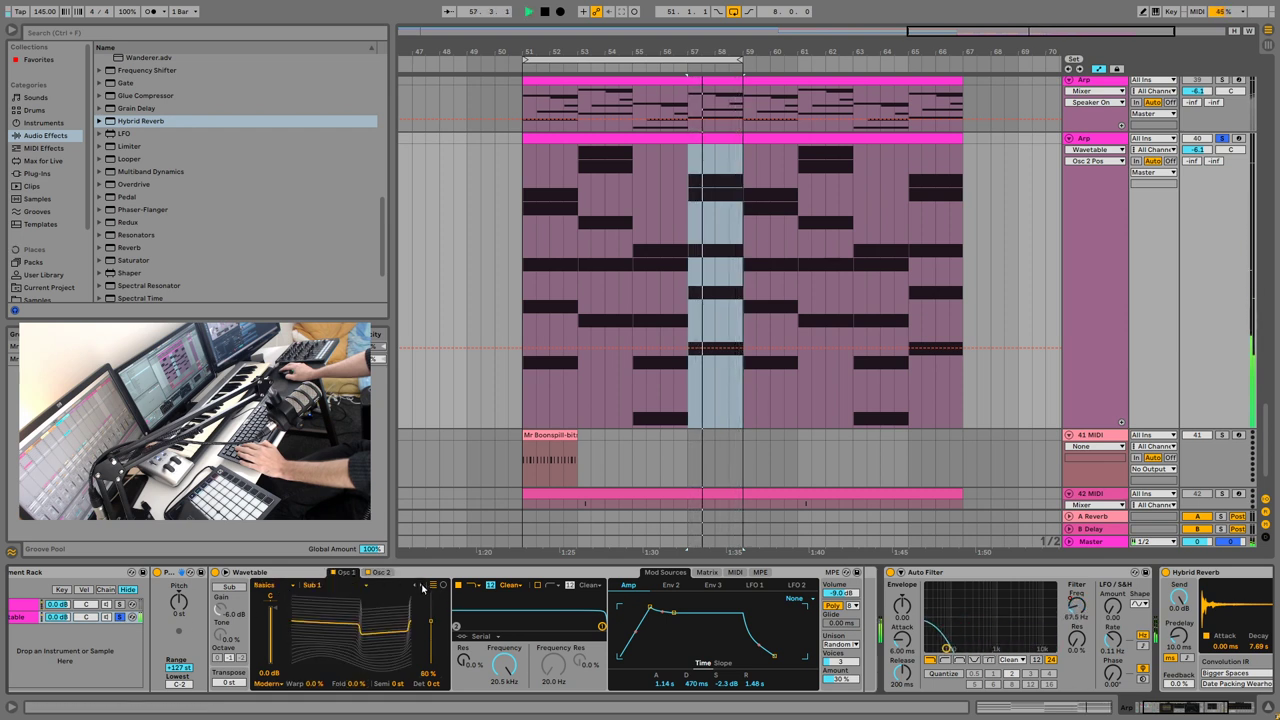
key("space")
key("space")
left_click_drag(431, 621, 431, 660)
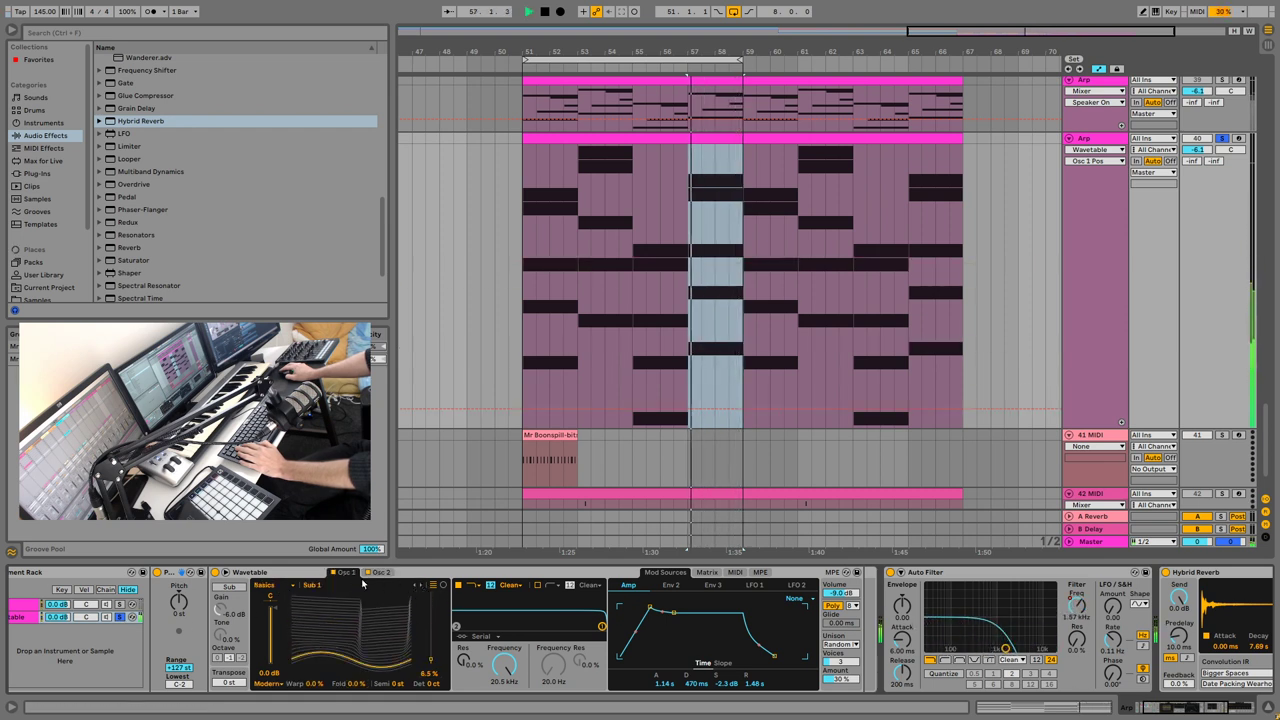
Step: Set Osc 1 to the Piano wavetable from the Instrument category at 57% position, and unsolo the duplicated Arp track
left_click(264, 585)
left_click(272, 535)
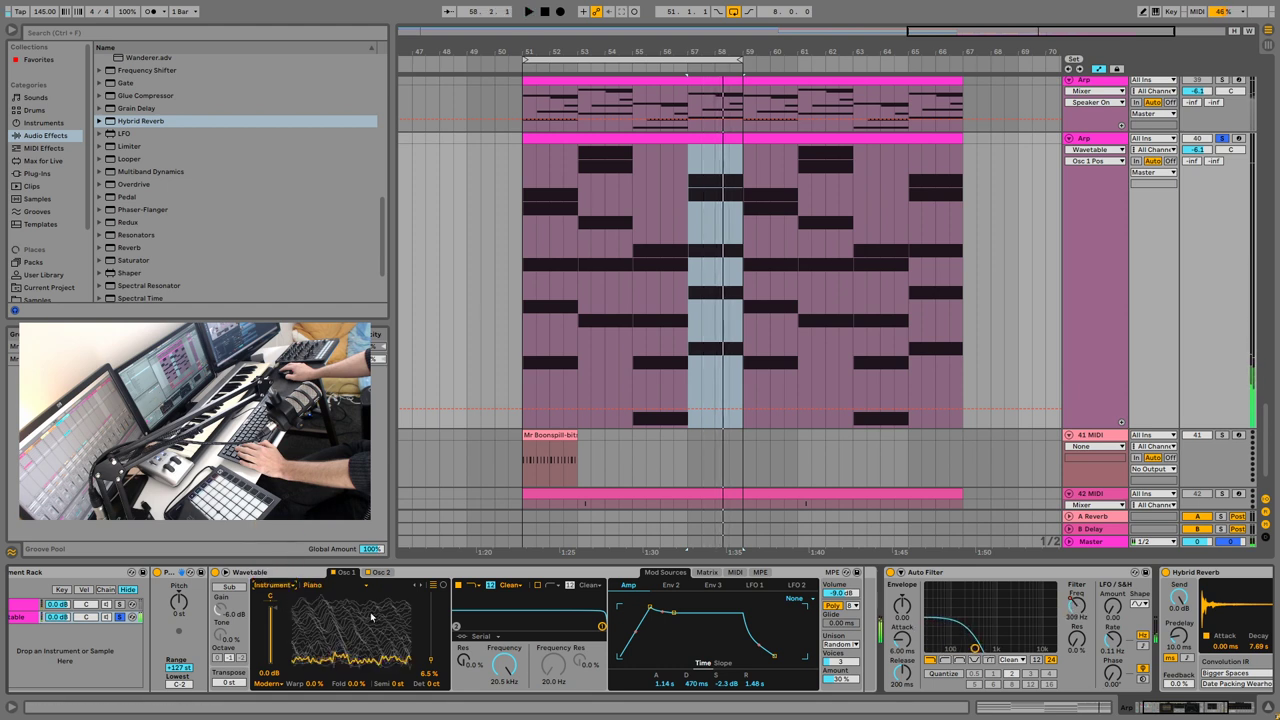
left_click_drag(429, 653, 430, 628)
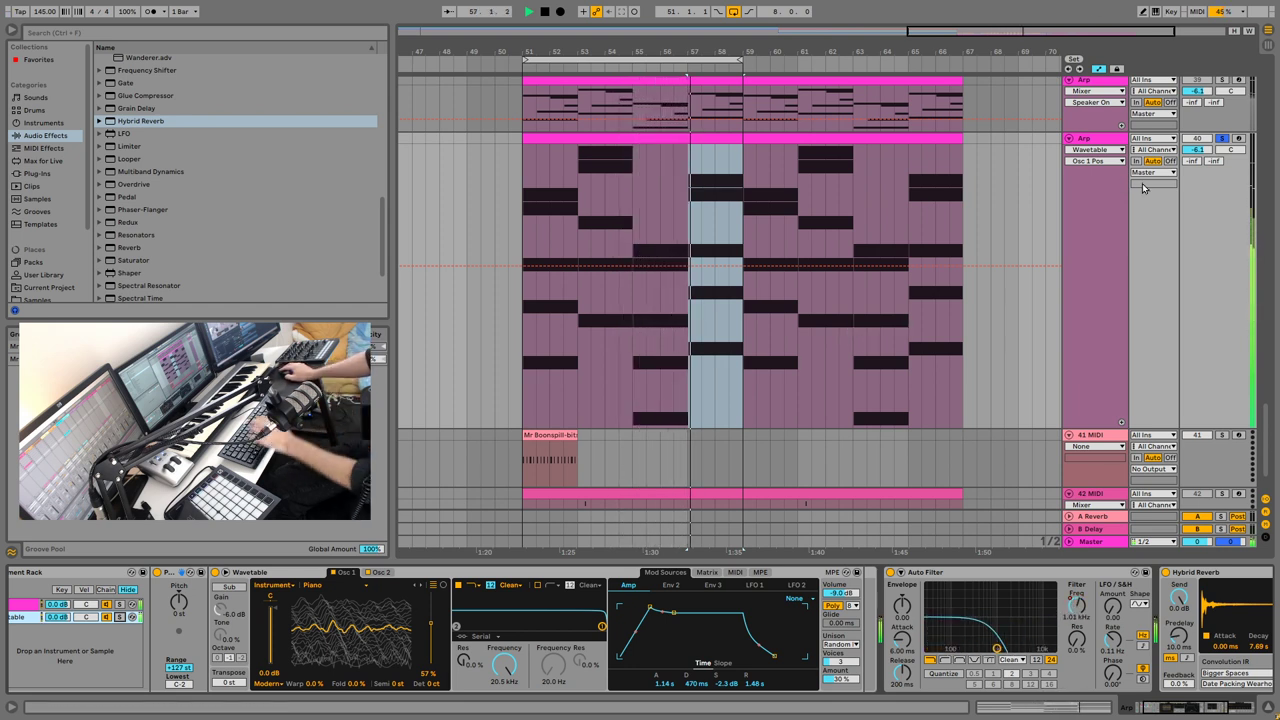
left_click(1225, 140)
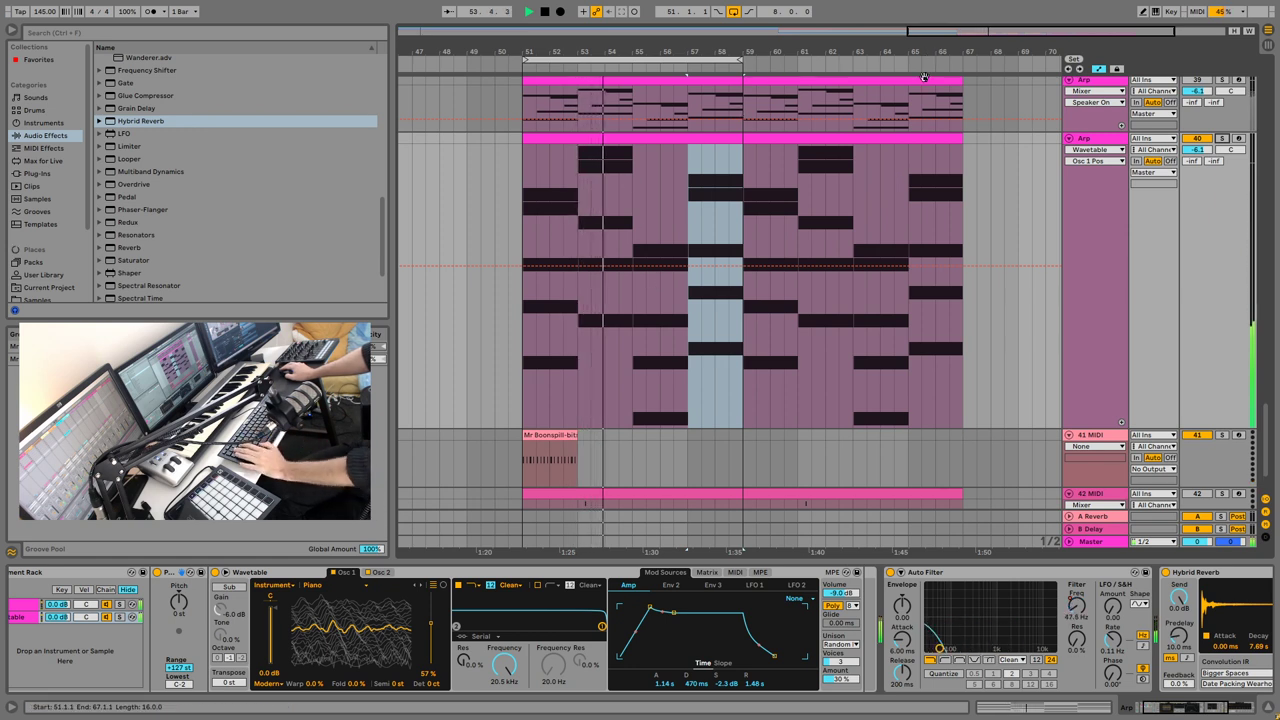
Step: Solo the original Arp track above the duplicated one and open its Diva synth for editing
left_click(726, 303)
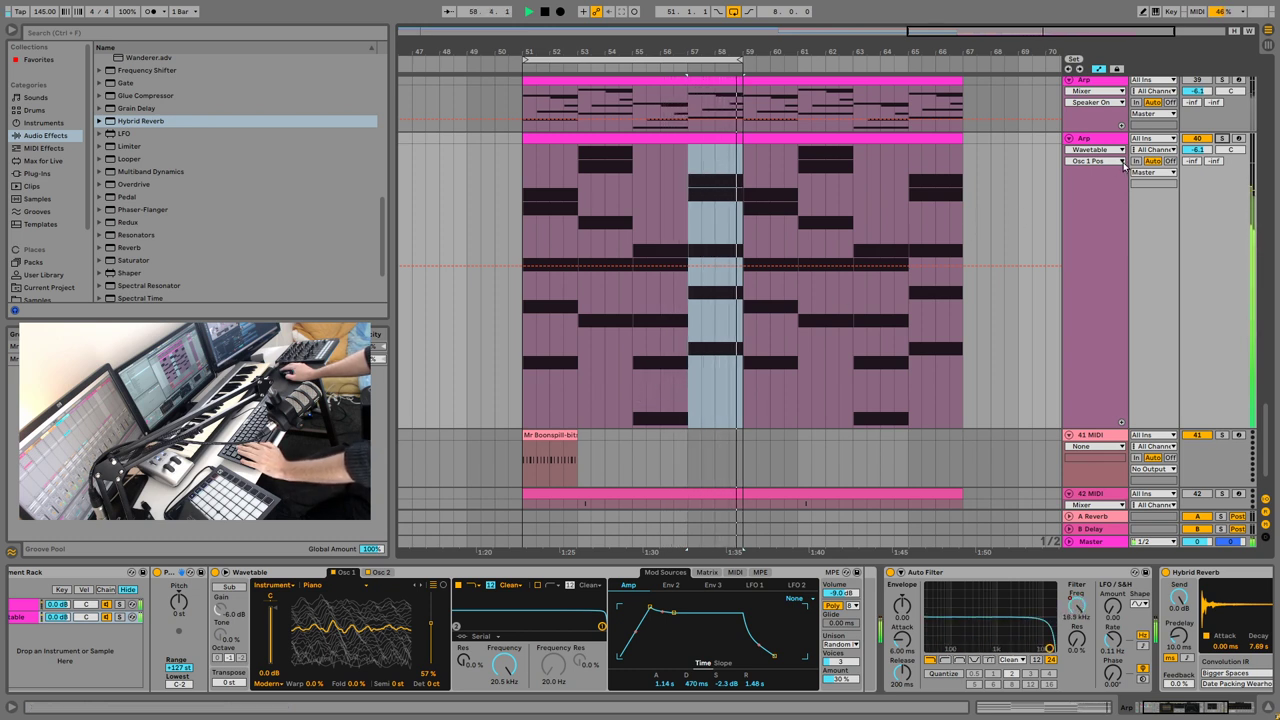
scroll(1188, 113, "up", 1)
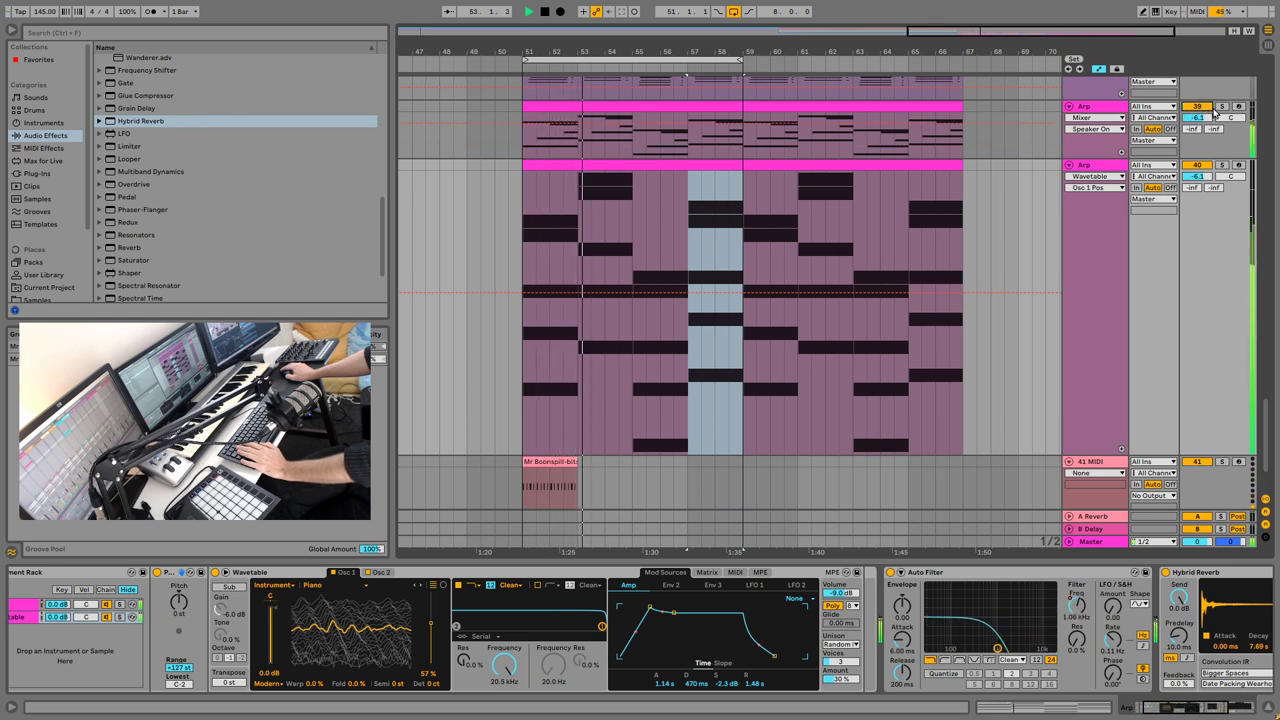
left_click(1221, 106)
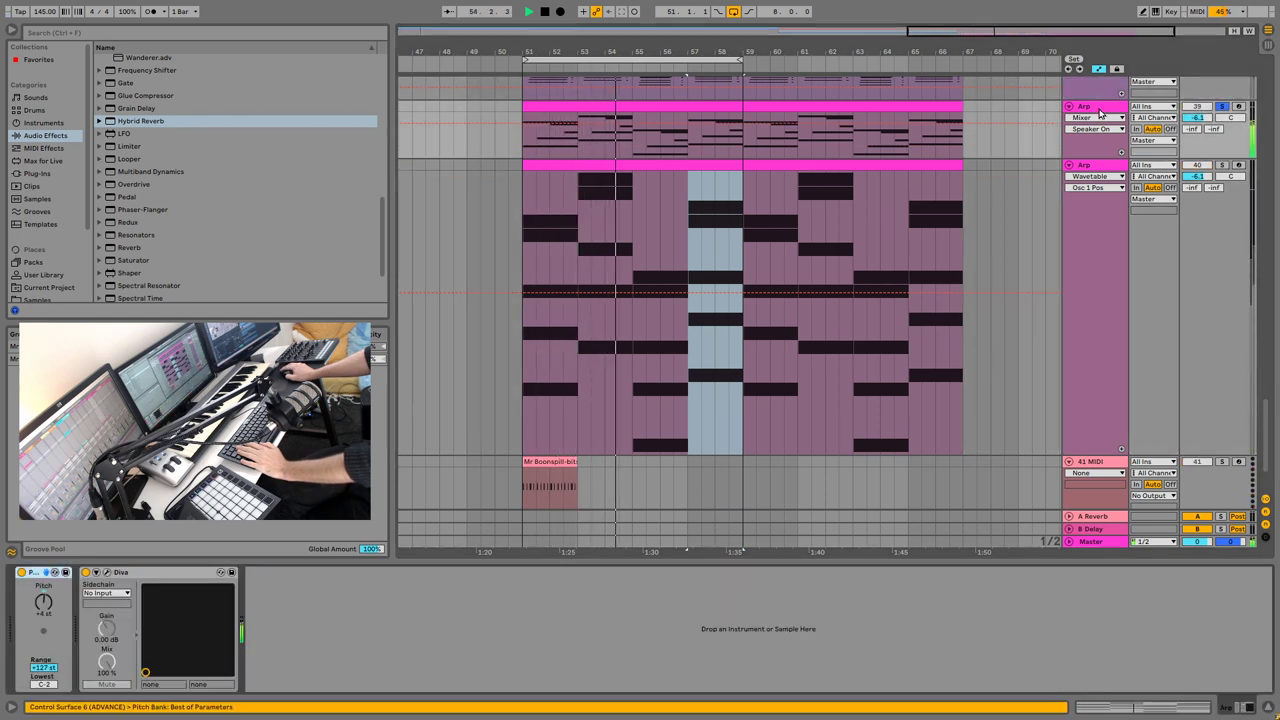
left_click(110, 572)
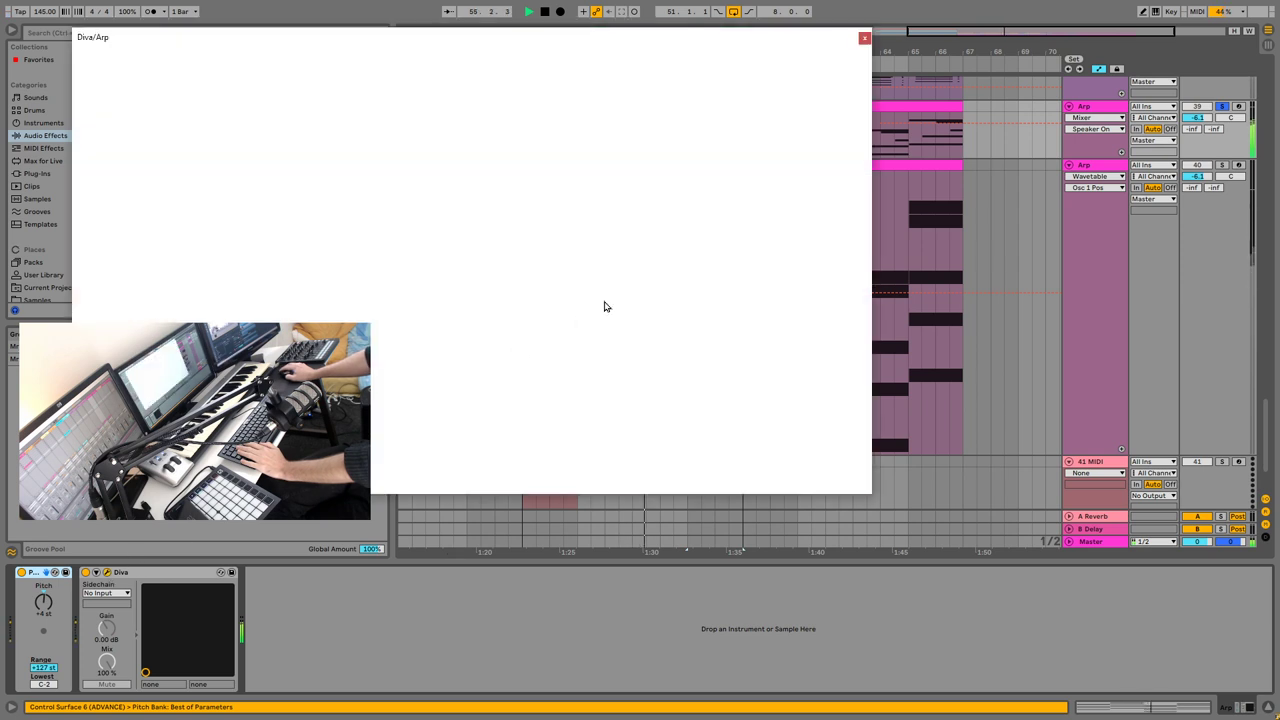
Step: Adjust Diva's filter cutoff, with the oscillator FM at 48 and oscillator 3's waveform shape at 6.10
left_click_drag(563, 145, 563, 133)
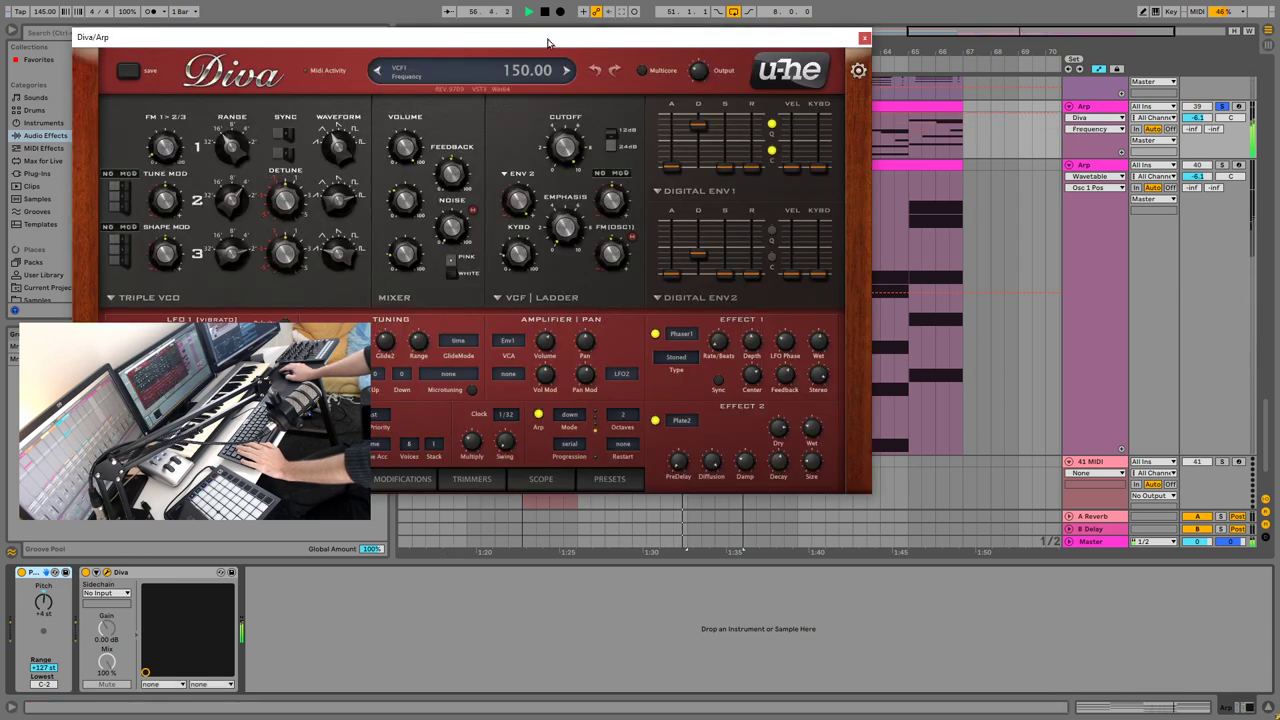
left_click_drag(575, 252, 566, 148)
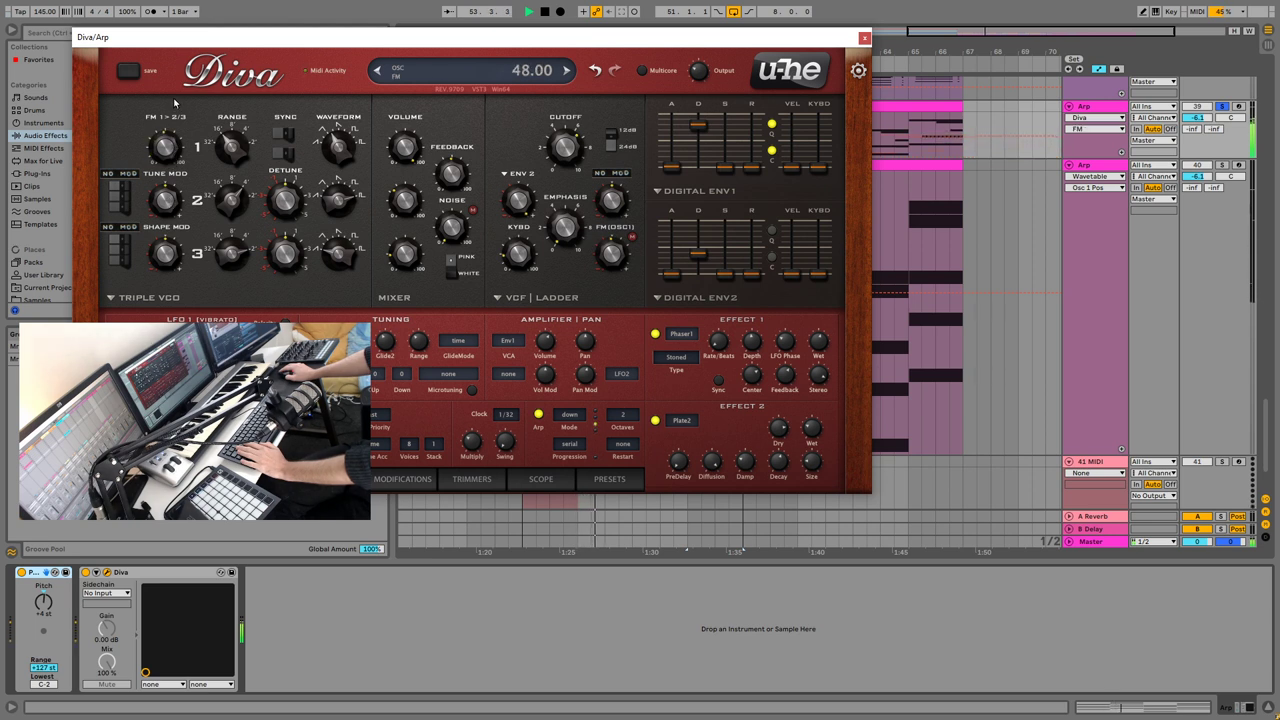
mouse_move(339, 150)
left_mouse_down()
mouse_move(337, 129)
mouse_move(338, 148)
left_mouse_up()
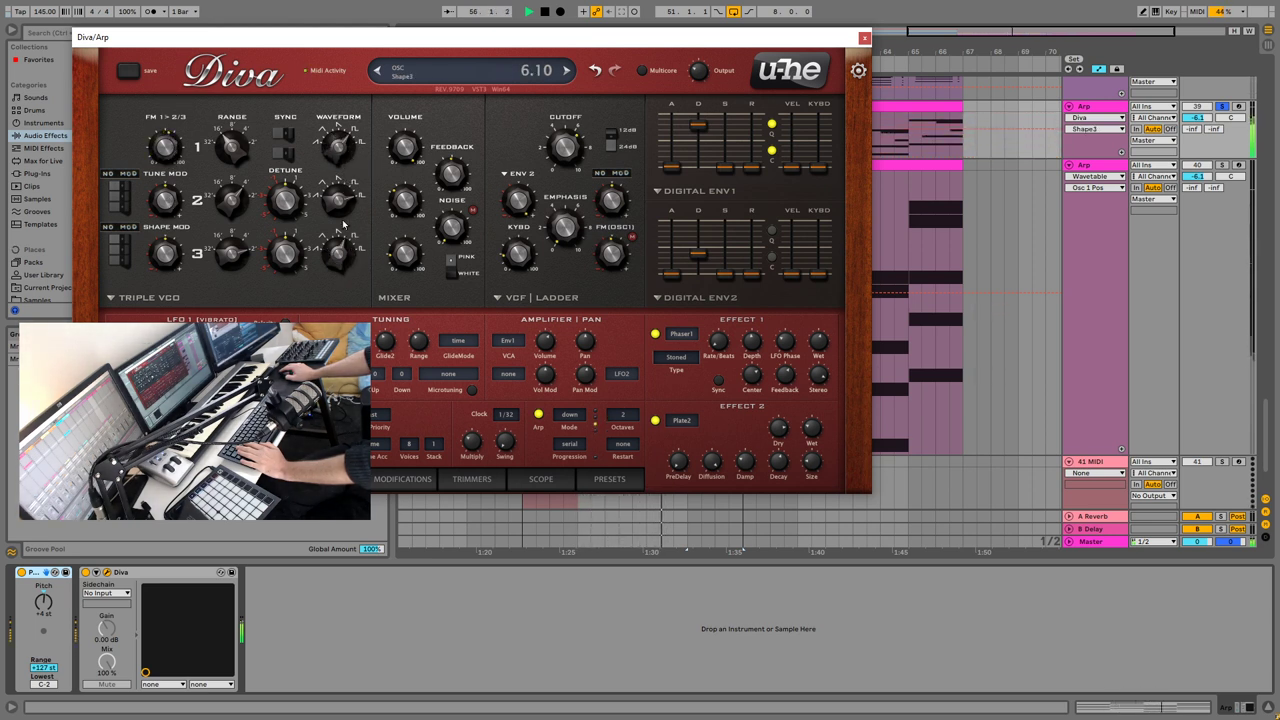
Step: Set Diva's filter resonance to 70 and Env 2 filter modulation depth to -4, and lengthen the Env 2 decay
mouse_move(698, 125)
left_mouse_down()
mouse_move(706, 160)
mouse_move(695, 131)
left_mouse_up()
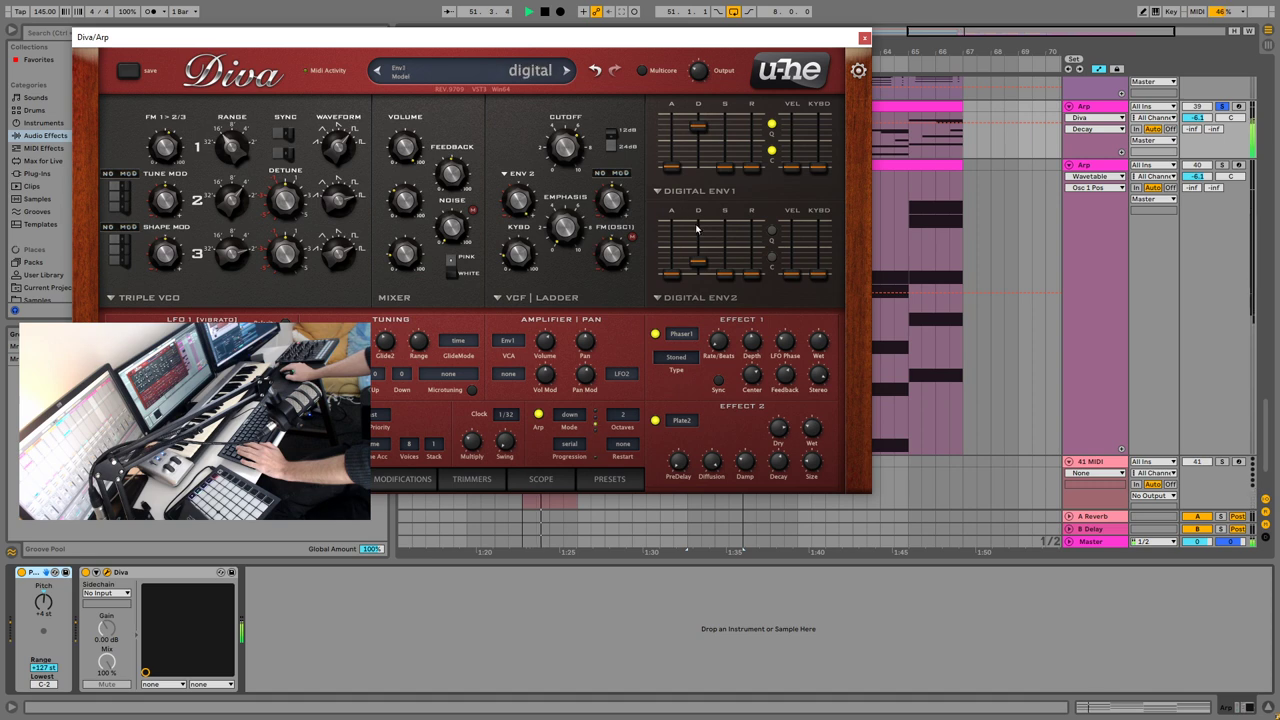
mouse_move(698, 263)
left_mouse_down()
mouse_move(699, 225)
mouse_move(703, 258)
left_mouse_up()
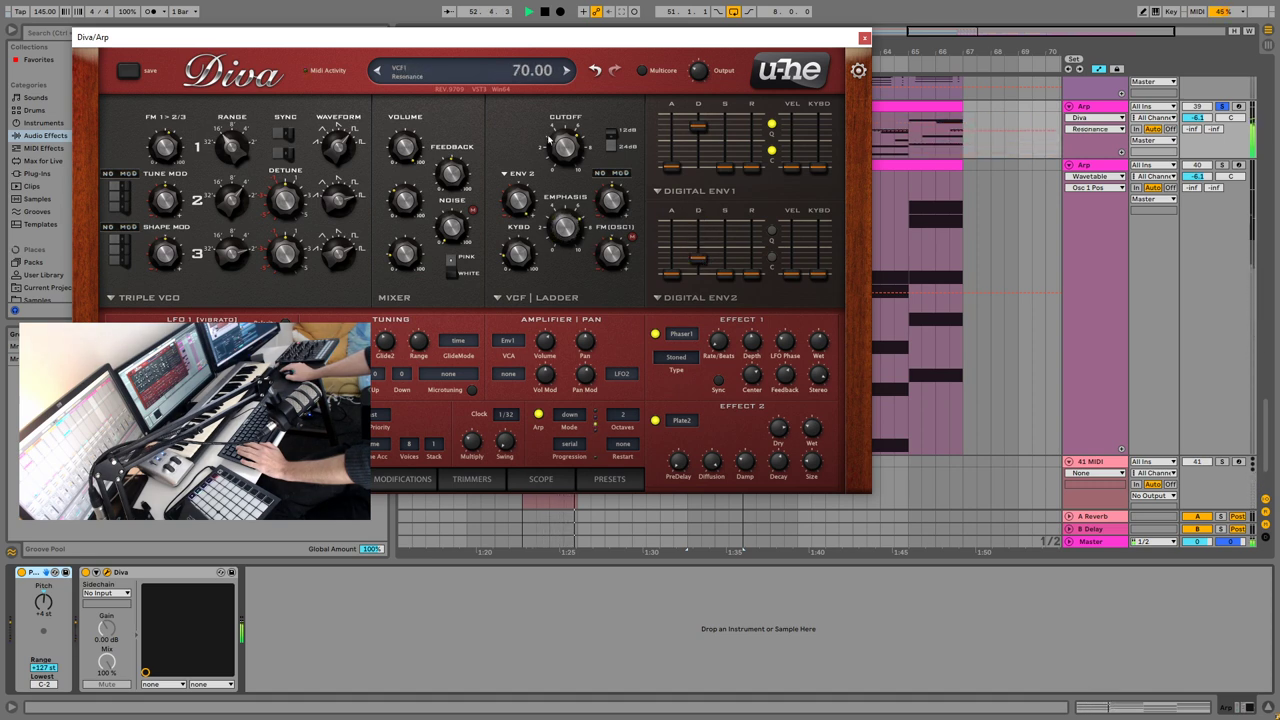
left_click_drag(538, 205, 531, 248)
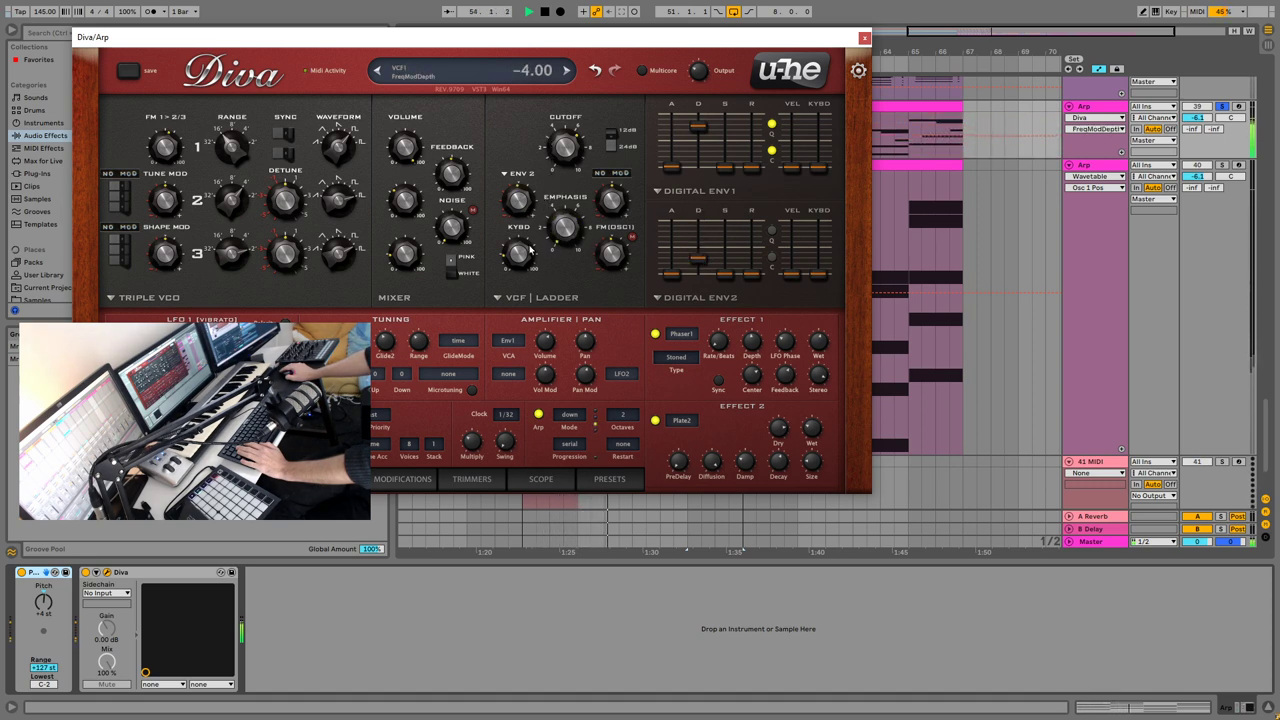
left_click_drag(686, 261, 693, 237)
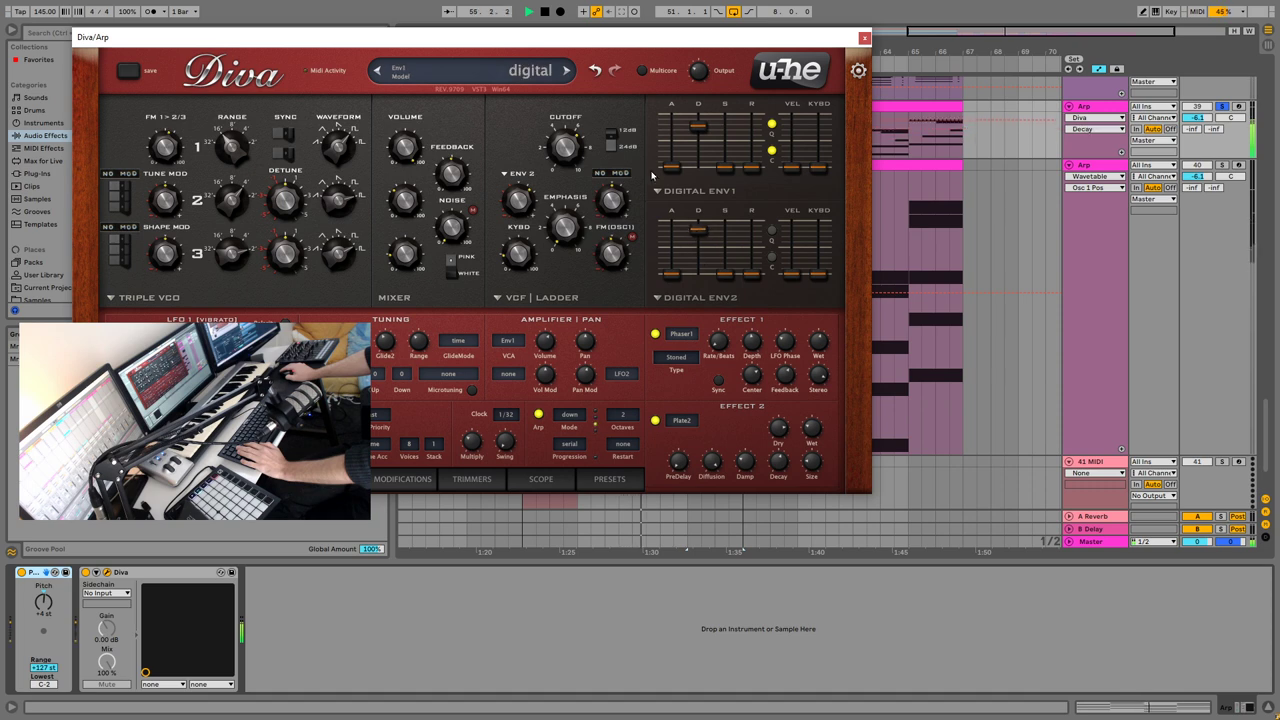
Step: Close Diva and replace the original Arp track's notes from bar 51 with a copy of the duplicated track's sustained chord clip
left_click(865, 40)
left_click(612, 167)
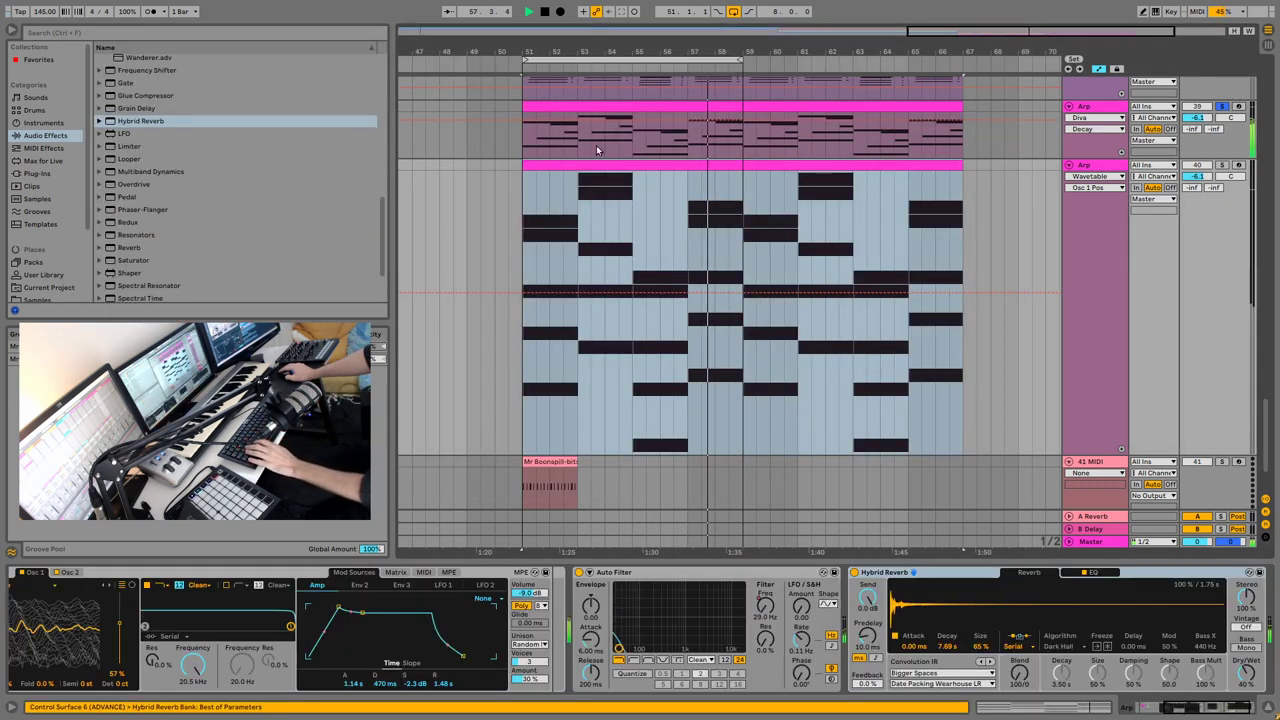
left_click(525, 137)
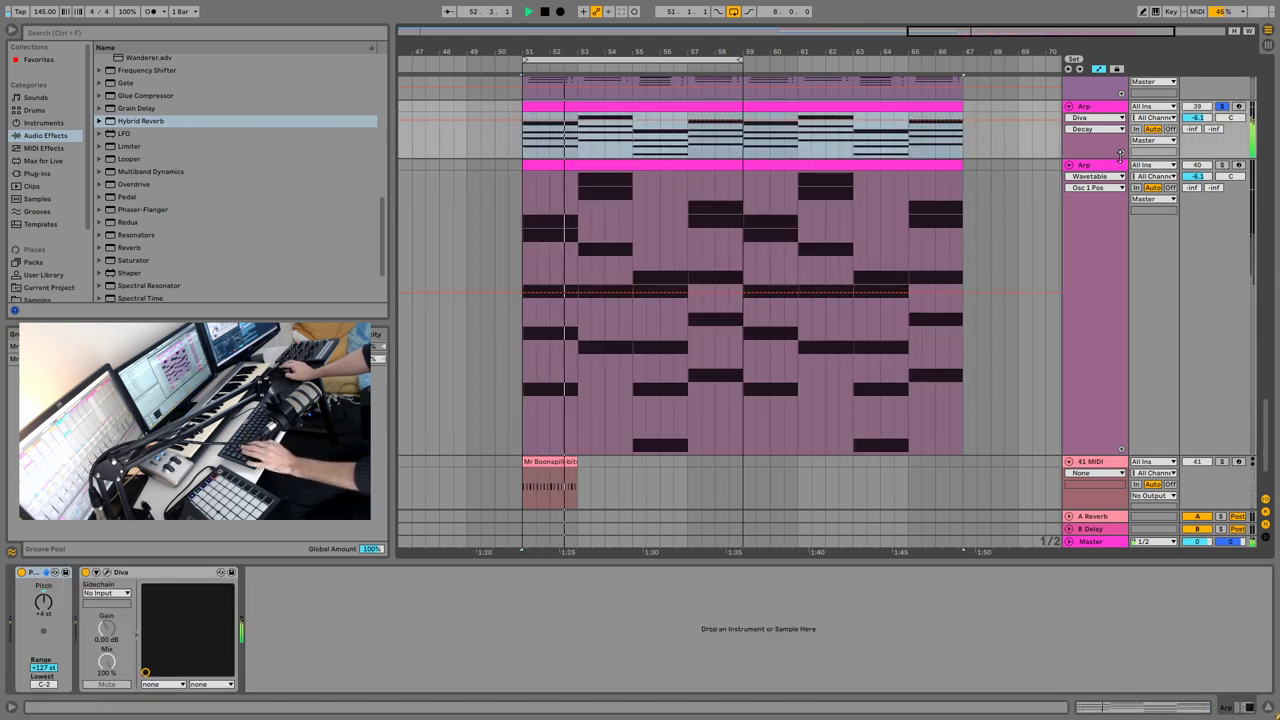
Step: Reopen Diva on the original Arp track, set its arpeggiator range to 4 octaves, and compare it with the full mix
left_click(1092, 118)
left_click(1089, 110)
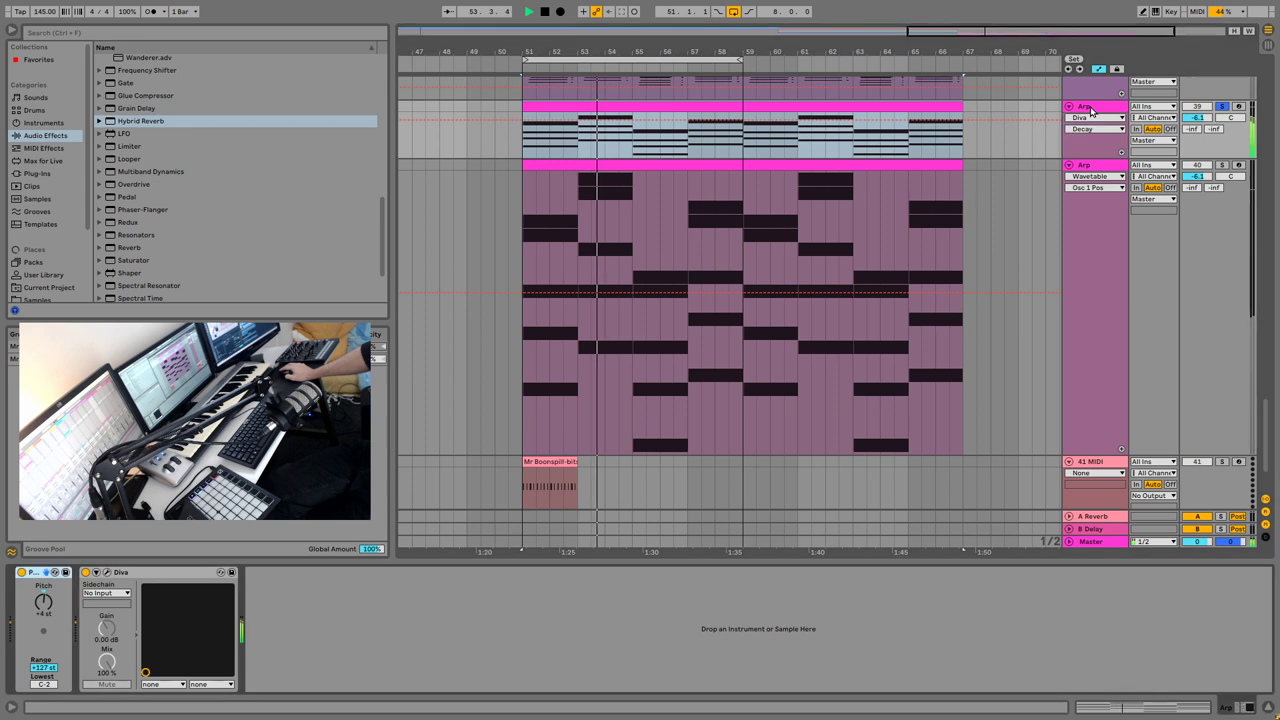
left_click(107, 572)
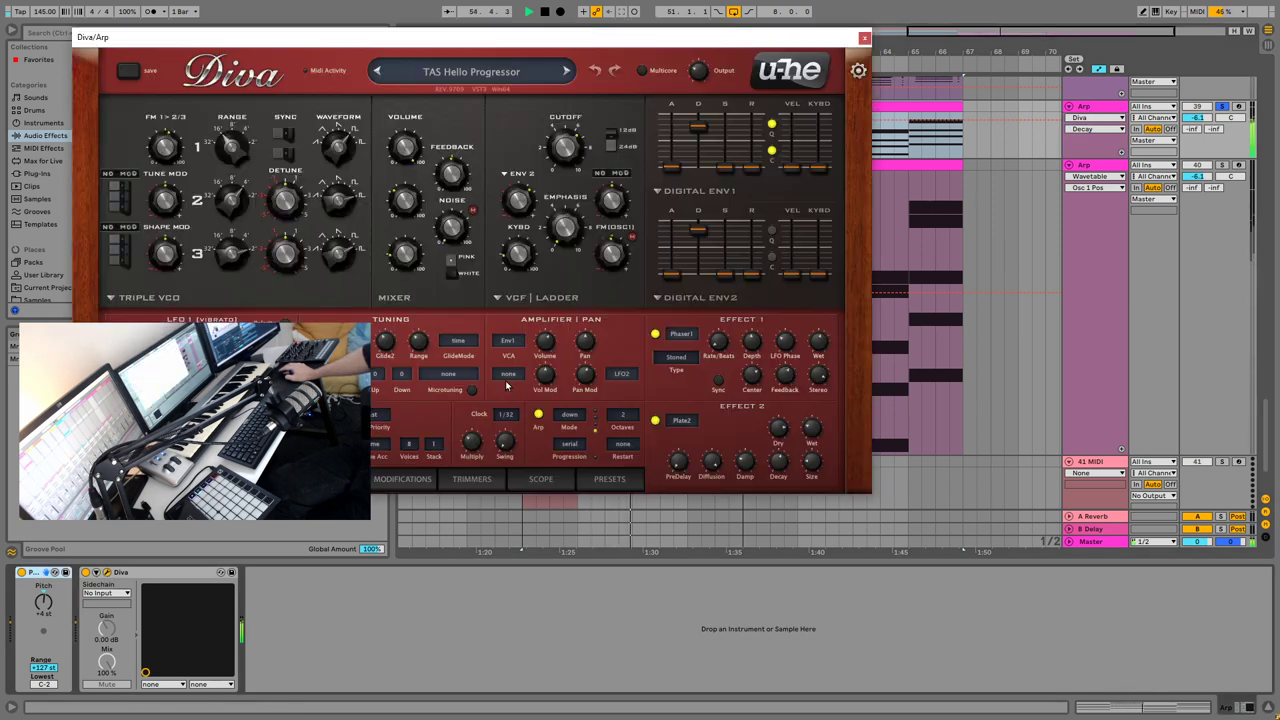
left_click(620, 420)
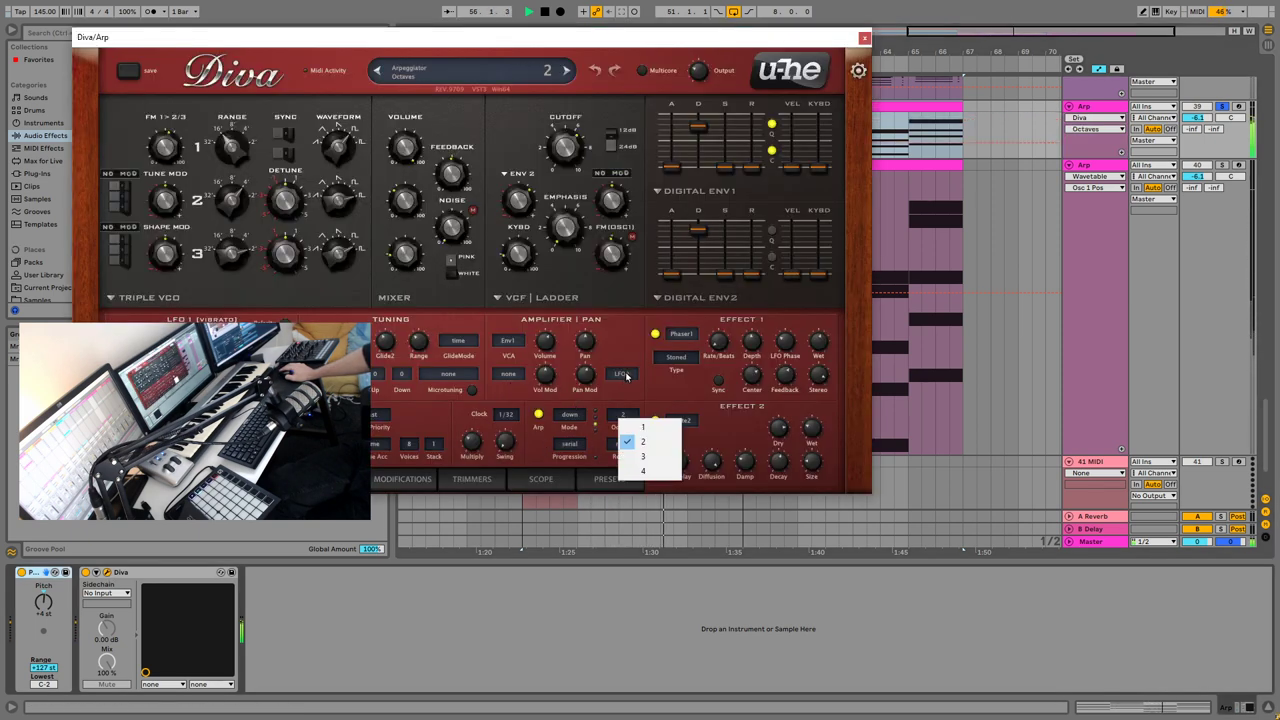
left_click(630, 472)
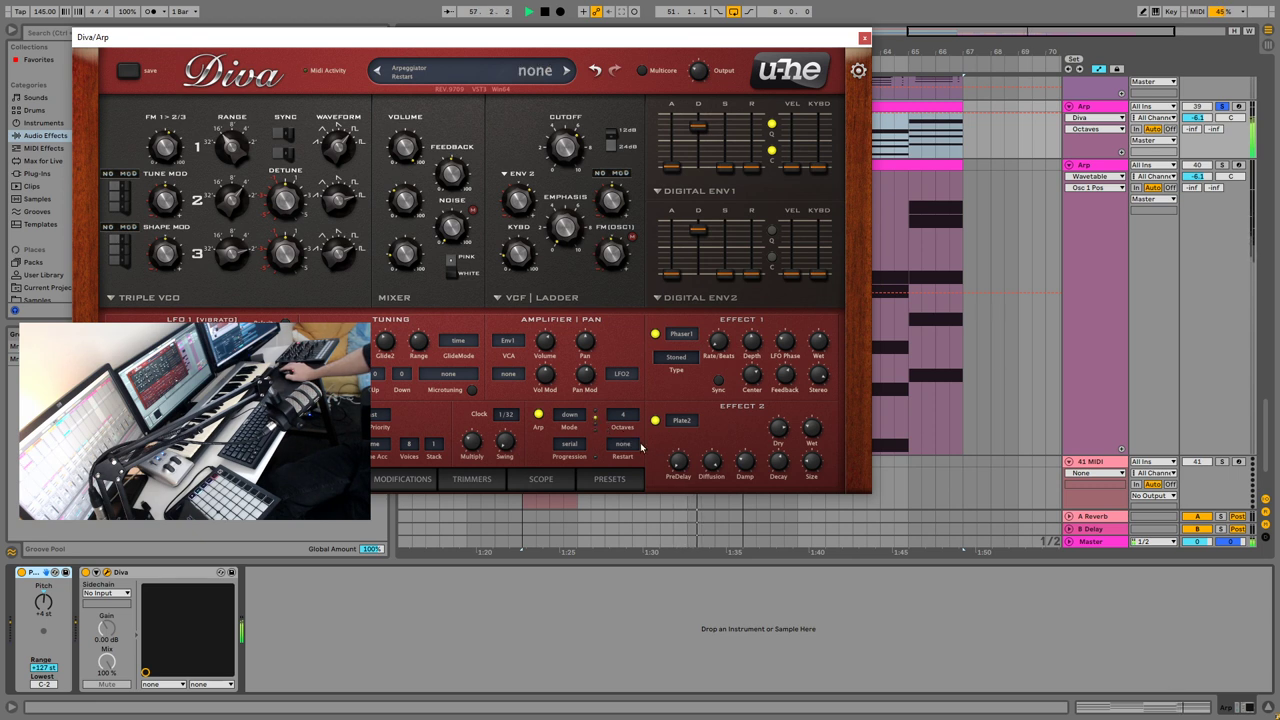
left_click(1224, 107)
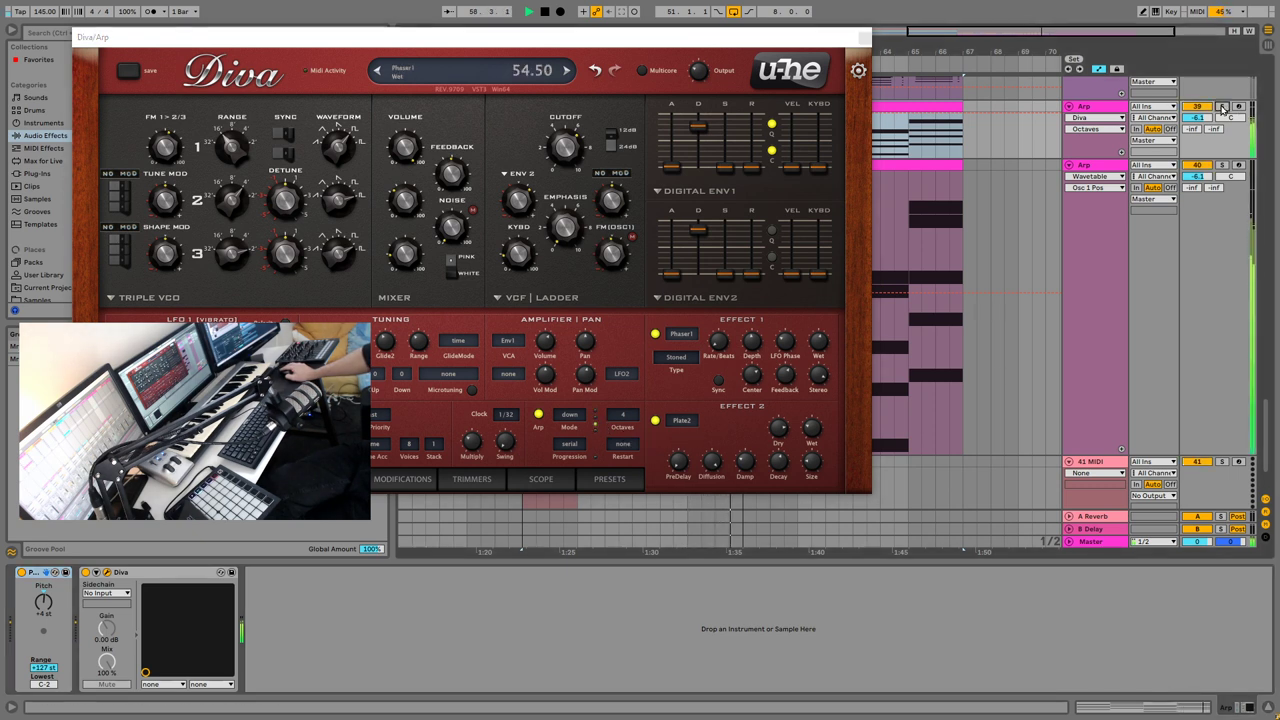
left_click(1224, 107)
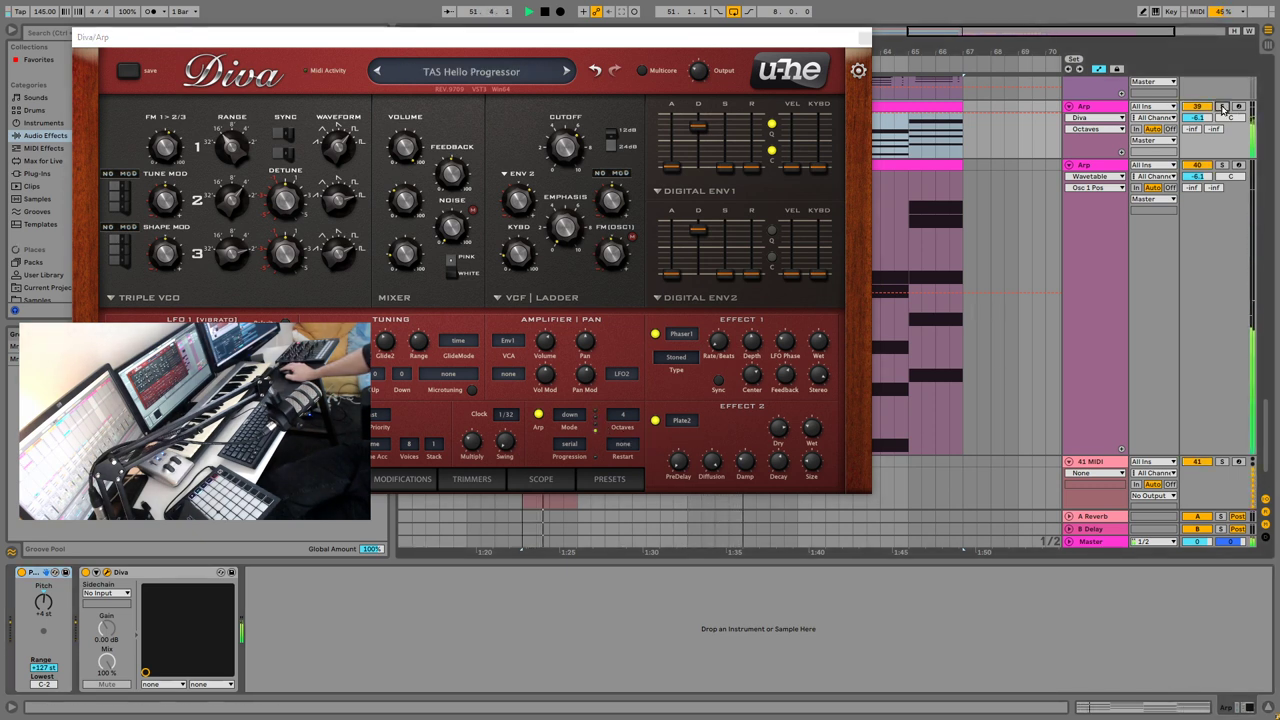
Step: Set Diva's arpeggiator clock to 1/16 and its clock Multiply to 119
left_click(506, 414)
left_click(514, 446)
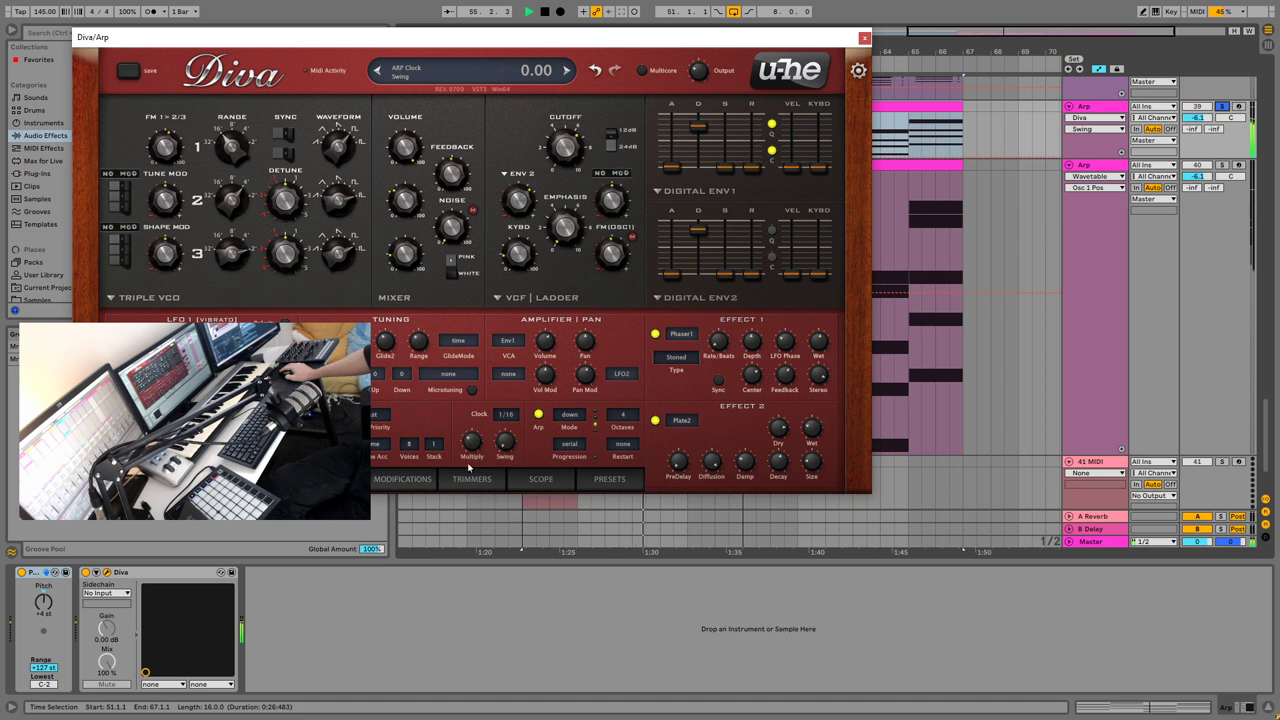
left_click_drag(475, 440, 482, 390)
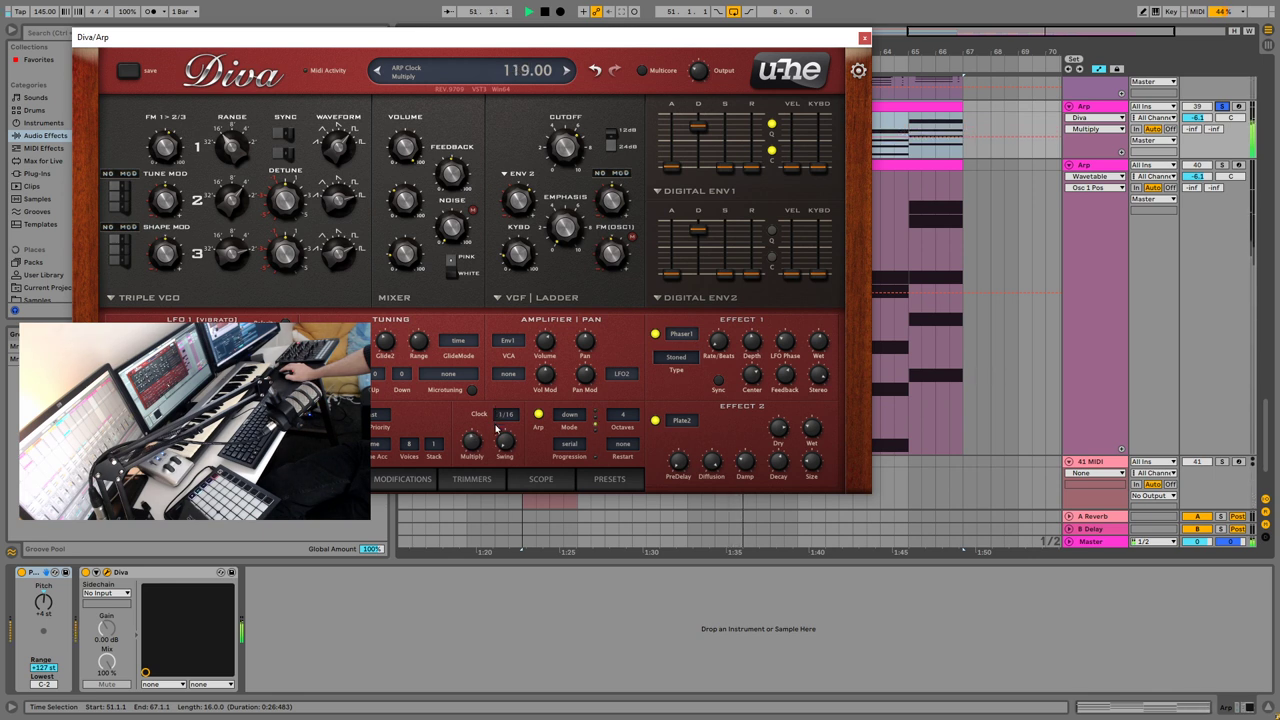
Step: Set the arpeggiator mode to up+dn 2, compare the arp with the full mix, and return the track to solo
left_click(569, 414)
left_click(605, 482)
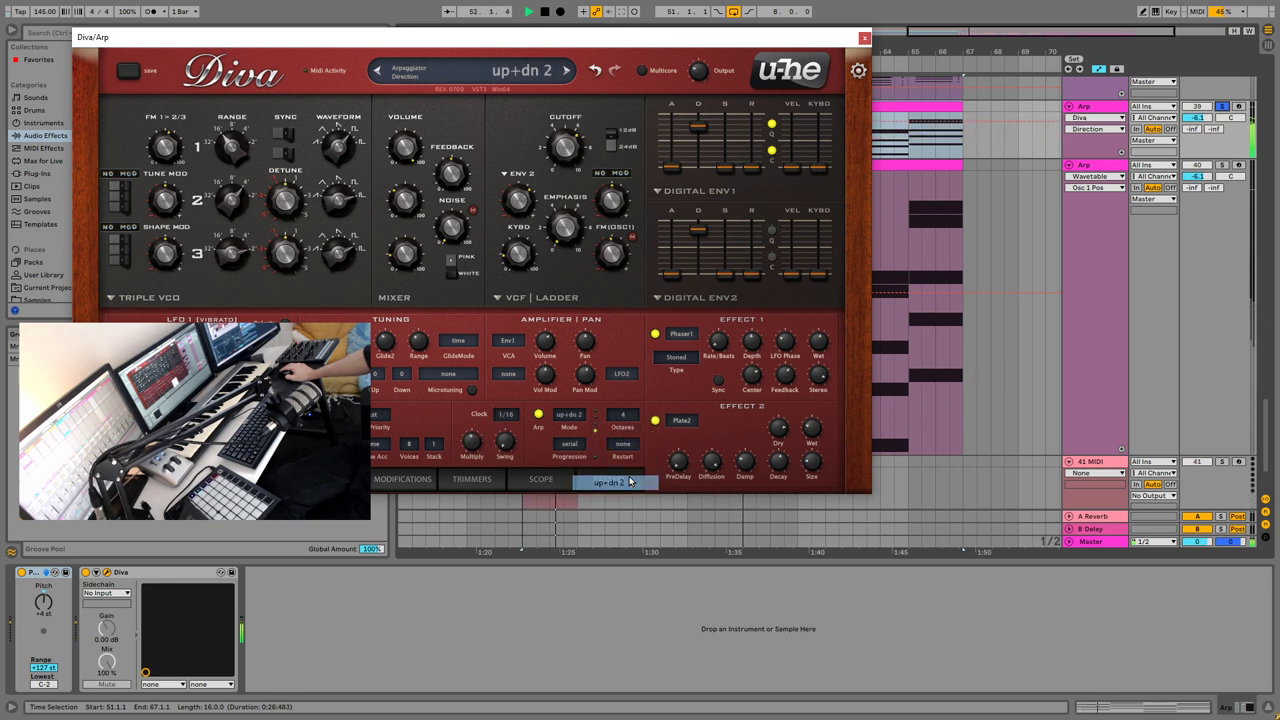
left_click(568, 416)
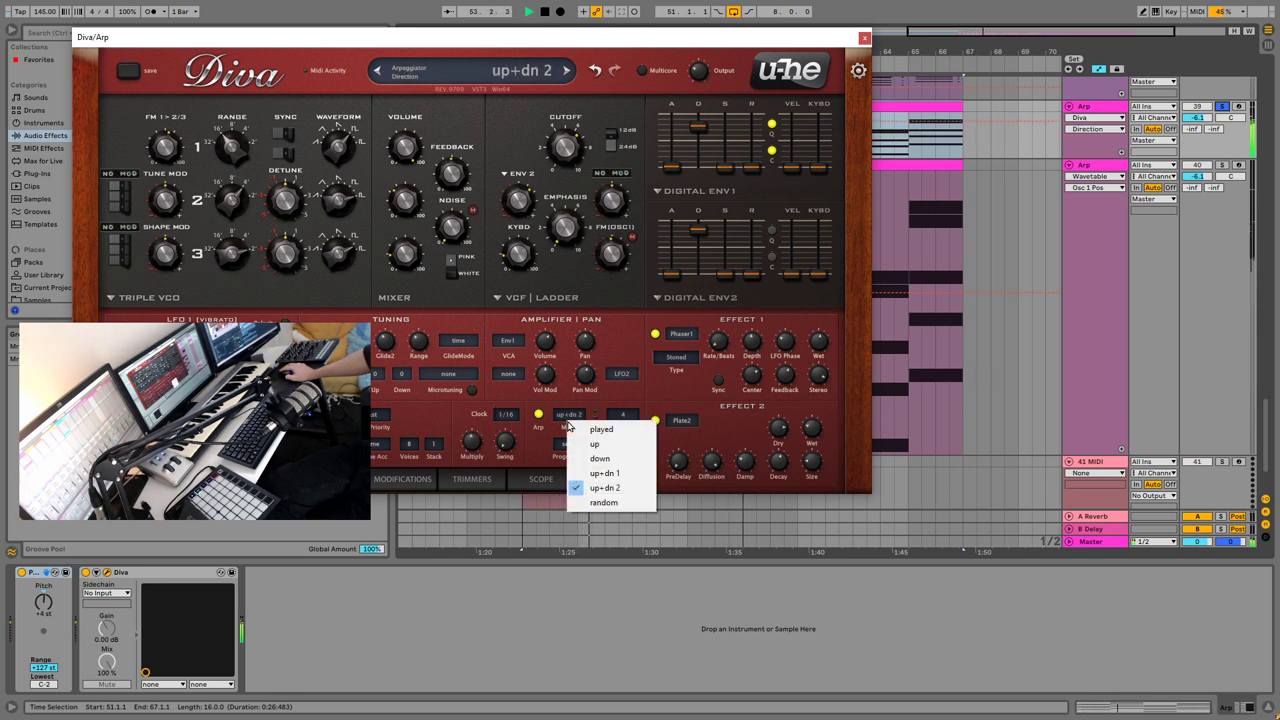
left_click(561, 399)
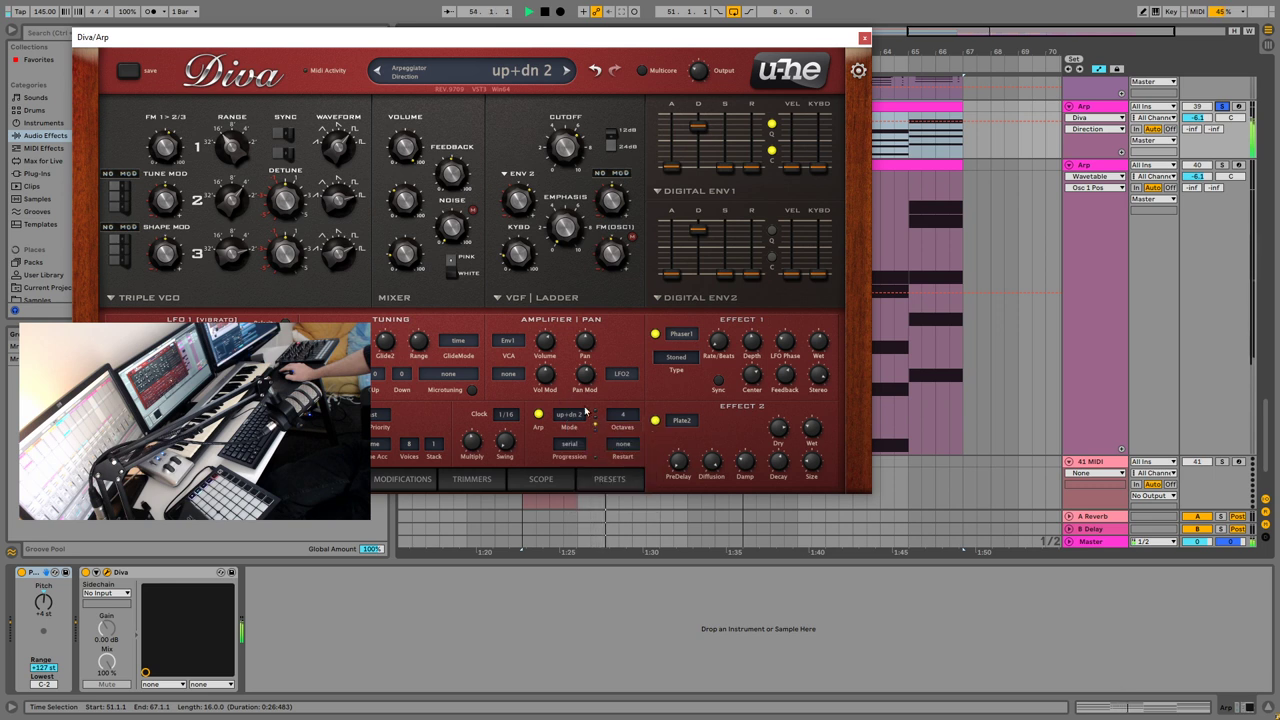
left_click(1222, 107)
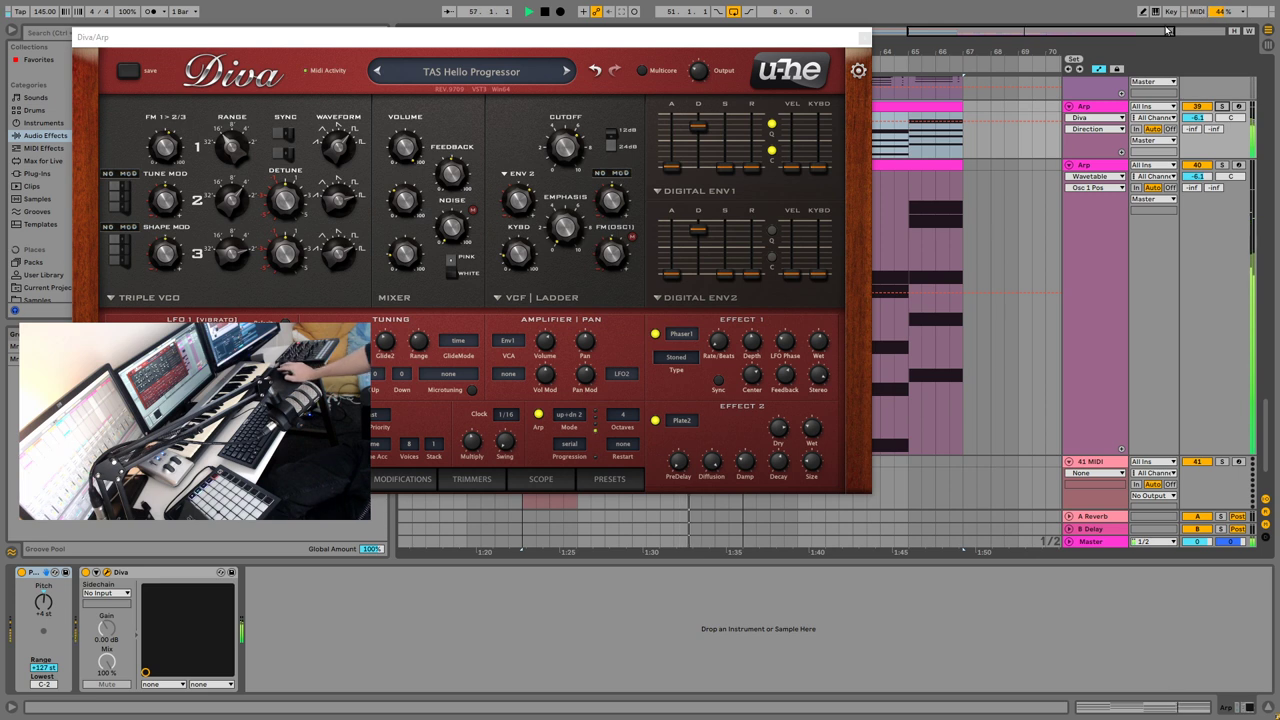
left_click(1222, 107)
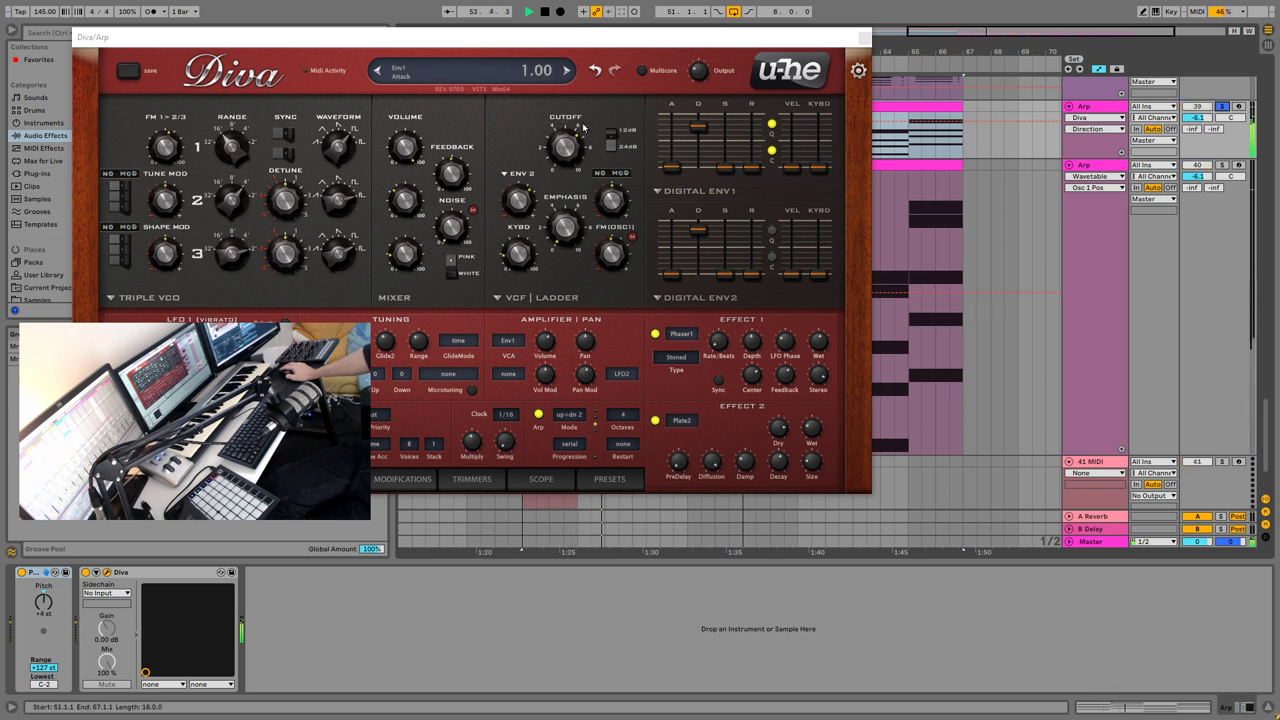
Step: Adjust Diva's oscillator waveforms with oscillator 3's shape at 6.70, set the feedback to 82.50, and switch the noise to white
left_click(340, 140)
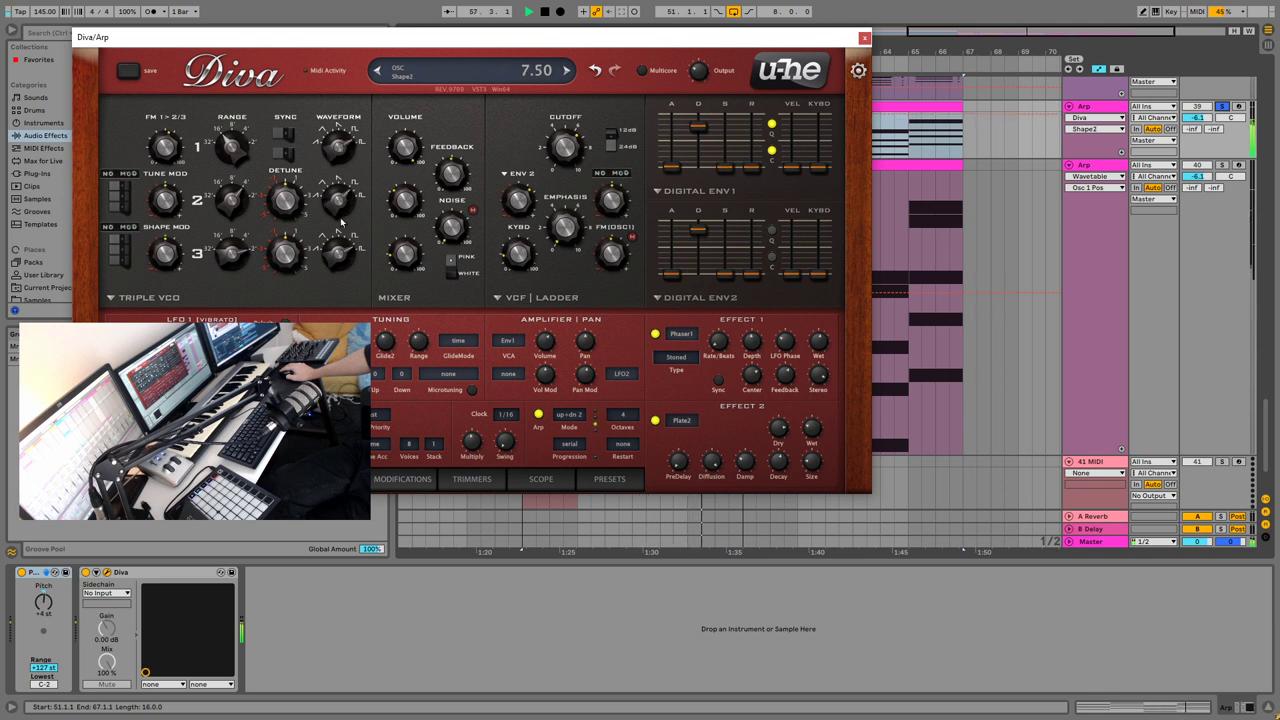
left_click_drag(340, 232, 341, 253)
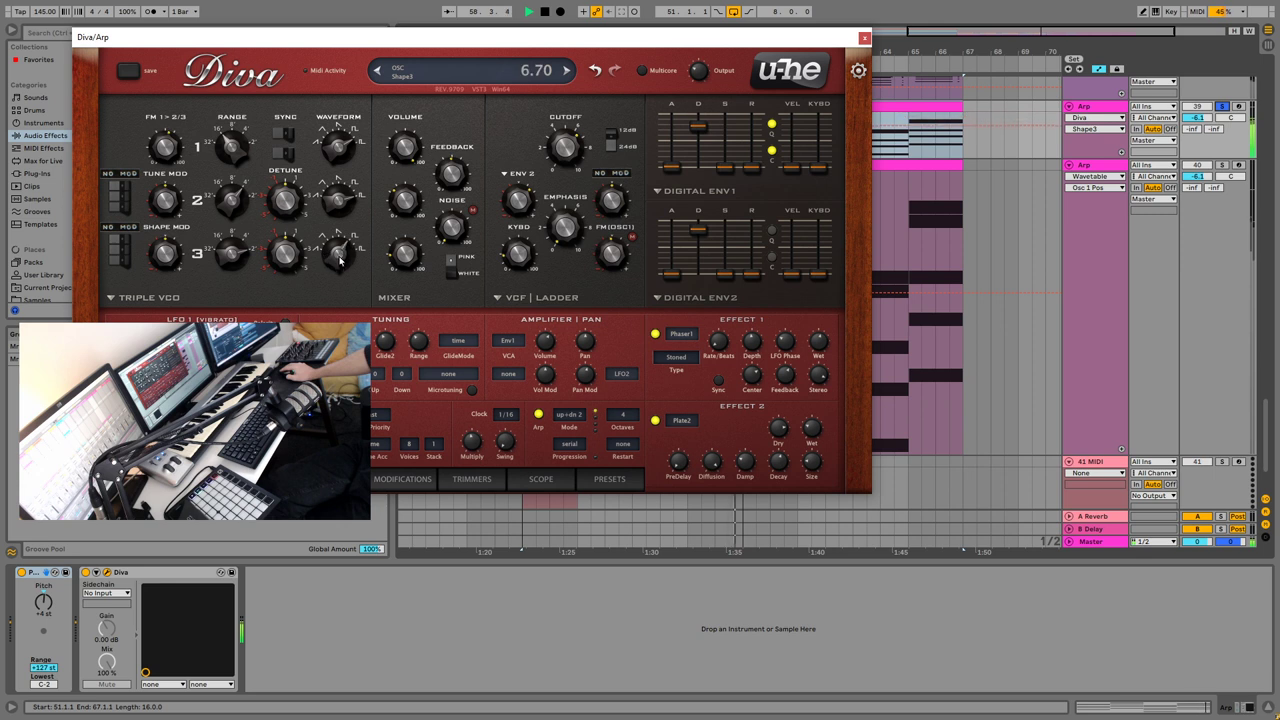
left_click_drag(406, 200, 405, 181)
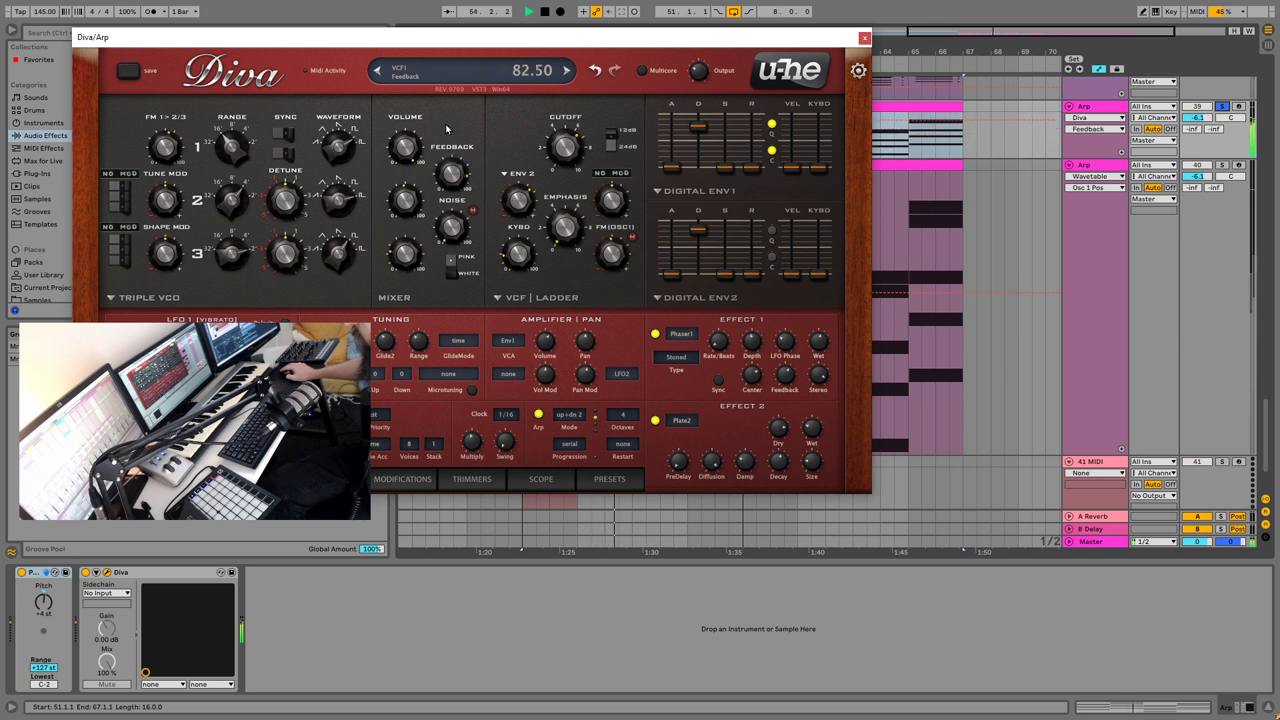
left_click(452, 270)
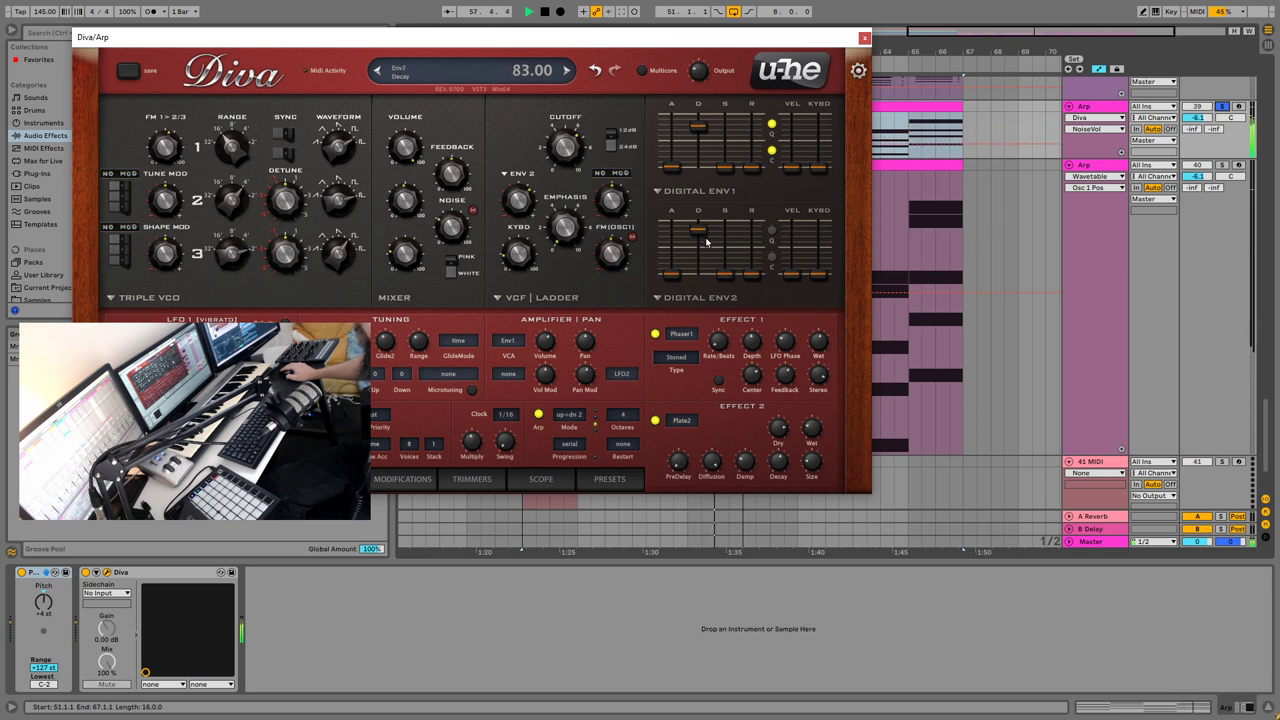
Step: Shorten Diva's Env 1 decay to 54 while the soloed arp plays
scroll(706, 242, "down", 3)
left_click_drag(706, 137, 703, 160)
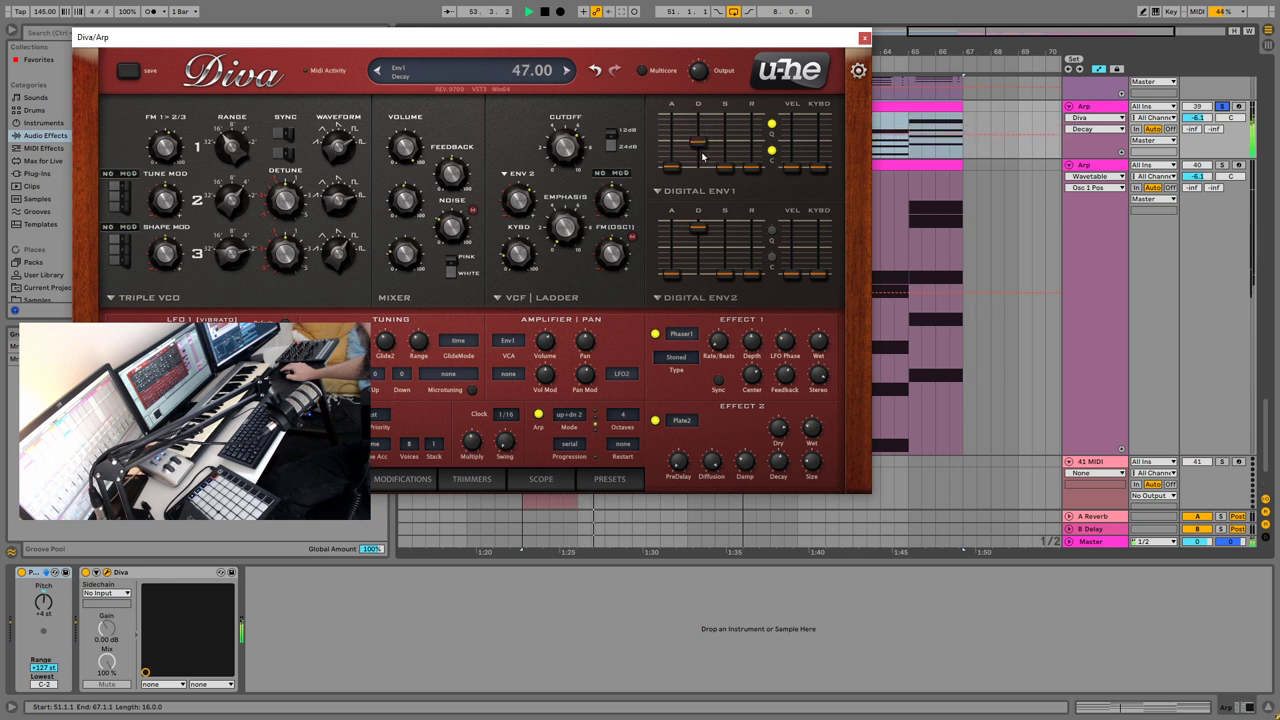
left_click_drag(703, 157, 703, 151)
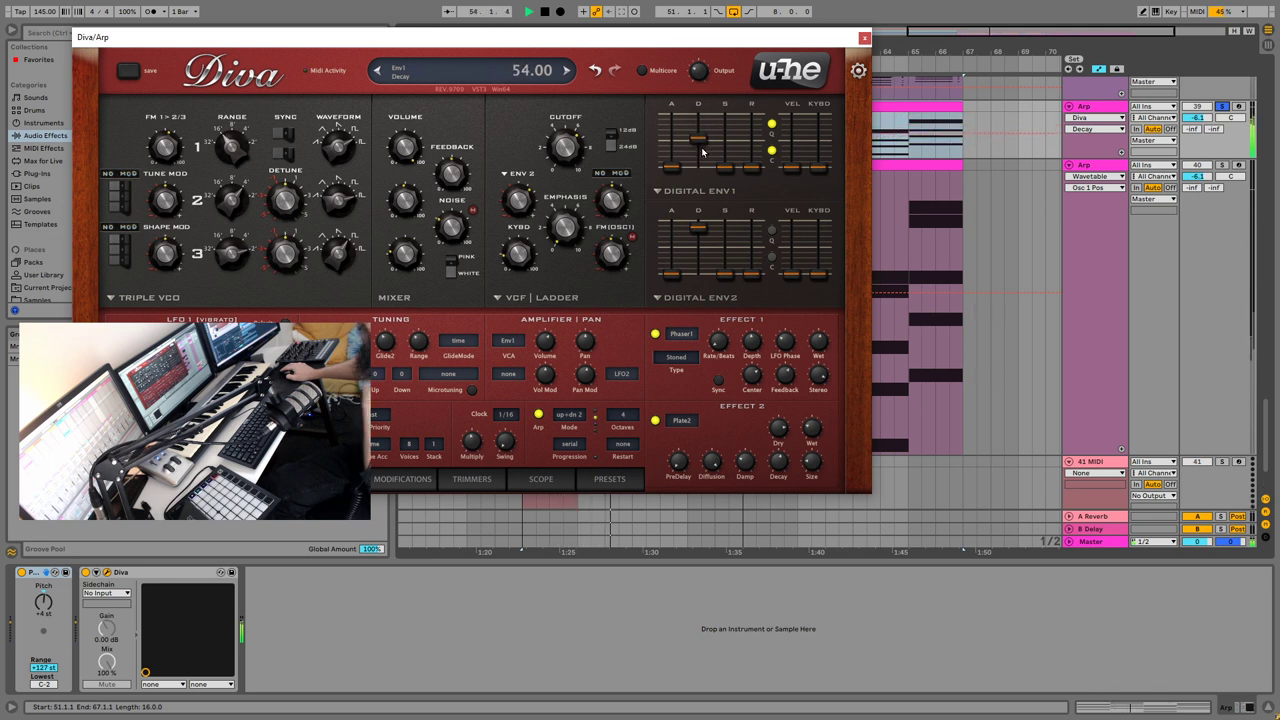
Step: Turn off Diva's Plate2 effect, keep Phaser1 on, and compare the arp with the full mix before returning to solo
left_click(655, 335)
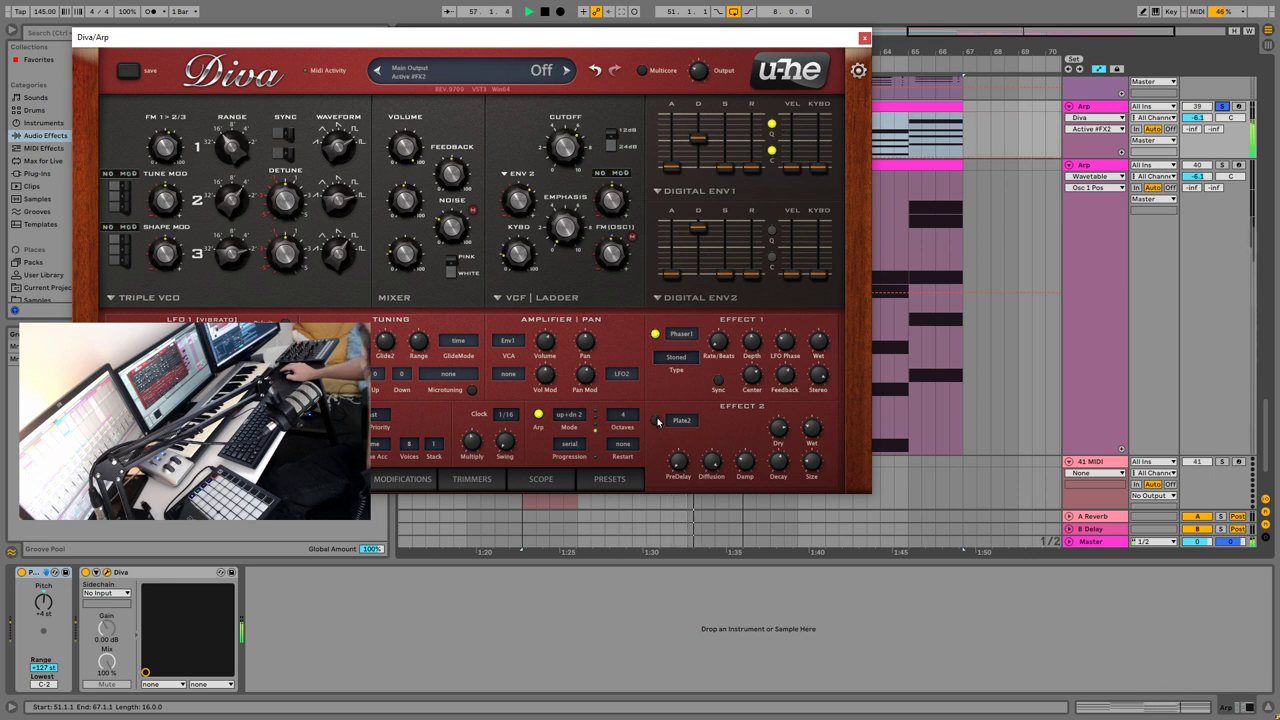
left_click(1223, 107)
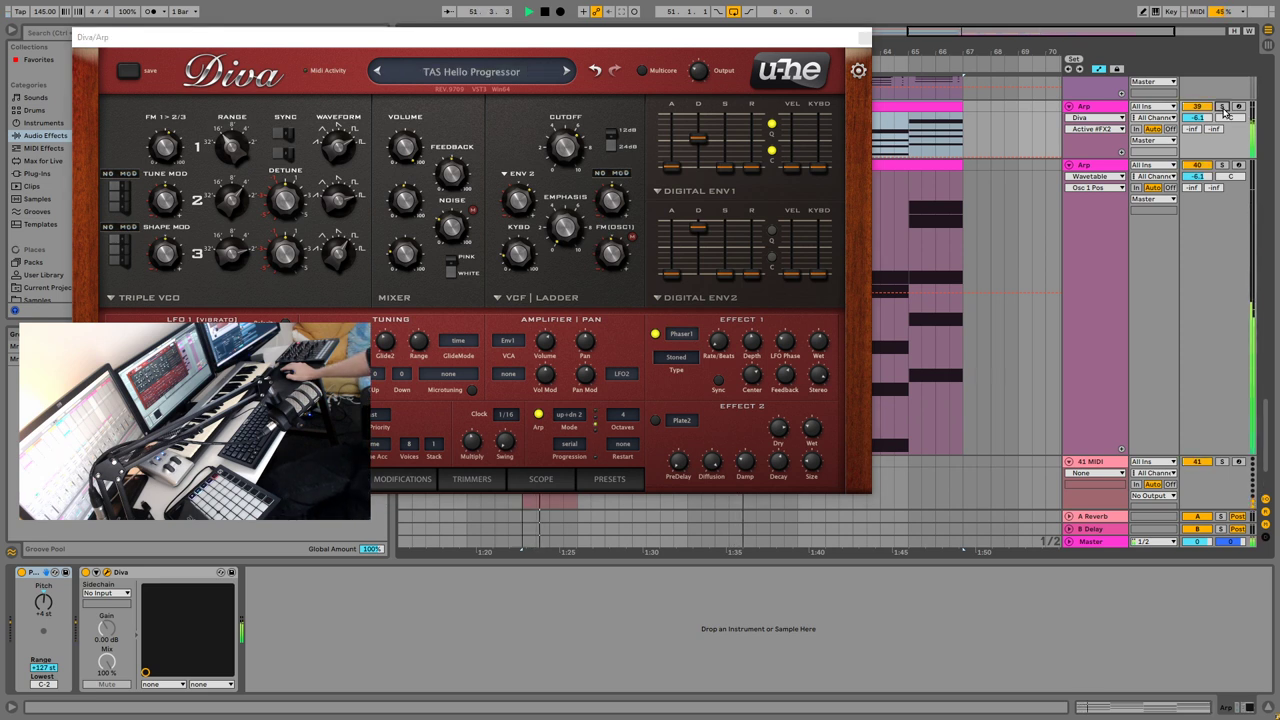
left_click(1223, 107)
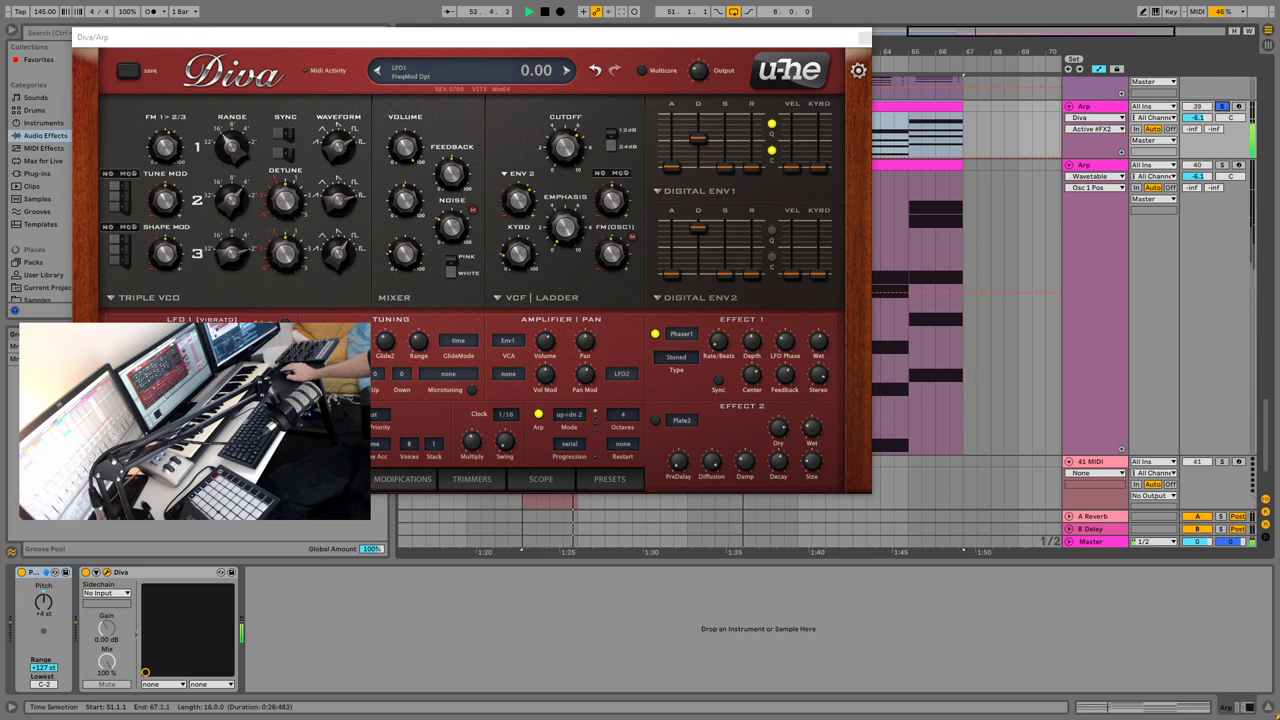
Step: Retune Diva's oscillators, moving oscillator 2 to 11.96 and oscillator 1 to -12.00
left_click_drag(345, 341, 338, 292)
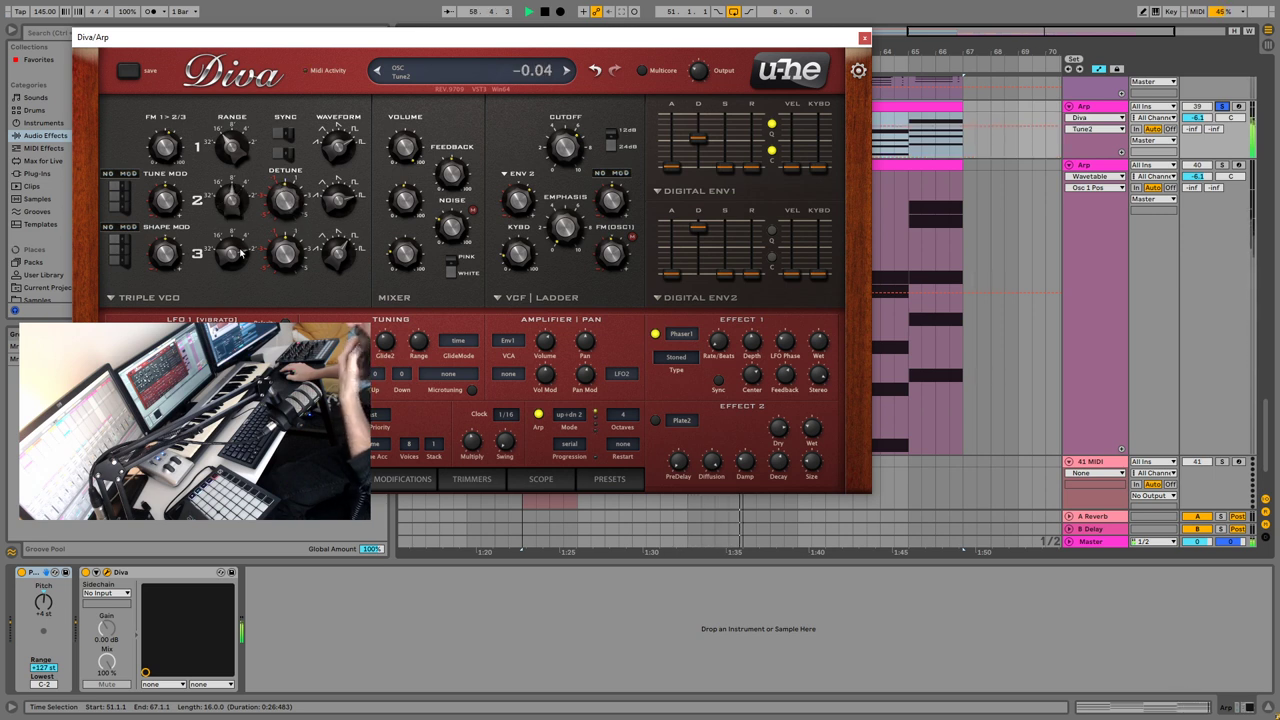
left_click_drag(245, 272, 238, 160)
left_click_drag(241, 205, 242, 231)
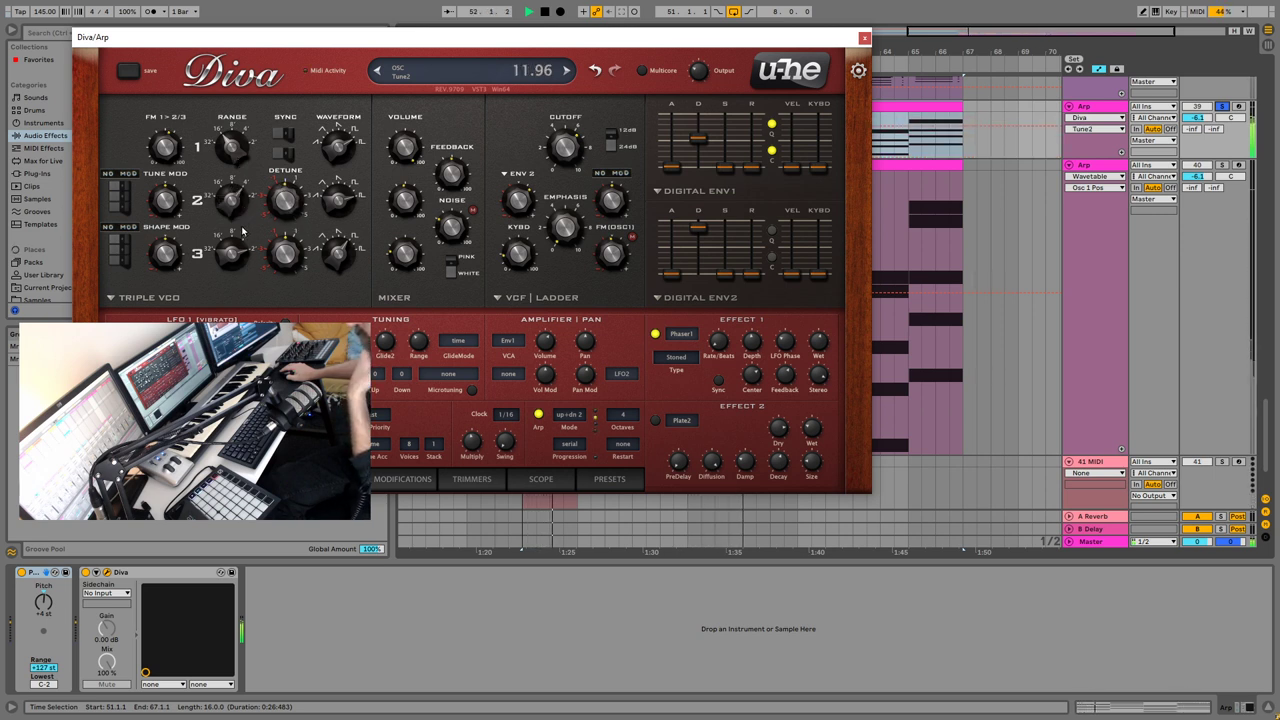
left_click_drag(231, 118, 230, 86)
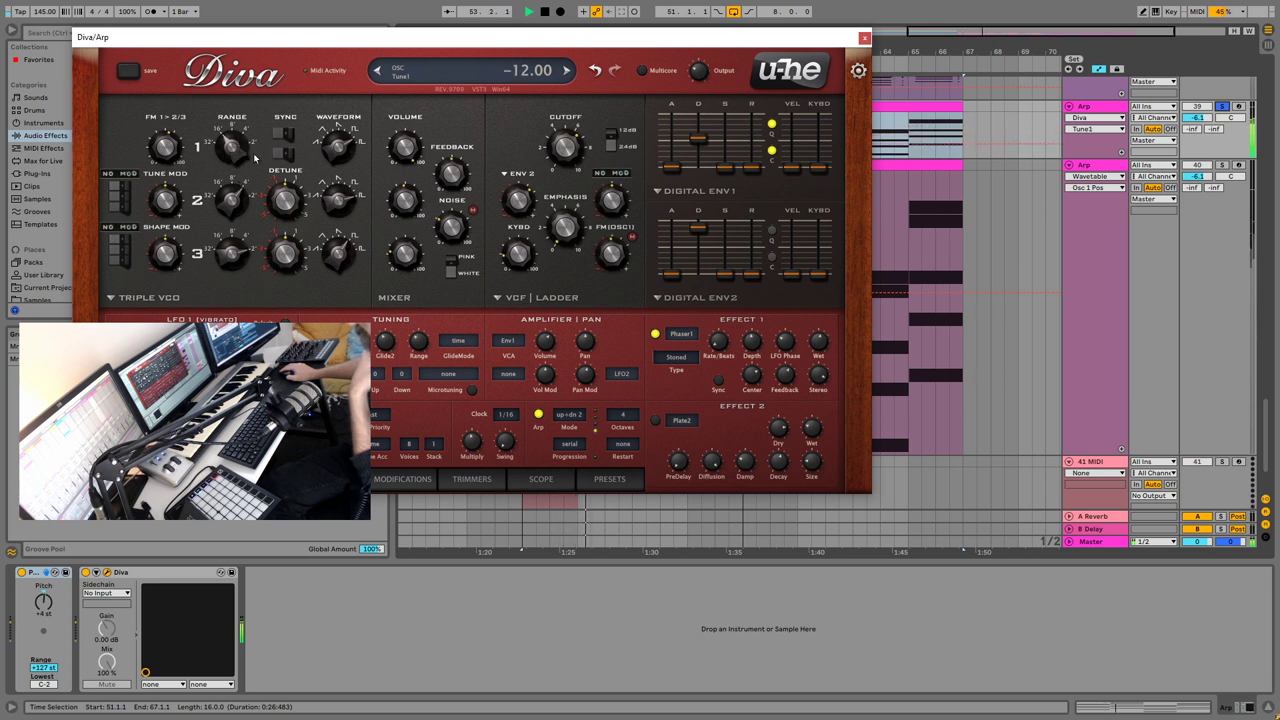
Step: Try Diva's oscillator sync switches, set the FM amount to 70.00, and close the plug-in window
left_click(285, 134)
left_click(285, 134)
left_click(285, 154)
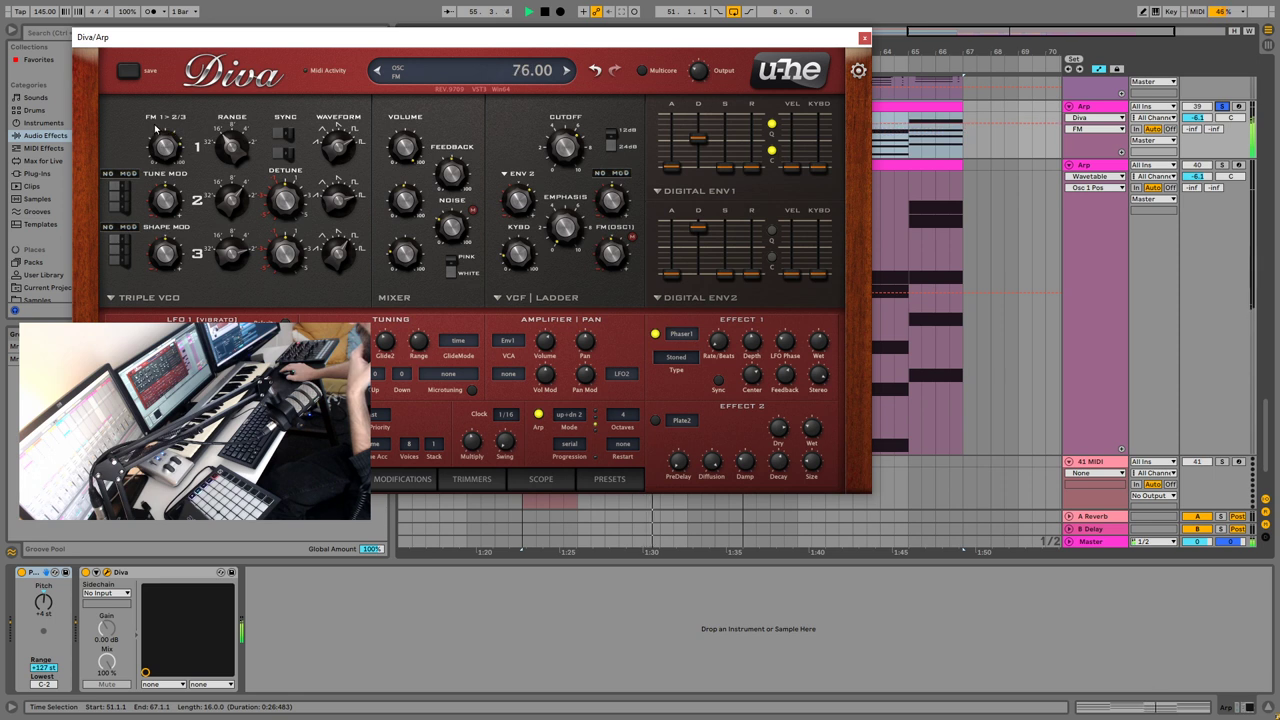
mouse_move(156, 131)
left_mouse_down()
mouse_move(153, 106)
mouse_move(160, 136)
left_mouse_up()
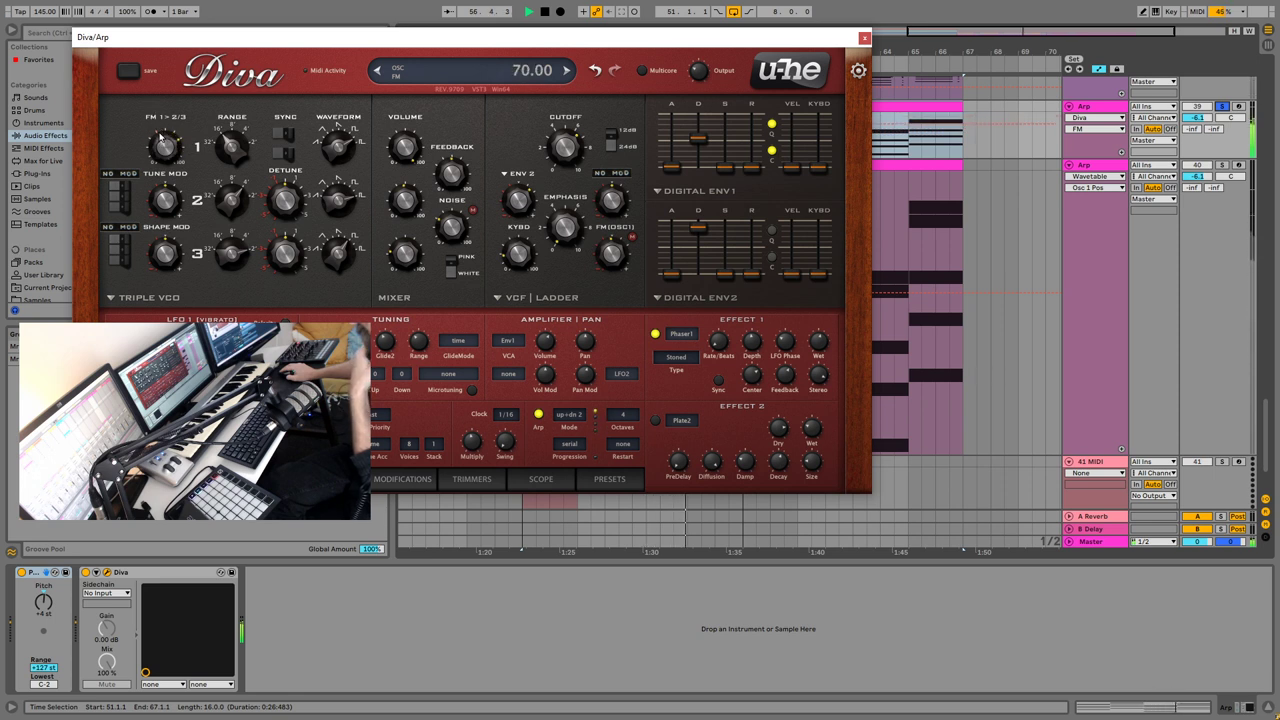
left_click(866, 40)
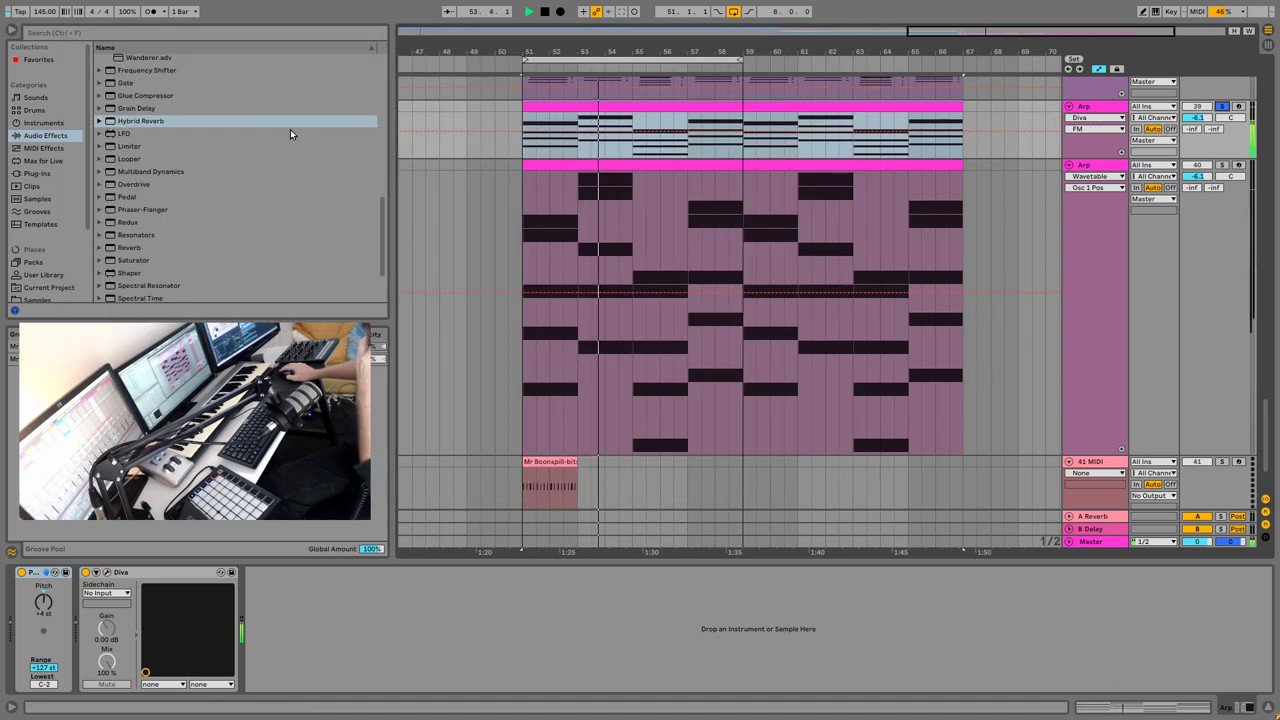
left_click(147, 225)
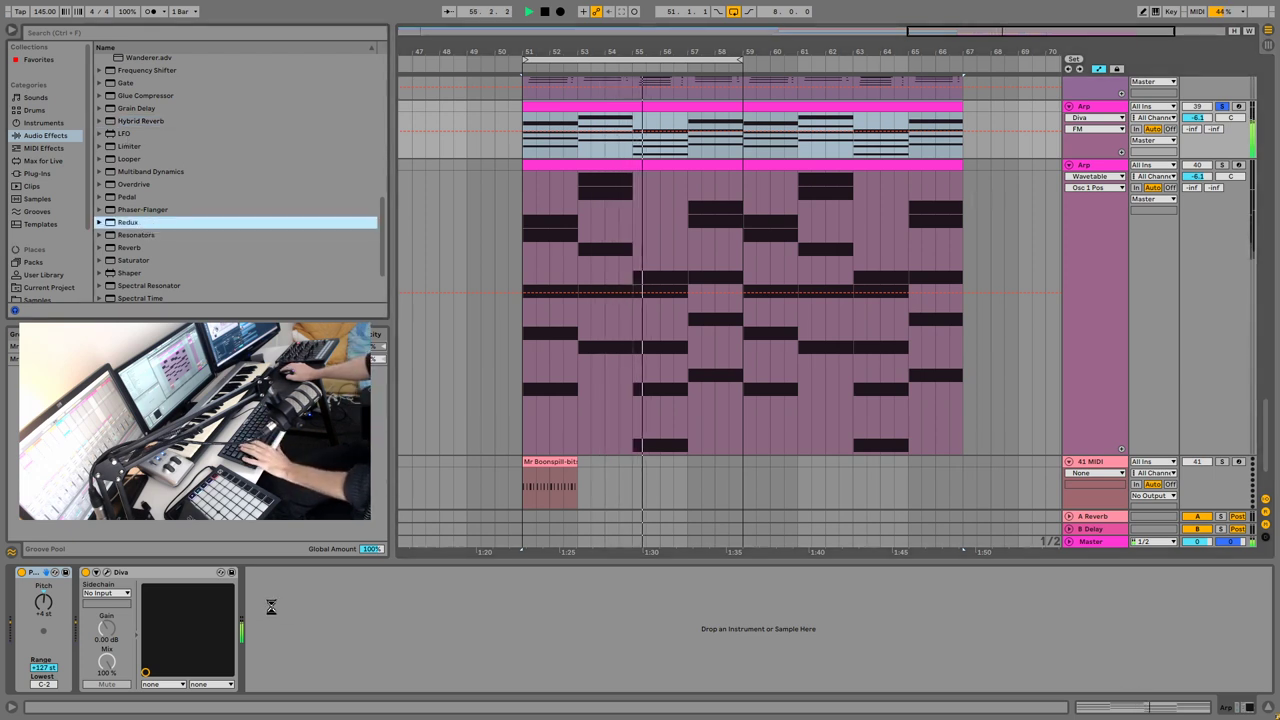
left_click_drag(270, 607, 314, 610)
left_click_drag(310, 684, 310, 706)
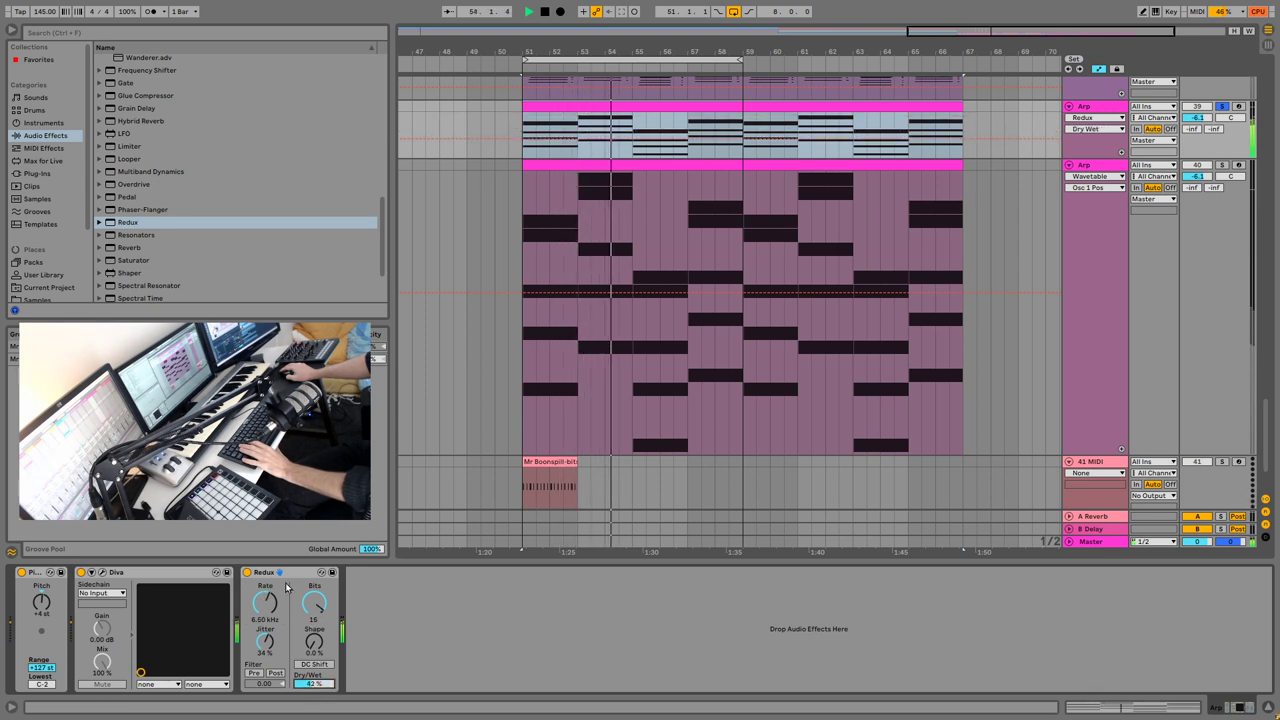
left_click(286, 587)
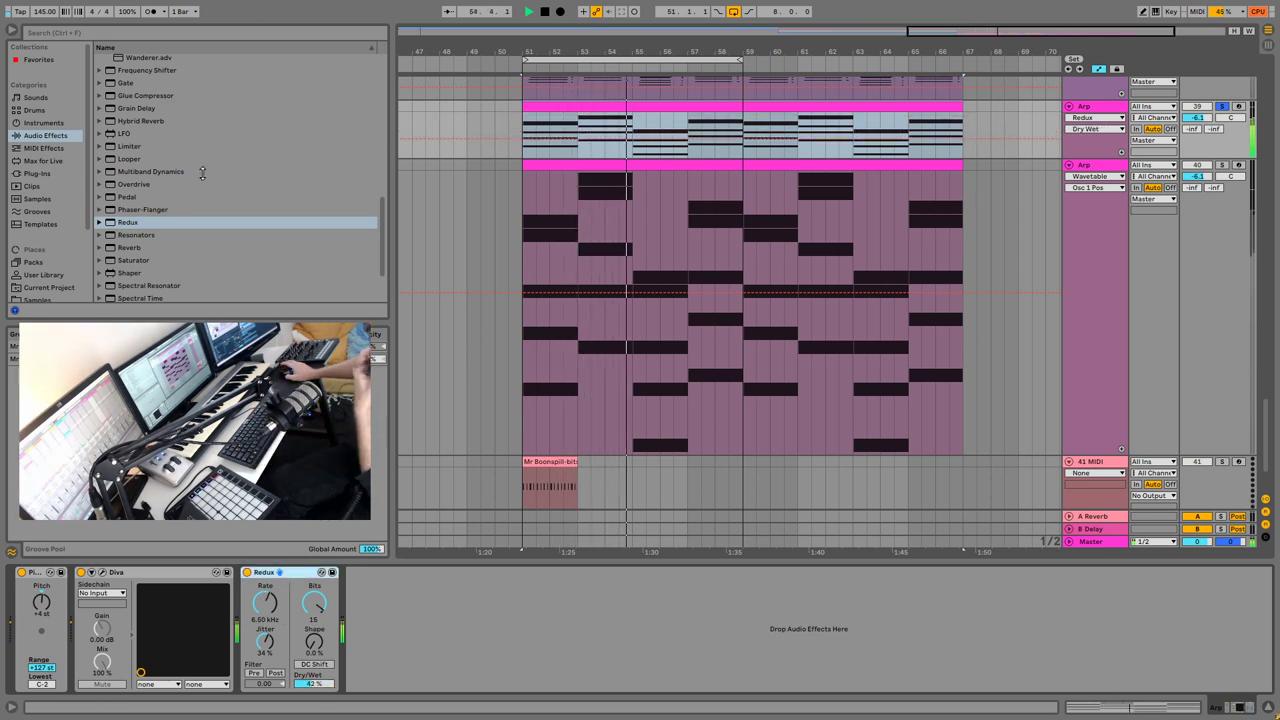
key("Delete")
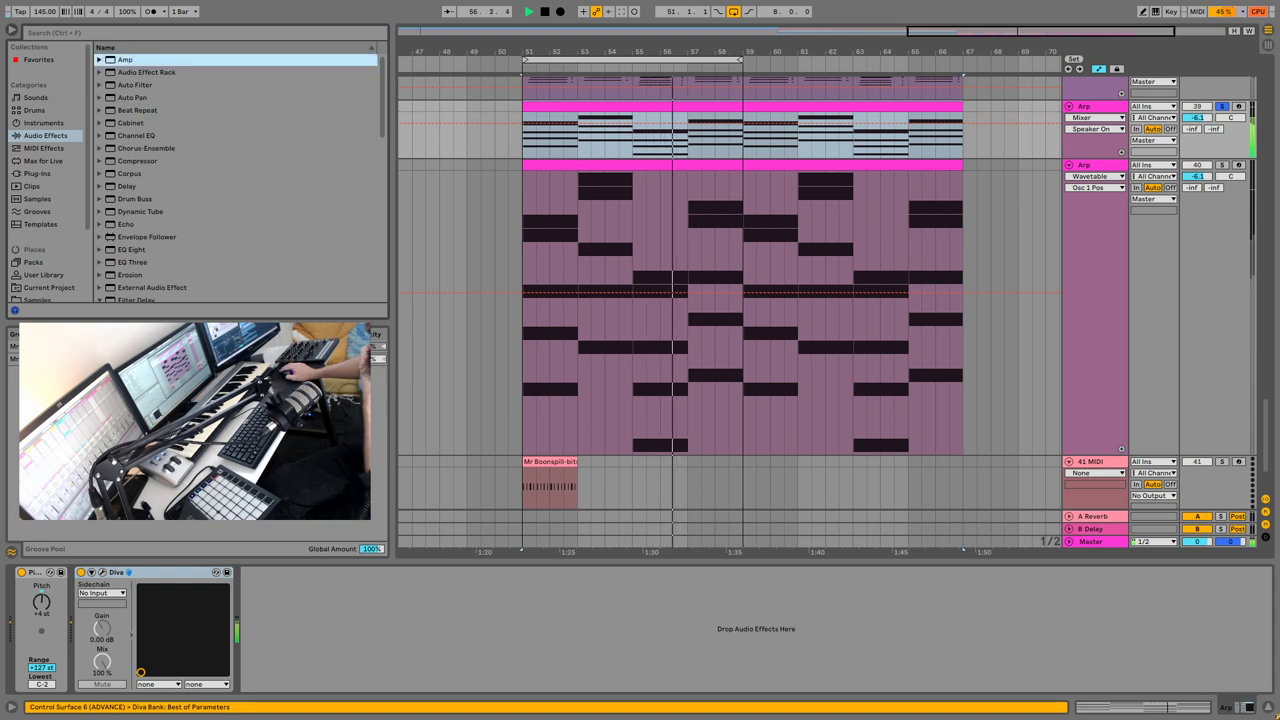
Step: Add an Amp effect after Diva using the Rock model at 25.4% dry/wet, and unsolo the arp to check it in the mix
key("Return")
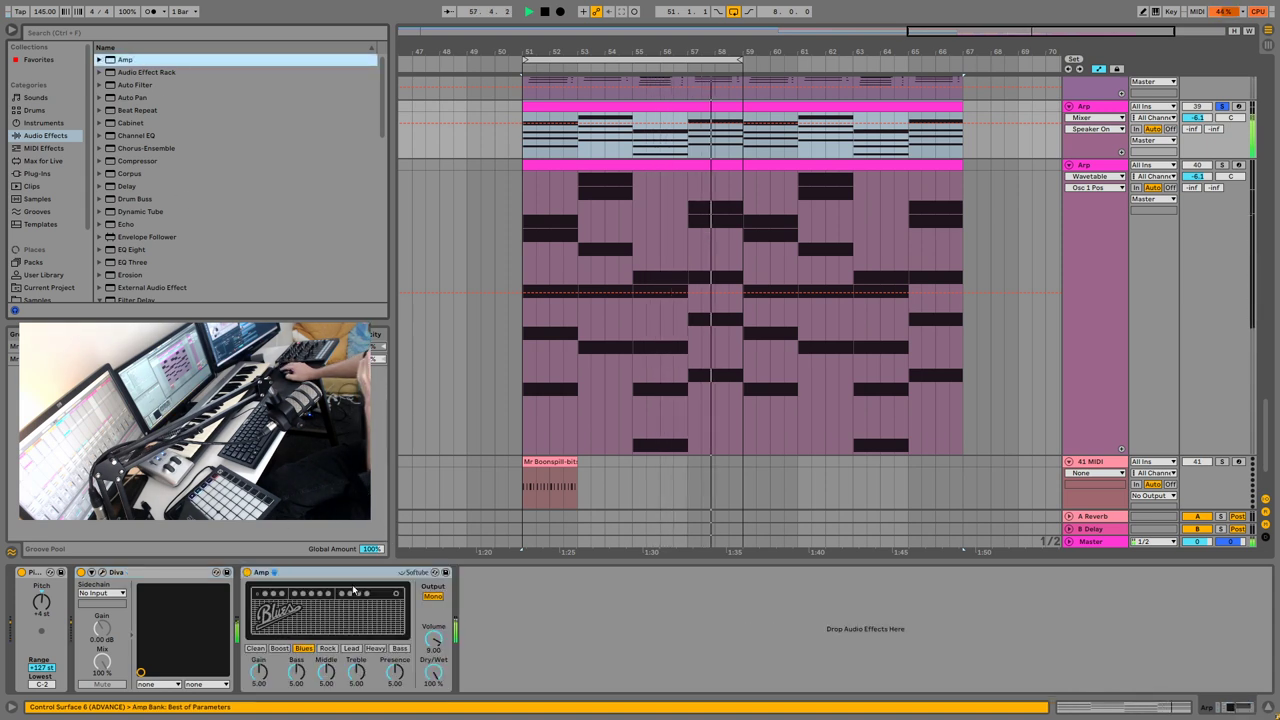
left_click_drag(433, 672, 433, 719)
left_click(327, 648)
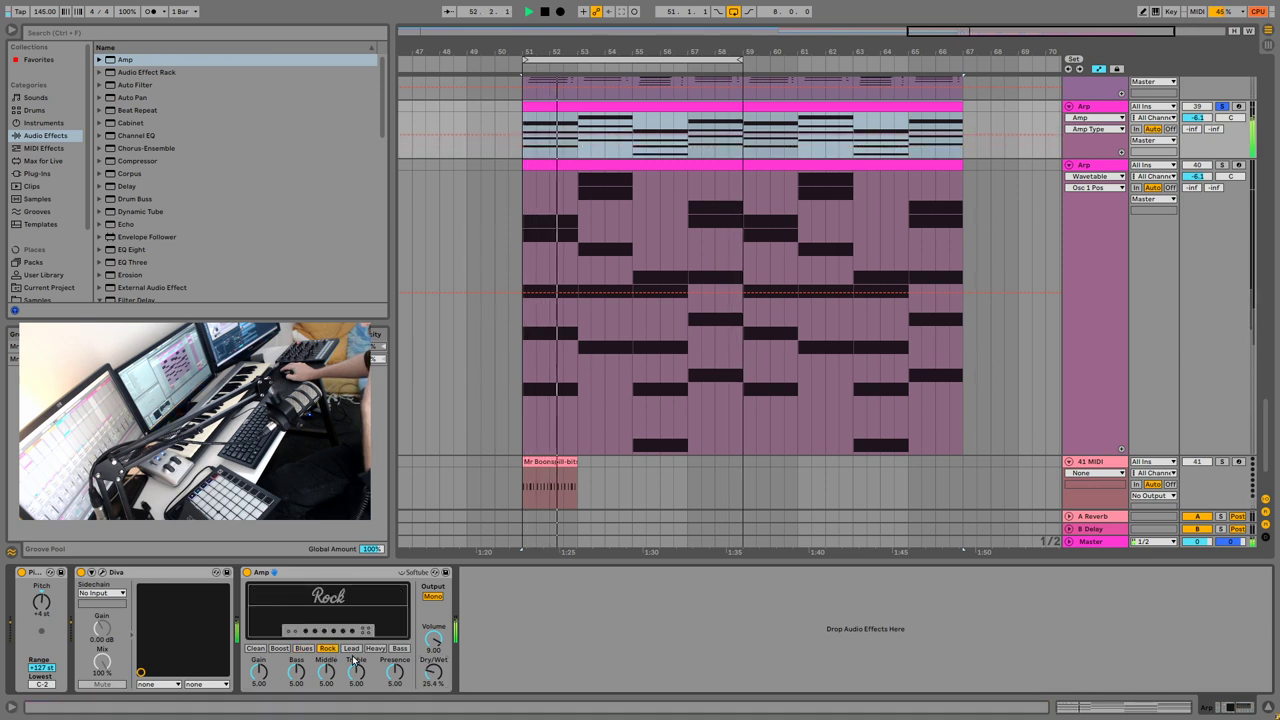
left_click(350, 648)
left_click(327, 648)
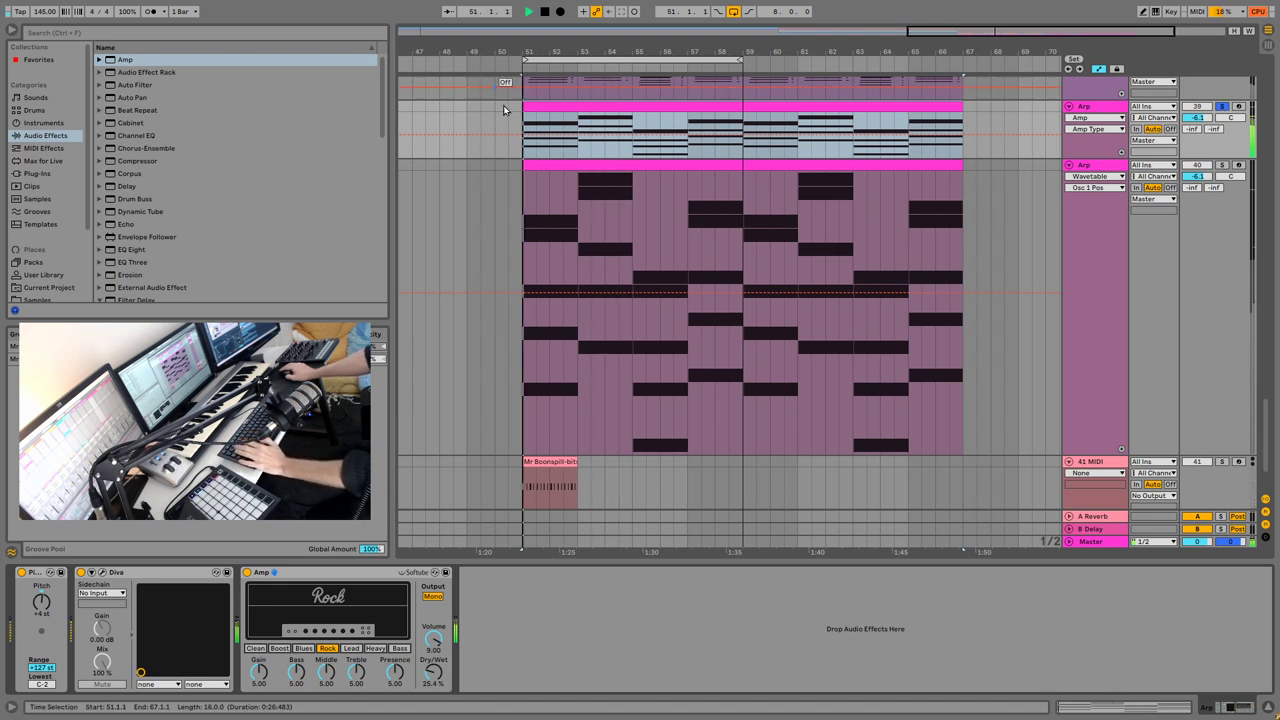
left_click(1222, 106)
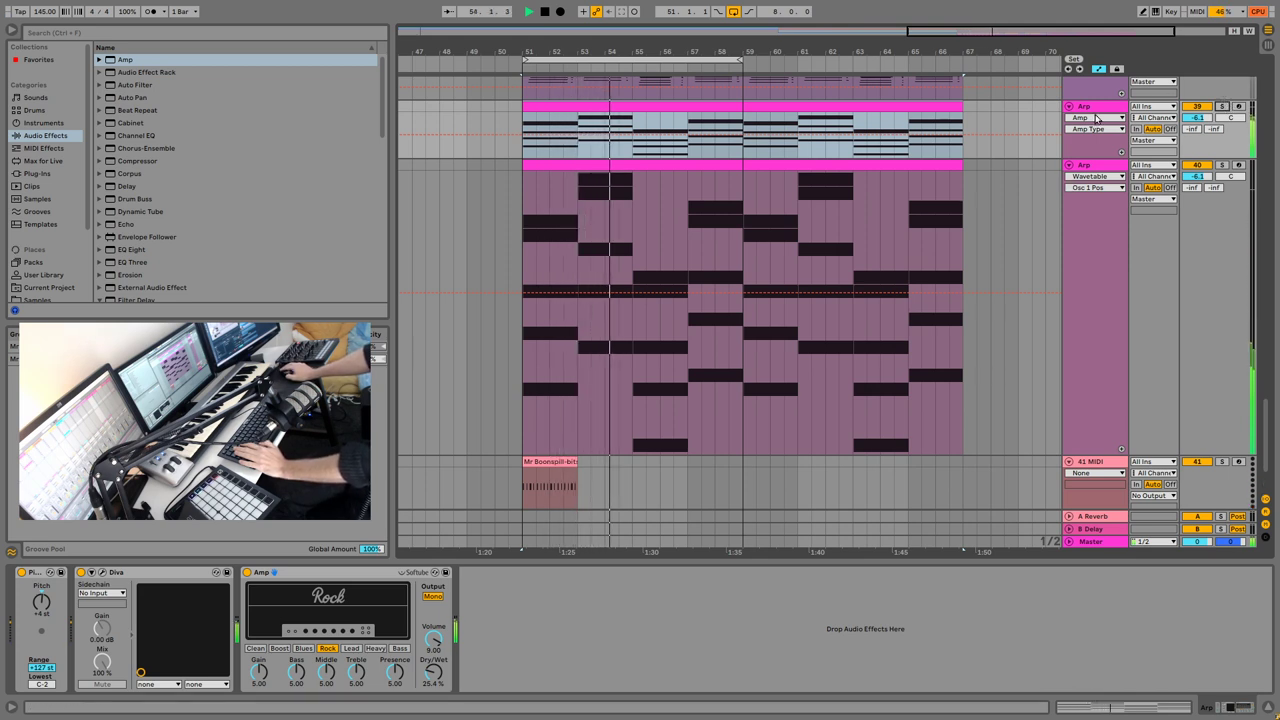
Step: Reopen Diva, adjust the arp clock's Multiply, and set the arpeggiator to 2 octaves in up+dn 2 mode
left_click(102, 573)
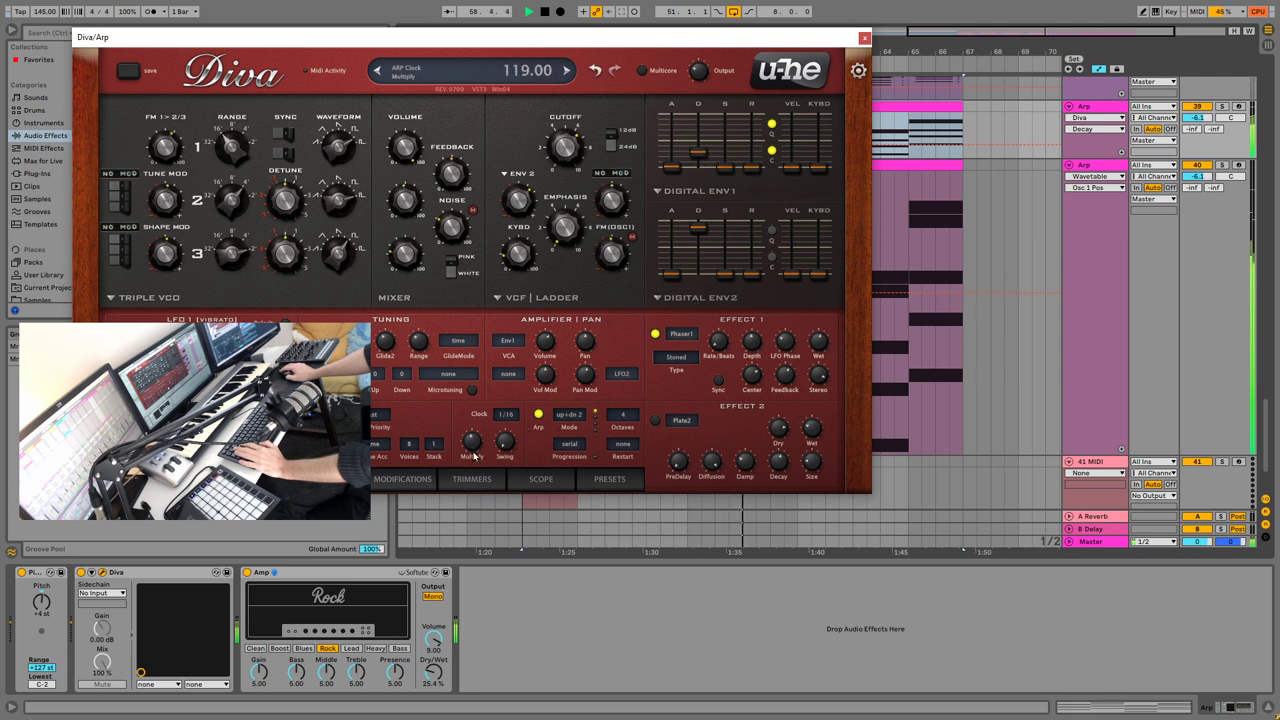
left_click_drag(473, 442, 482, 450)
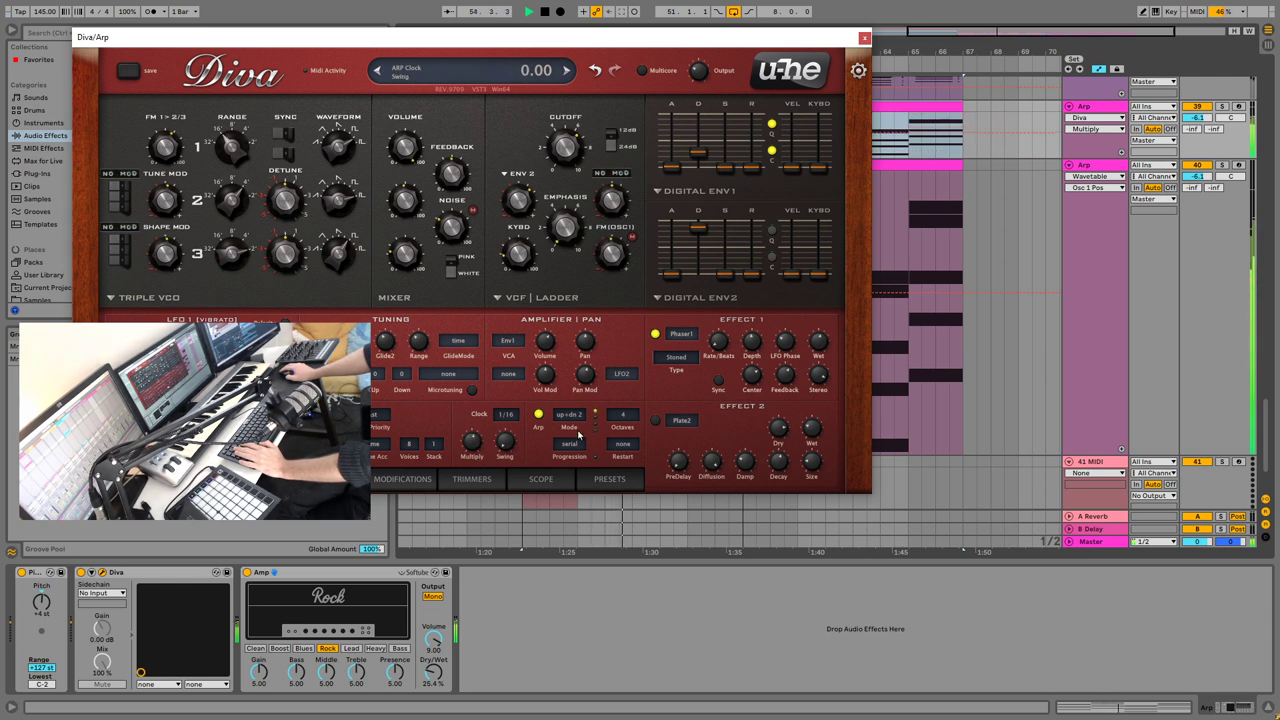
left_click(622, 414)
left_click(666, 420)
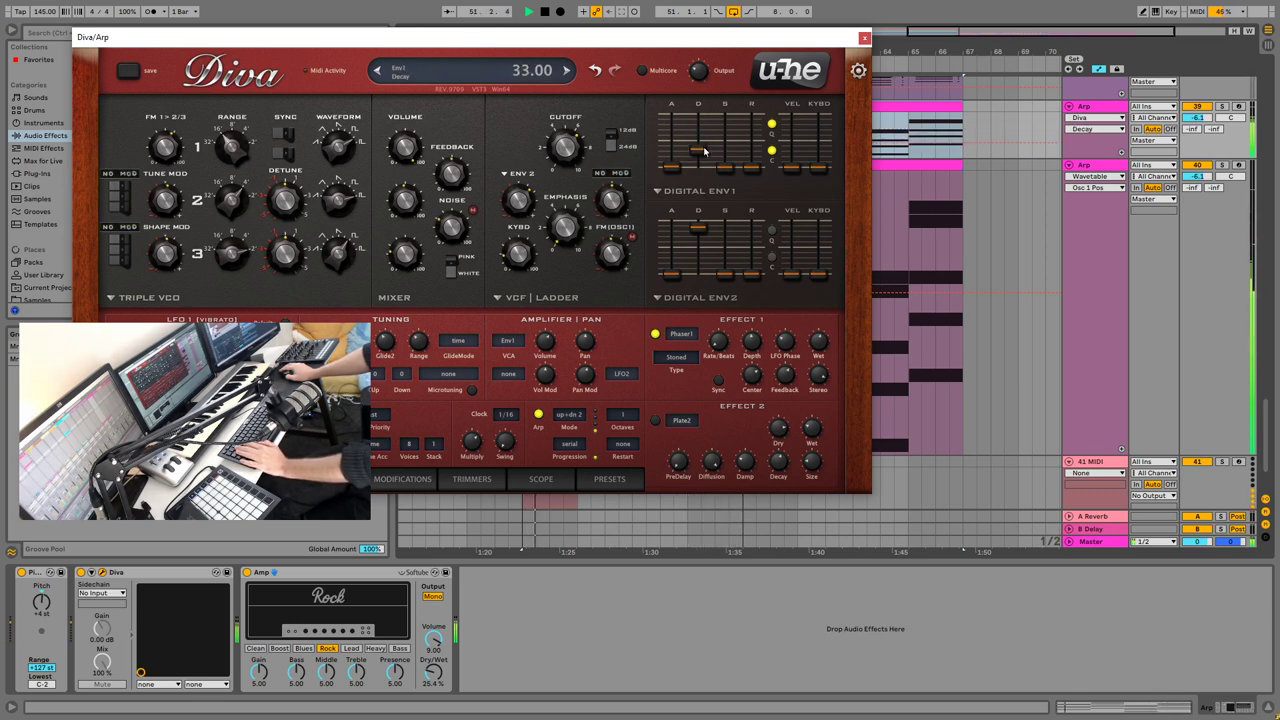
left_click(567, 414)
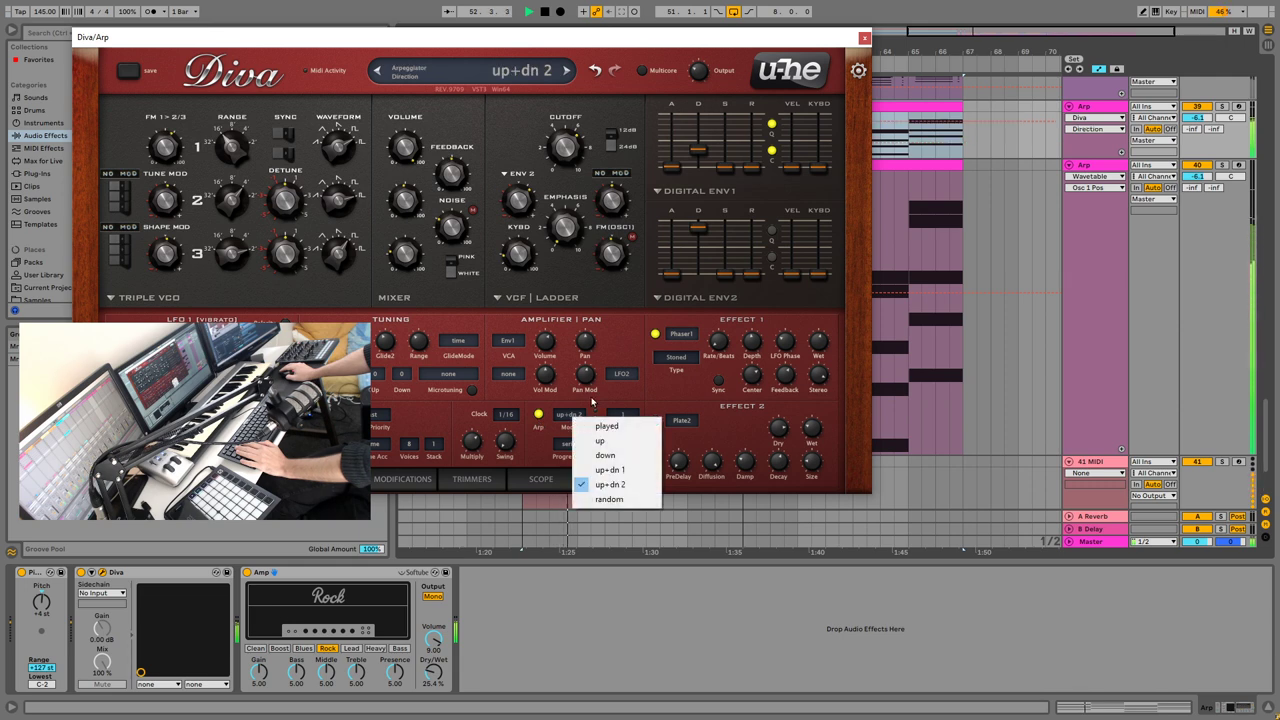
left_click(592, 483)
left_click(622, 414)
left_click(648, 433)
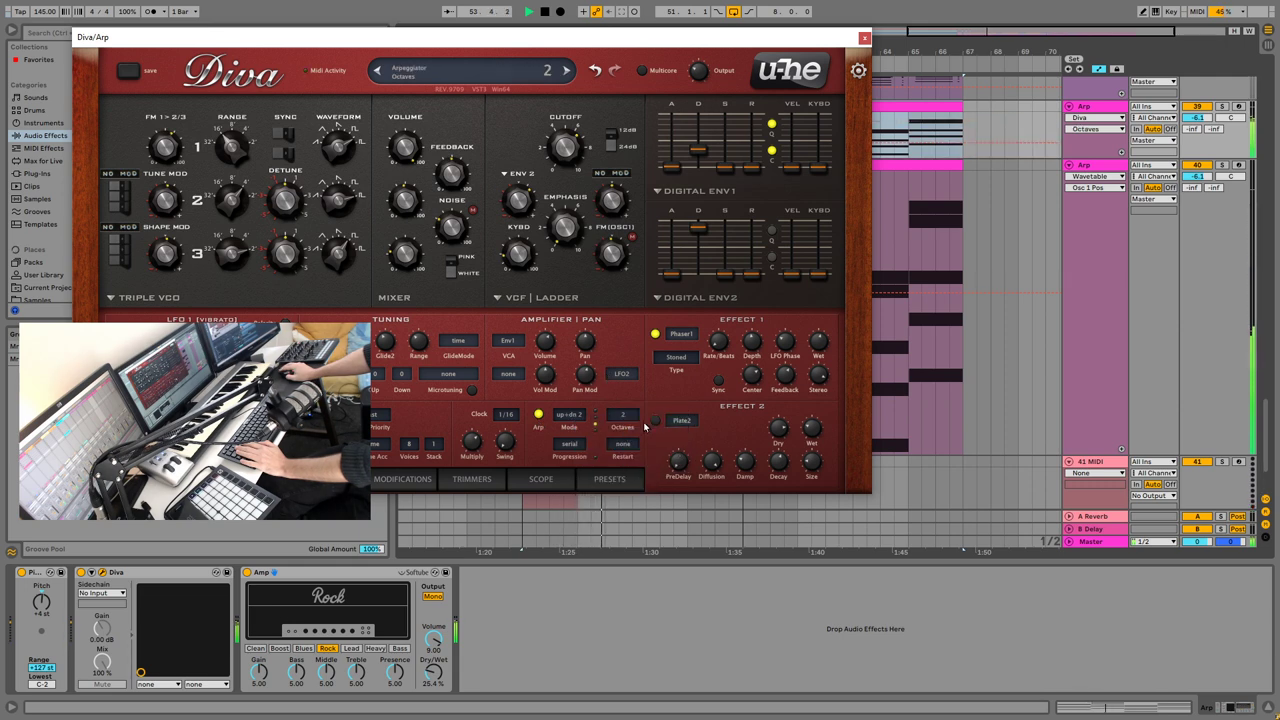
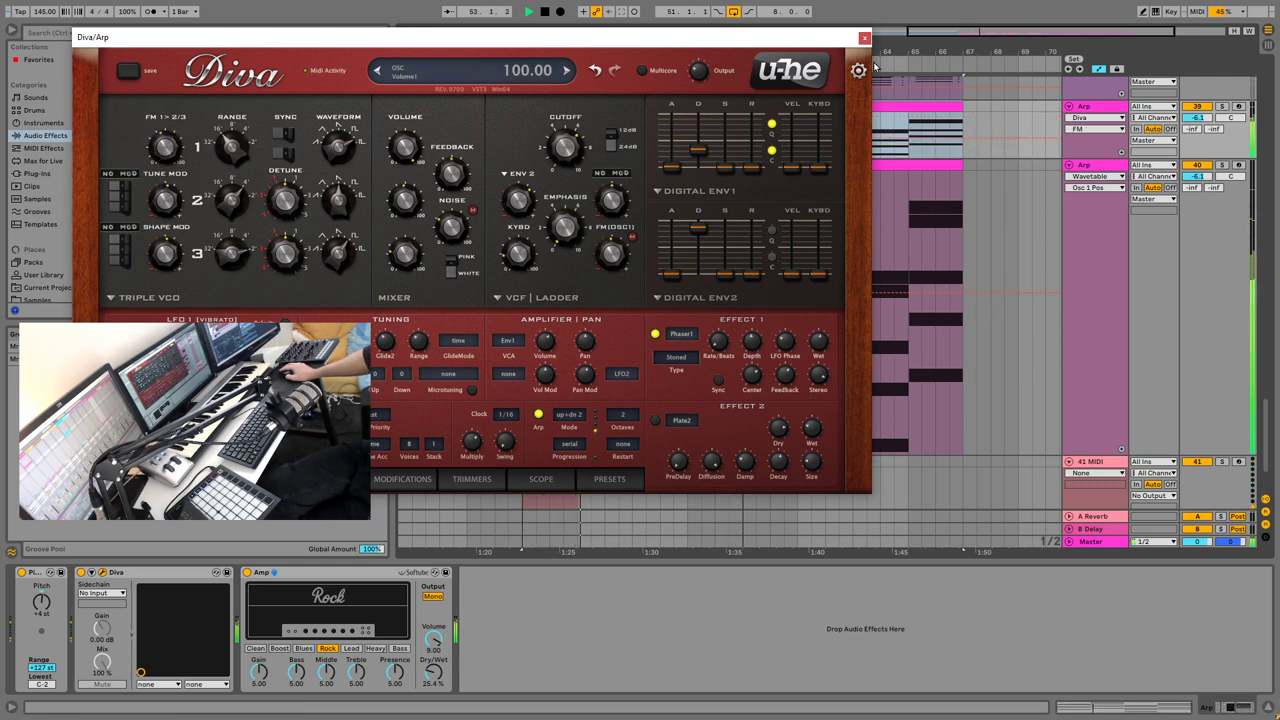
Step: Solo the arp track, shorten Diva's Env 1 decay, and close the plug-in window
left_click(1221, 107)
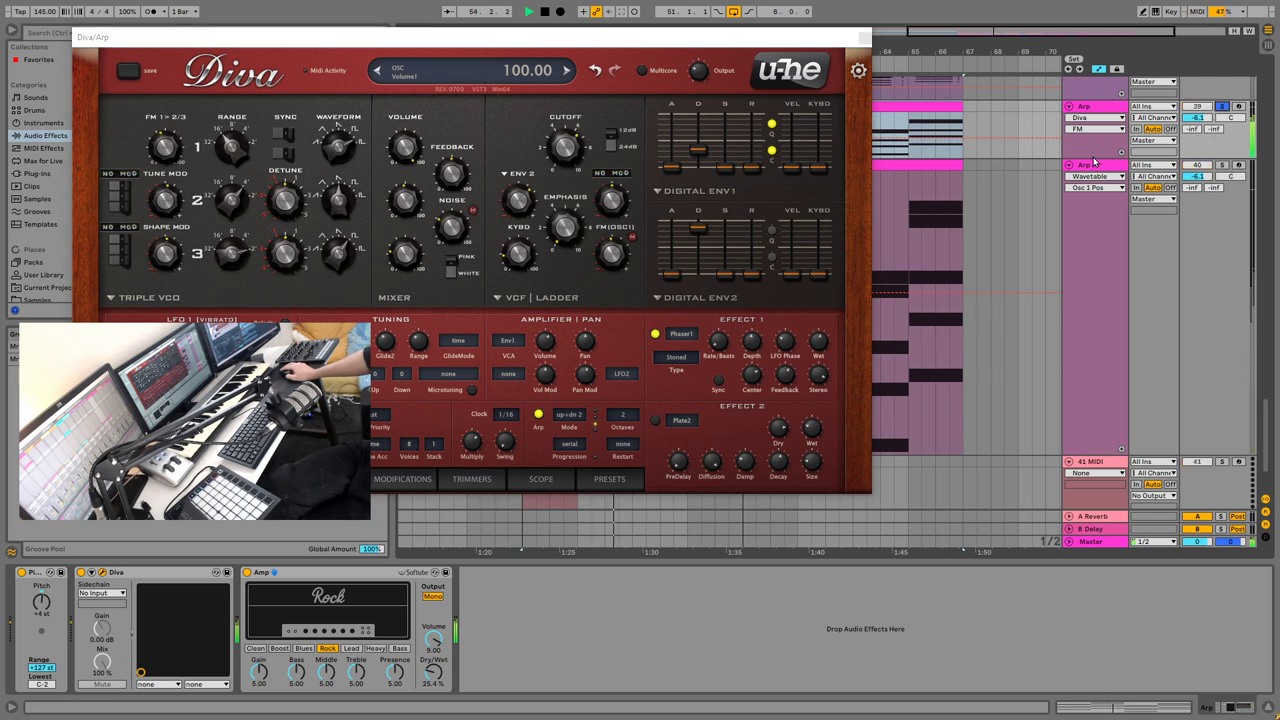
left_click(701, 152)
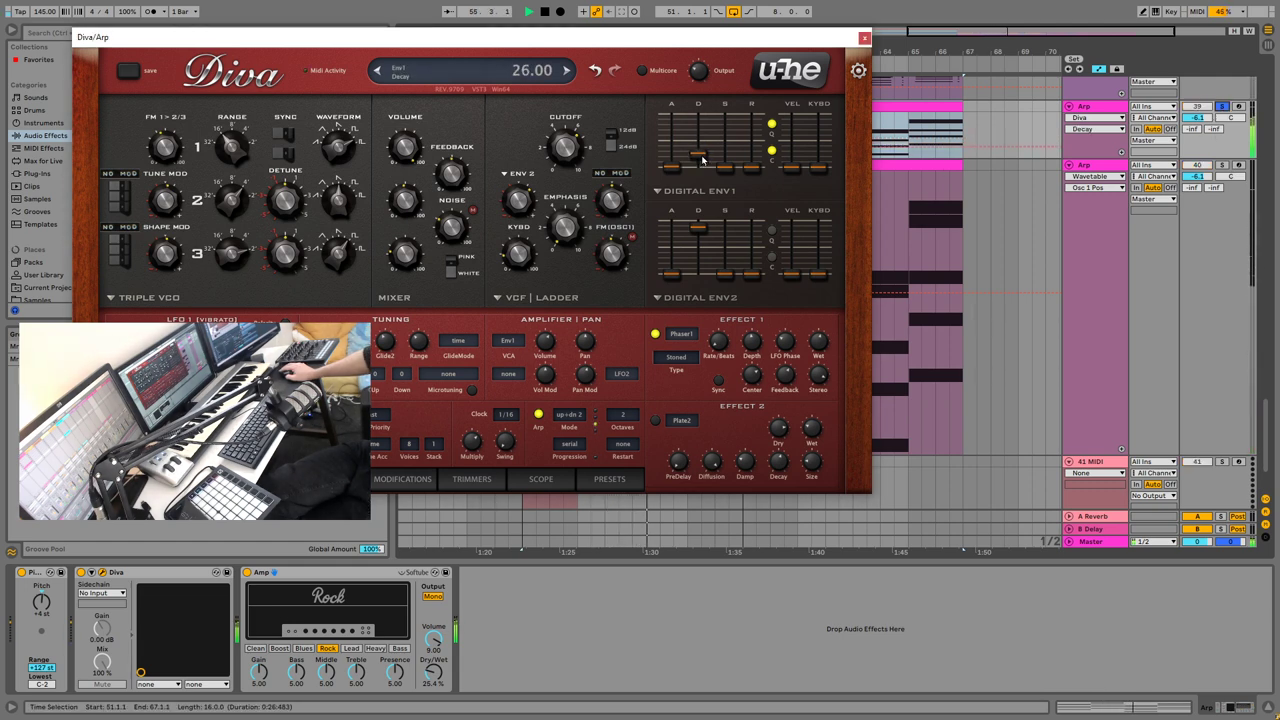
left_click_drag(703, 158, 703, 155)
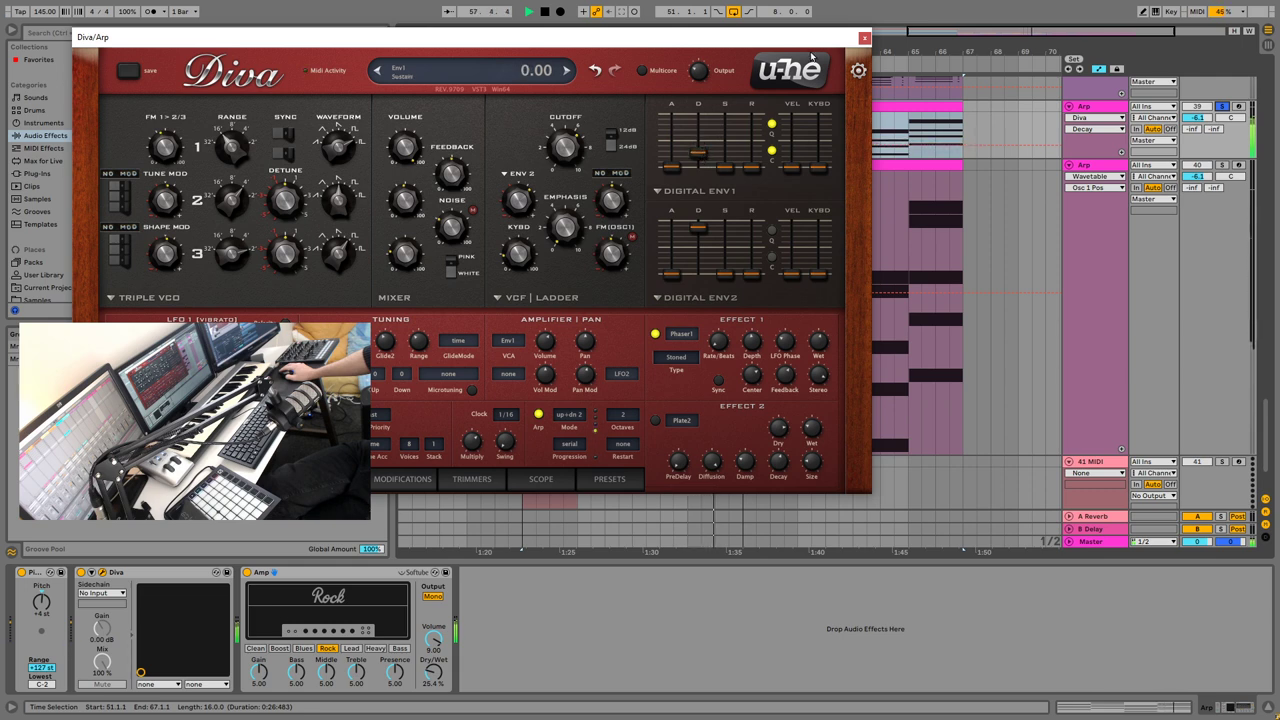
left_click(864, 37)
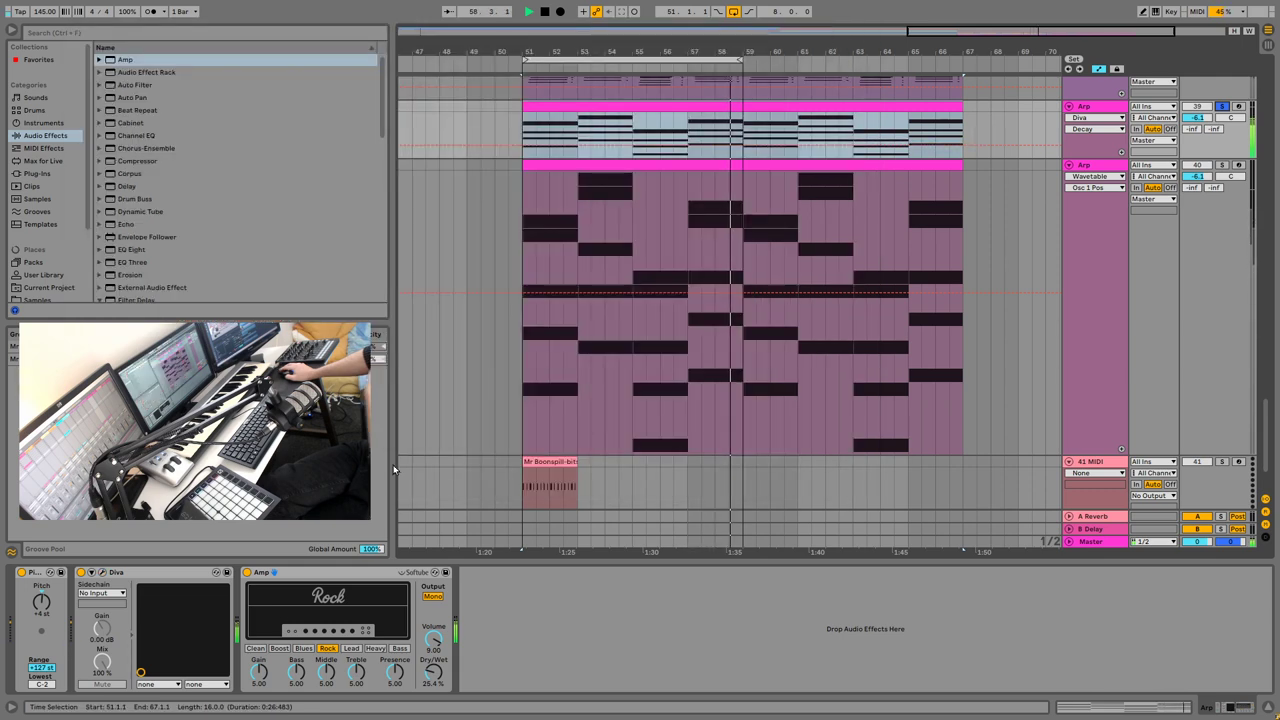
Step: Group Diva into an Instrument Rack, move the Amp effect inside it, and restart playback
right_click(150, 577)
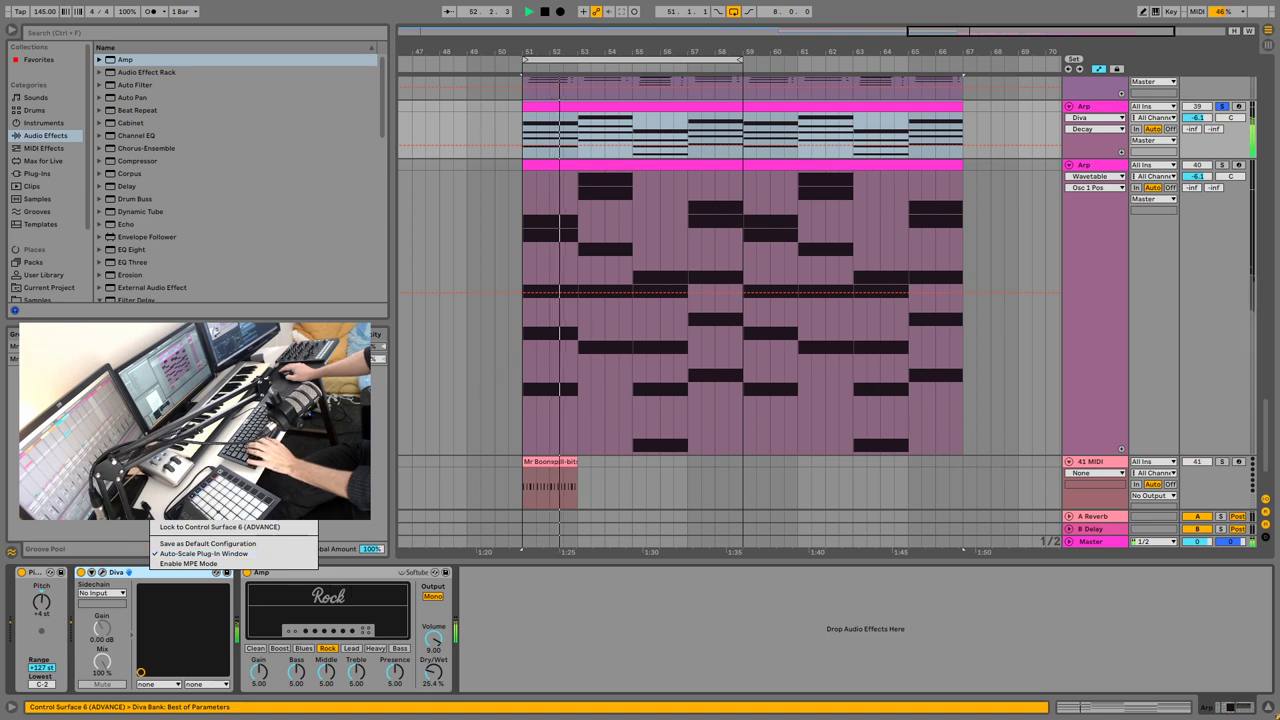
key("Escape")
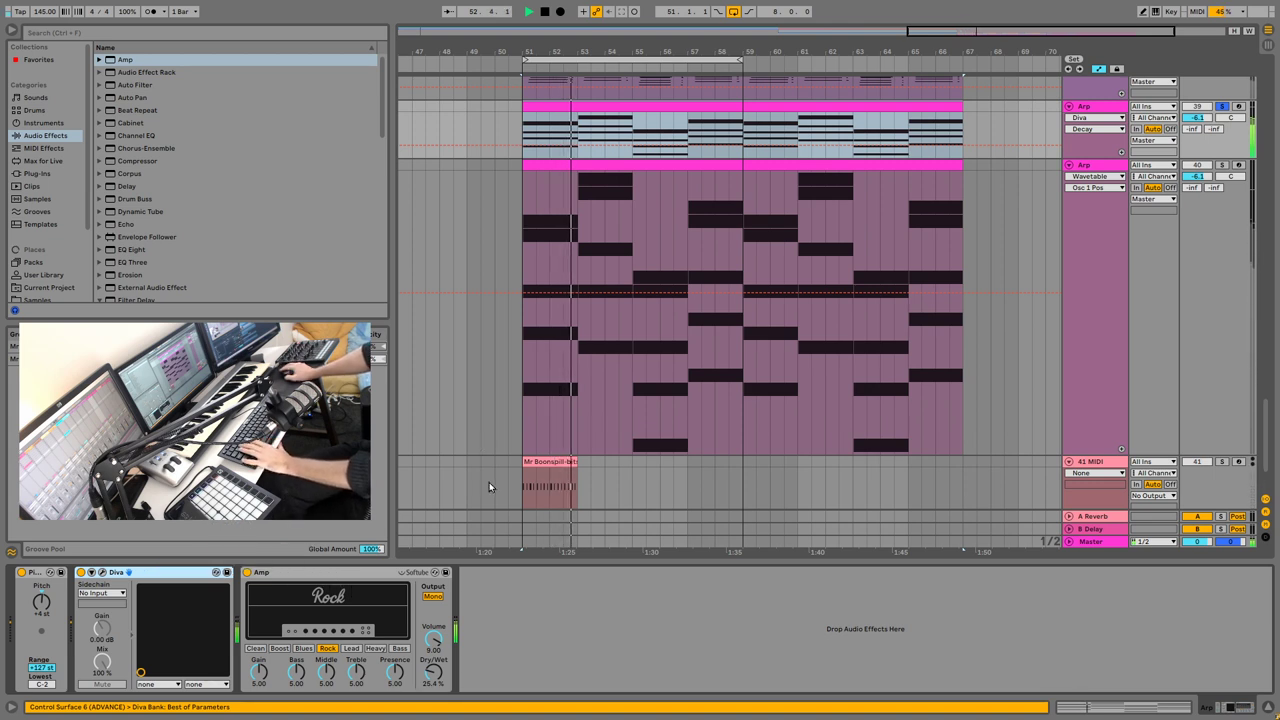
key("ctrl+g")
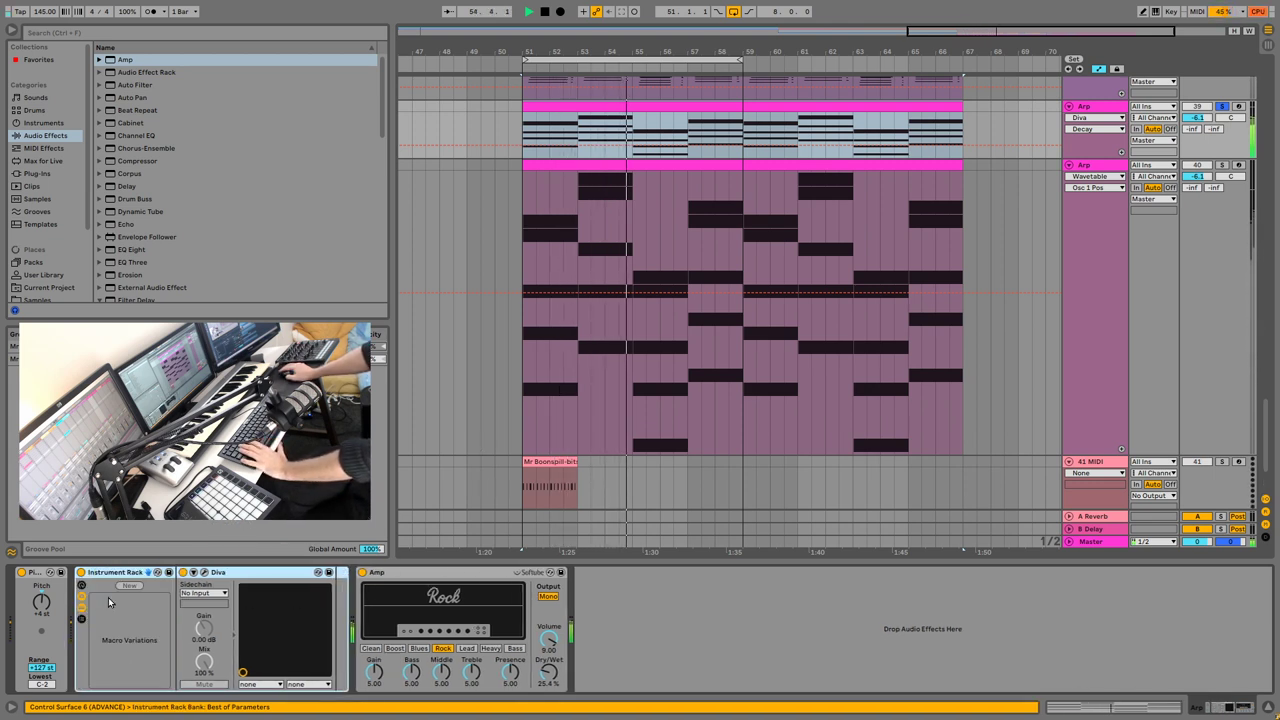
left_click_drag(410, 572, 330, 603)
key("space")
key("space")
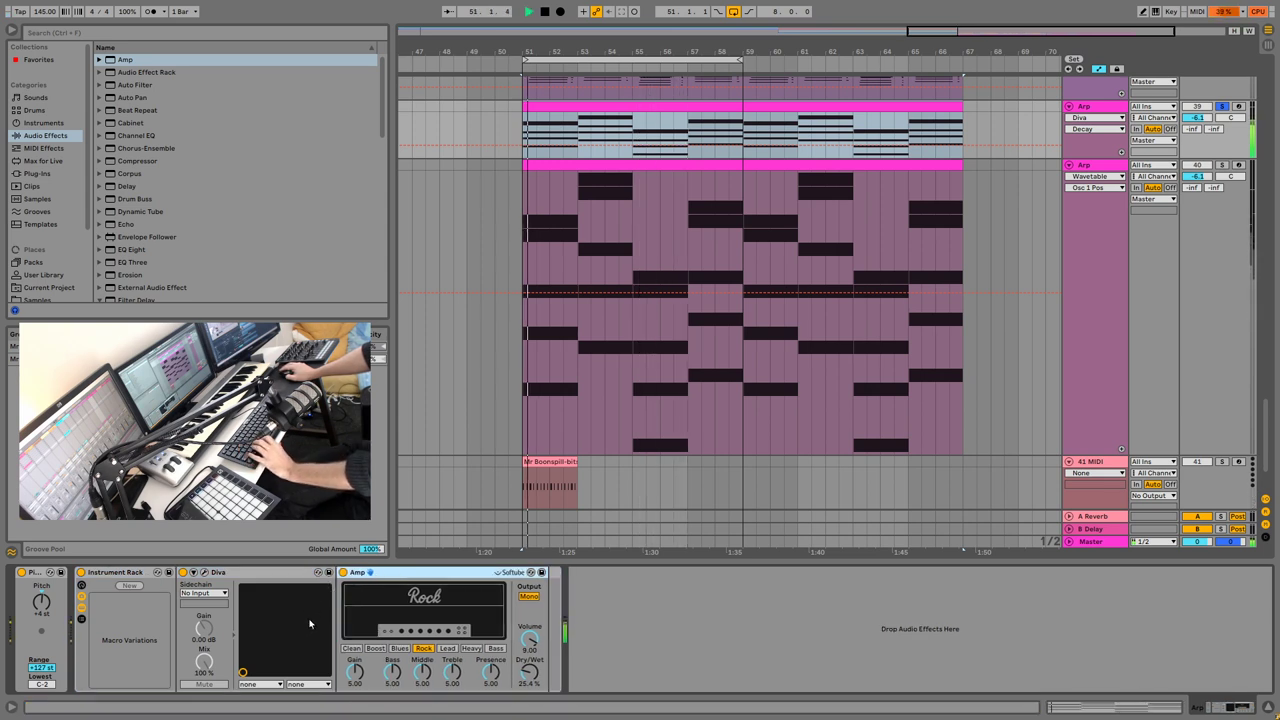
Step: Show the rack's chain list, duplicate the Diva chain, and solo the copy
left_click(82, 620)
left_click(196, 607)
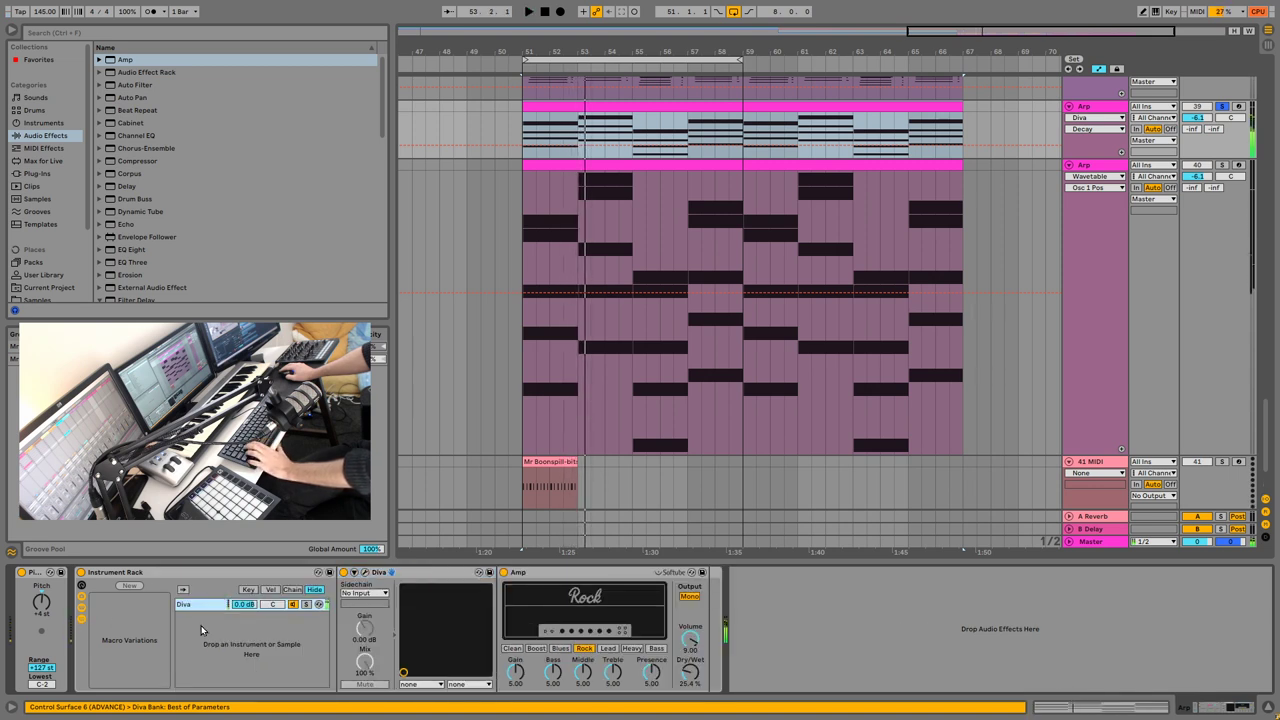
key("ctrl+d")
key("space")
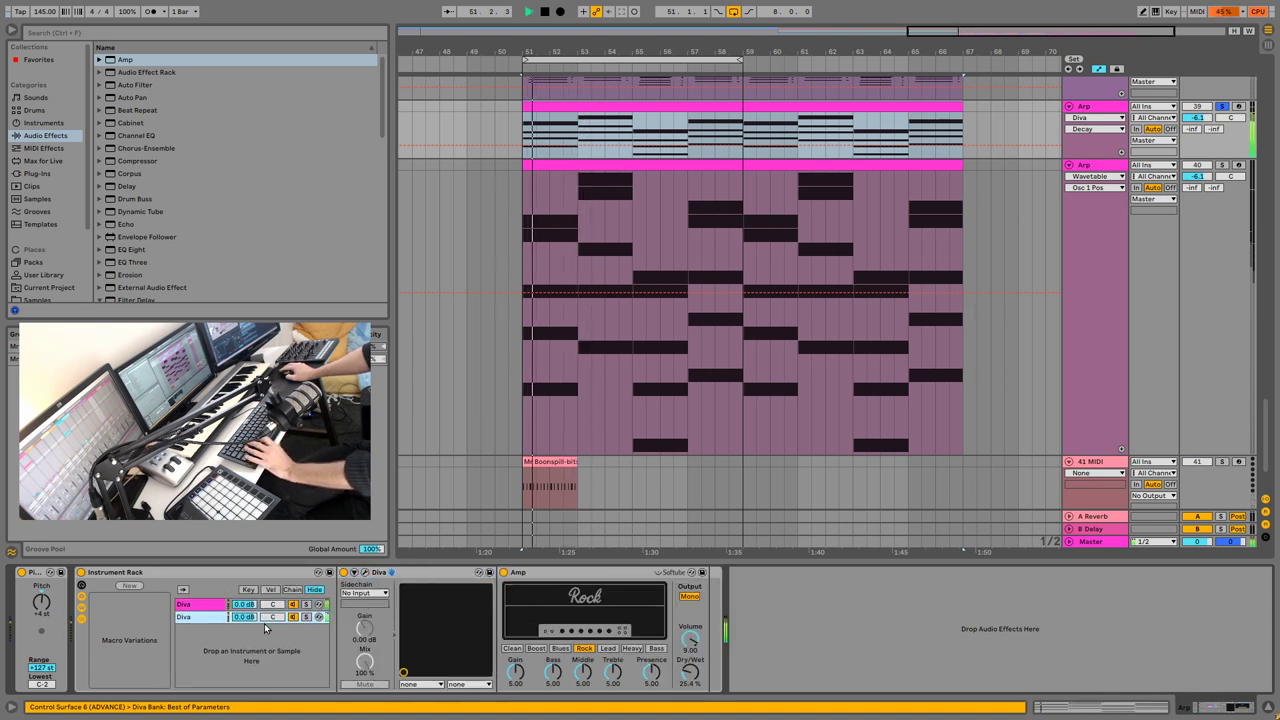
left_click(308, 618)
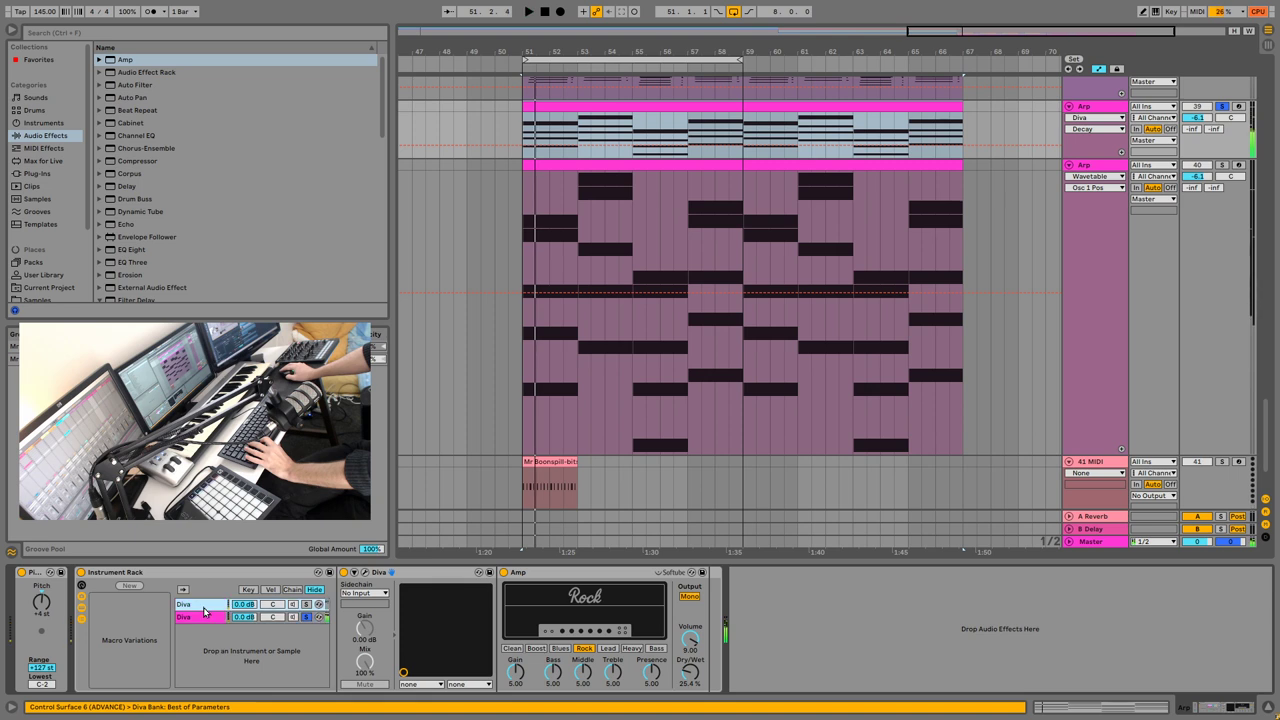
Step: Delete the Amp effect from the duplicated Diva chain and start playback
left_click(548, 584)
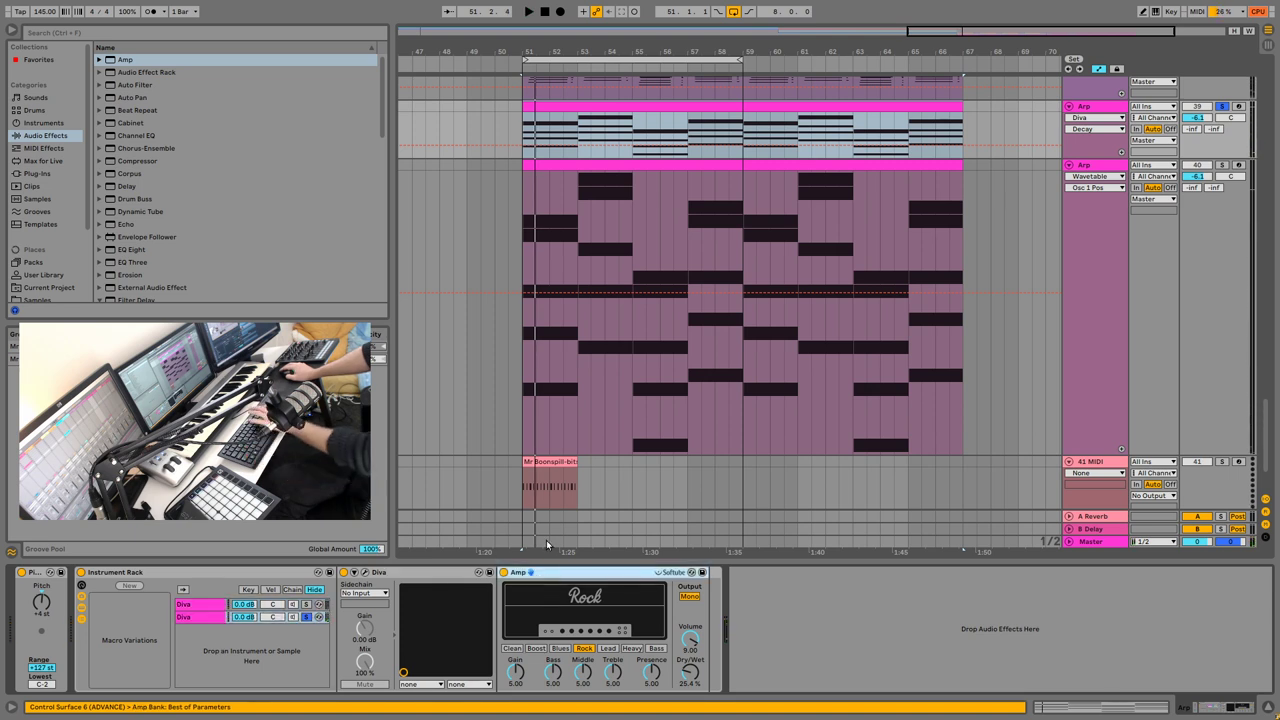
key("Delete")
key("space")
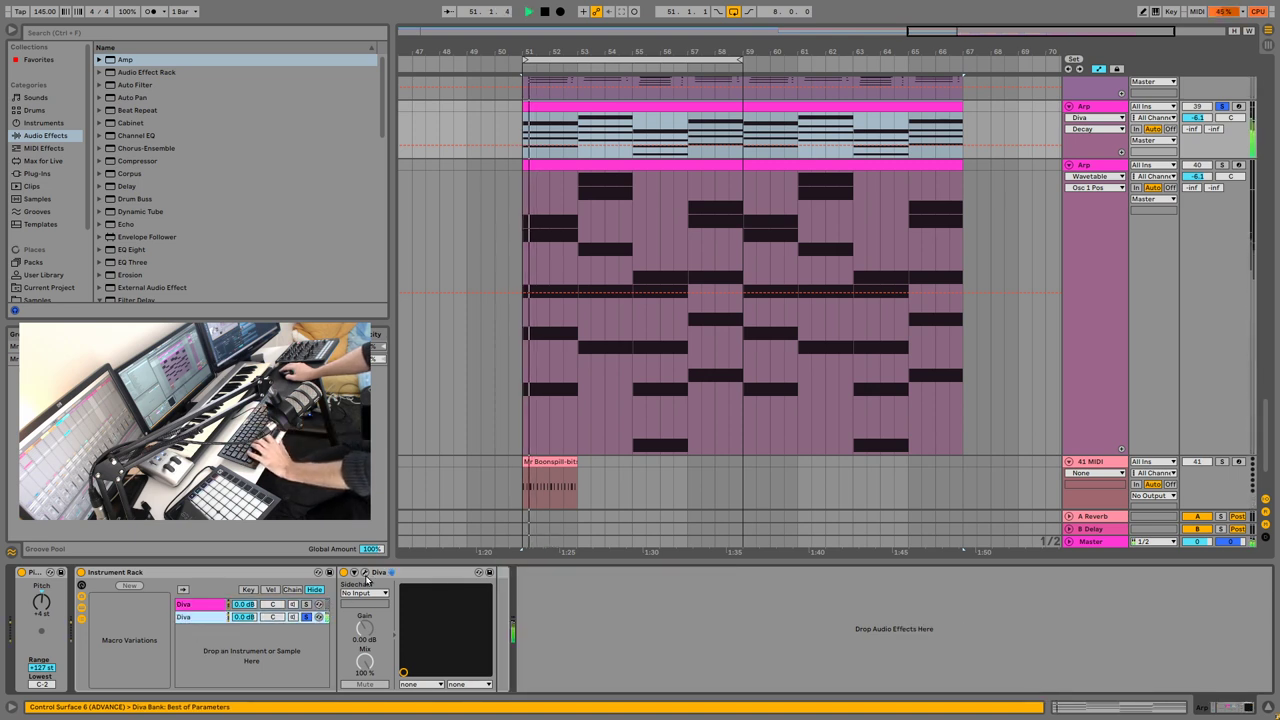
Step: Open the duplicated Diva, audition the Uhbie and BITE filters, then choose the Multimode filter and lower its cutoff
left_click(365, 572)
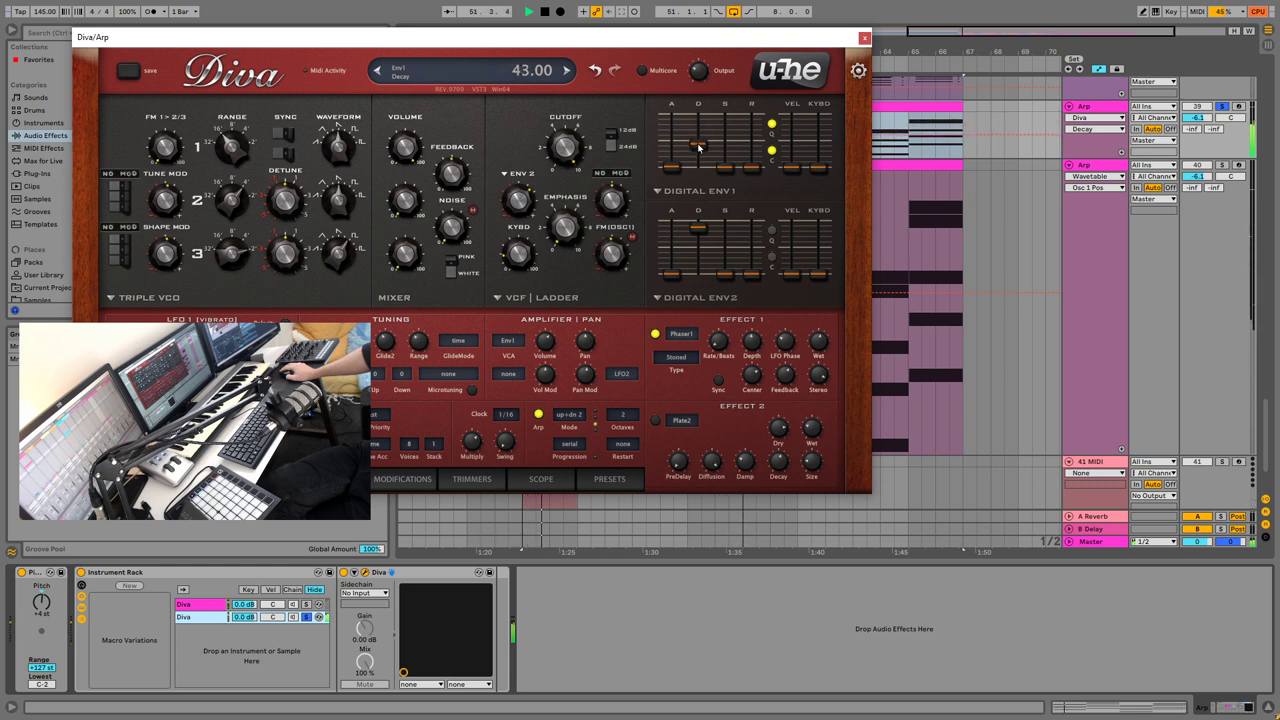
left_click(512, 297)
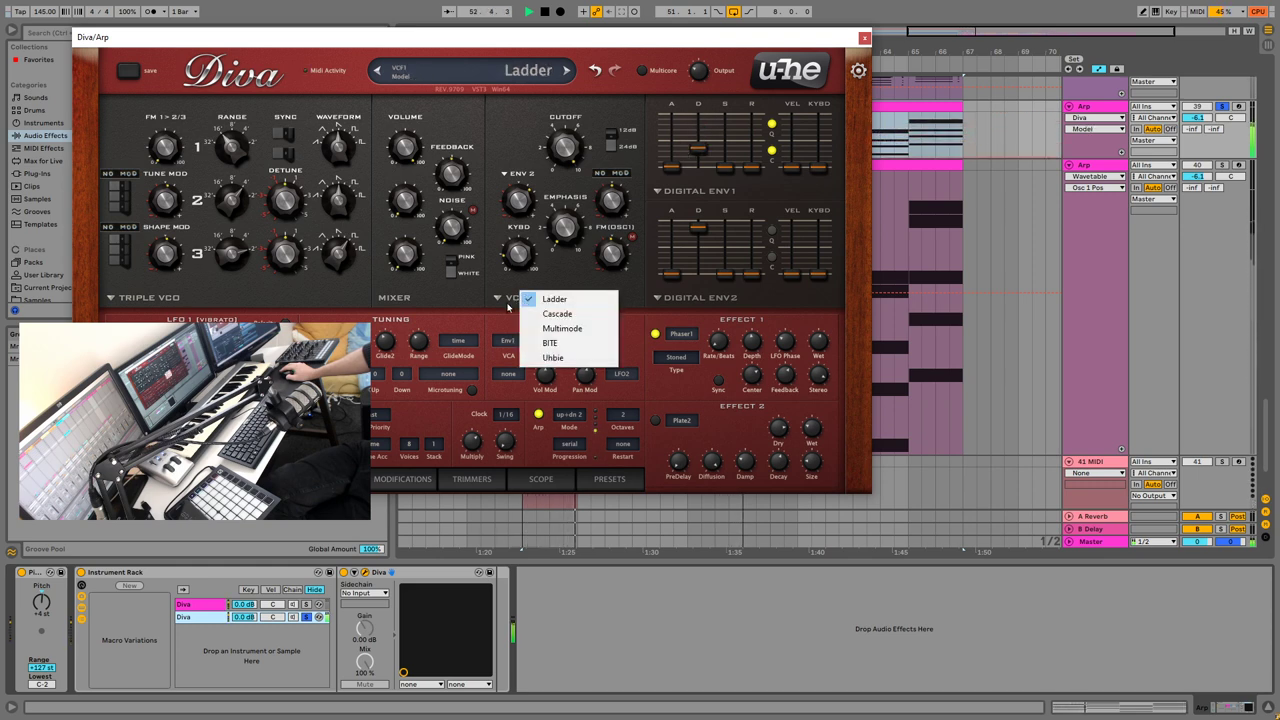
left_click(558, 357)
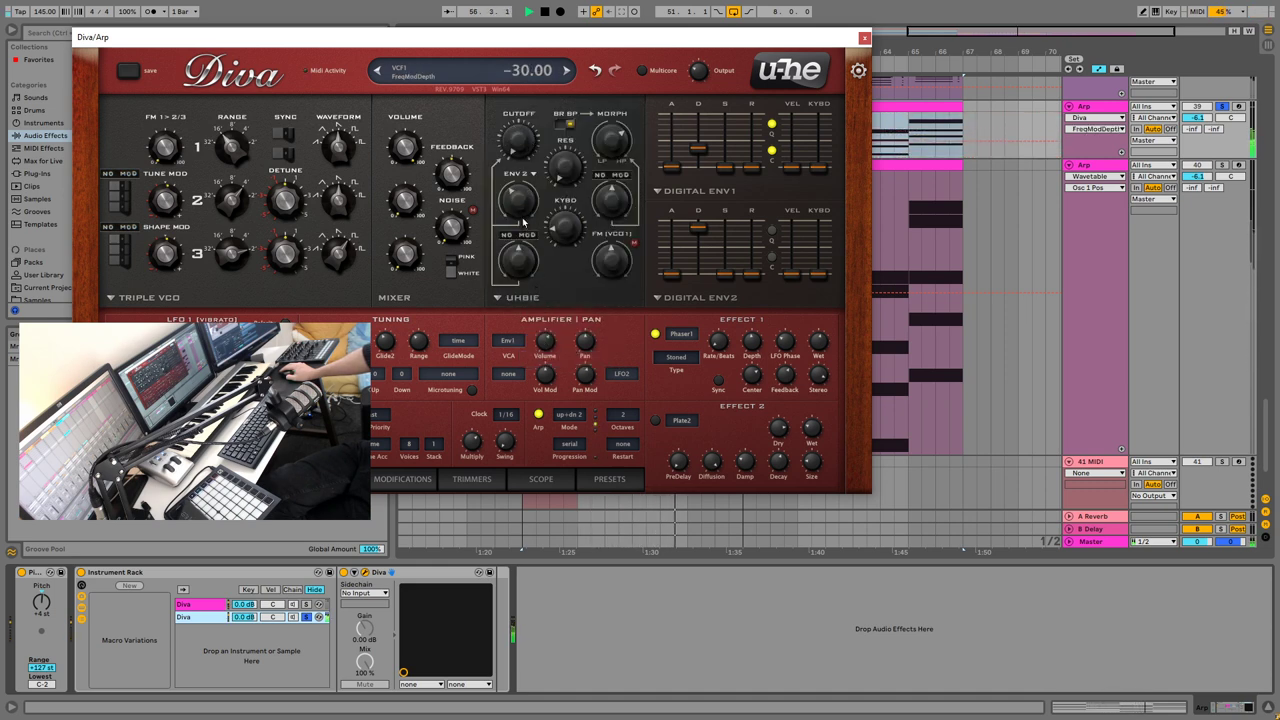
left_click(522, 296)
left_click(560, 347)
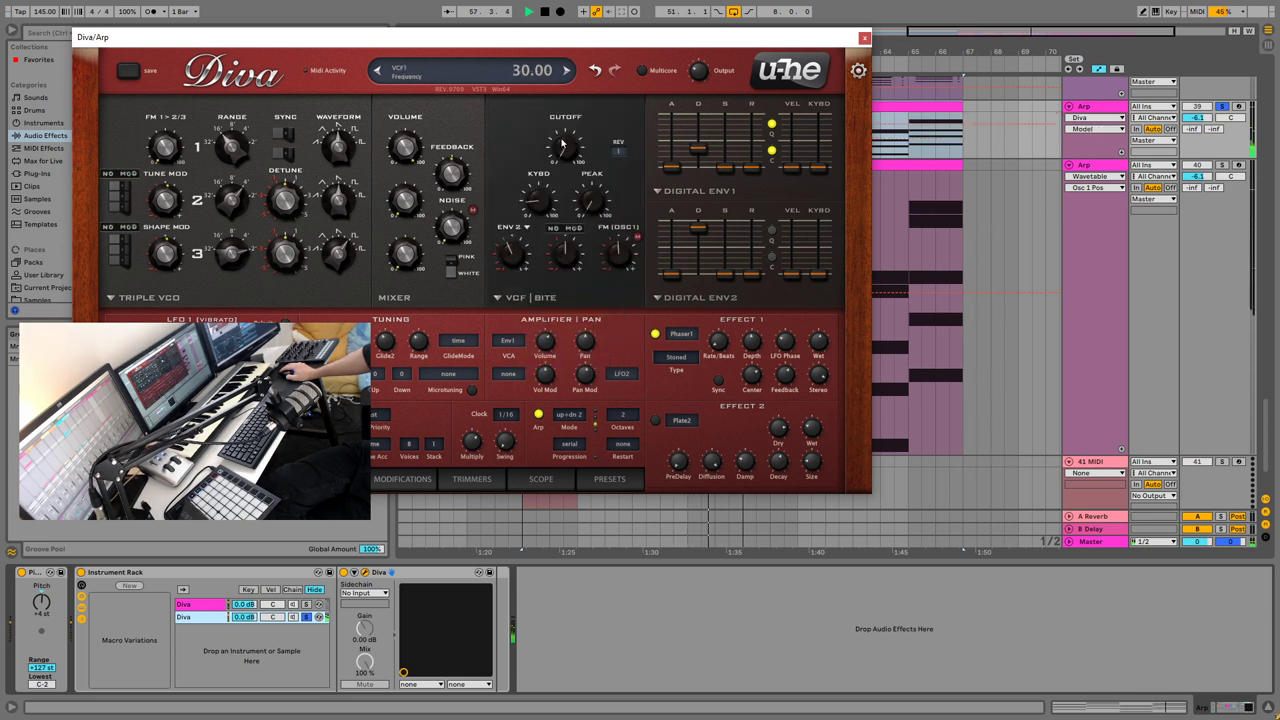
left_click(541, 297)
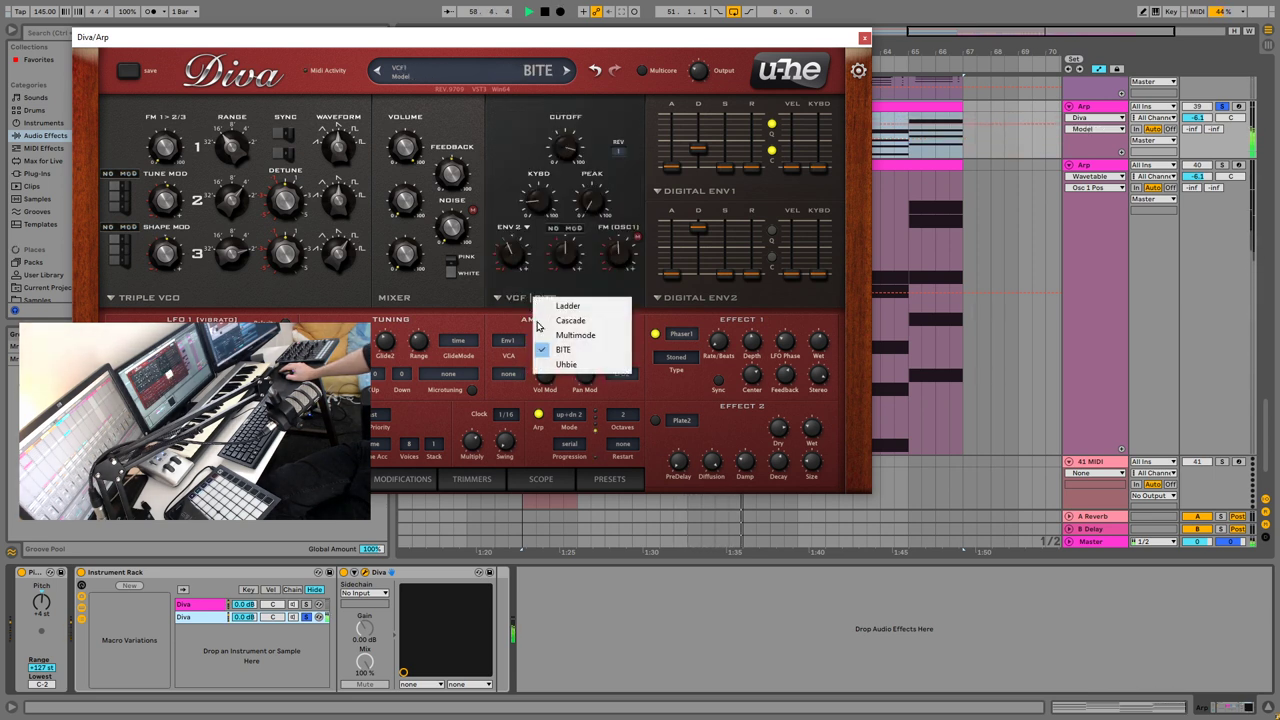
left_click(556, 334)
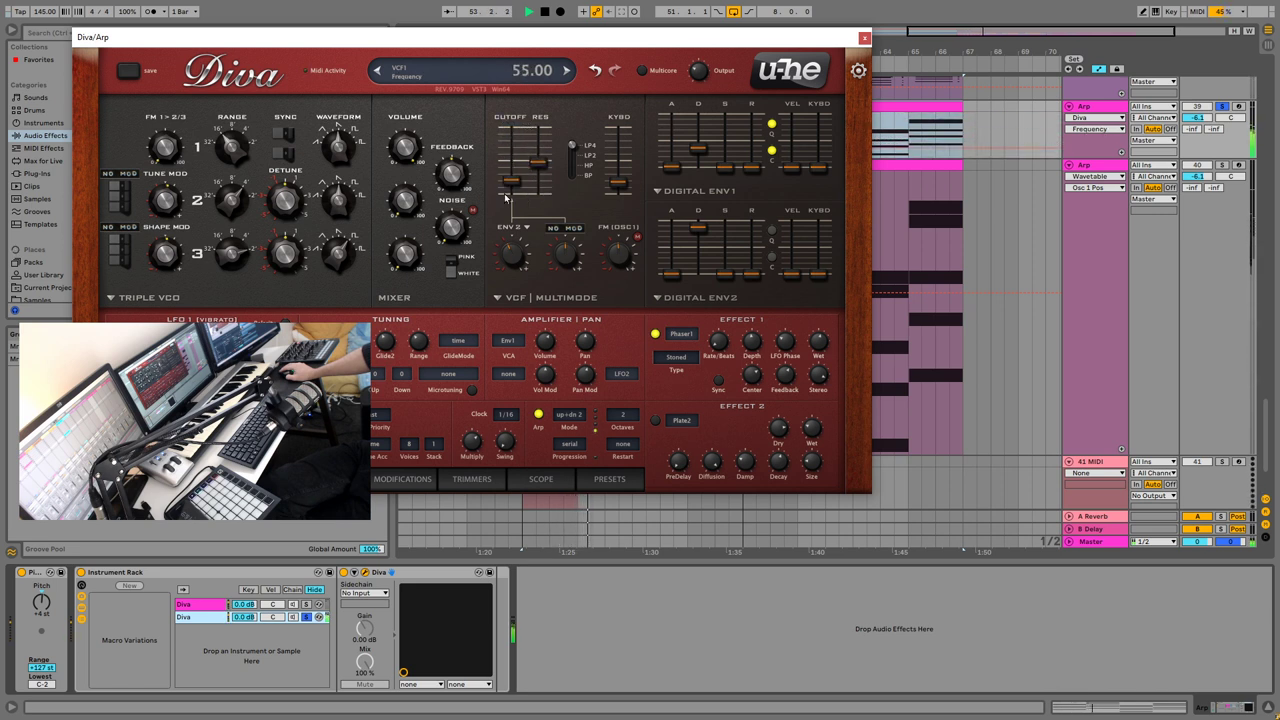
left_click_drag(512, 164, 535, 215)
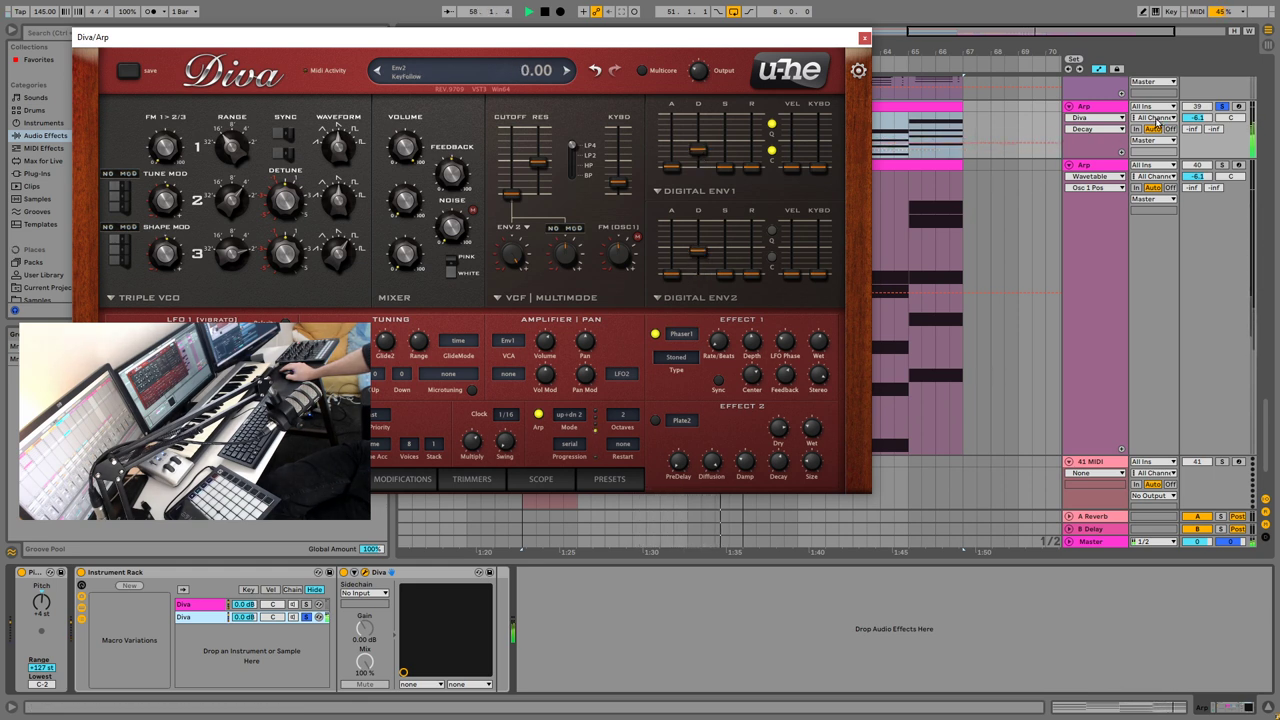
Step: Change Effect 1 in the duplicated Diva to Chorus1 and adjust its depth, setting the wet amount to 61
left_click(684, 340)
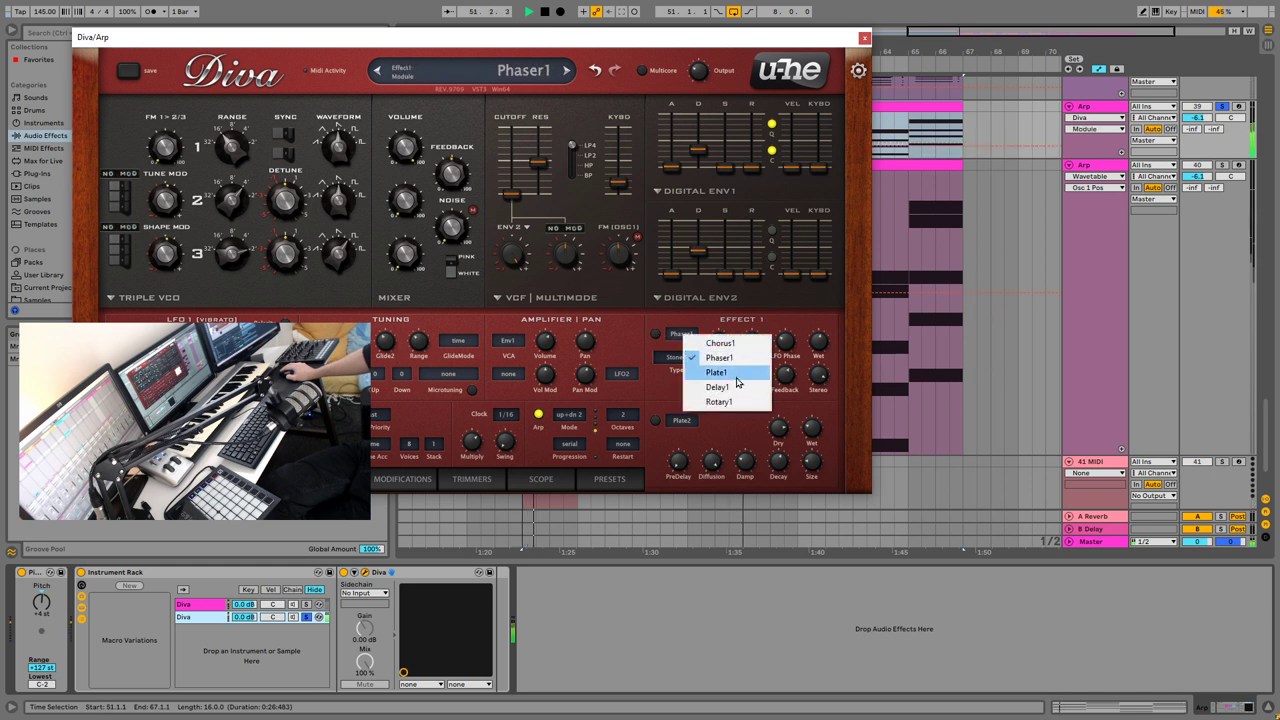
left_click(697, 341)
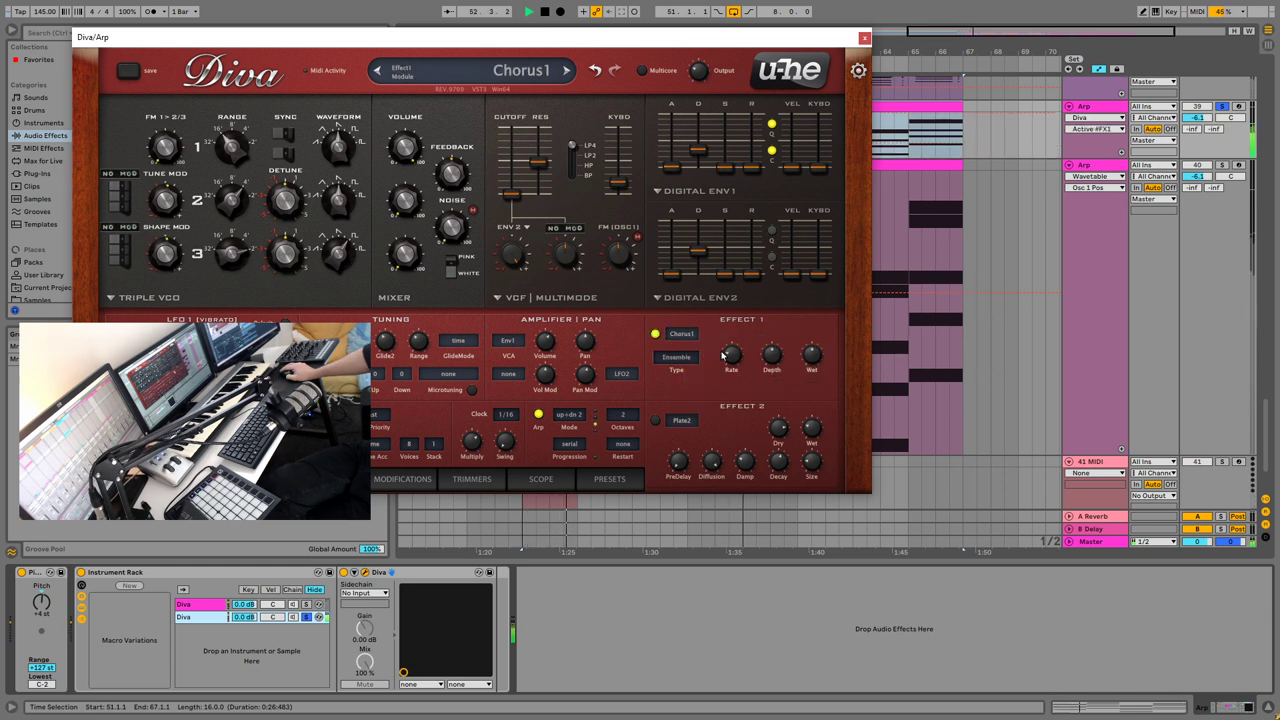
left_click_drag(779, 349, 814, 326)
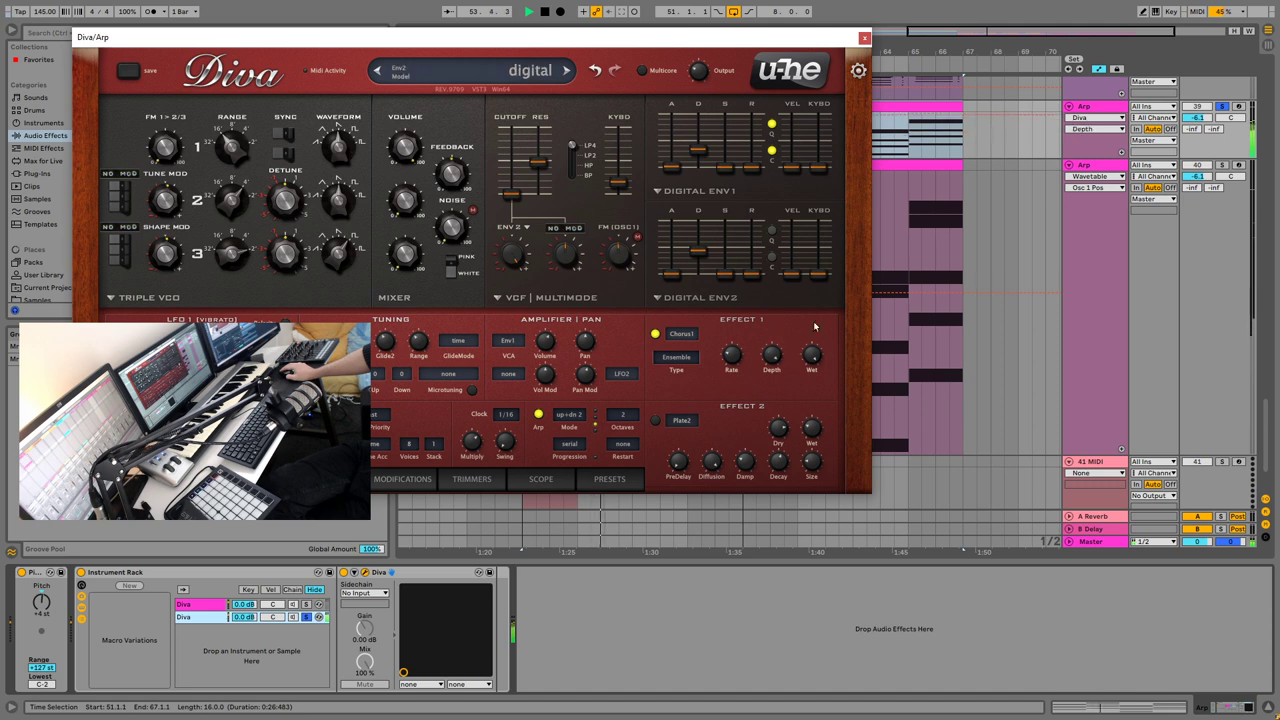
left_click_drag(733, 367, 791, 390)
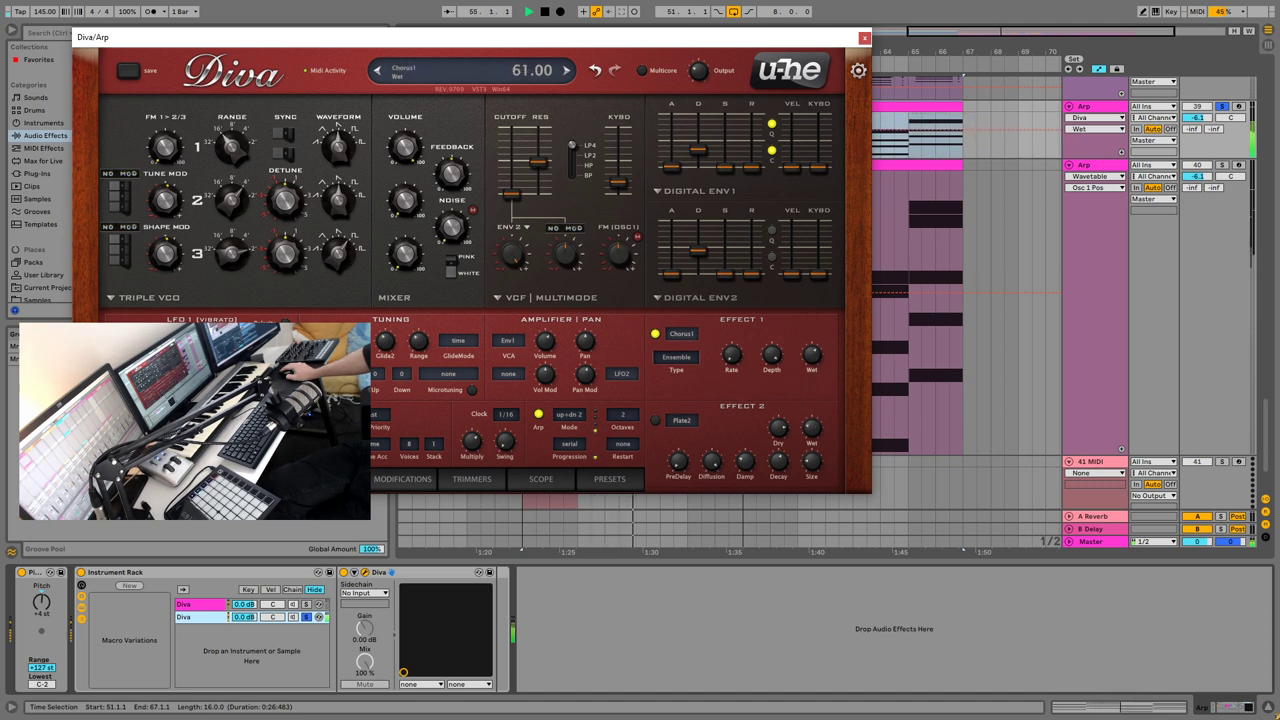
Step: Solo the original Diva chain alongside the copy, unsolo the Arp track, and close the plug-in window
left_click(306, 604, "ctrl")
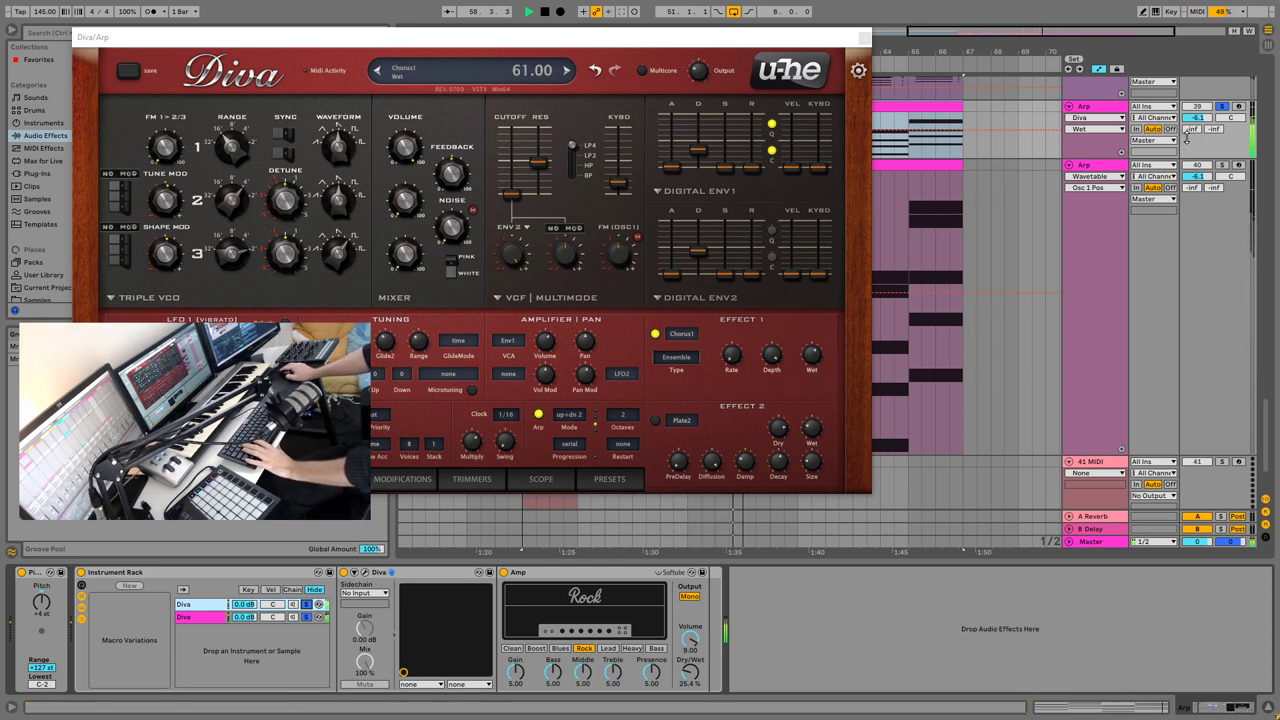
left_click(1224, 107)
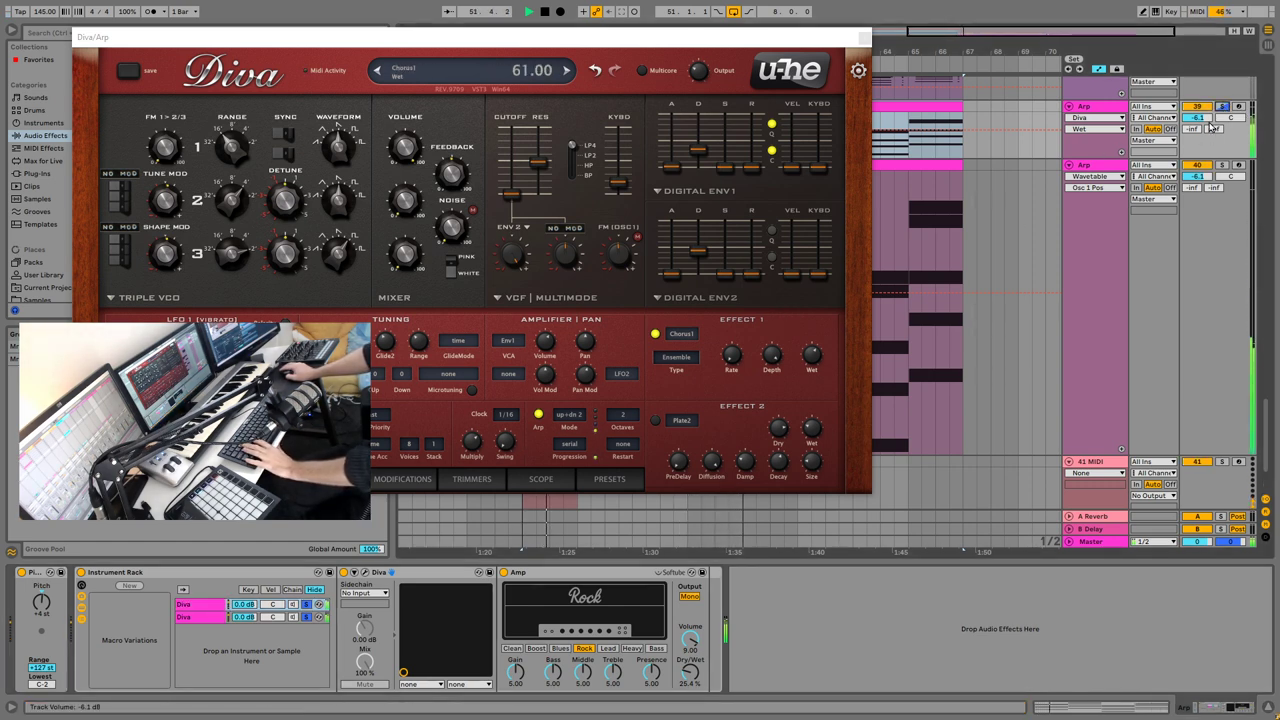
left_click(866, 40)
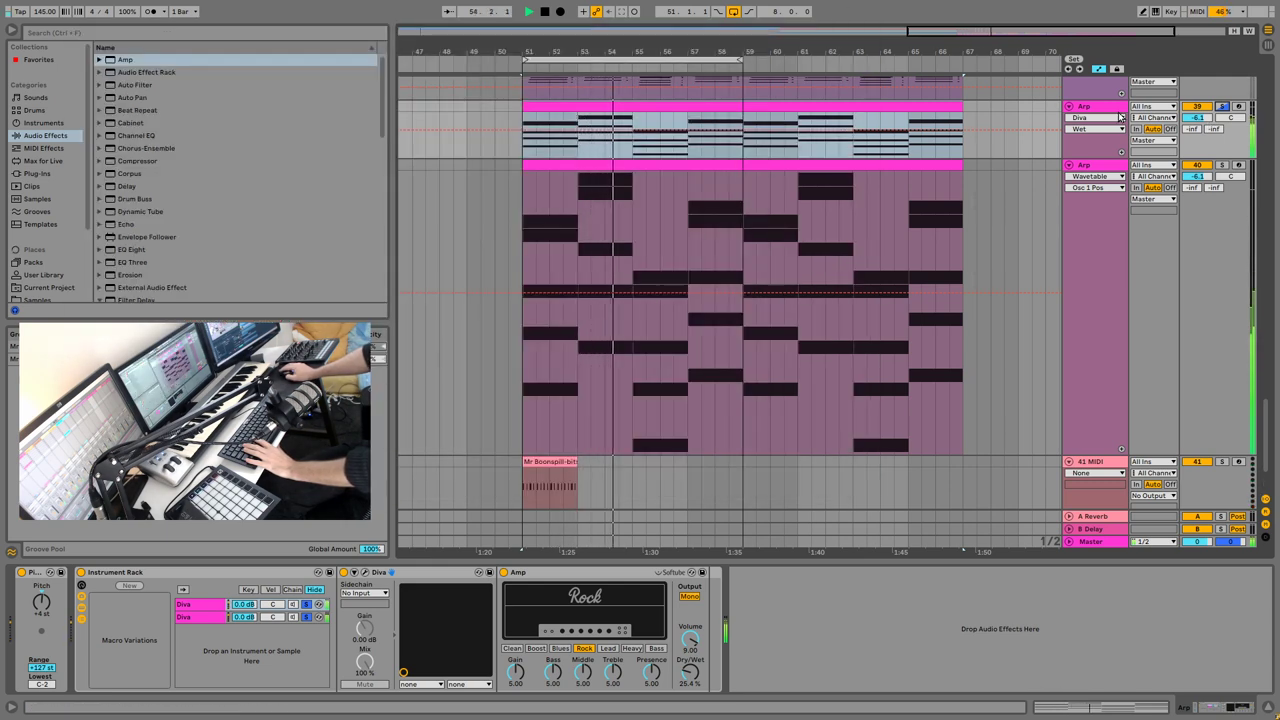
Step: Clear the chain solos, deactivate the original Diva chain, and raise the Arp track's volume to 3.6 dB in the full mix
left_click(1223, 107)
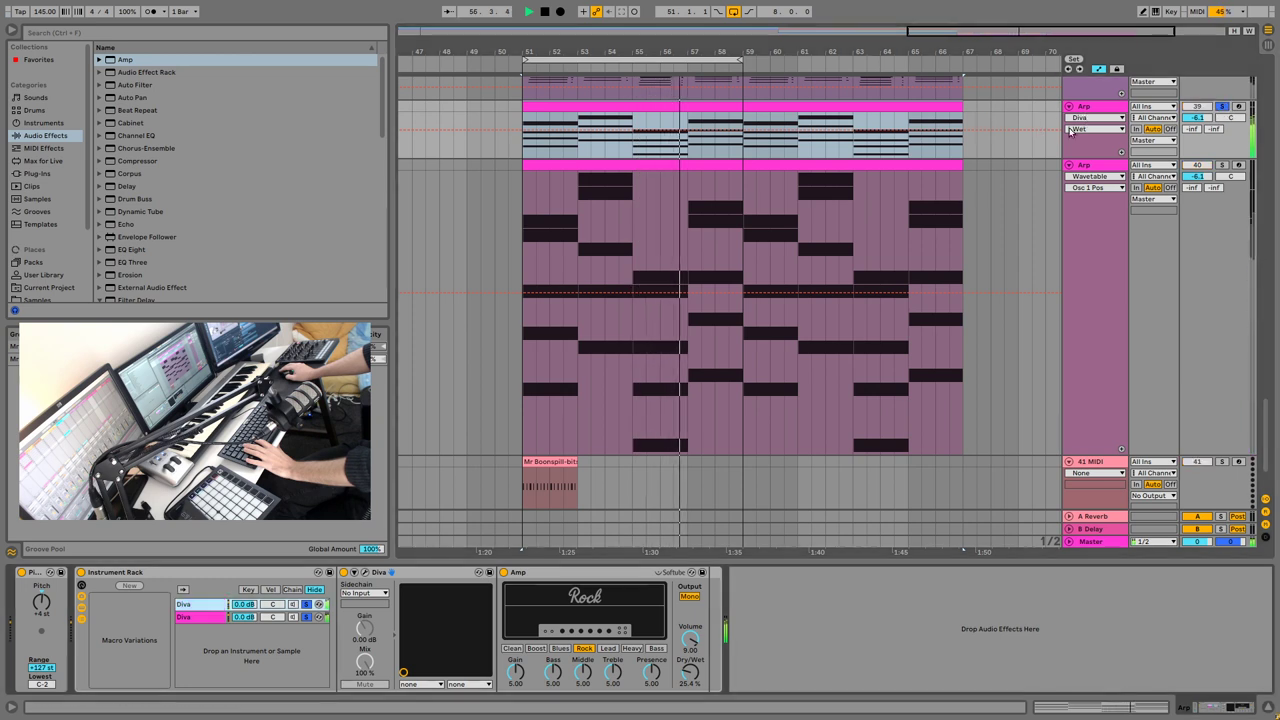
left_click(304, 604)
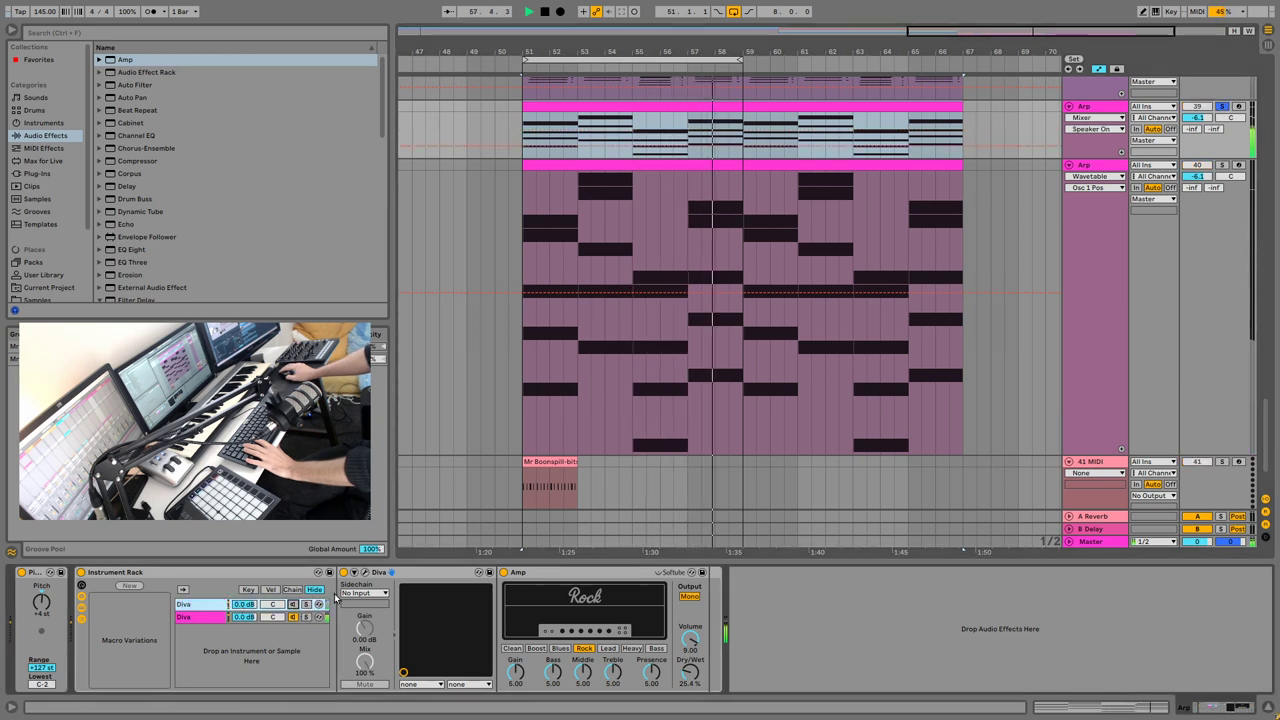
left_click(1223, 107)
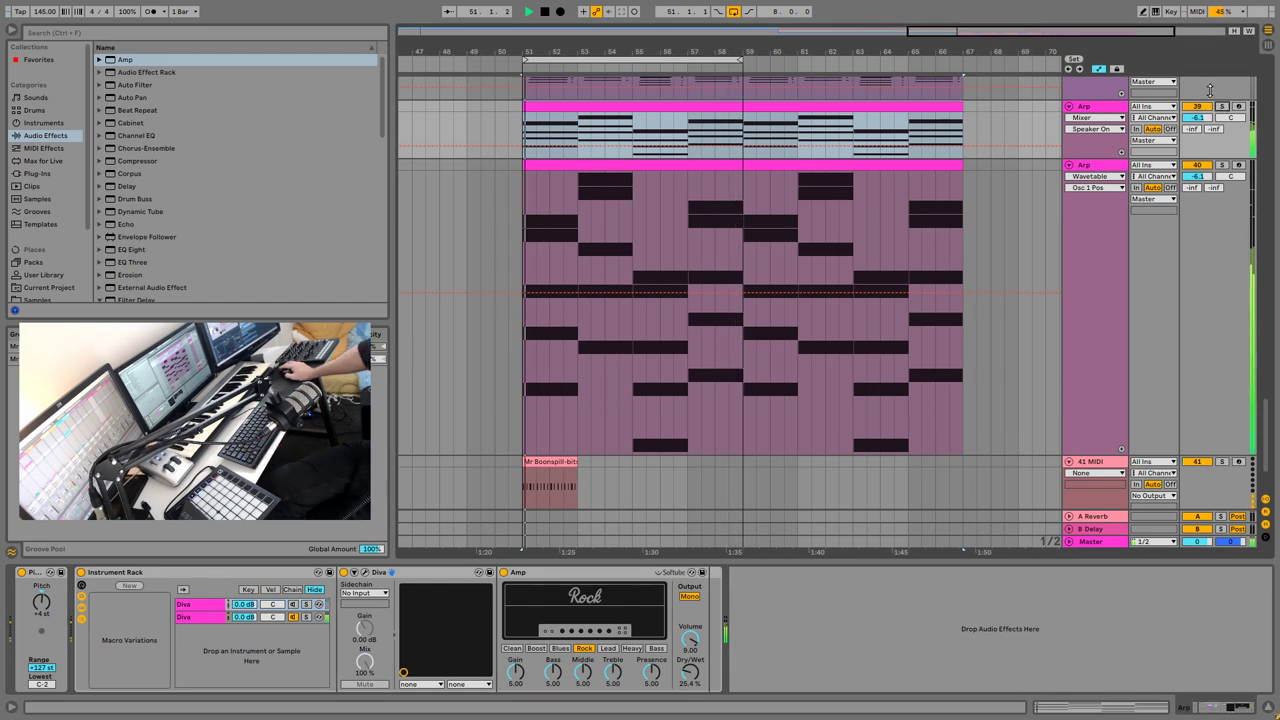
left_click(1197, 118)
left_click_drag(1197, 118, 1197, 72)
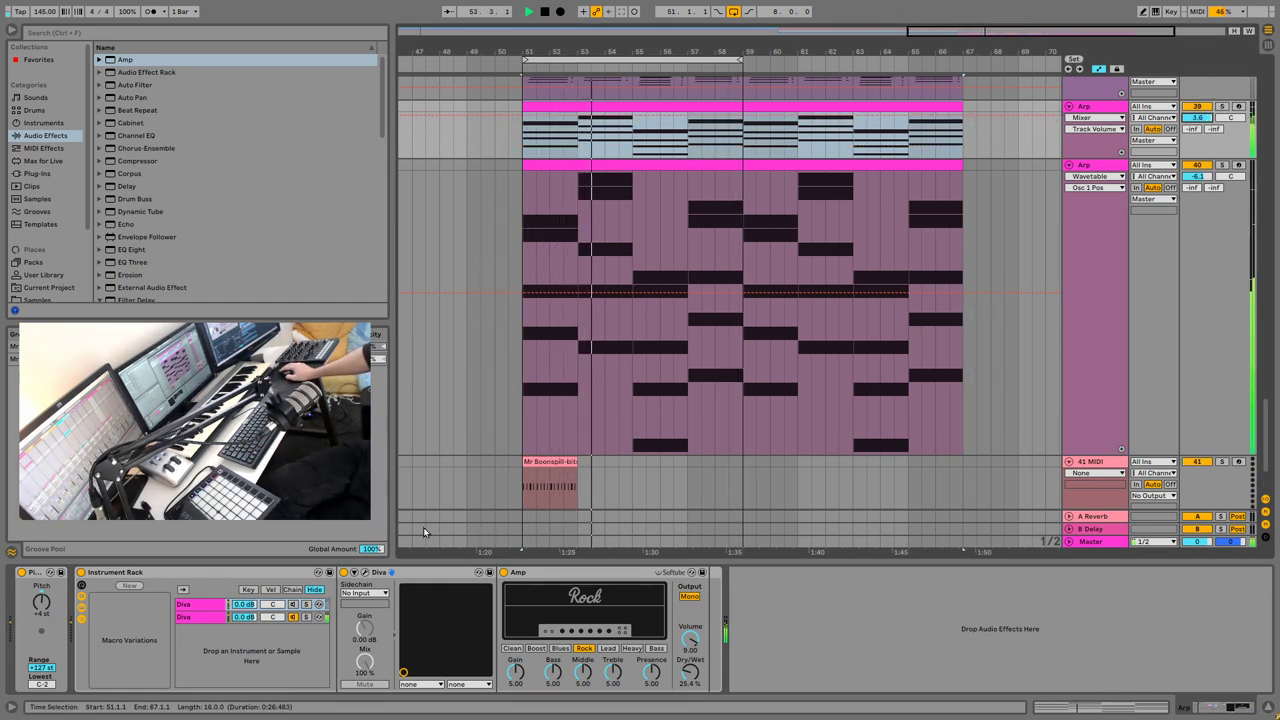
Step: Open the Diva in the Amp chain, try the up+dn 1 and played arpeggiator modes, and set the mode to up
left_click(364, 572)
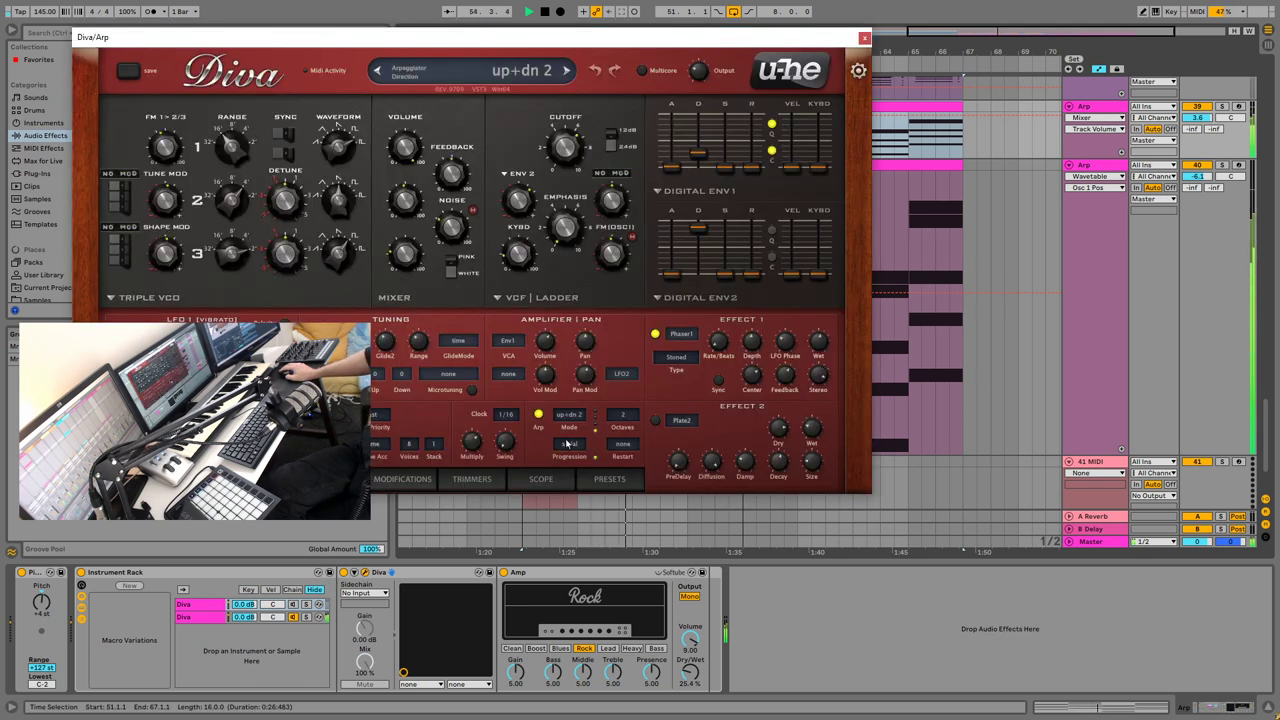
left_click(577, 425)
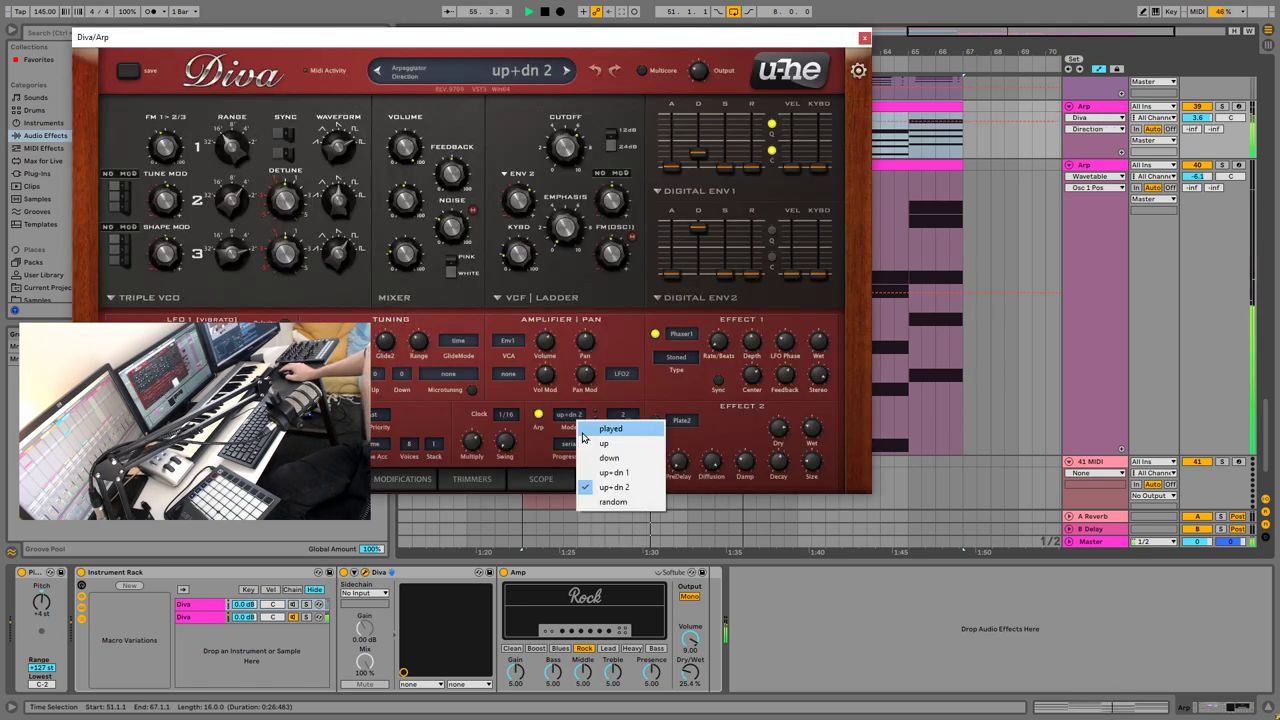
left_click(615, 482)
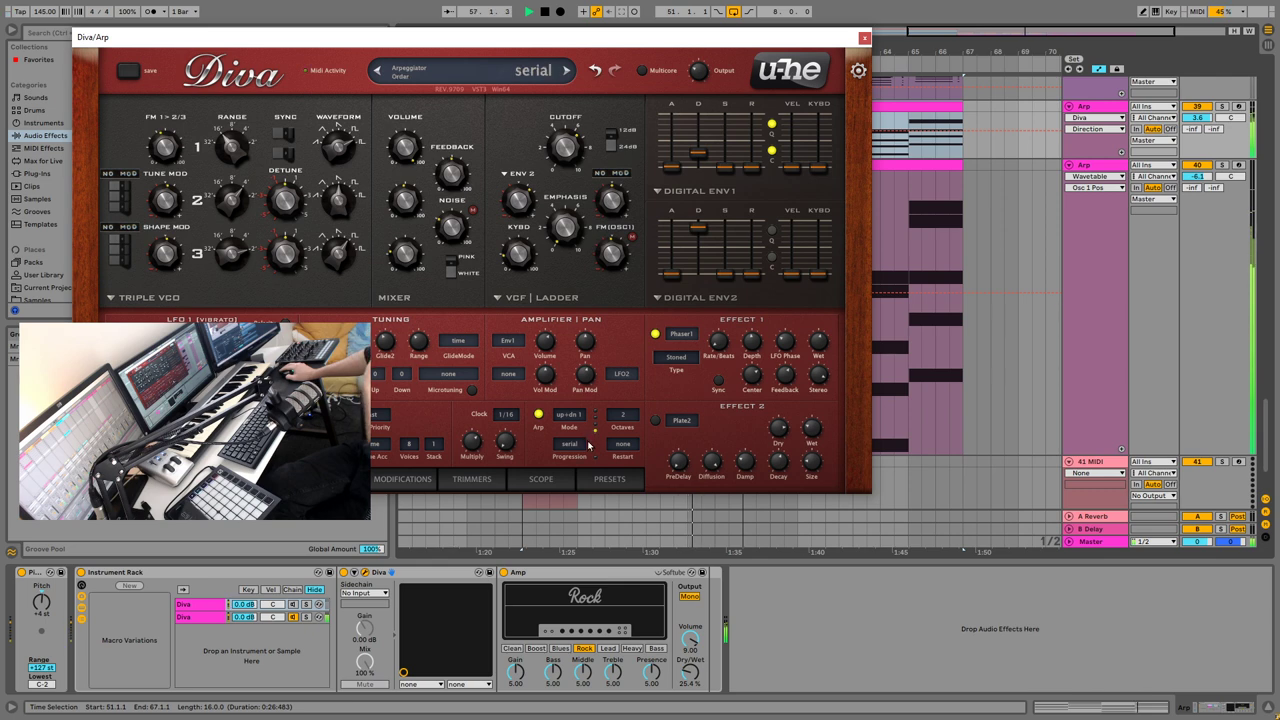
left_click(586, 428)
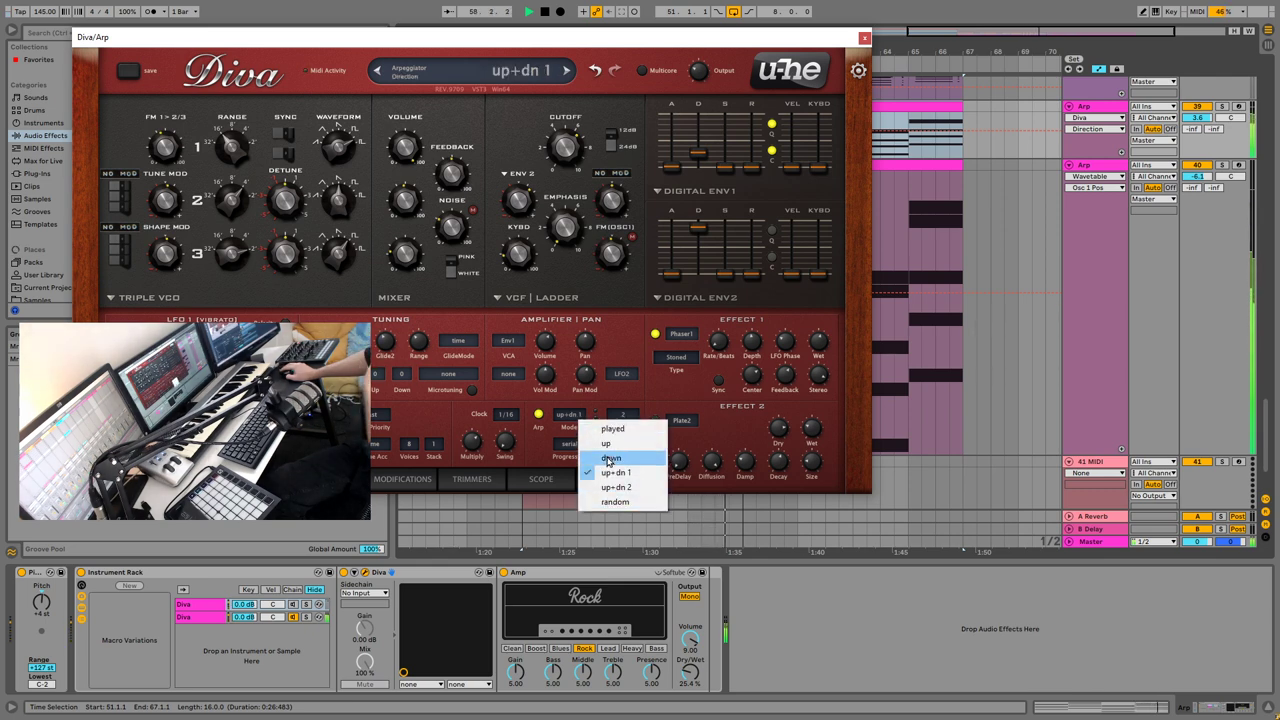
left_click(611, 430)
left_click(578, 418)
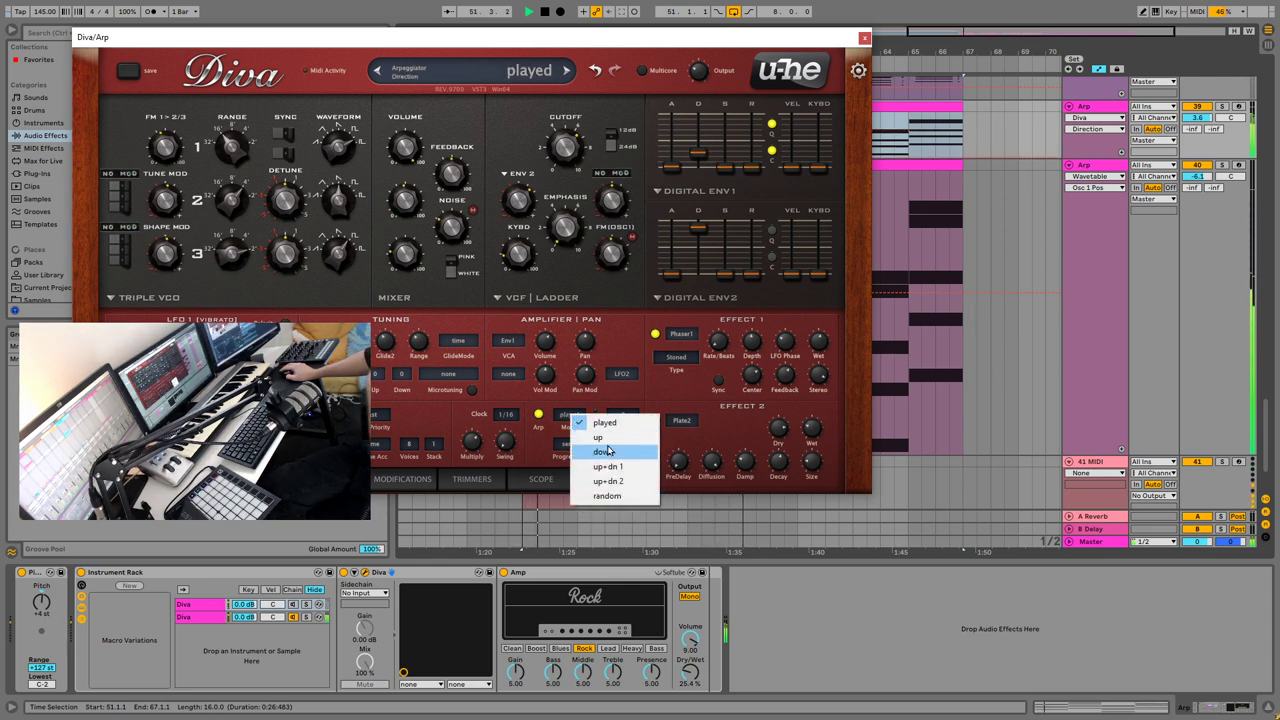
left_click(621, 455)
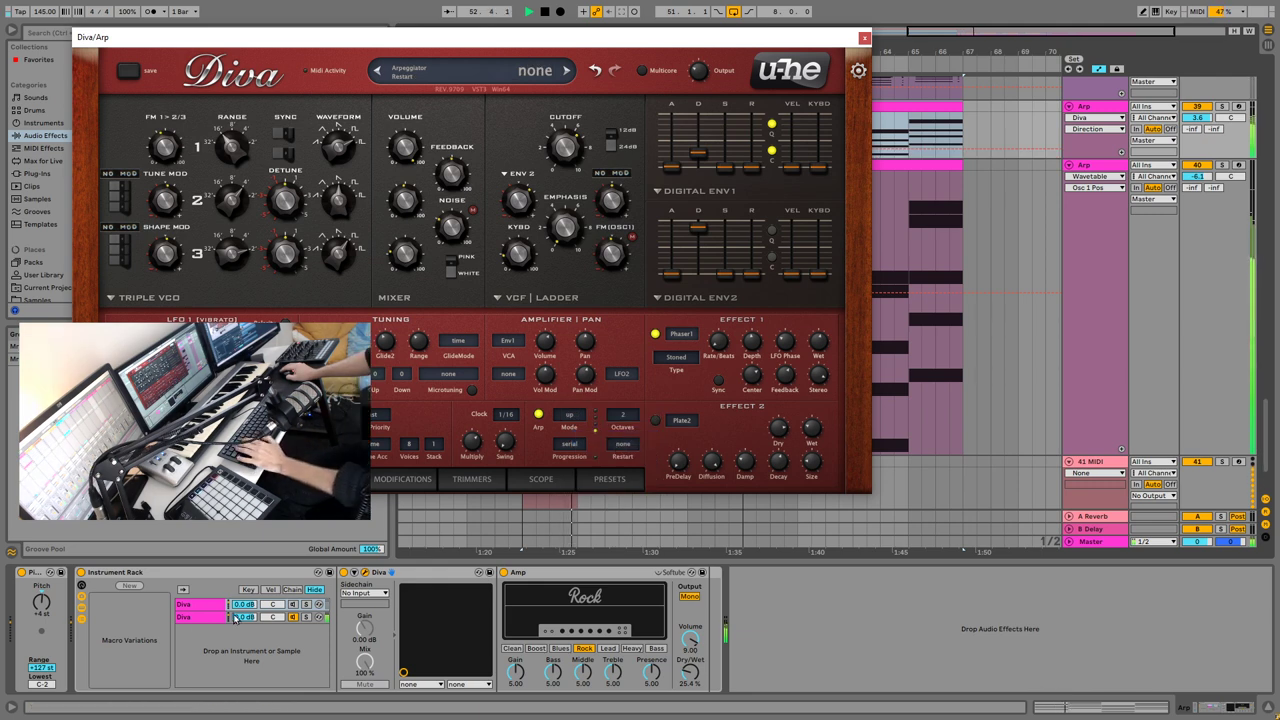
Step: Solo the duplicated Diva chain and, after trying the down mode, set the open Diva's arpeggiator mode to up+dn 1
left_click(283, 618)
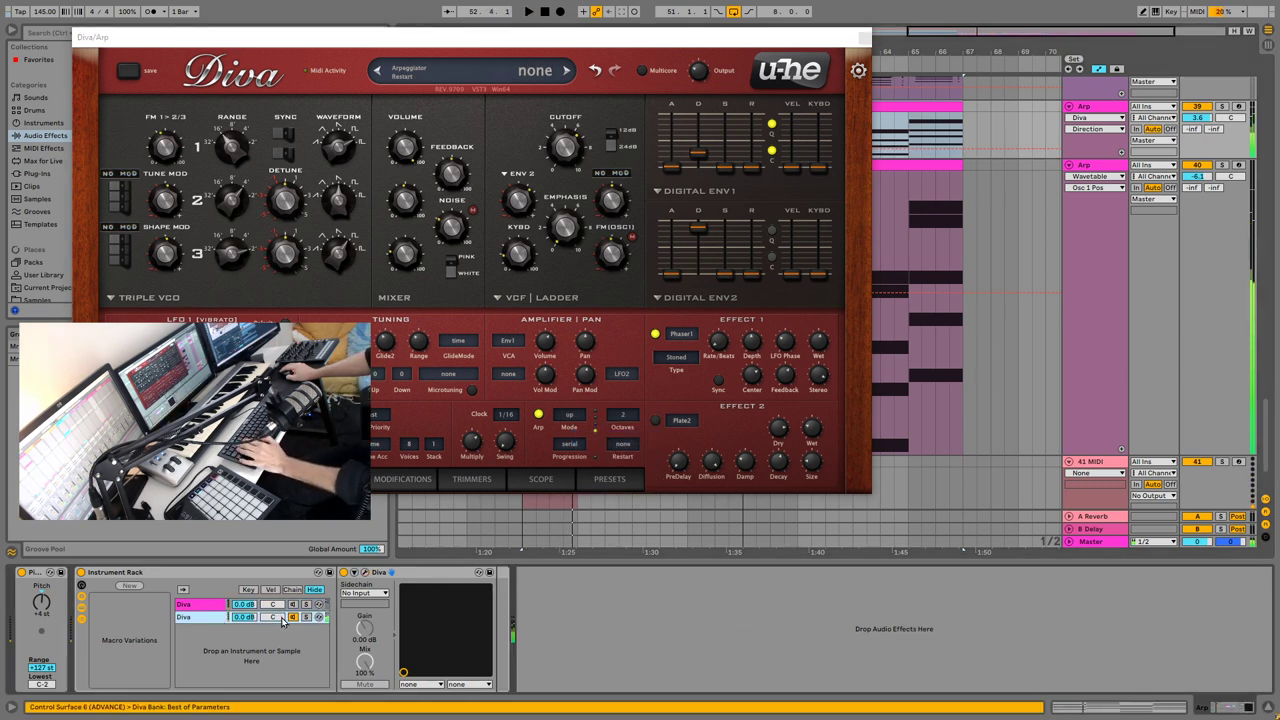
left_click(621, 418)
left_click(620, 459)
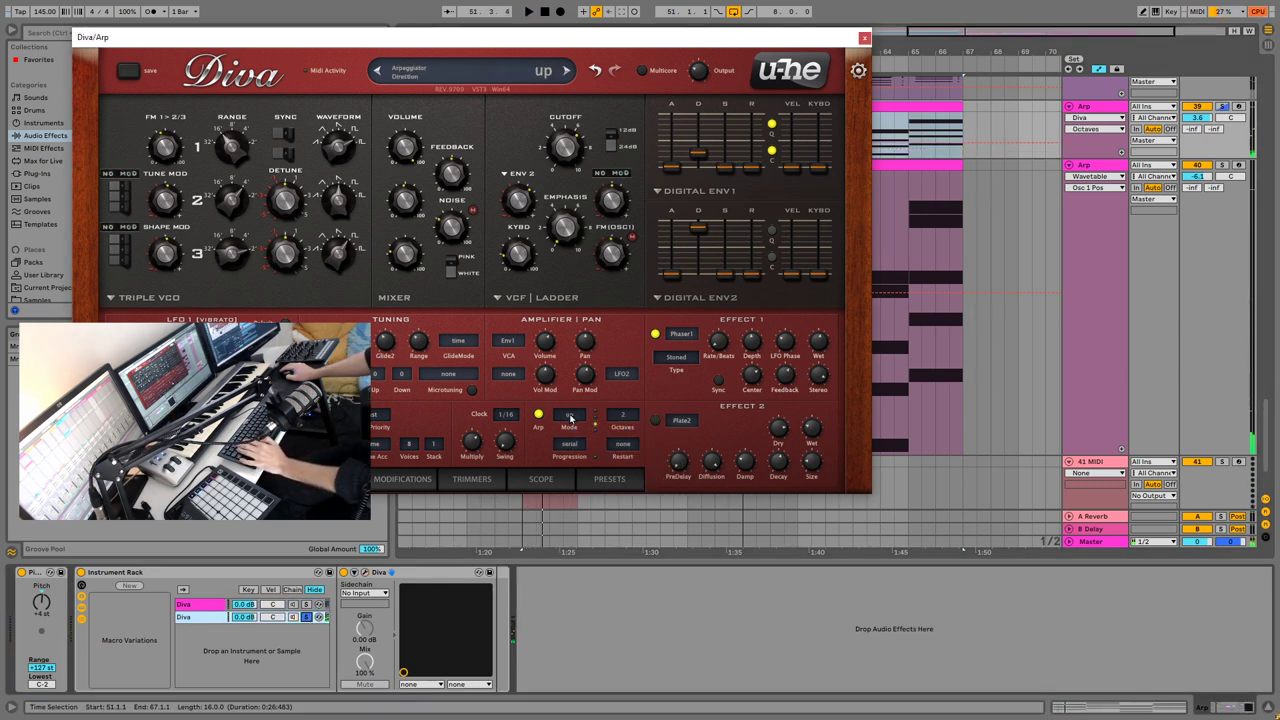
left_click(571, 418)
left_click(590, 447)
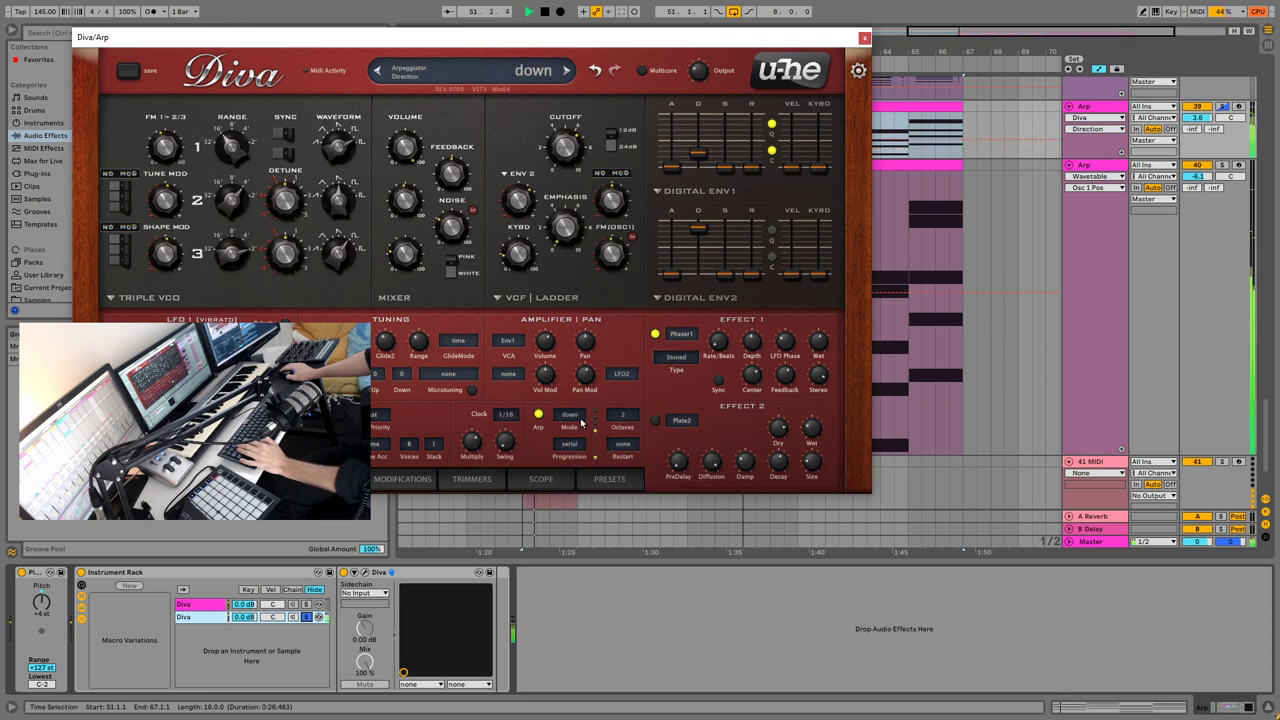
left_click(582, 423)
left_click(600, 463)
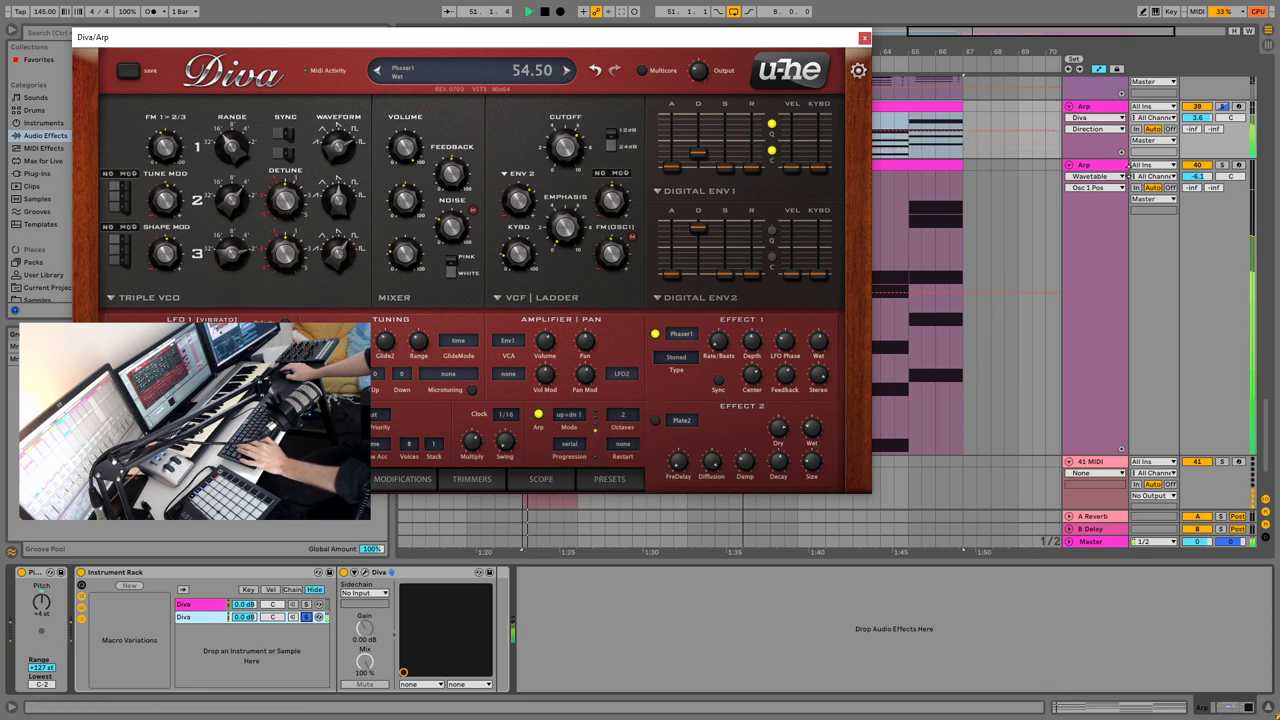
Step: Check the Wavetable Arp track in solo, clear the Diva chain solo, and solo the Diva Arp track instead
left_click(1226, 167)
key("space")
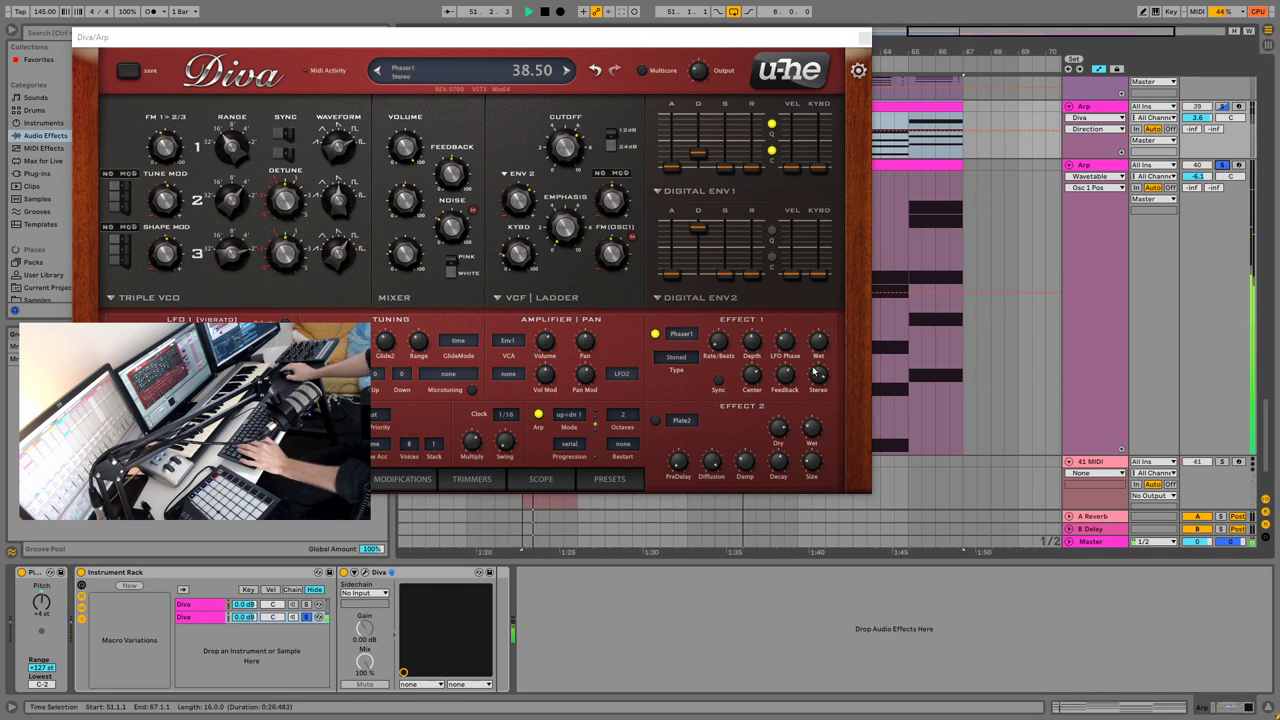
left_click(306, 617)
left_click(1222, 165)
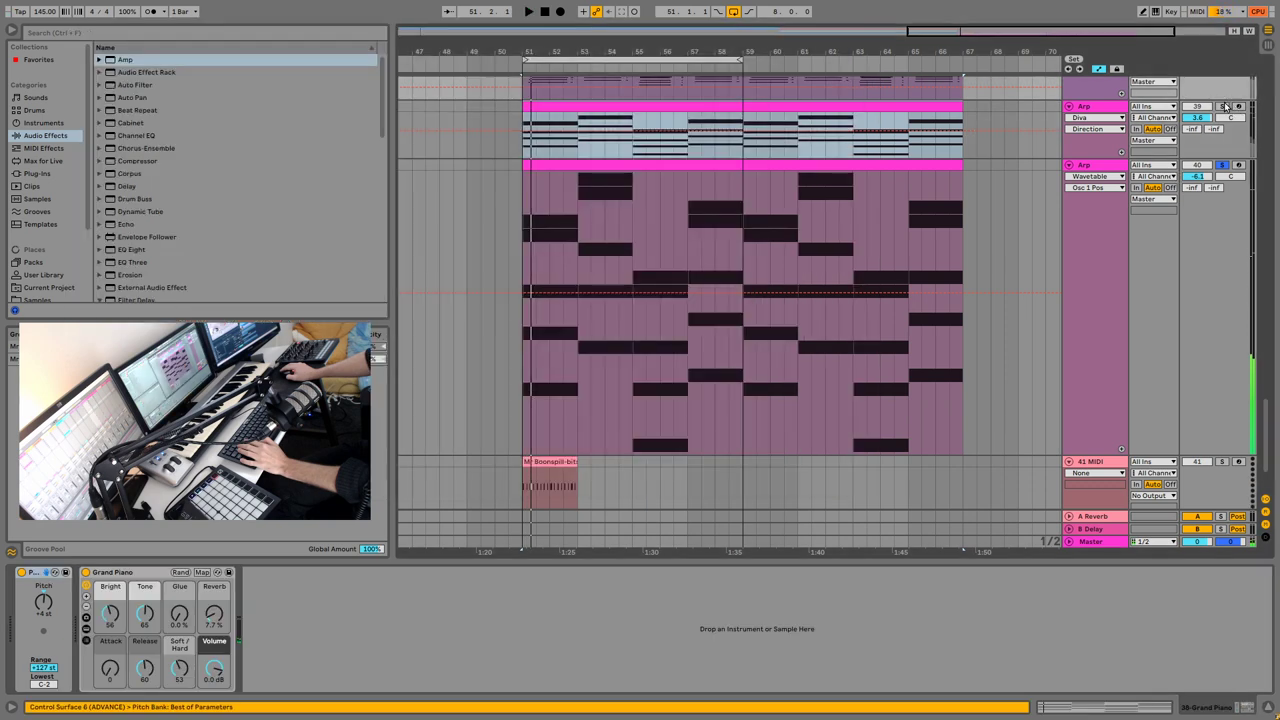
left_click(1222, 106)
left_click(1095, 106)
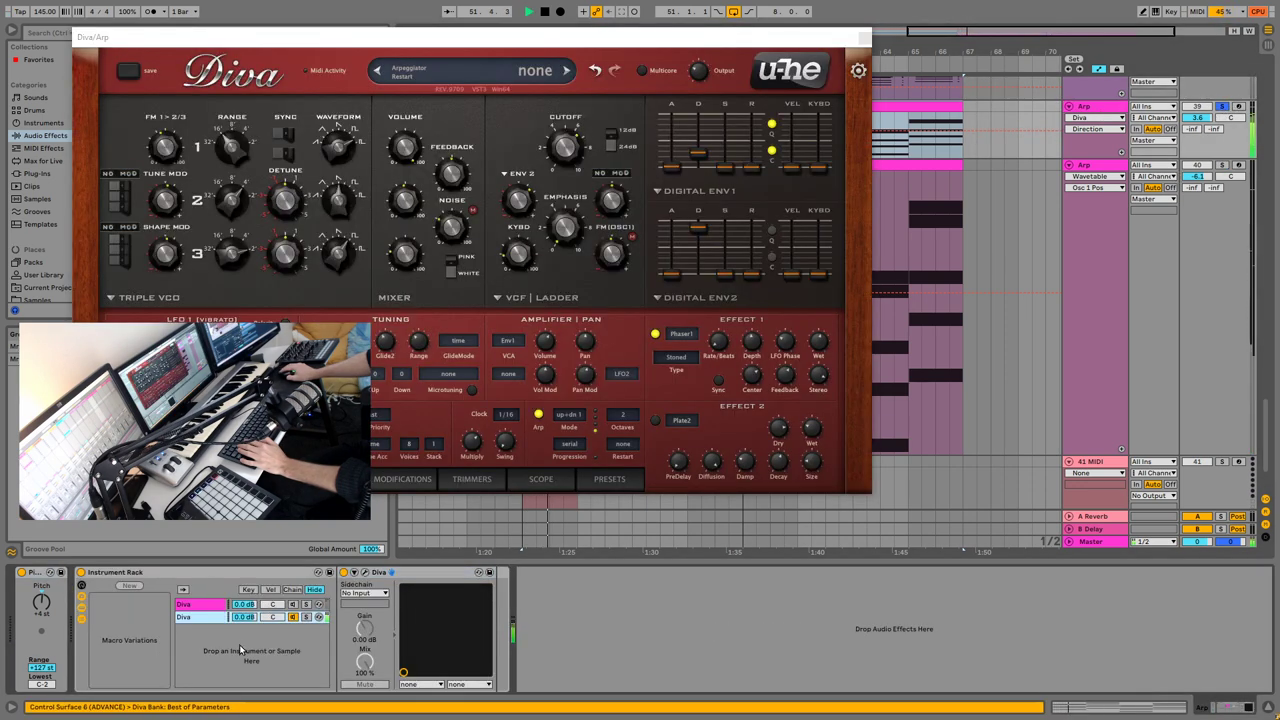
Step: Compare the two Diva chains, slightly adjust the open Diva's filter cutoff, and close the plug-in window with the duplicated chain selected
left_click(184, 605)
left_click(198, 617)
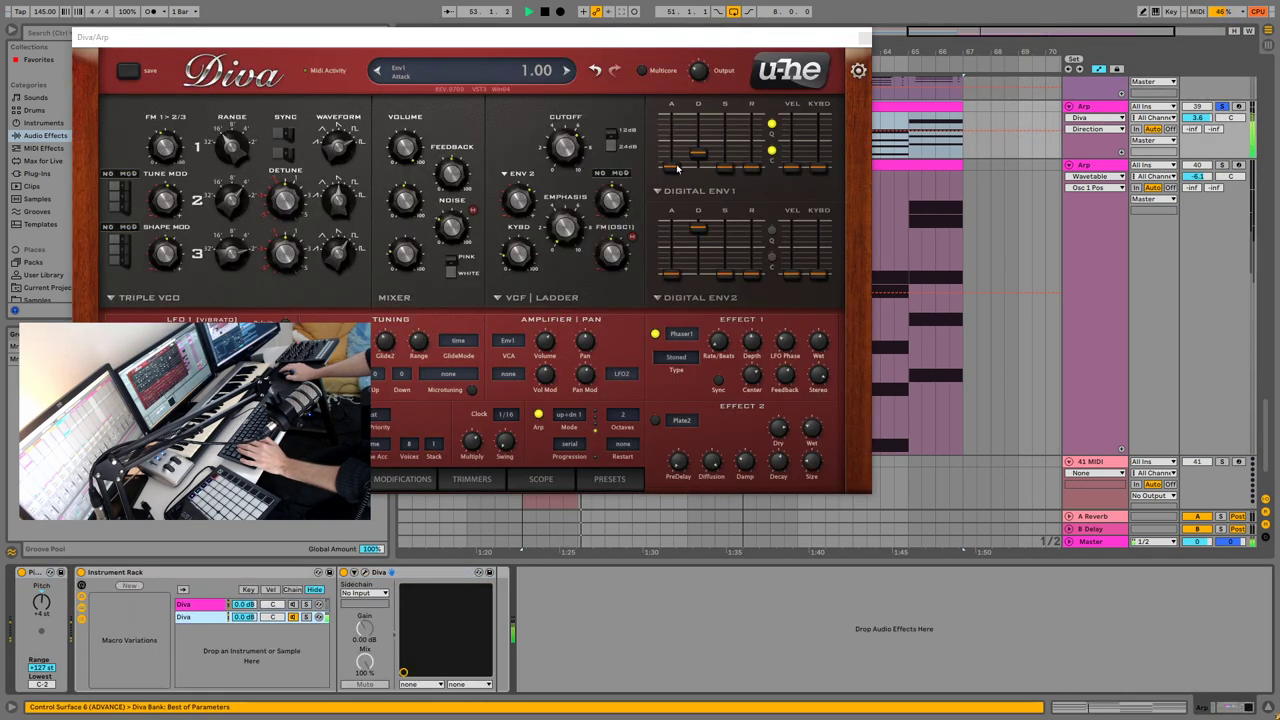
mouse_move(562, 153)
left_mouse_down()
mouse_move(561, 300)
mouse_move(561, 157)
left_mouse_up()
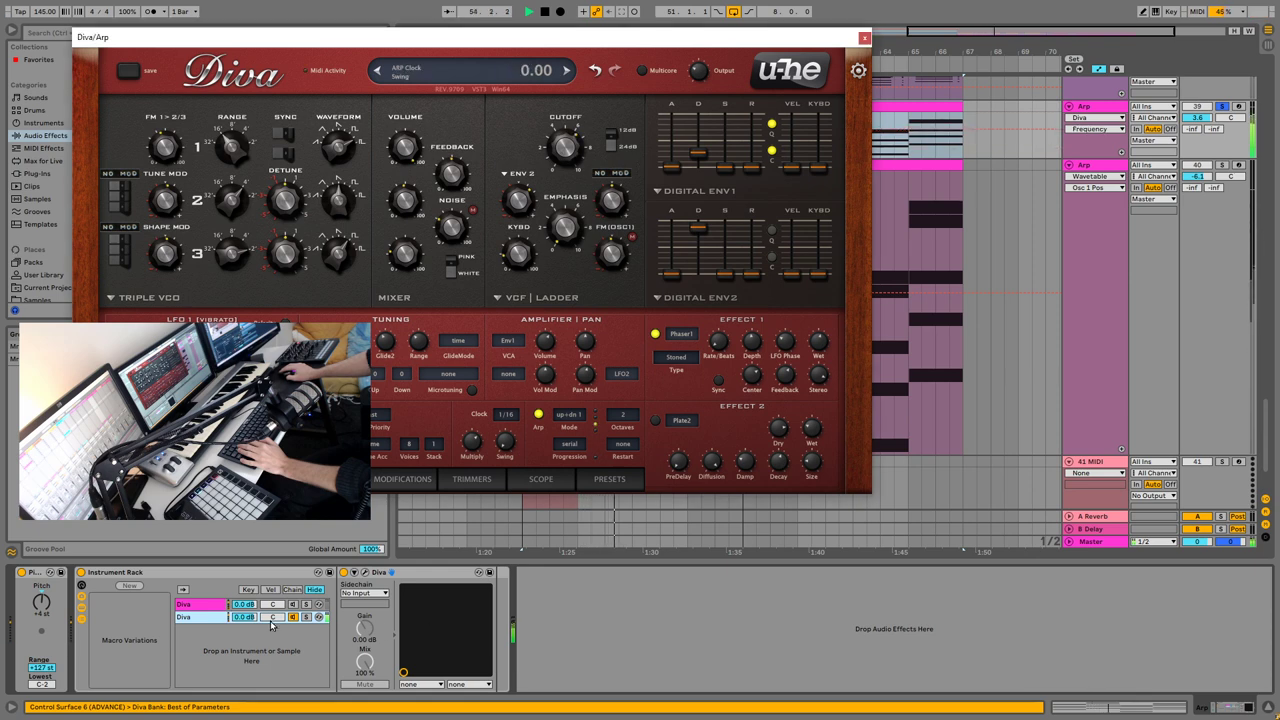
left_click(270, 619)
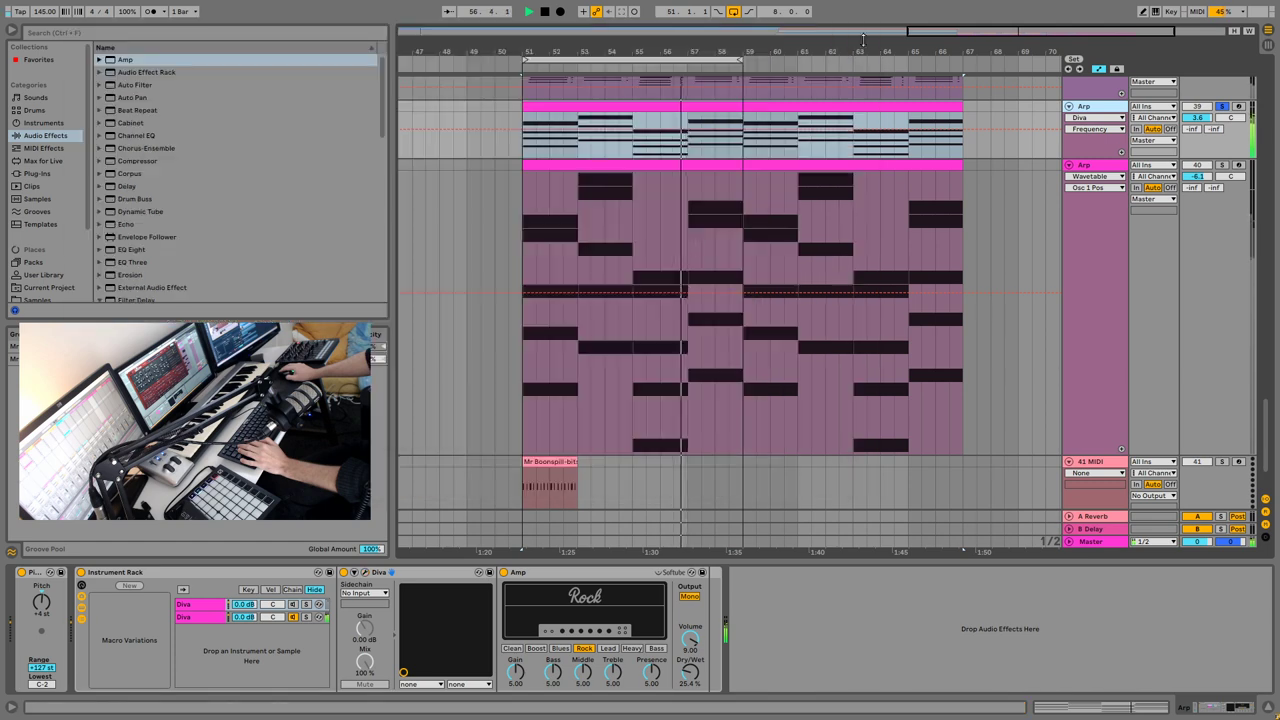
left_click(864, 37)
left_click(200, 604)
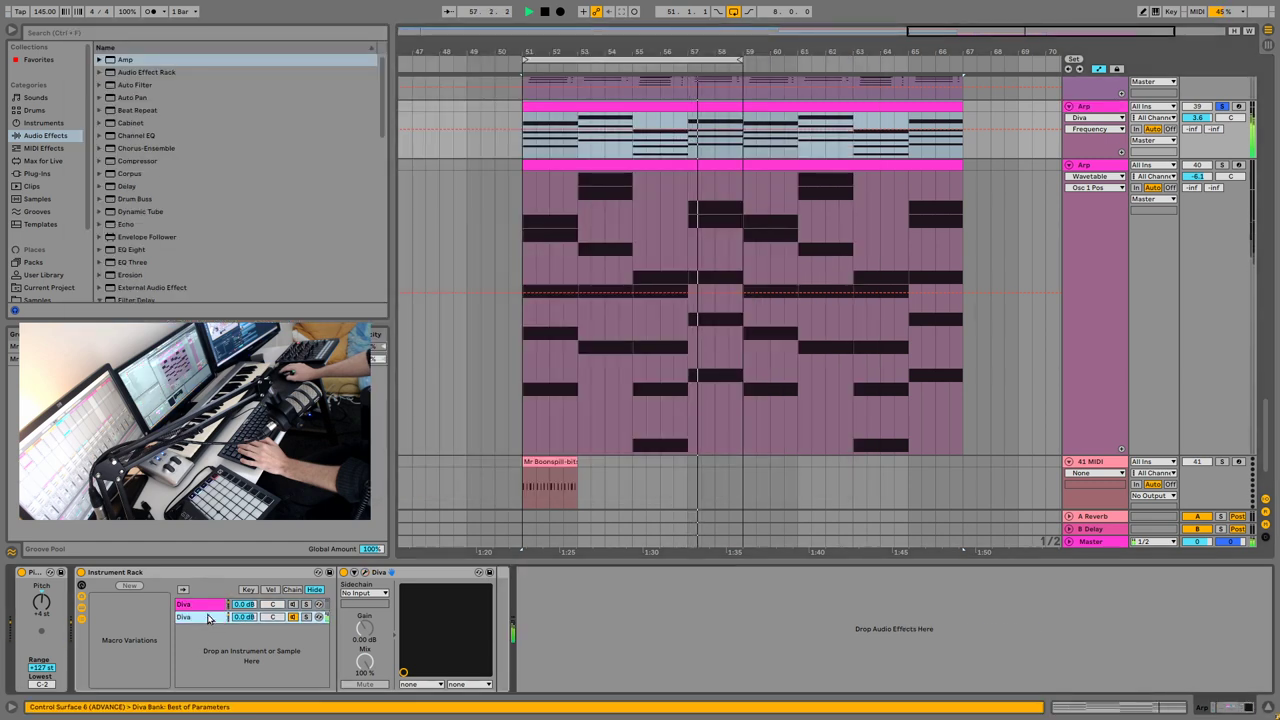
Step: Open the duplicated chain's Diva, keep Chorus1 as the Effect 1 module, and switch that effect on
left_click(365, 573)
left_click(681, 334)
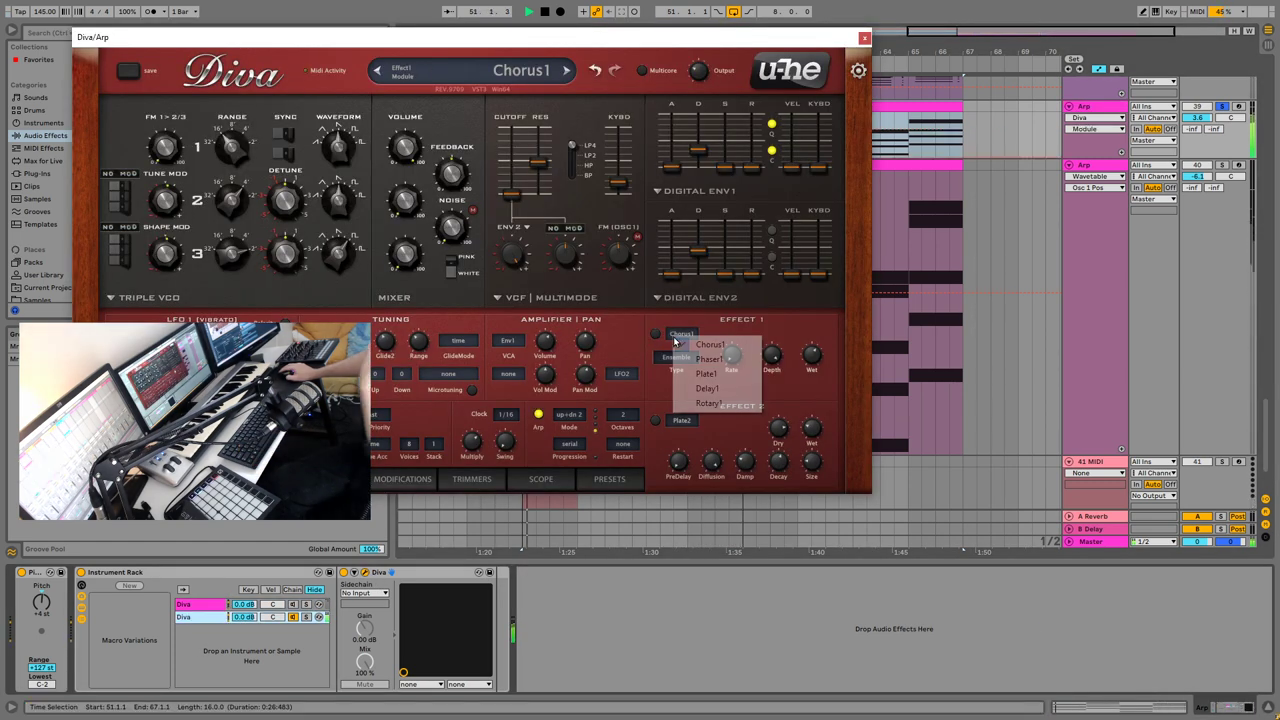
left_click(710, 344)
left_click(655, 334)
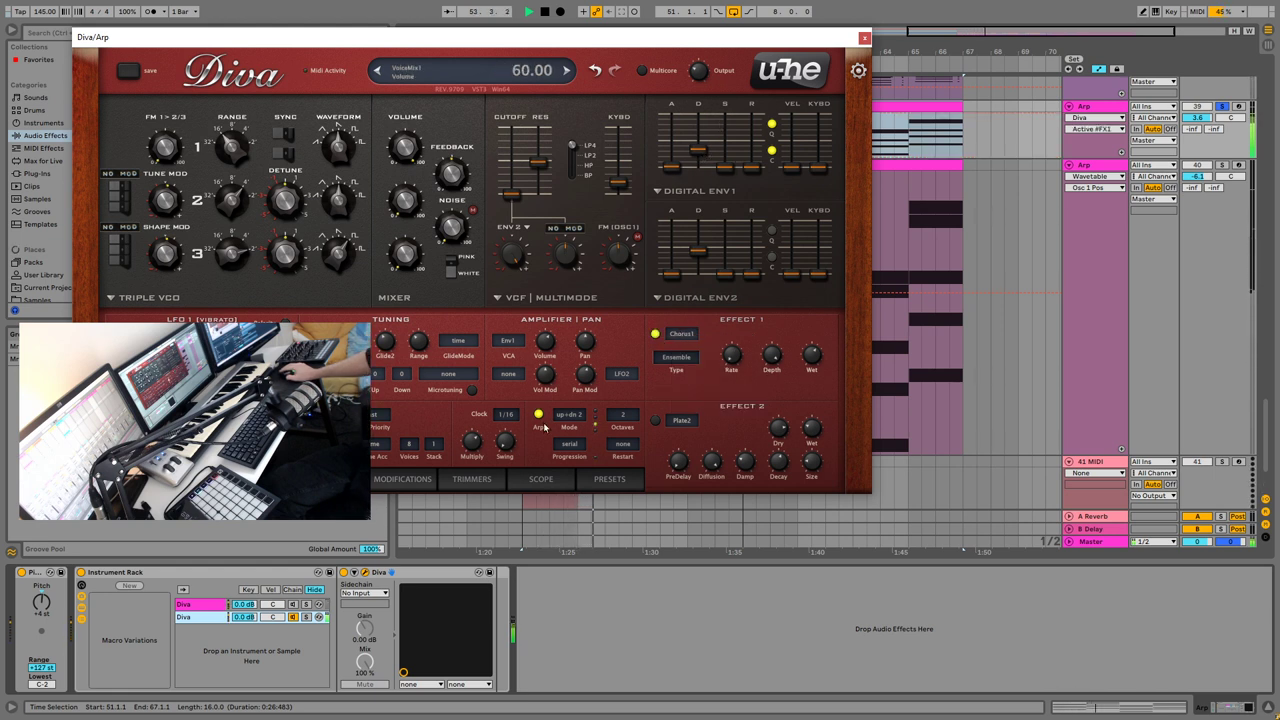
Step: Try the up+dn 1 and down arpeggiator modes and reduce the arpeggio range to 1 octave
left_click(586, 427)
left_click(614, 466)
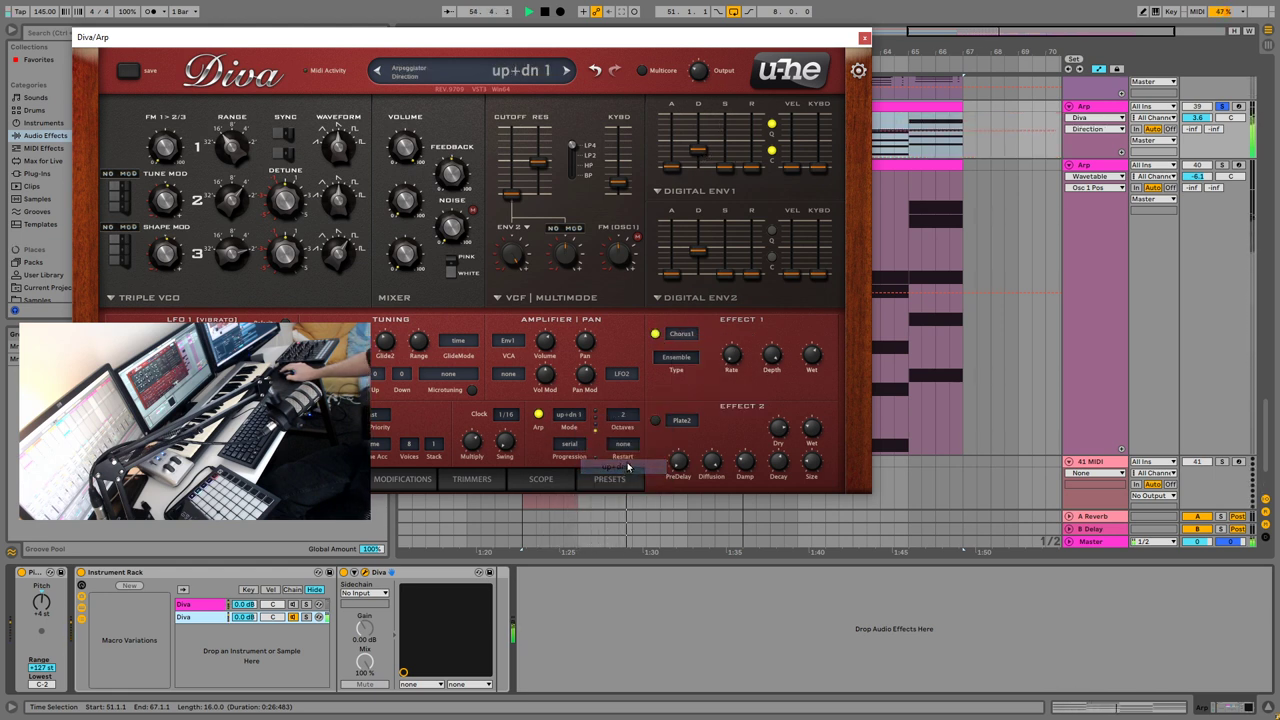
left_click(586, 422)
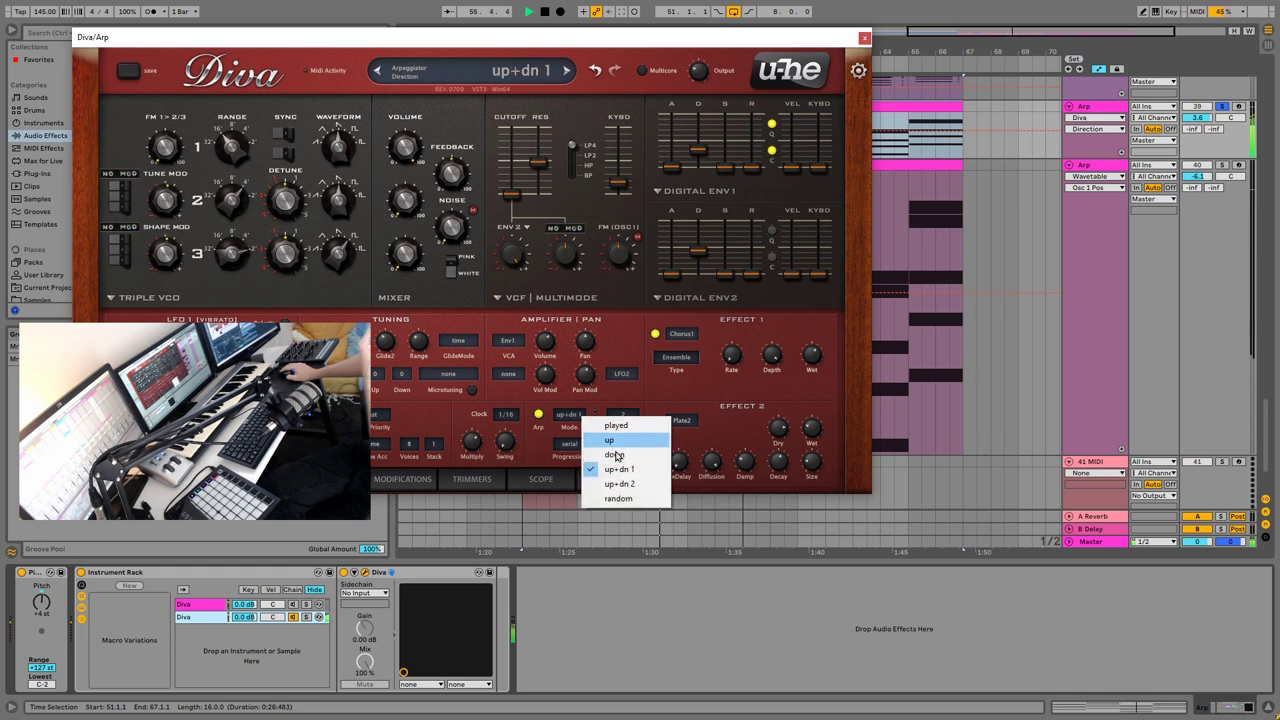
left_click(614, 455)
left_click(625, 427)
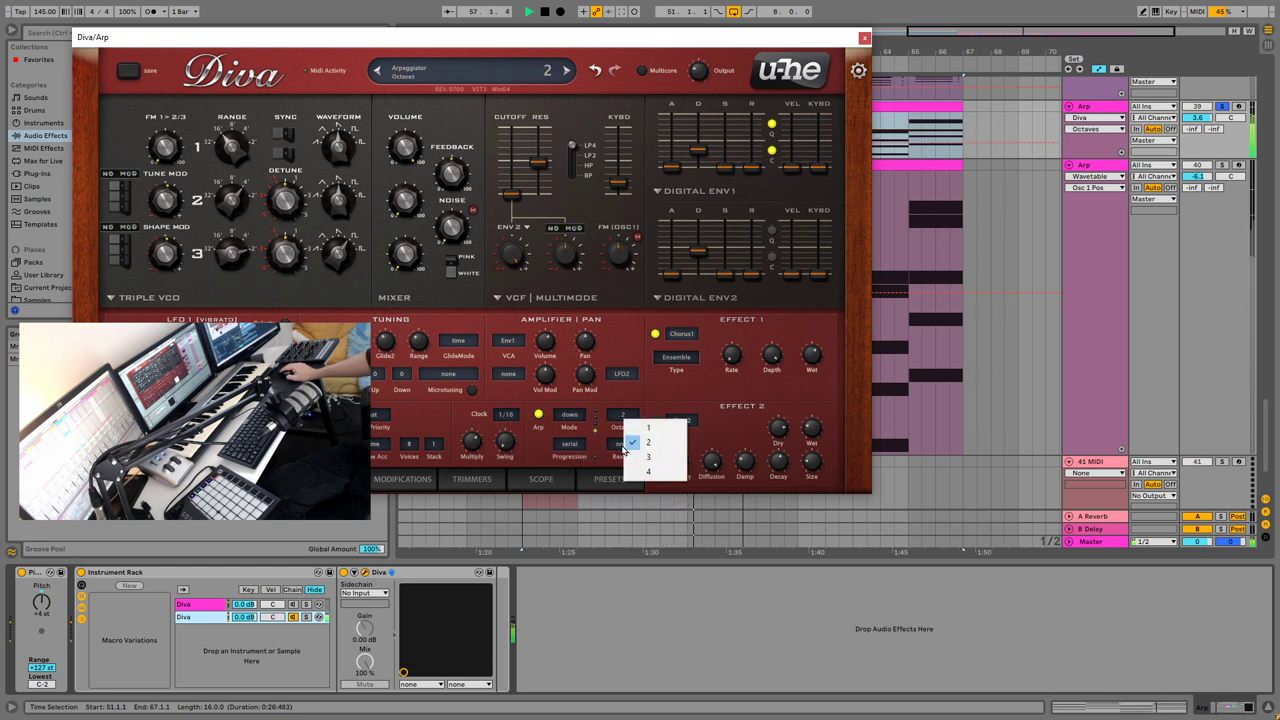
left_click(630, 423)
Step: Set the open Diva's arpeggiator mode to up and its range to 2 octaves
left_click(590, 424)
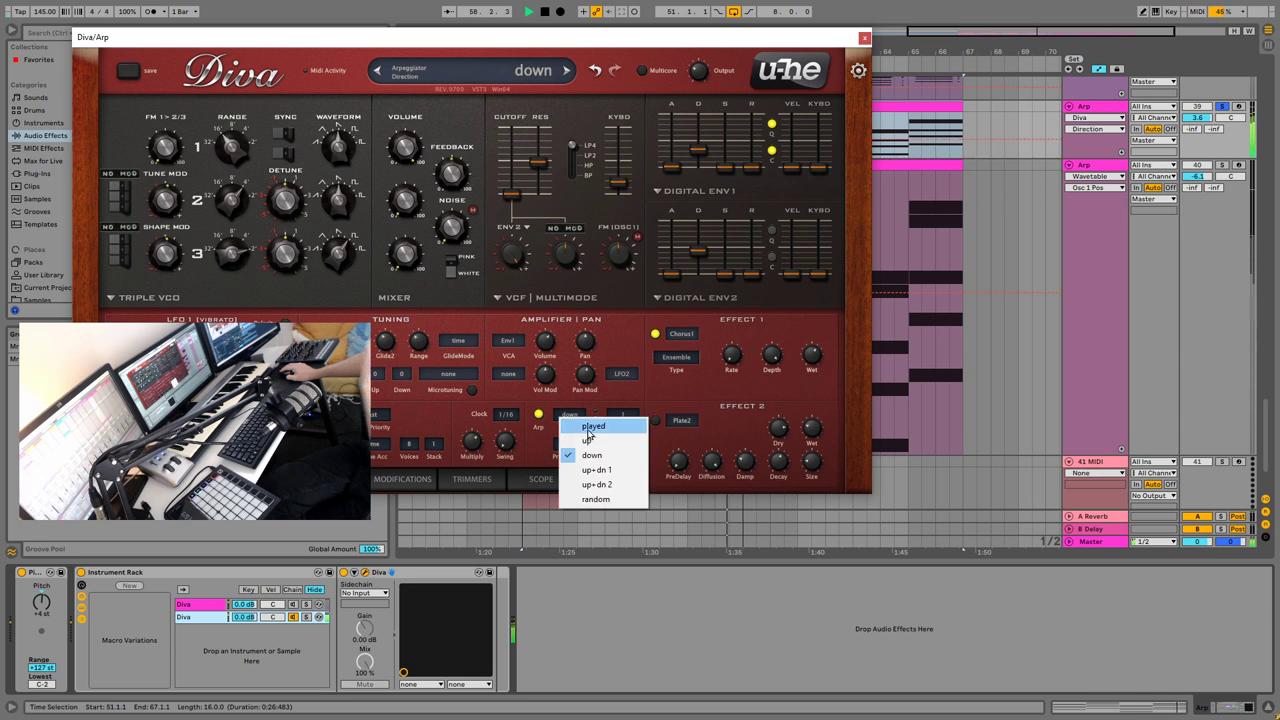
left_click(590, 423)
left_click(624, 420)
left_click(659, 437)
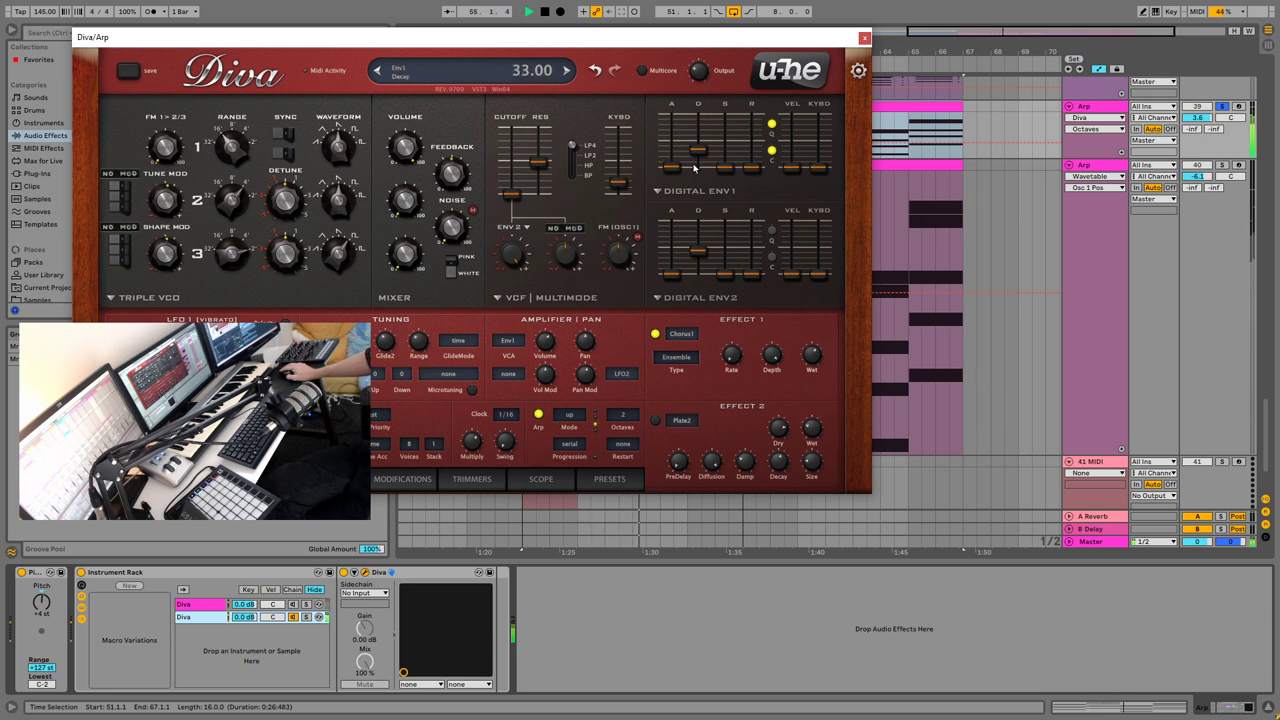
Step: Set the decay of Diva's envelope 1 to 30.00 and clear the Diva Arp track's solo, closing the plug-in window
left_click_drag(697, 155, 696, 163)
scroll(697, 162, "up", 1)
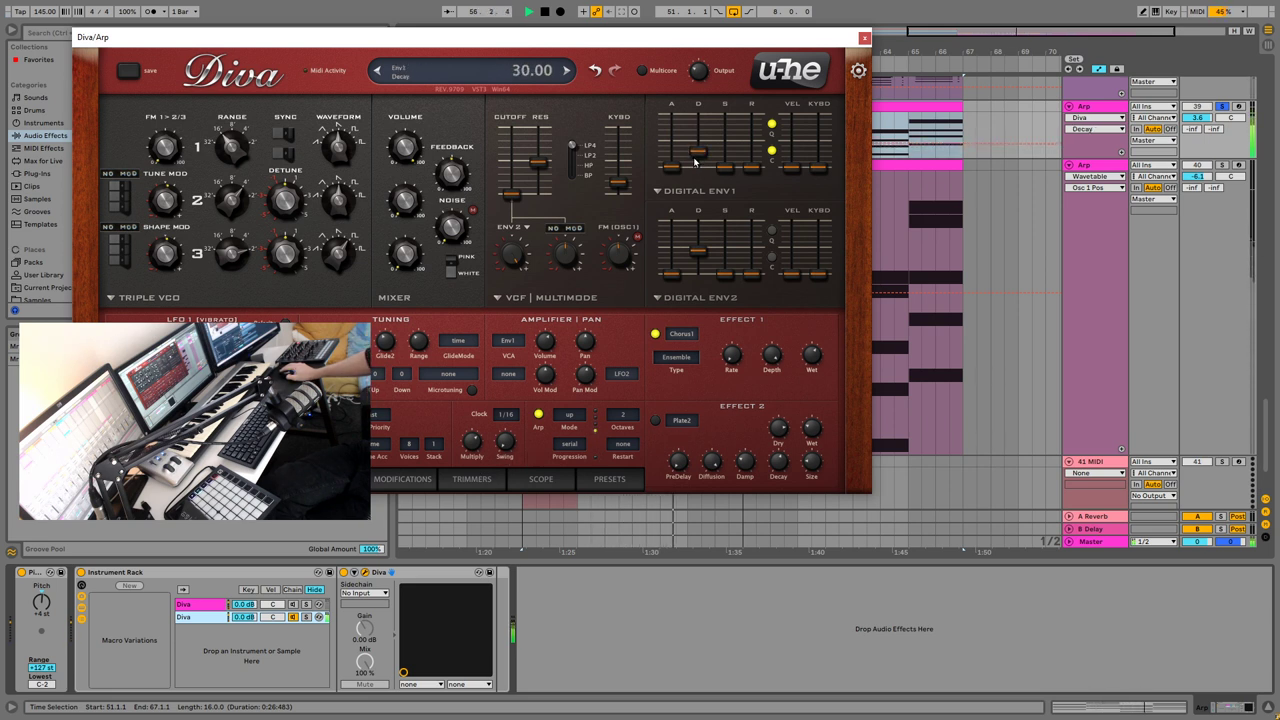
left_click(1224, 107)
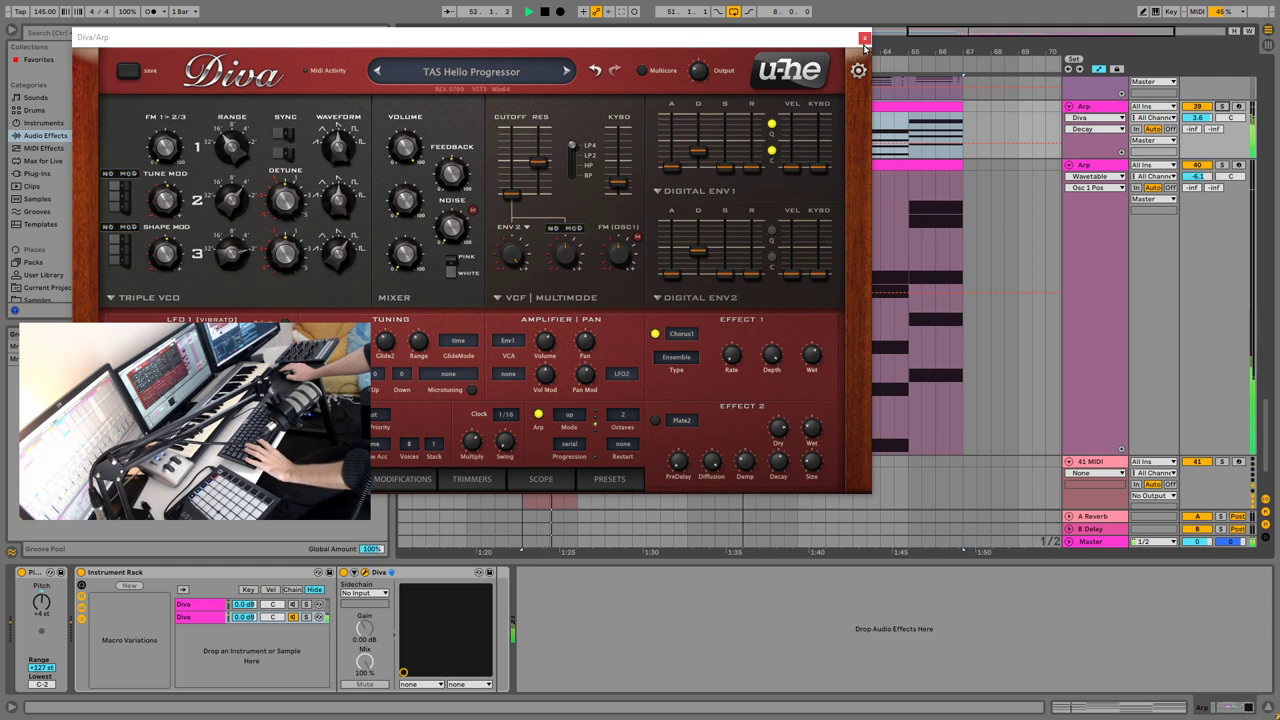
left_click(865, 40)
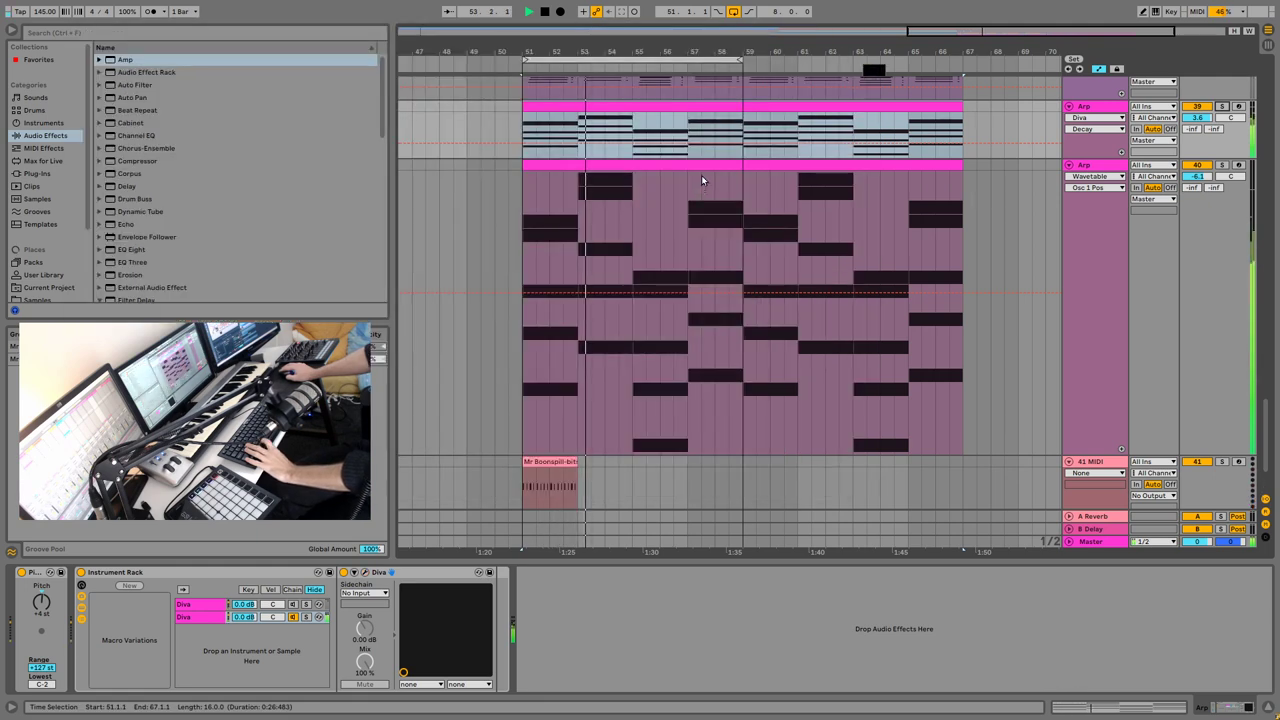